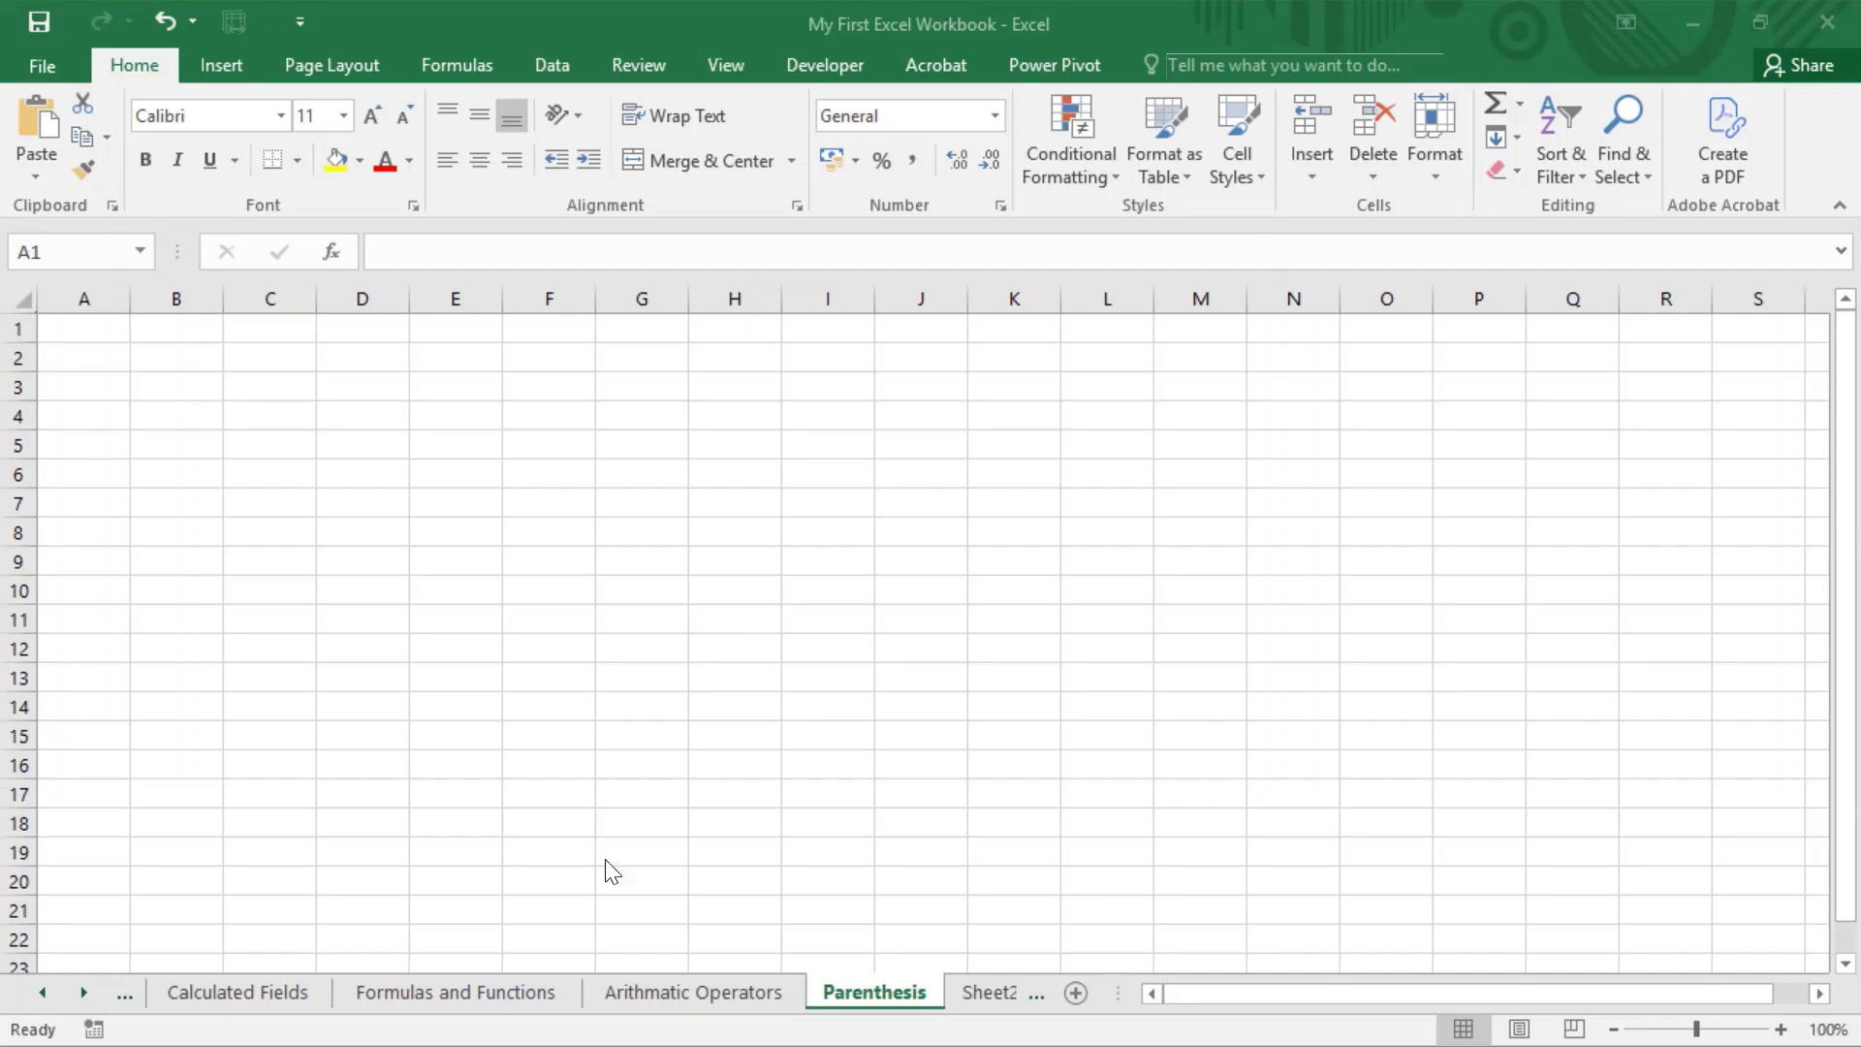
Step: Copy the BODMAS letters and operator names in A18:B23 of the Arithmatic Operators sheet to A1 of the Parenthesis sheet
click(746, 985)
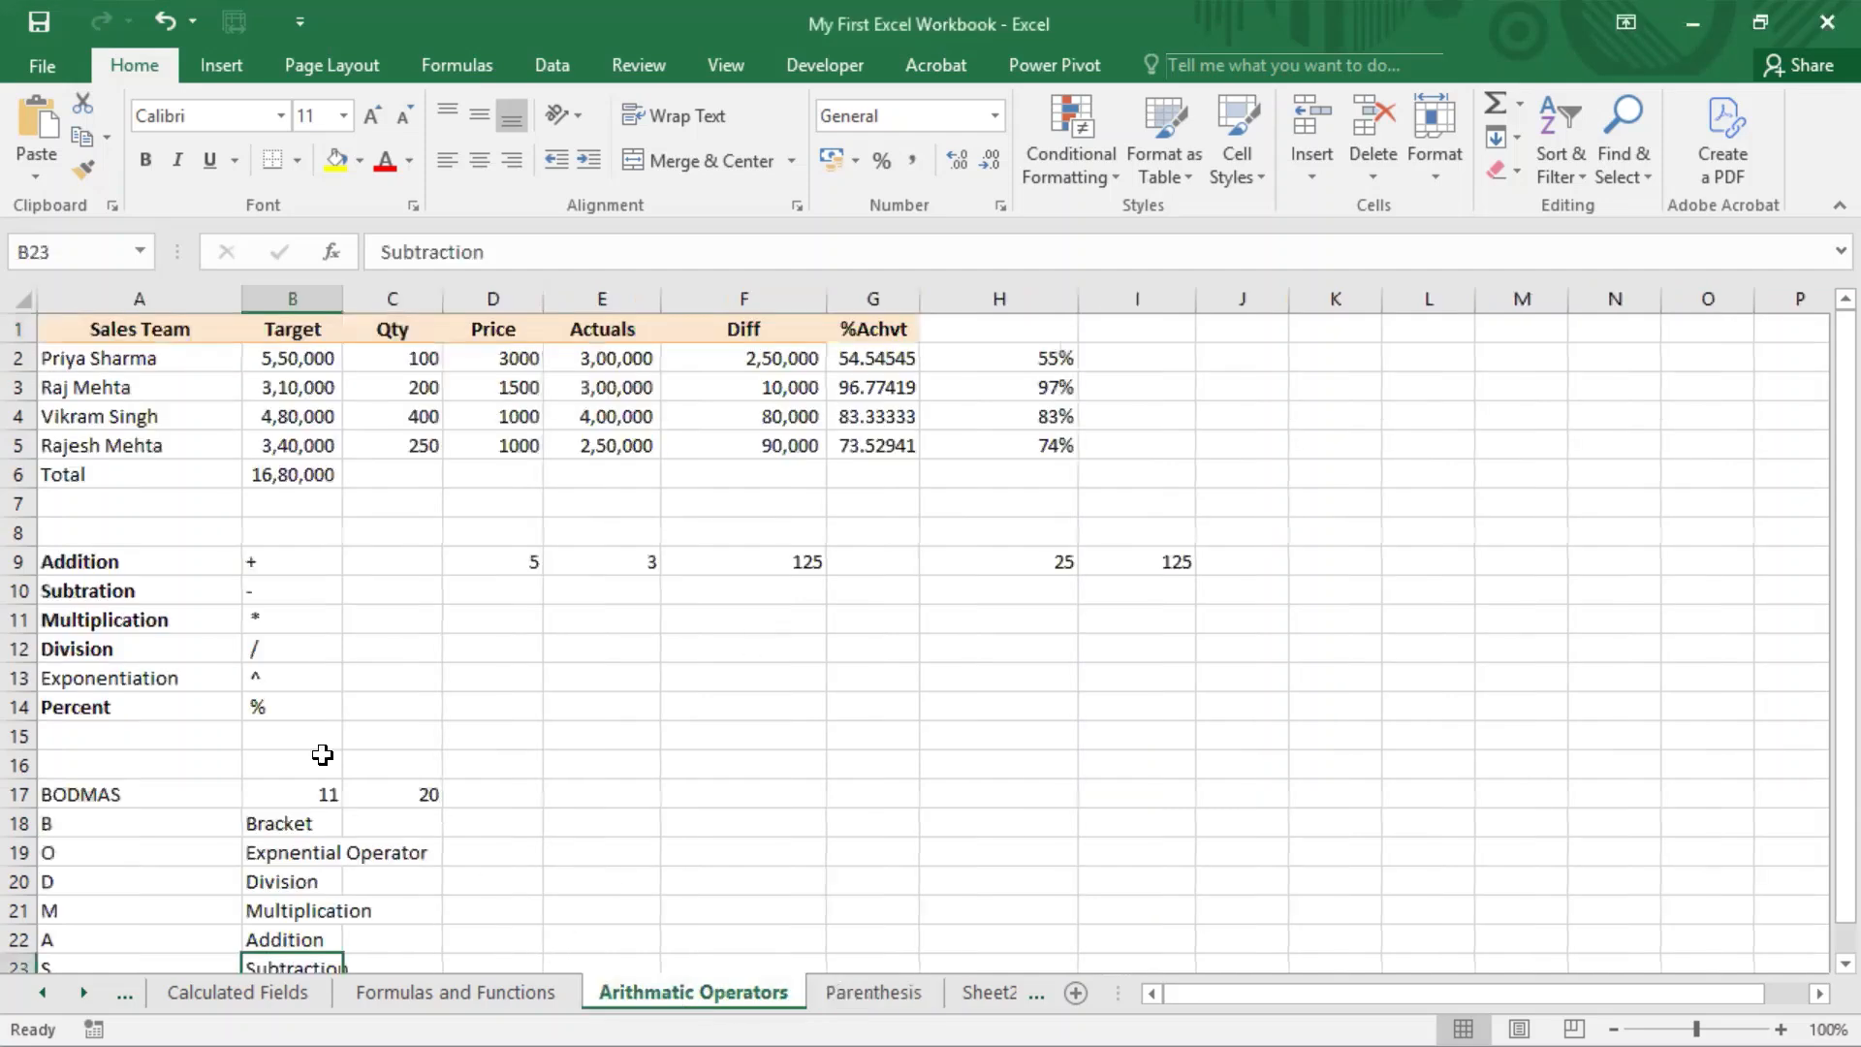
drag(82, 821, 272, 943)
scroll(303, 809, down, 2)
drag(303, 809, 303, 797)
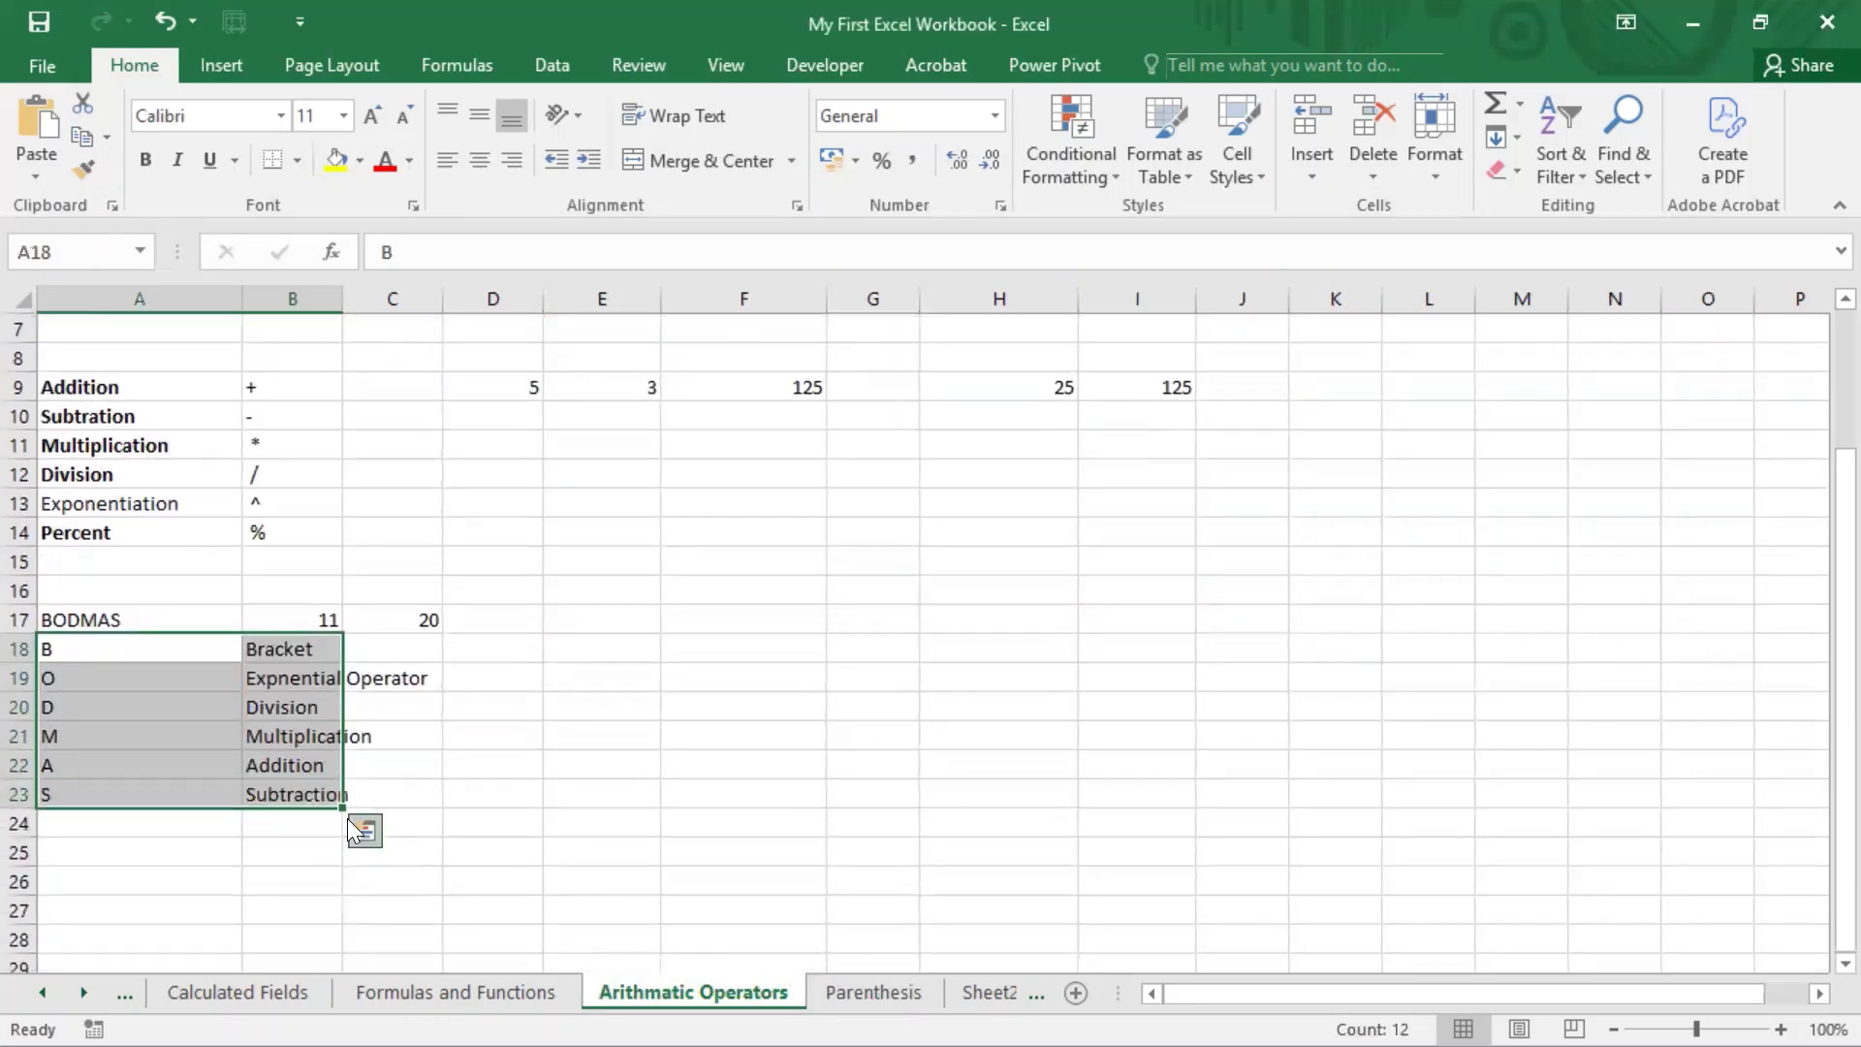
key(ctrl+c)
click(872, 994)
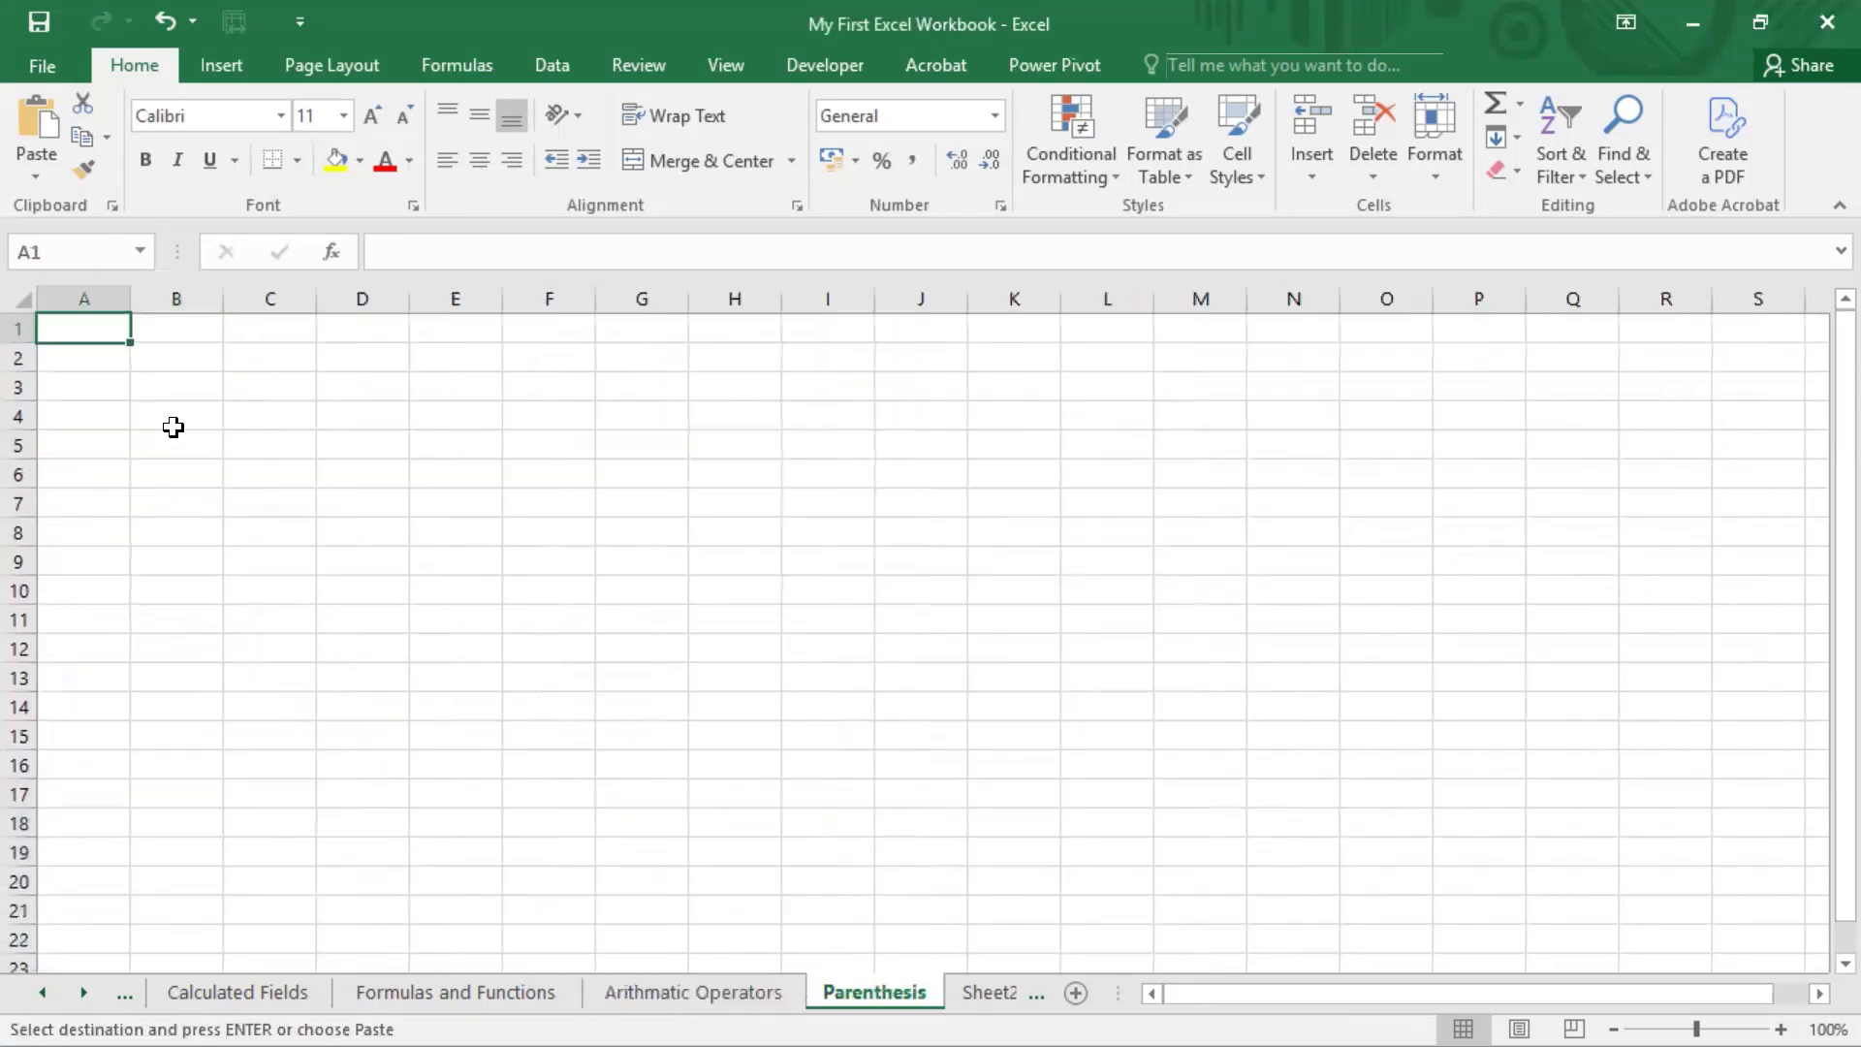
key(ctrl+v)
click(419, 564)
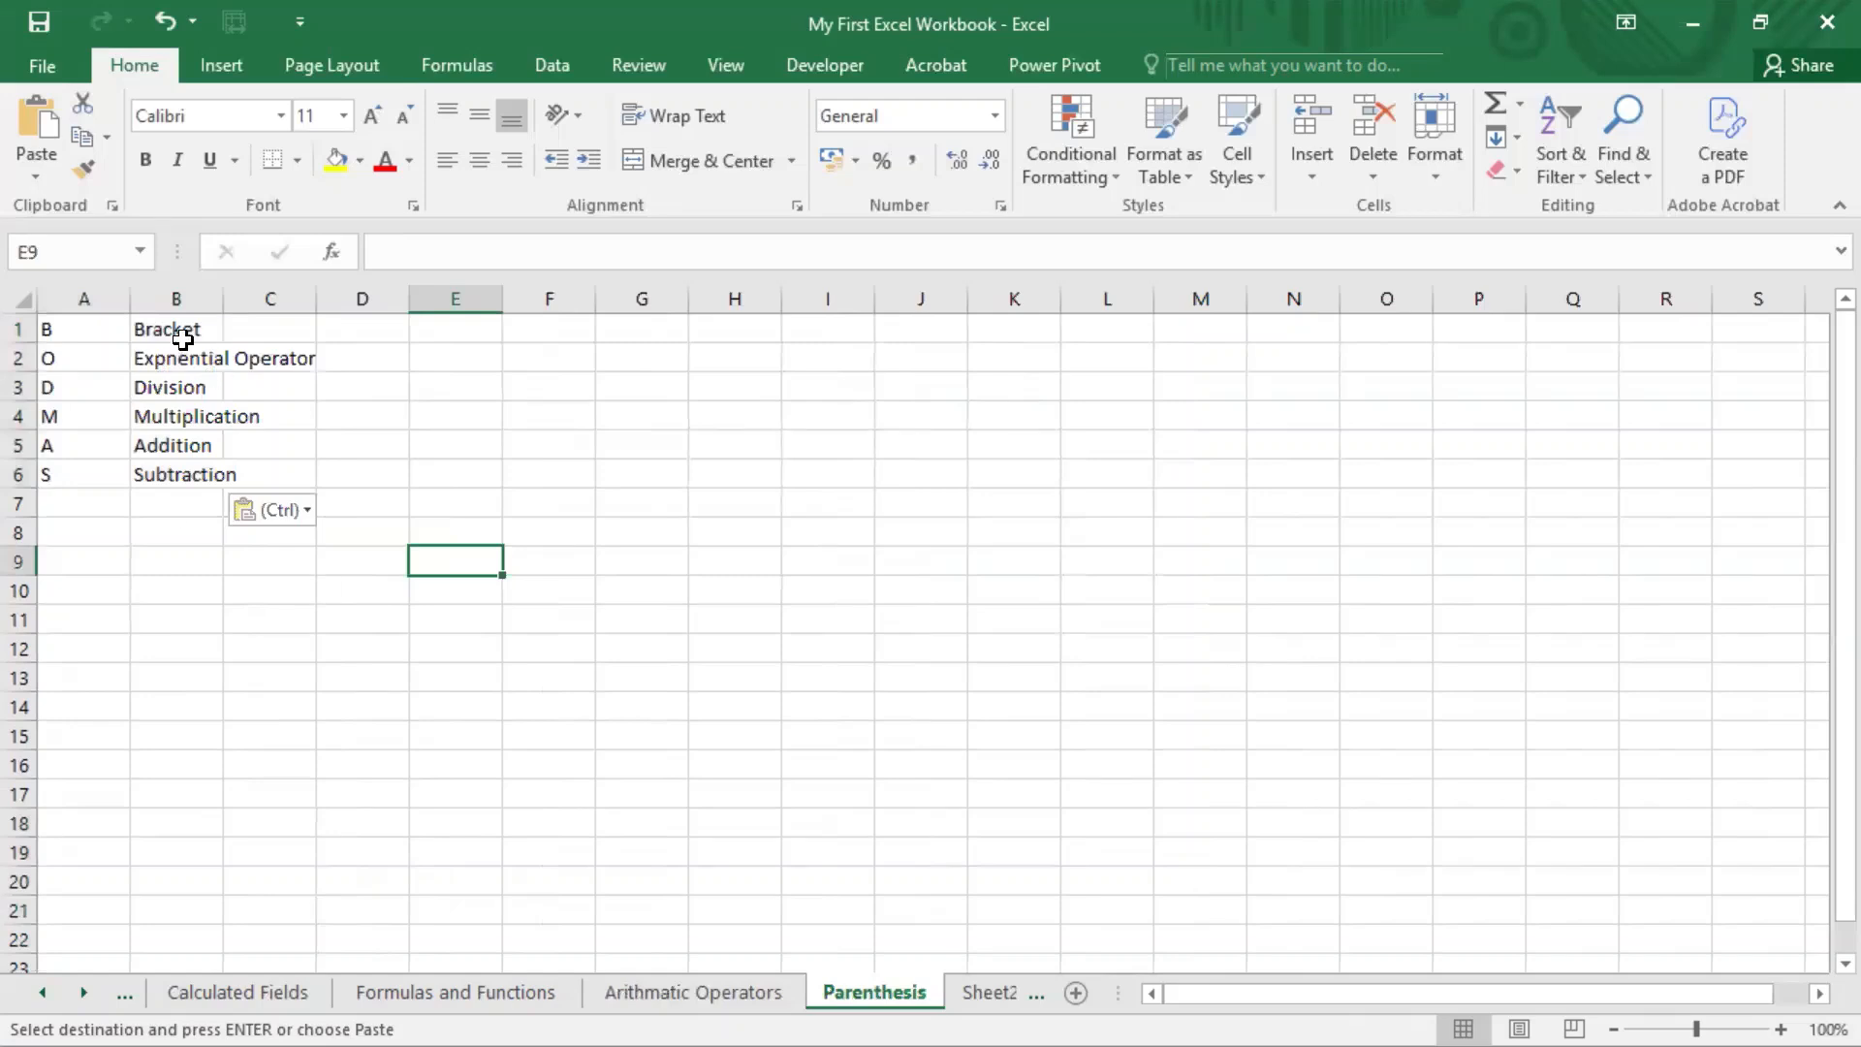
Step: Number the six BODMAS entries 1 to 6 in cells C1 through C6
click(258, 328)
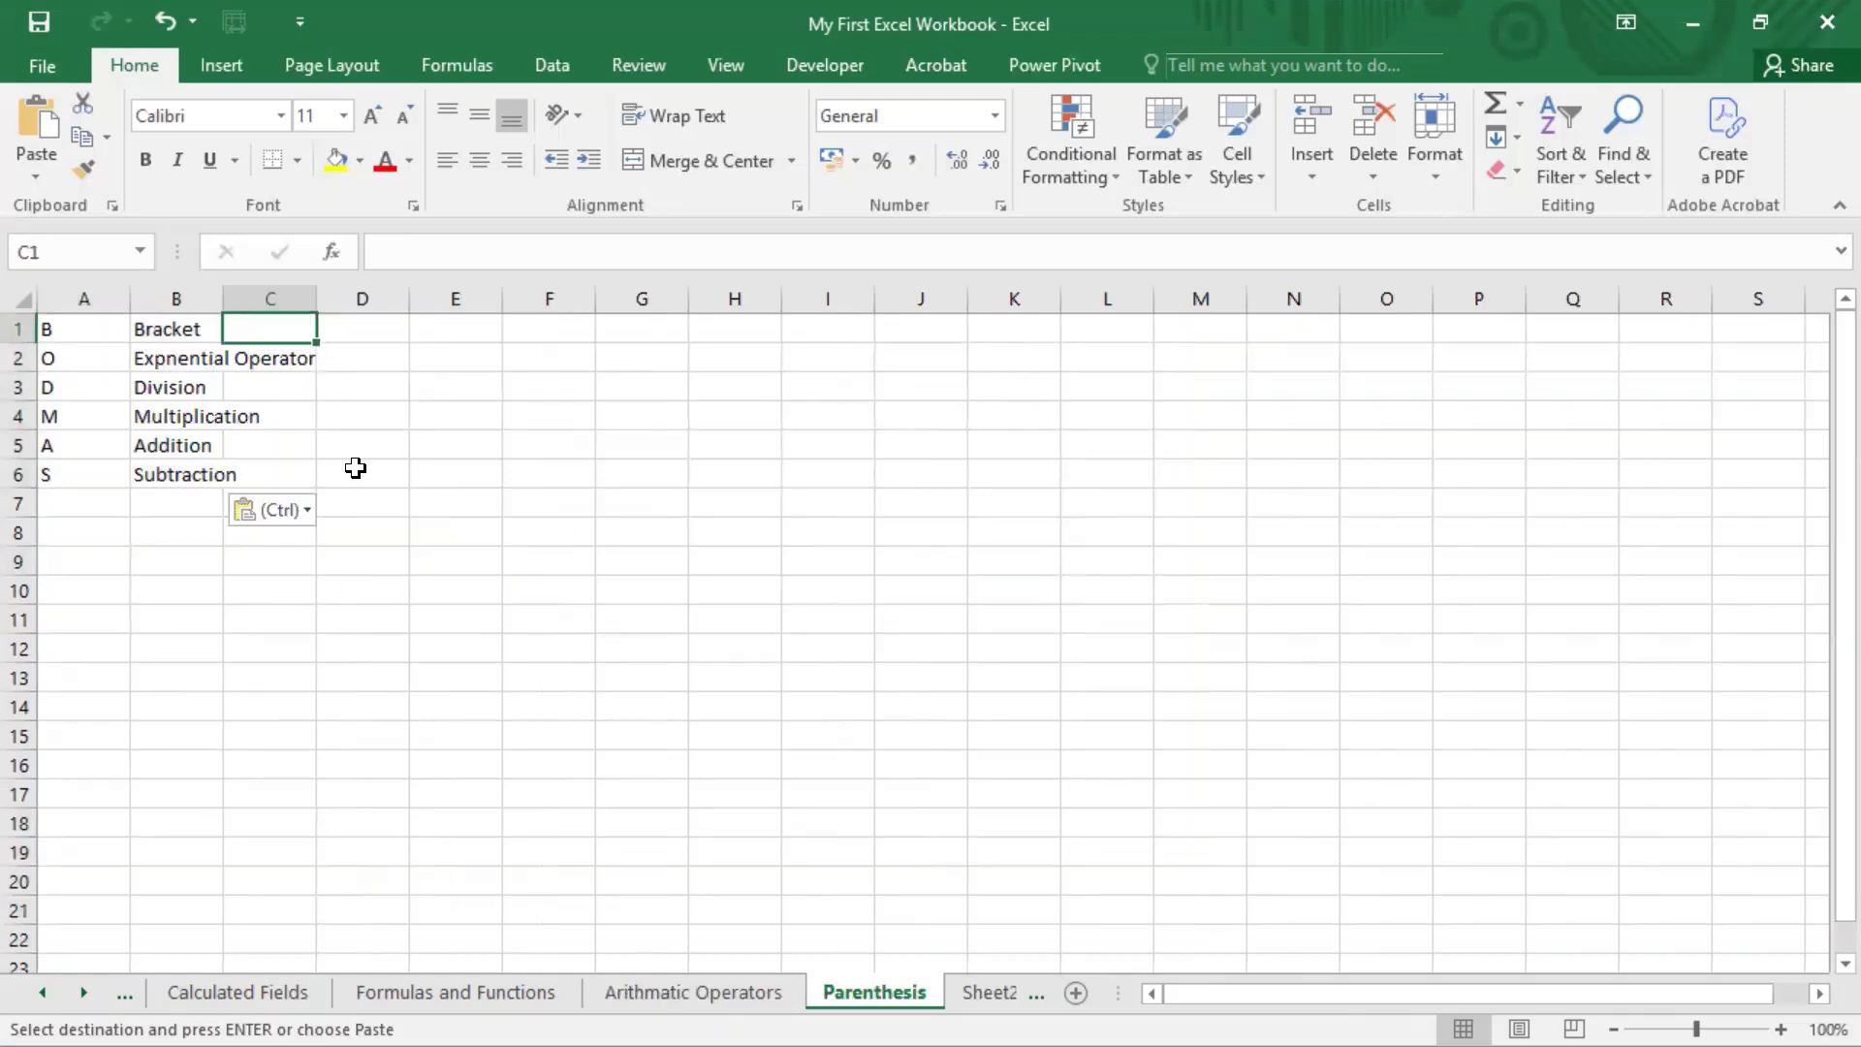
key(Escape)
text(1)
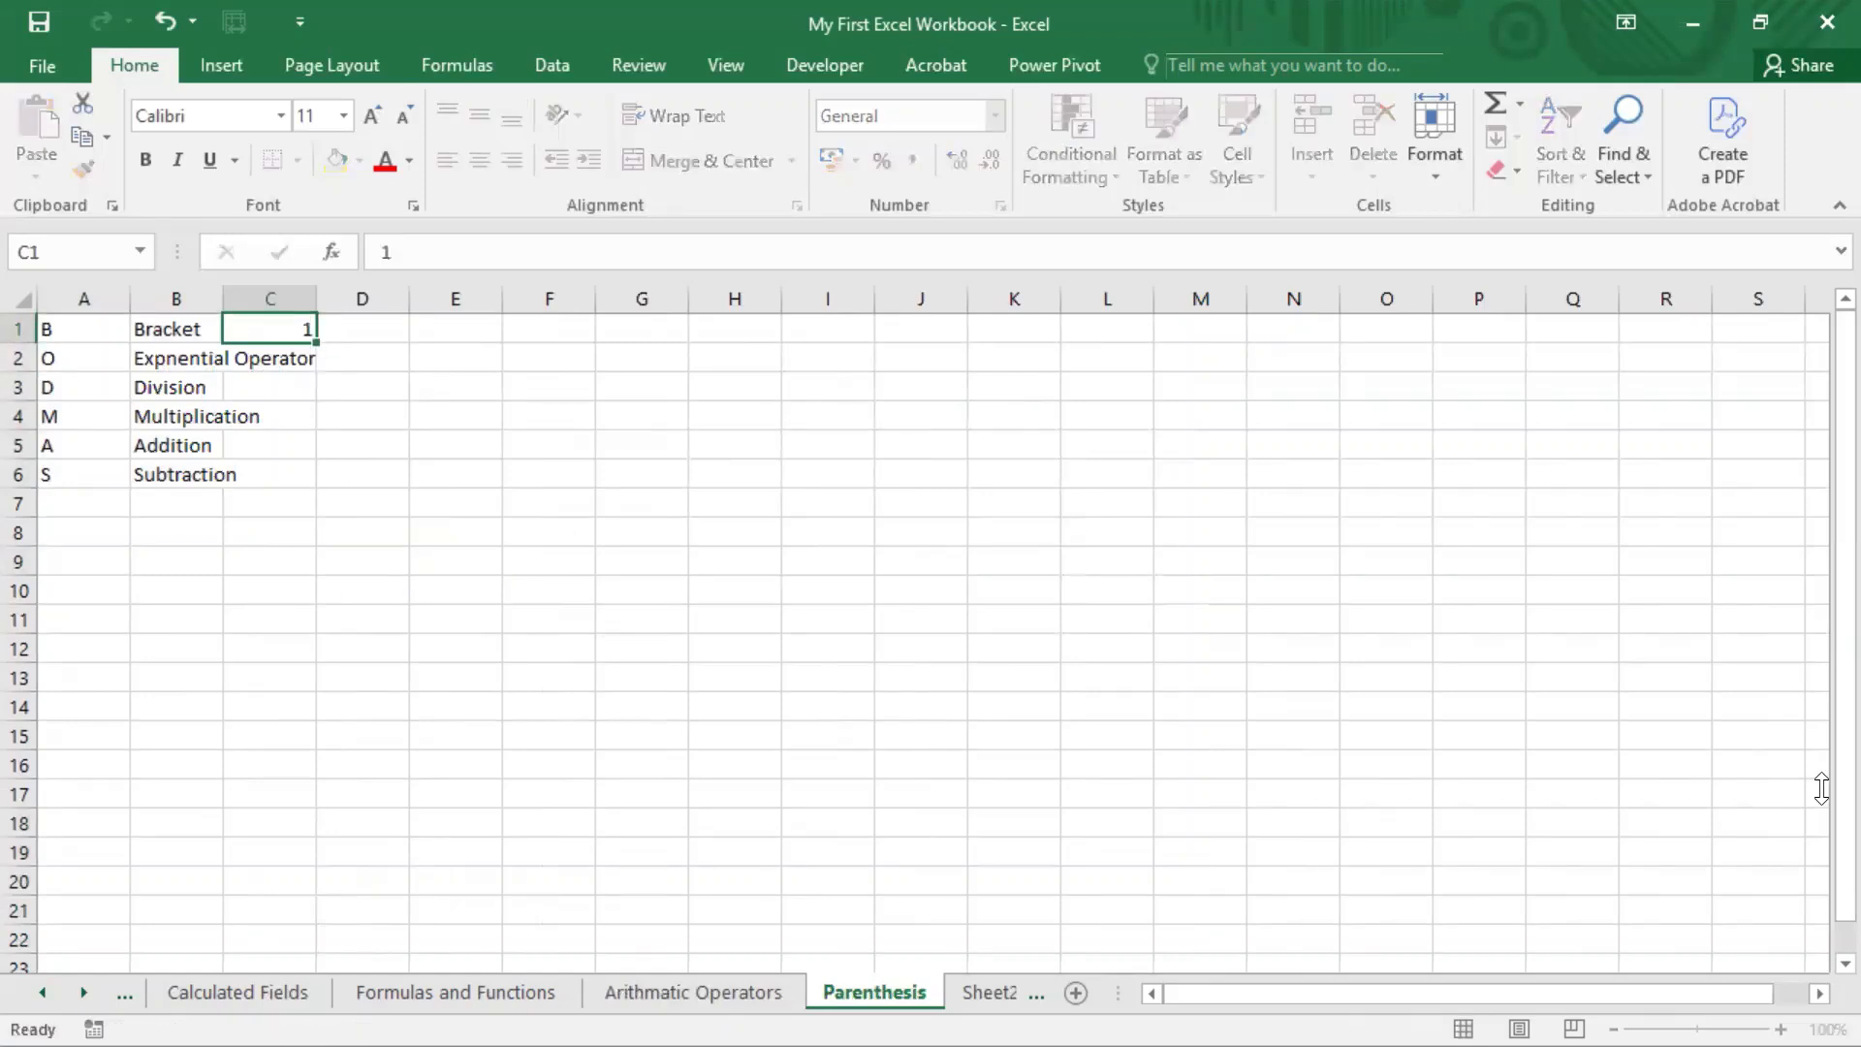
key(Return)
text(2)
key(Return)
text(3)
key(Return)
text(4)
key(Return)
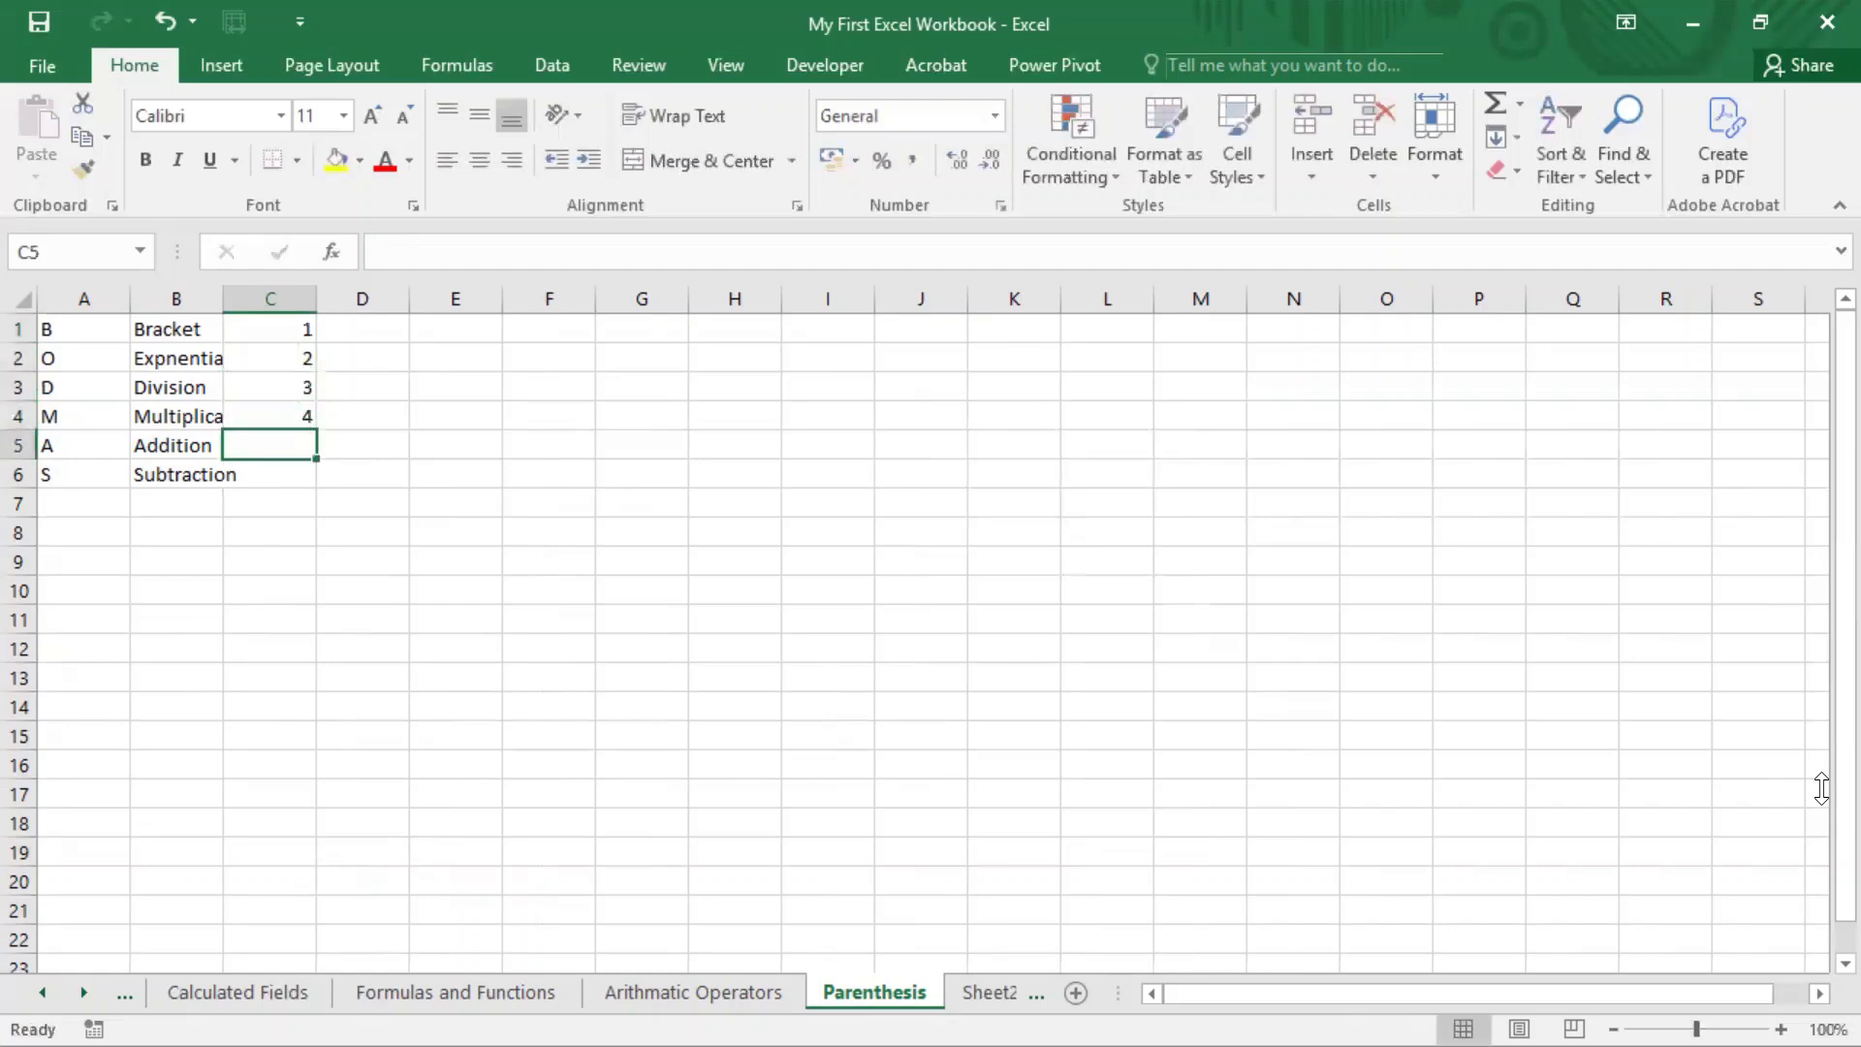
text(5)
key(Return)
text(6)
key(Return)
key(Up)
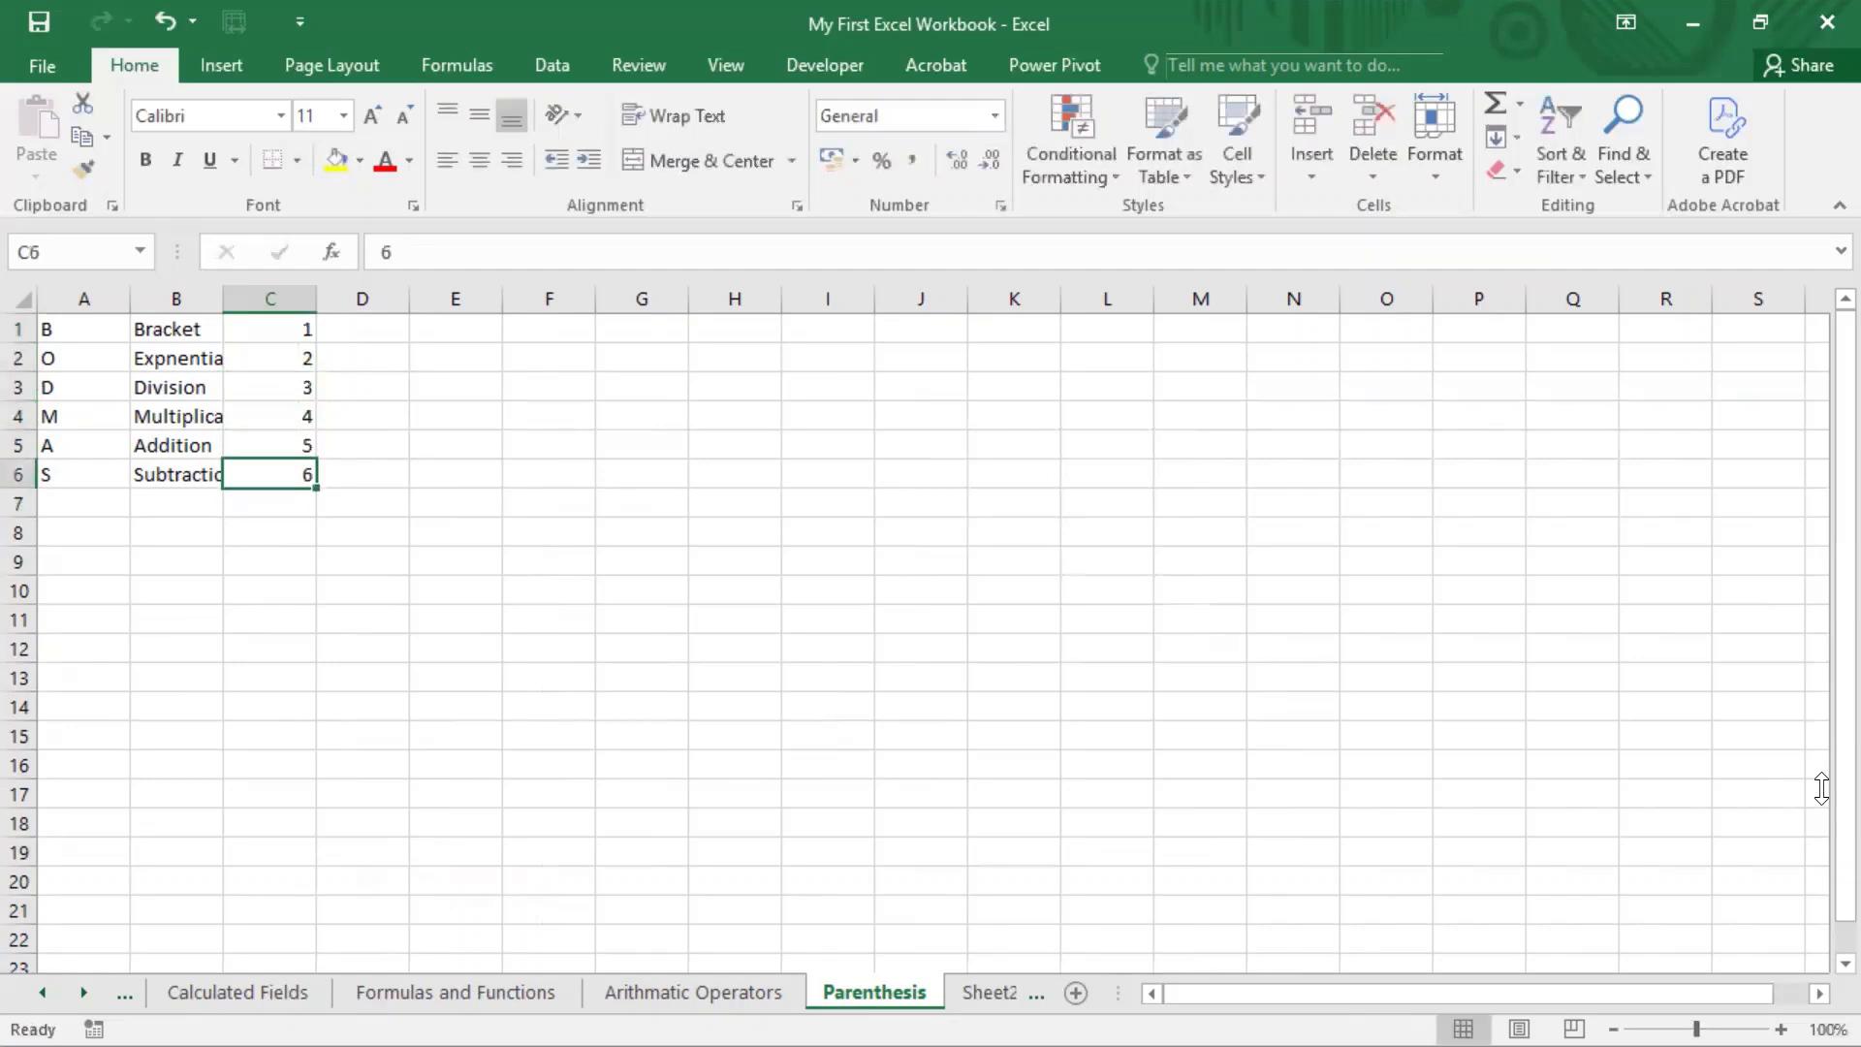
Step: Select the Bracket entry's row, A1:C1
key(ctrl+Up)
key(Left)
key(Left)
key(ctrl+shift+Right)
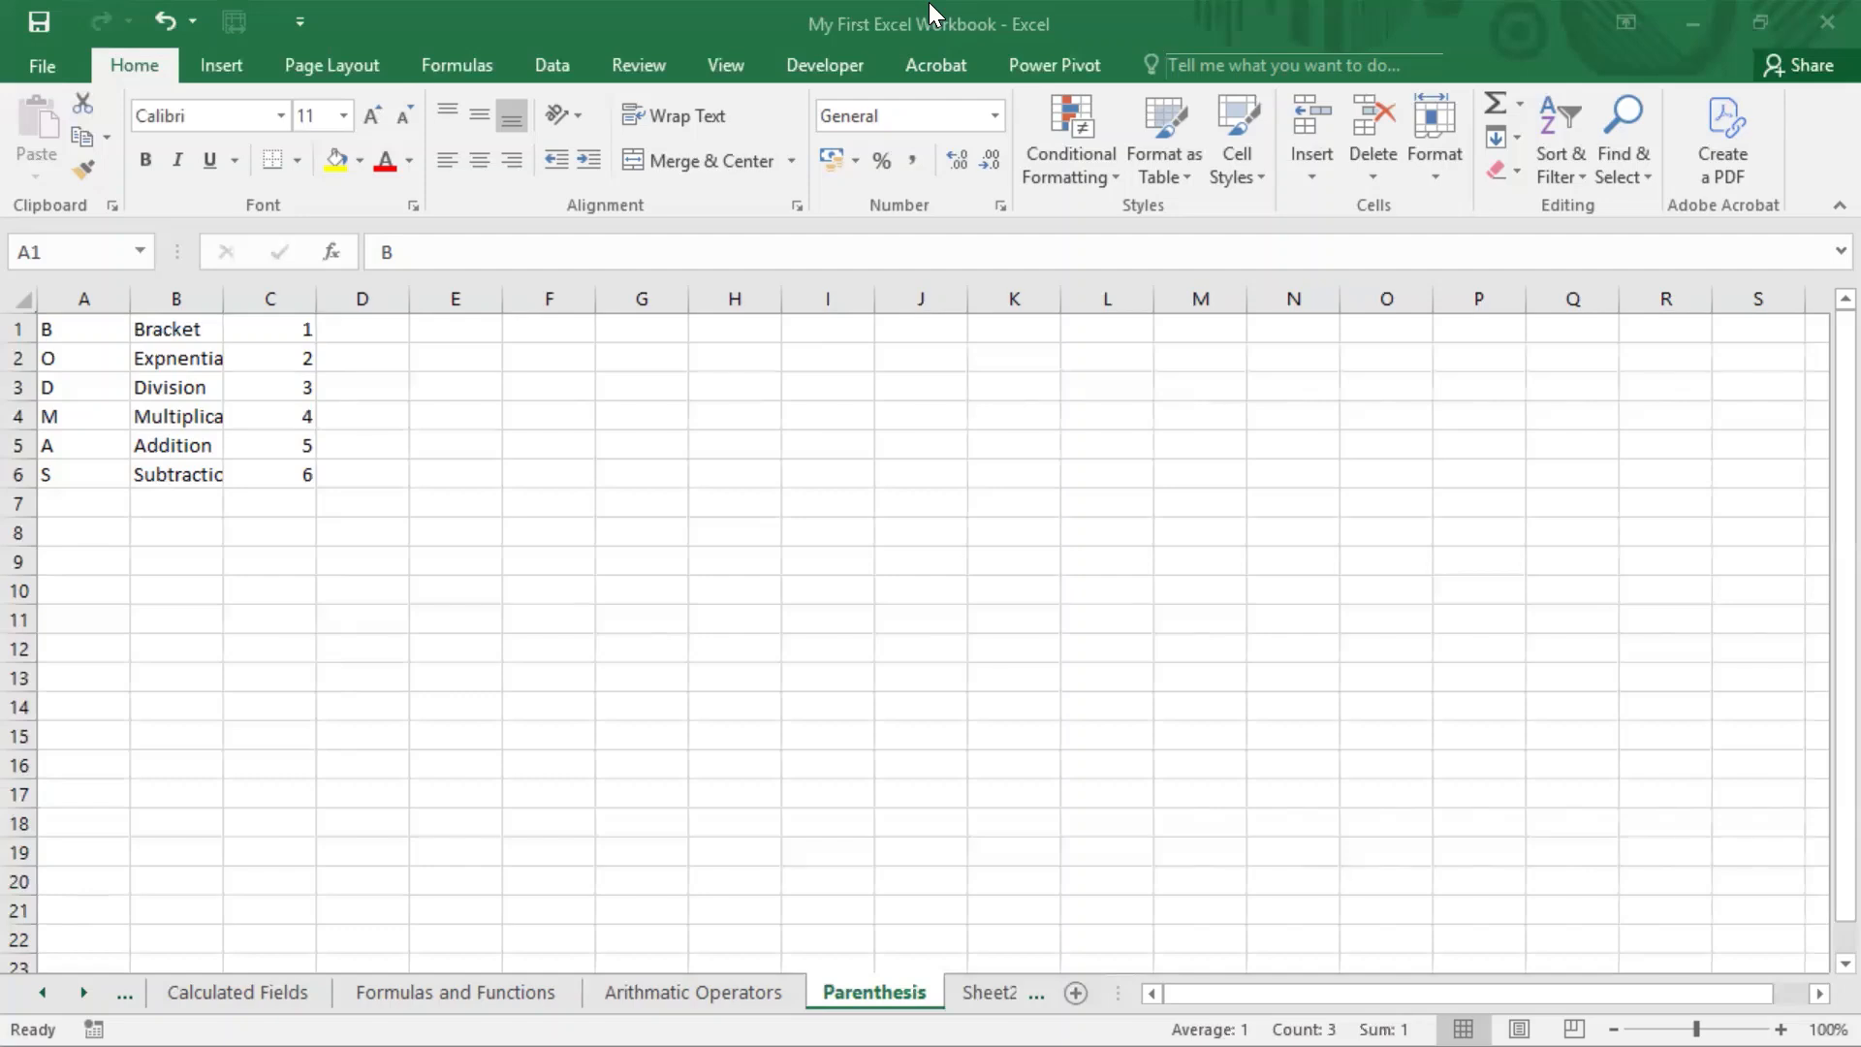
Step: Extend the text in cell B1 to read "Bracket / Parenthesis"
click(545, 355)
key(Up)
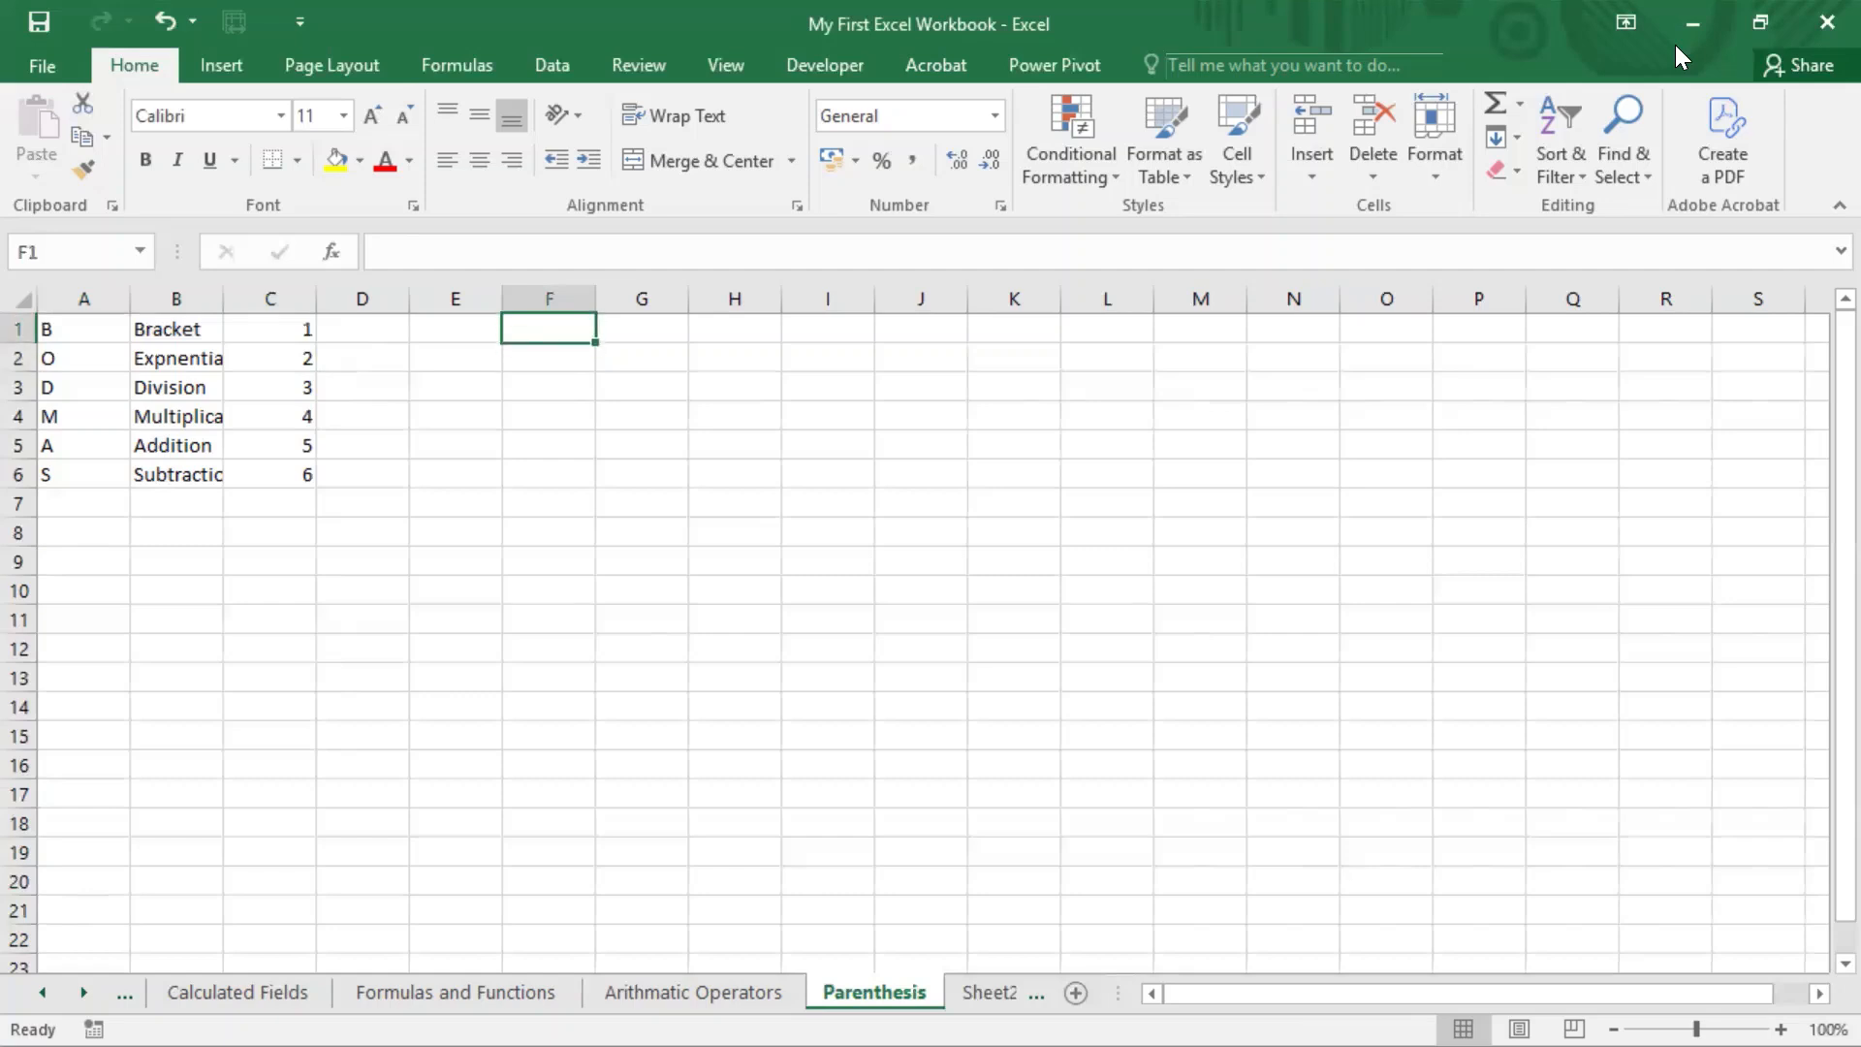
key(Left)
key(Left)
key(Left)
key(Left)
key(F2)
text(/ P{arent)
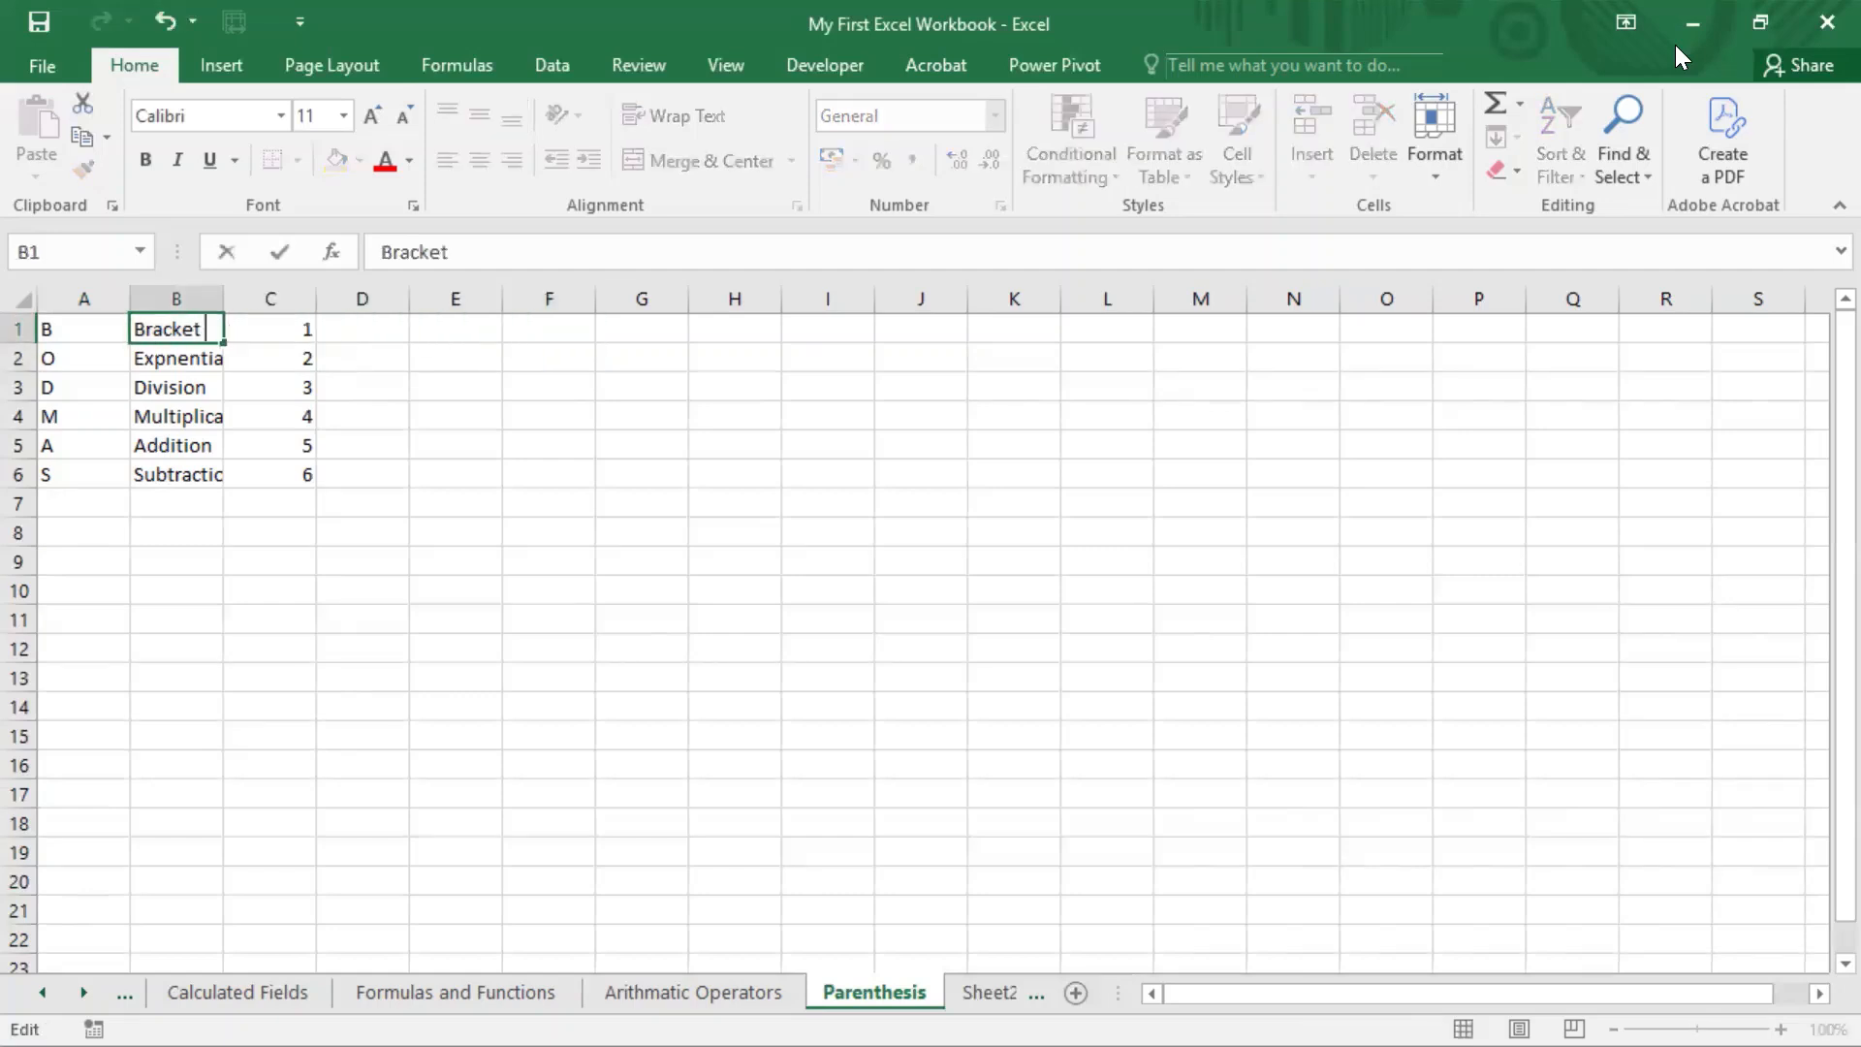
text(hesis)
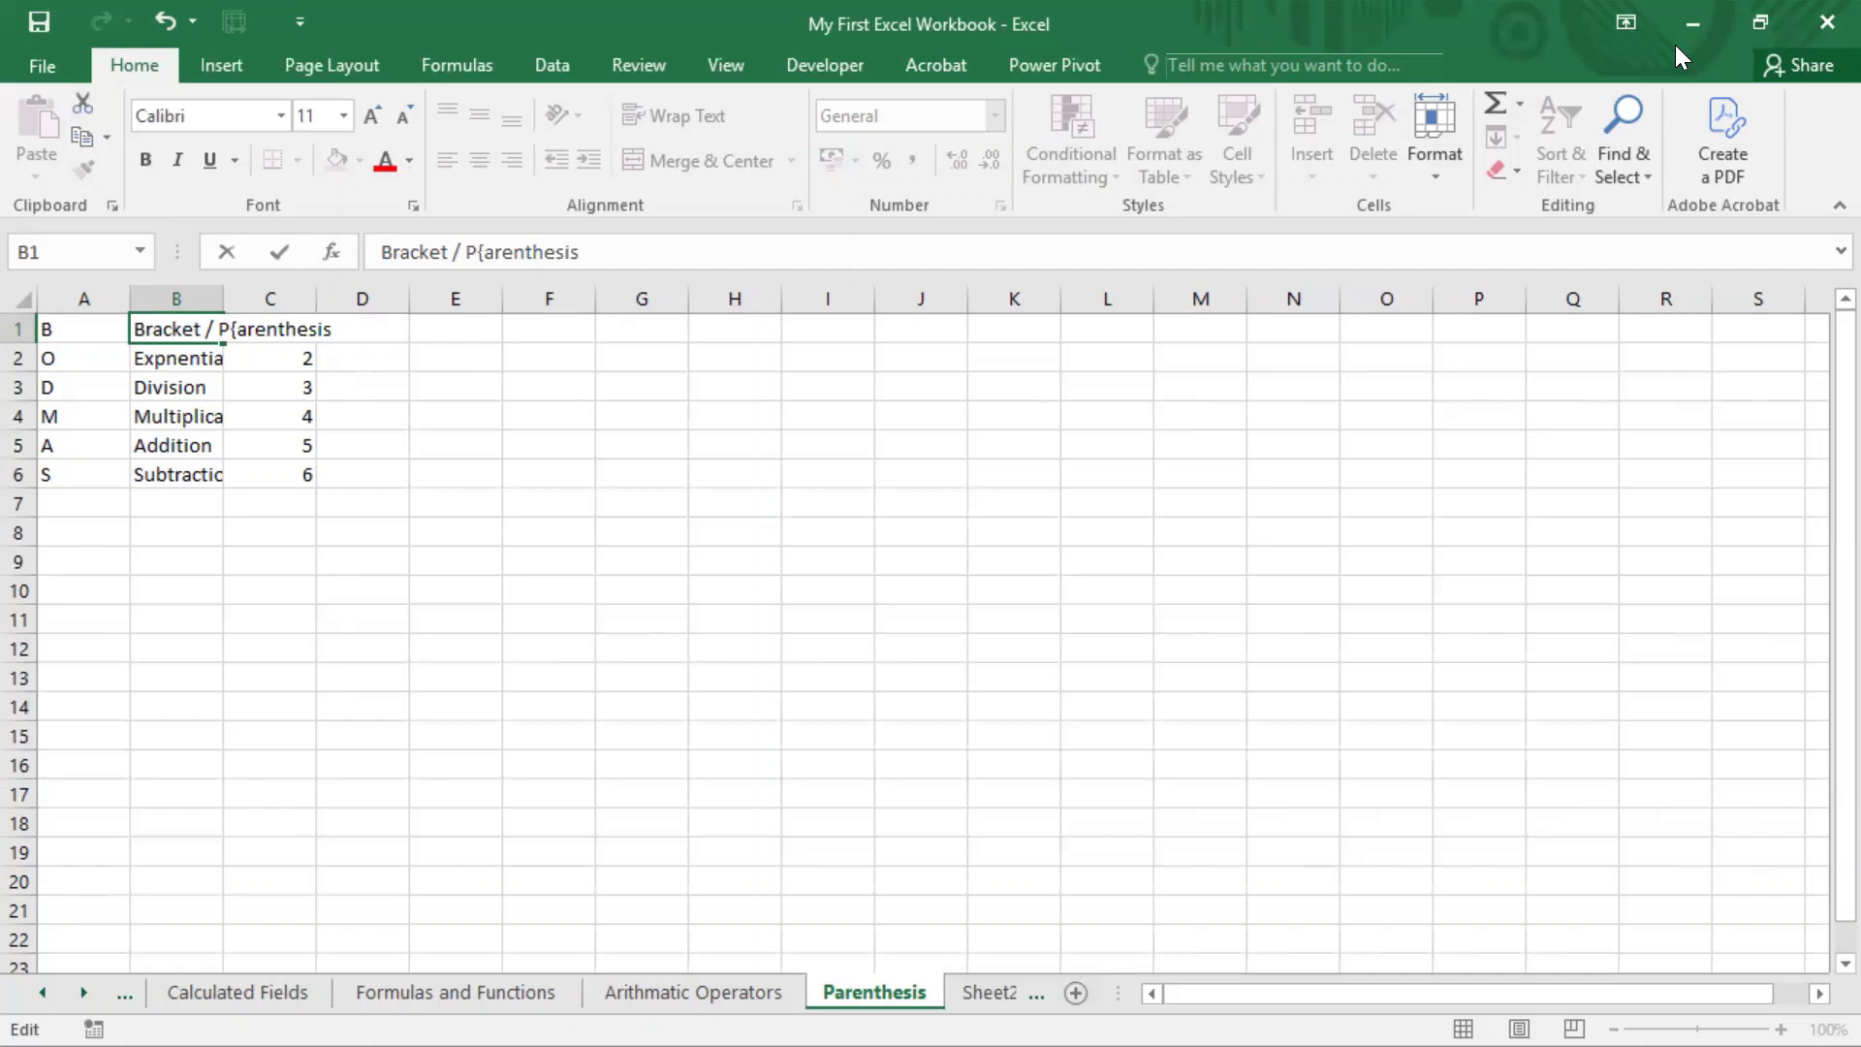
key(Left)
key(Left)
key(Left)
key(Left)
key(Left)
key(Left)
key(Left)
key(Left)
key(Left)
key(Left)
key(BackSpace)
key(Return)
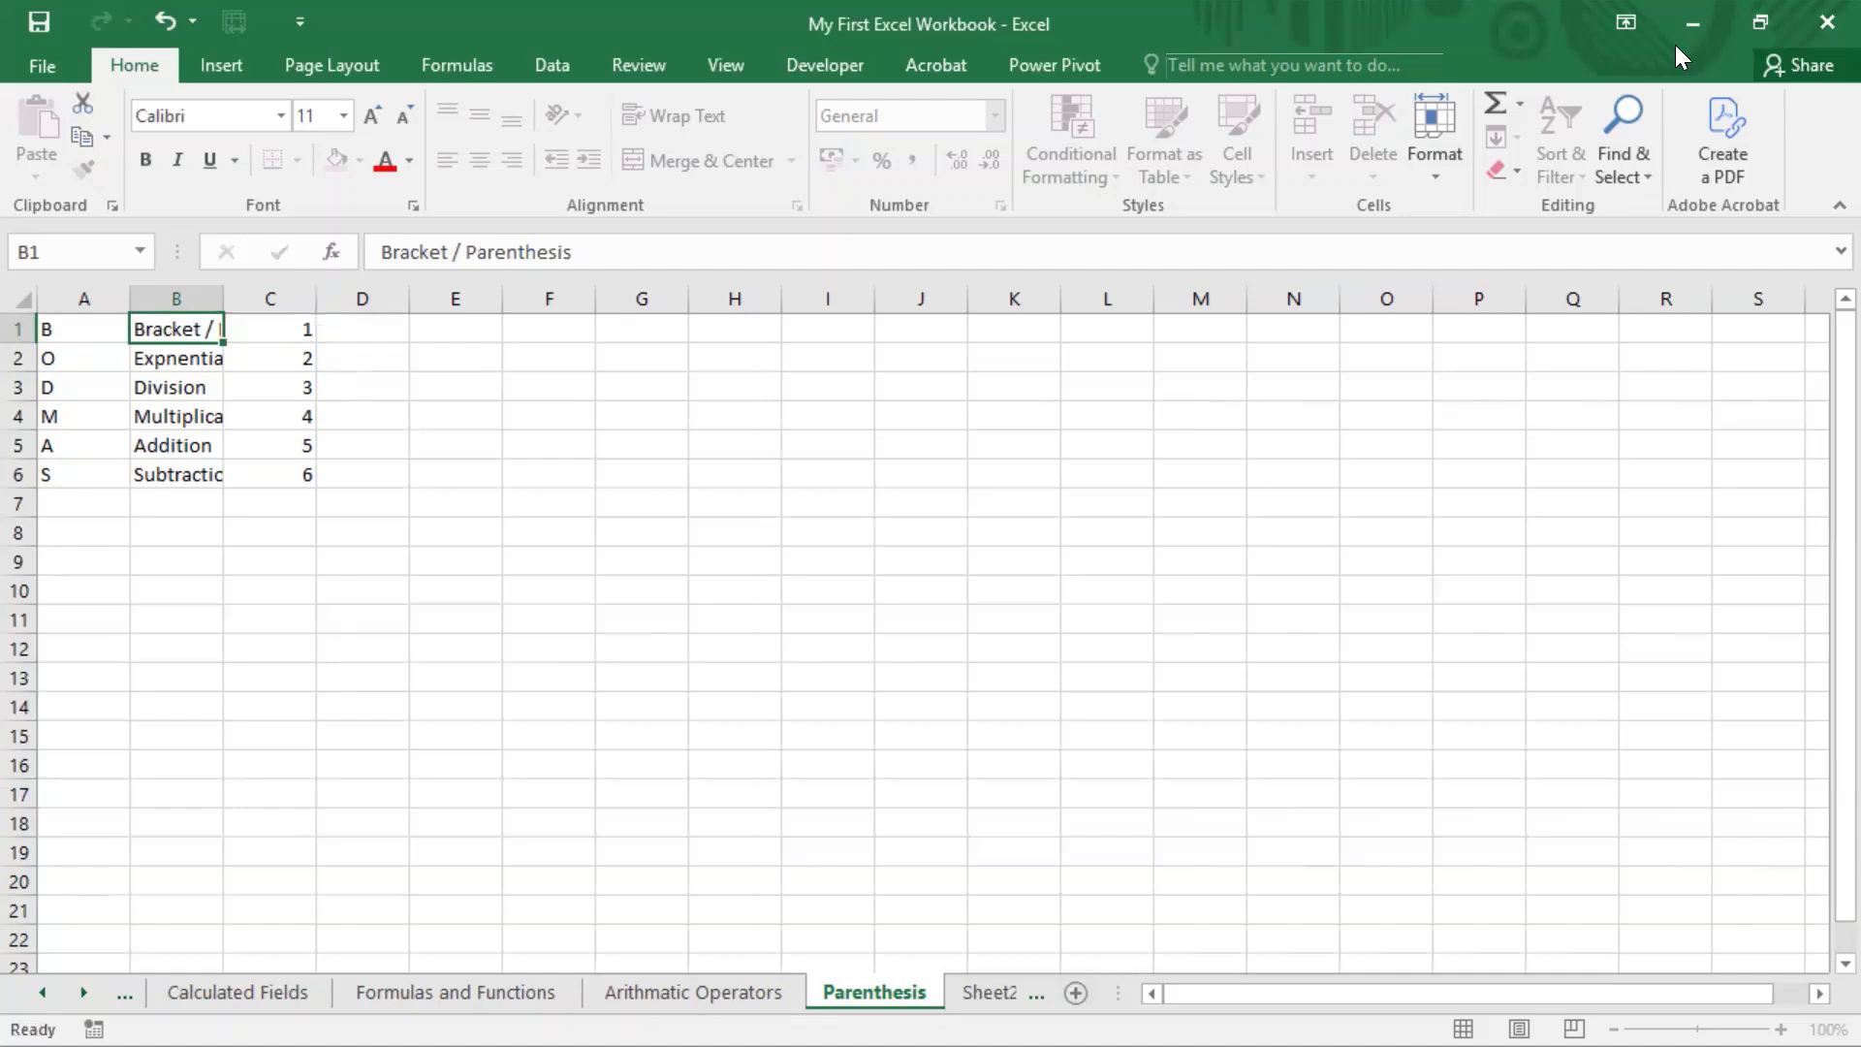
Step: Select cell E1 and fit column B's width to its contents
key(Up)
key(Right)
key(Right)
key(Right)
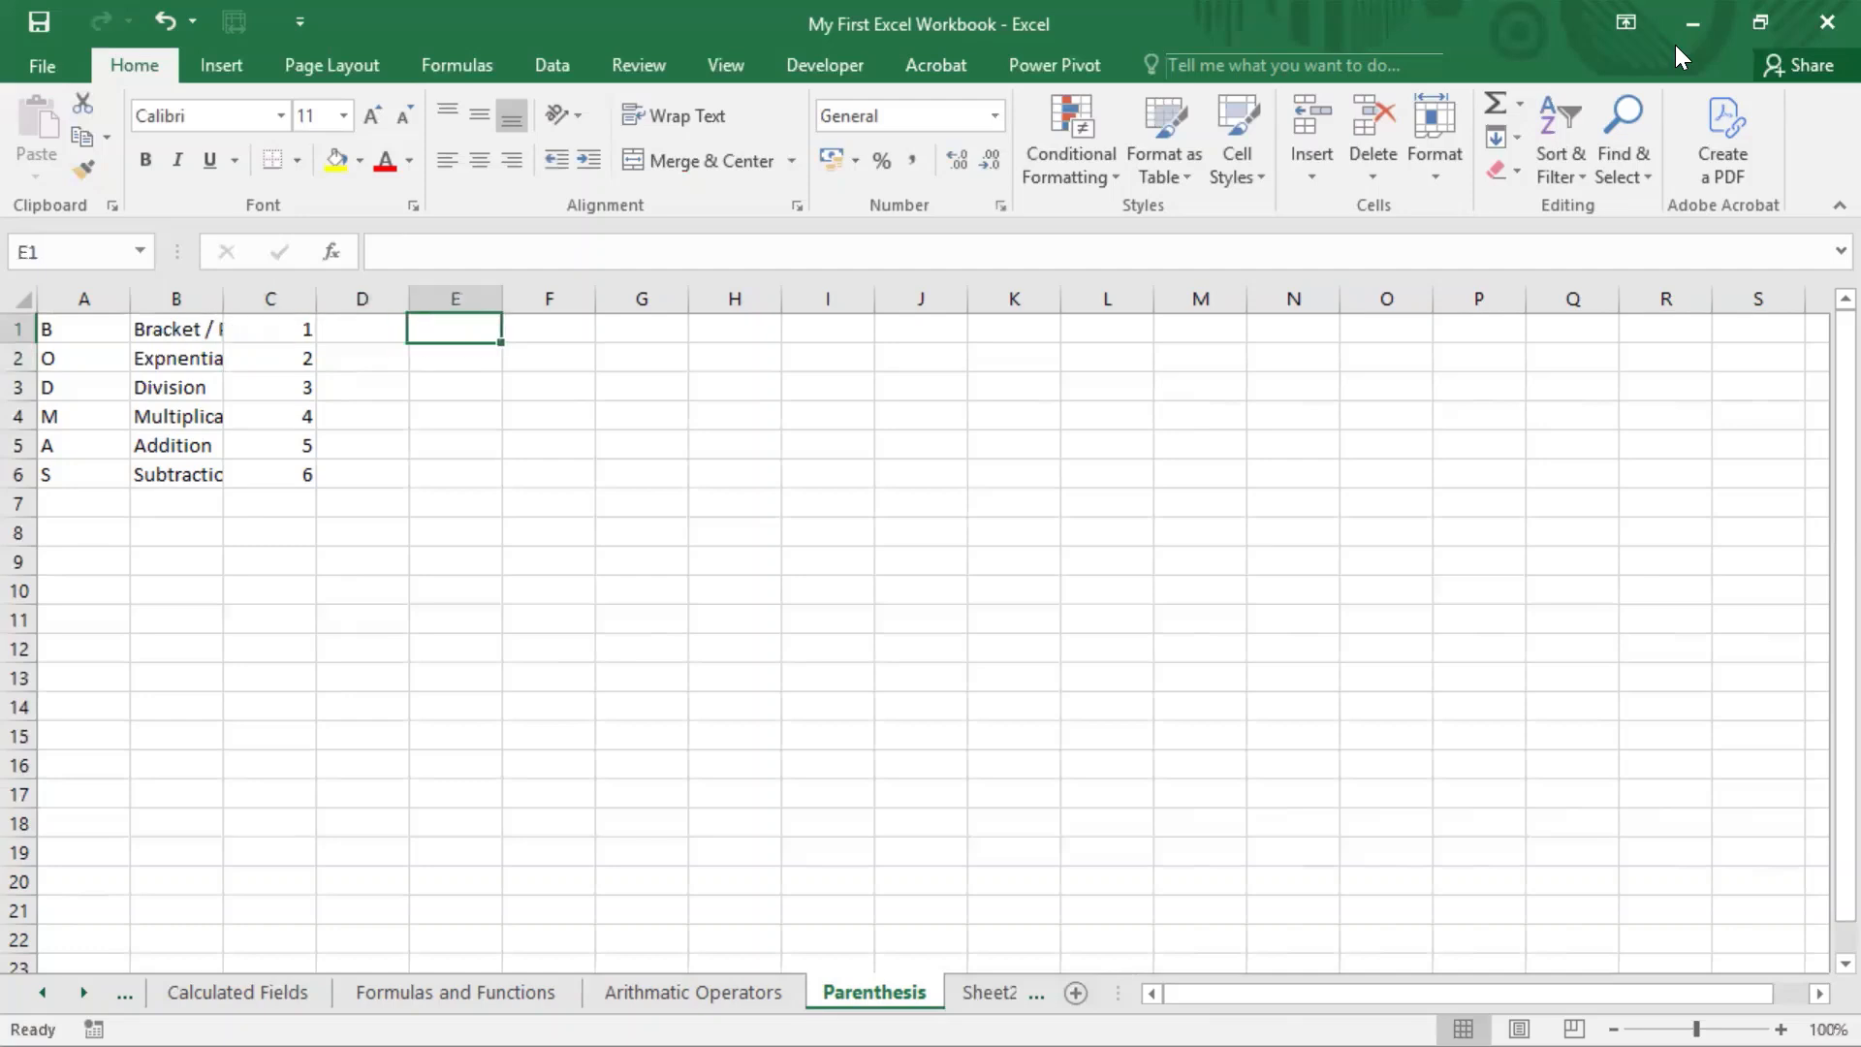
key(Right)
key(Left)
double_click(223, 299)
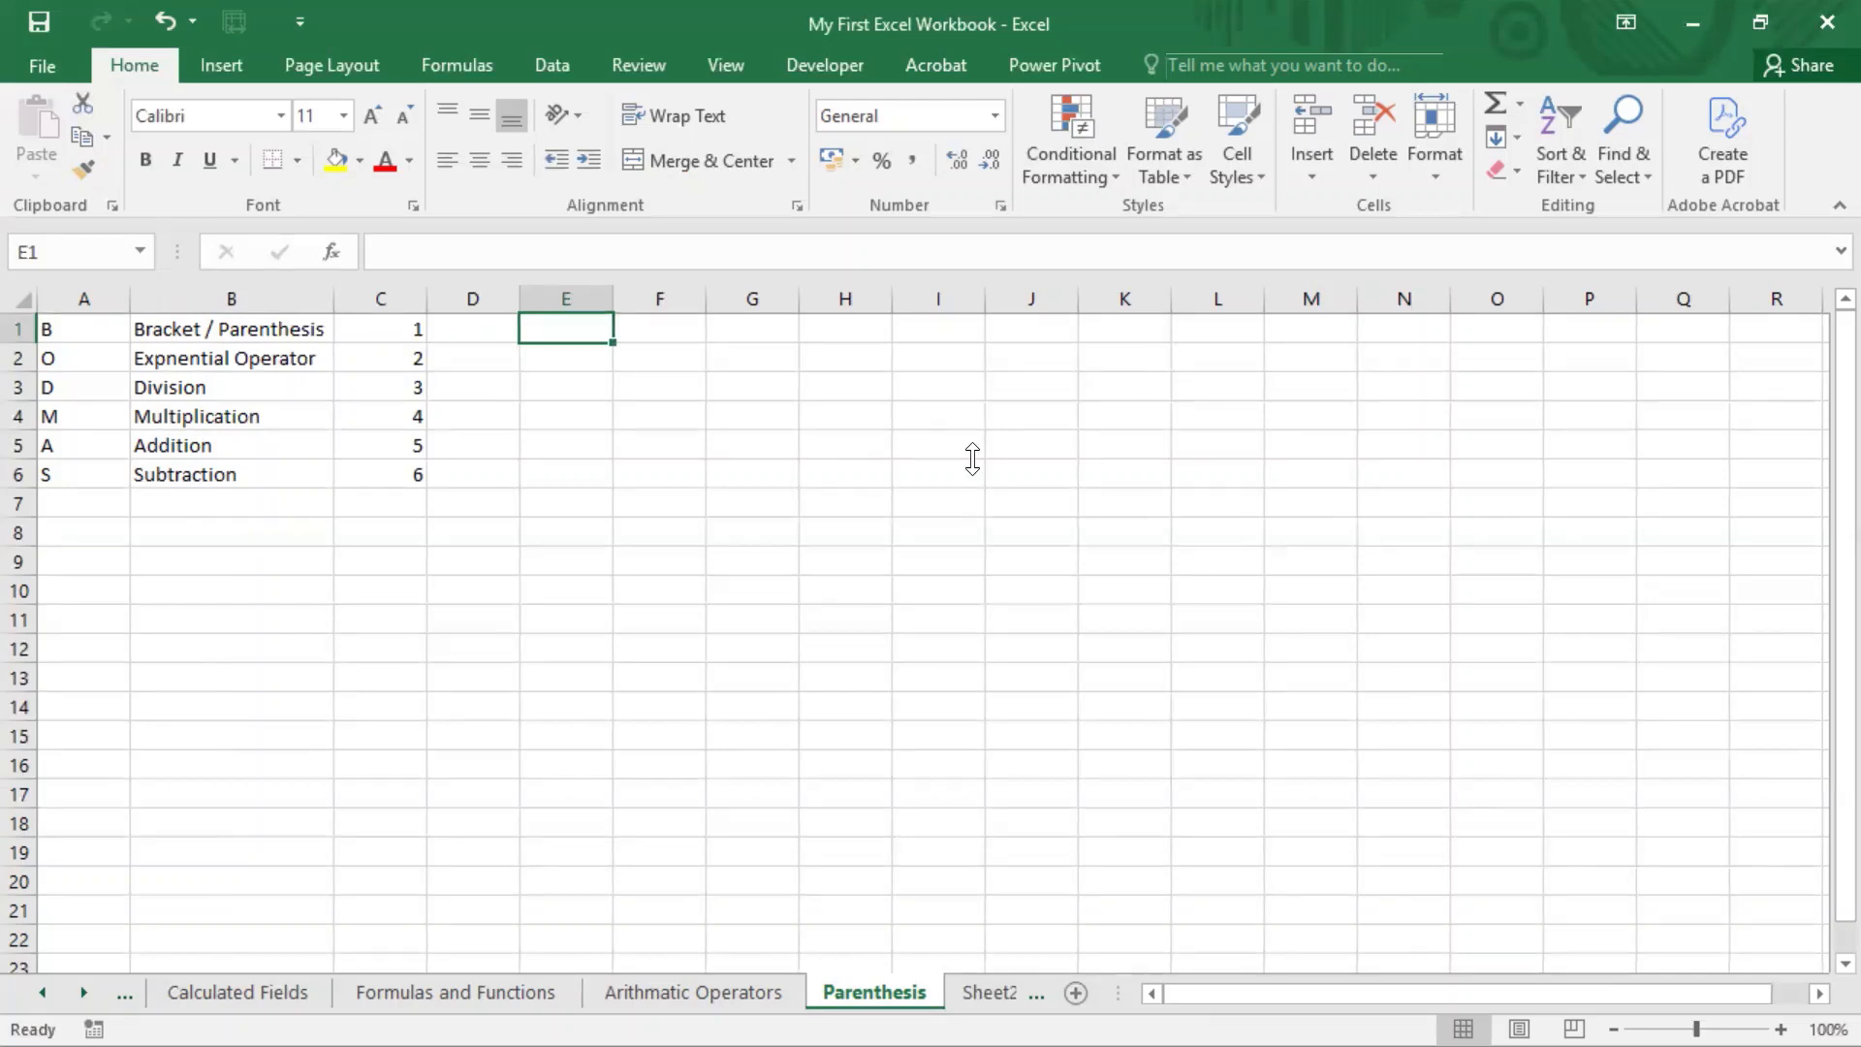
Step: Enter the formula =(9/3)+3 in cell E1
text(=)
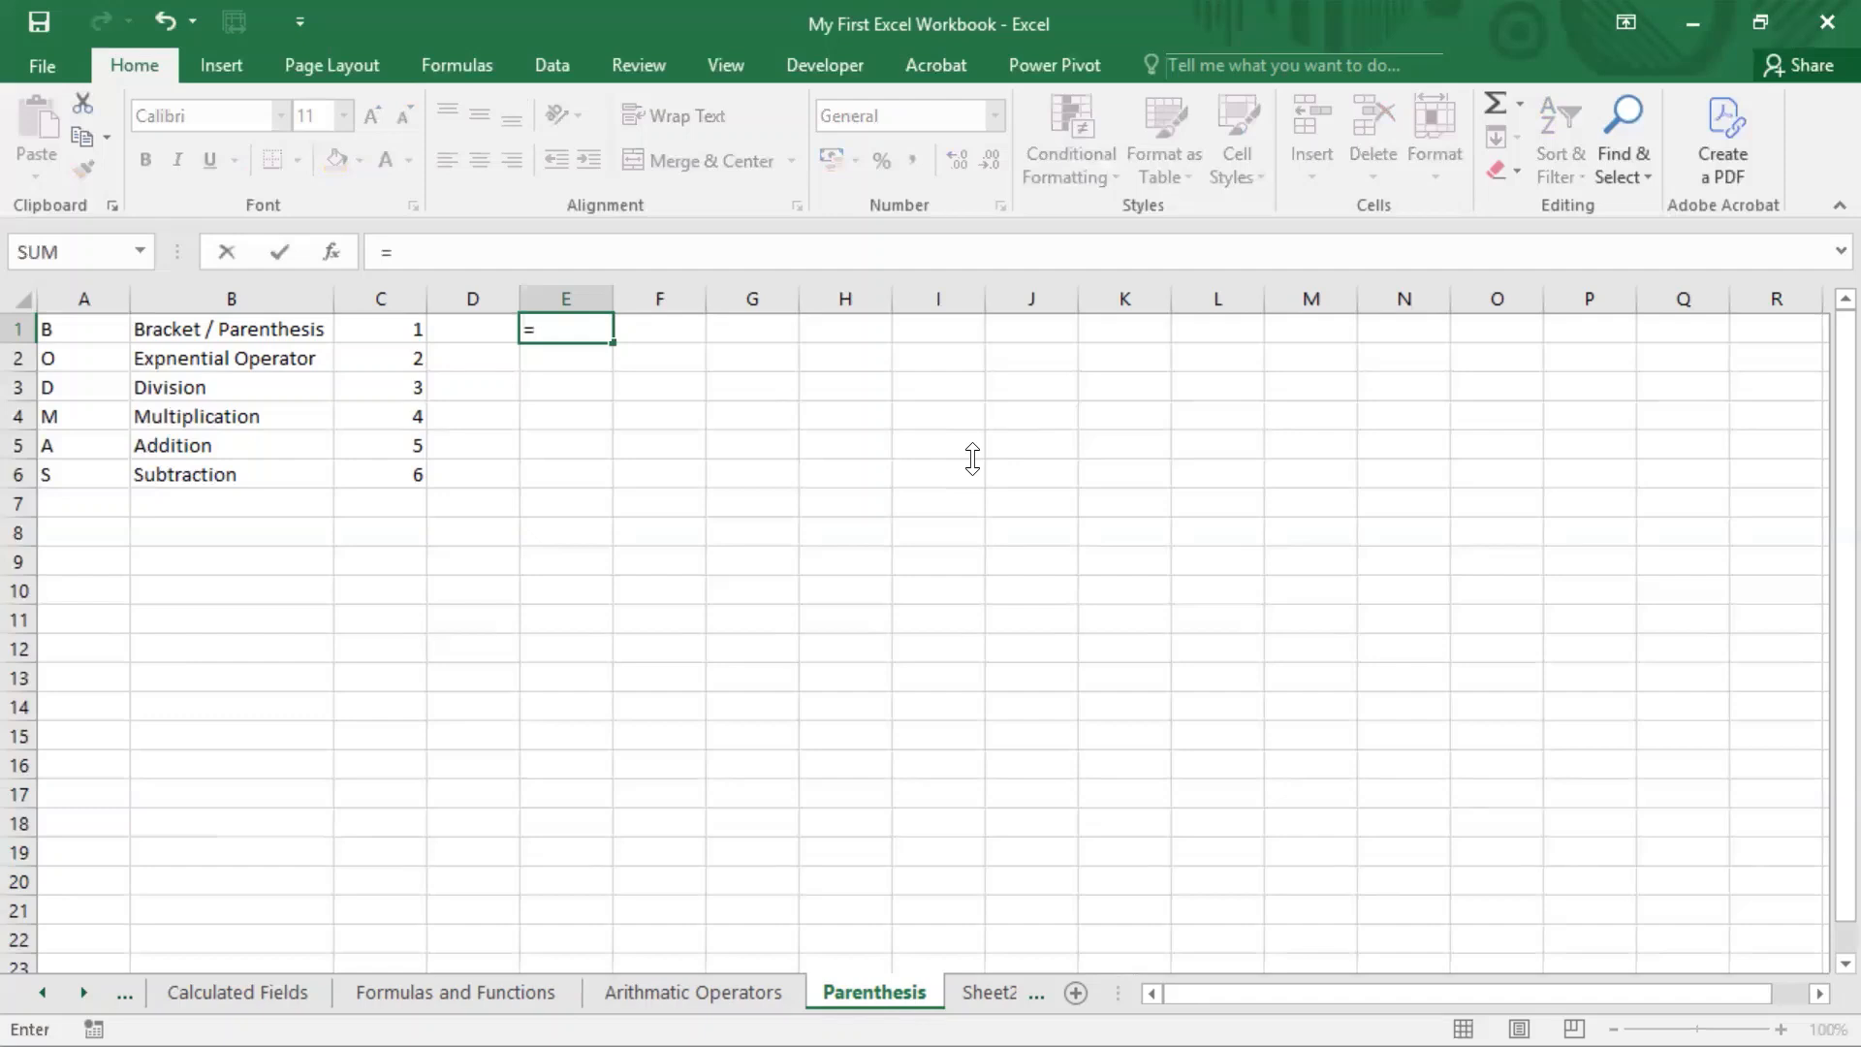
text((9/3)+3)
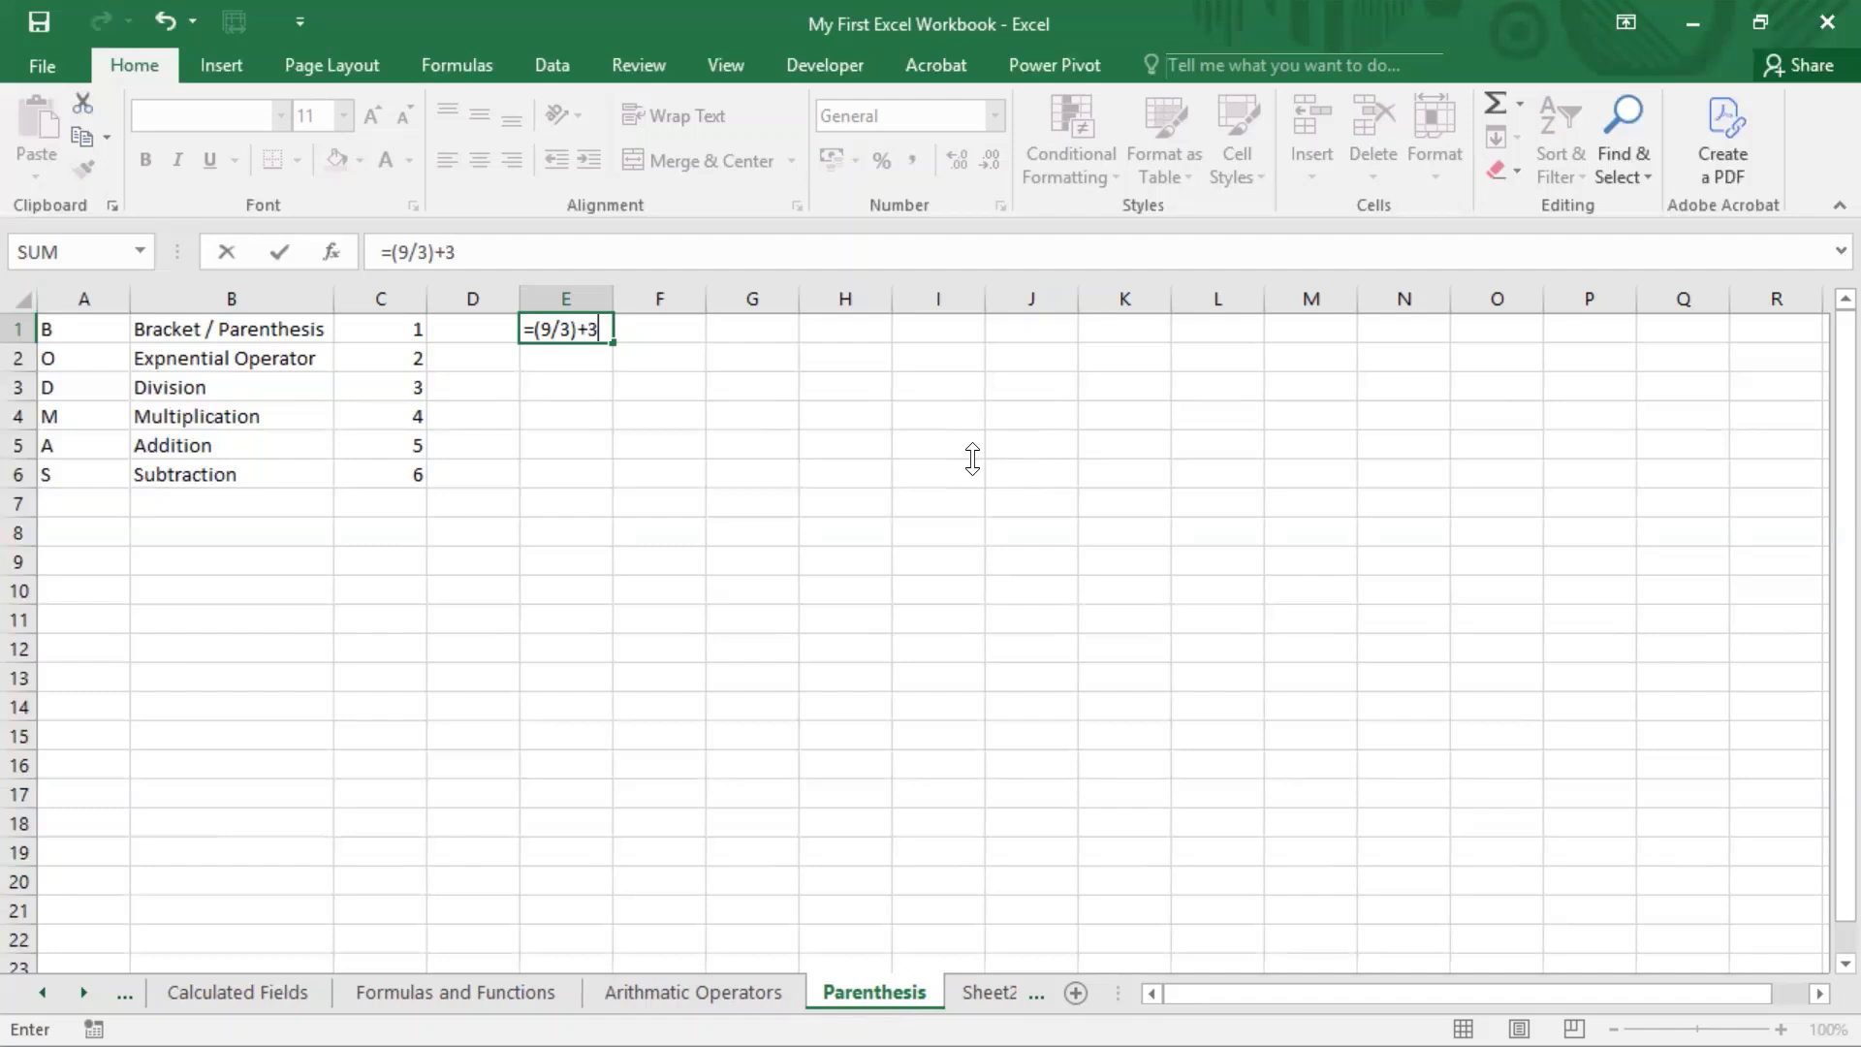
key(Return)
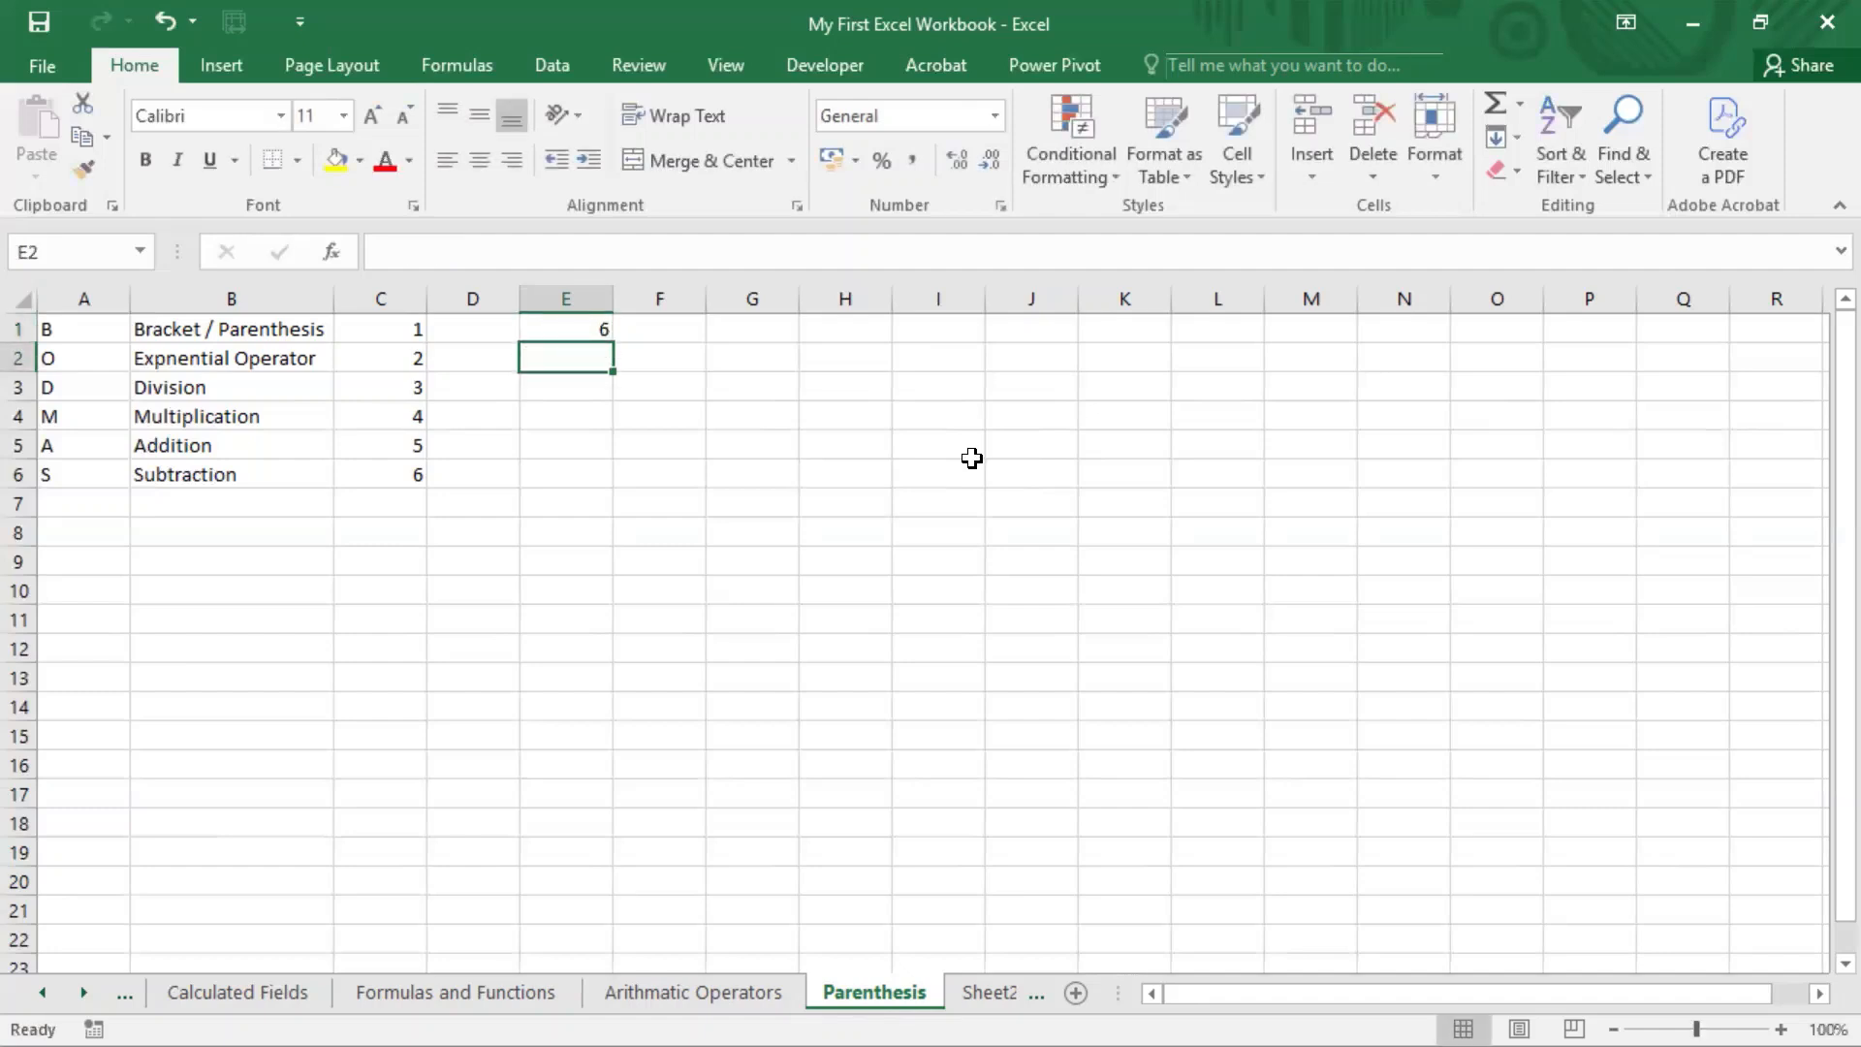
Step: Copy E1's expression without the equals sign into F1 as the text (9/3)+3
key(Up)
key(F2)
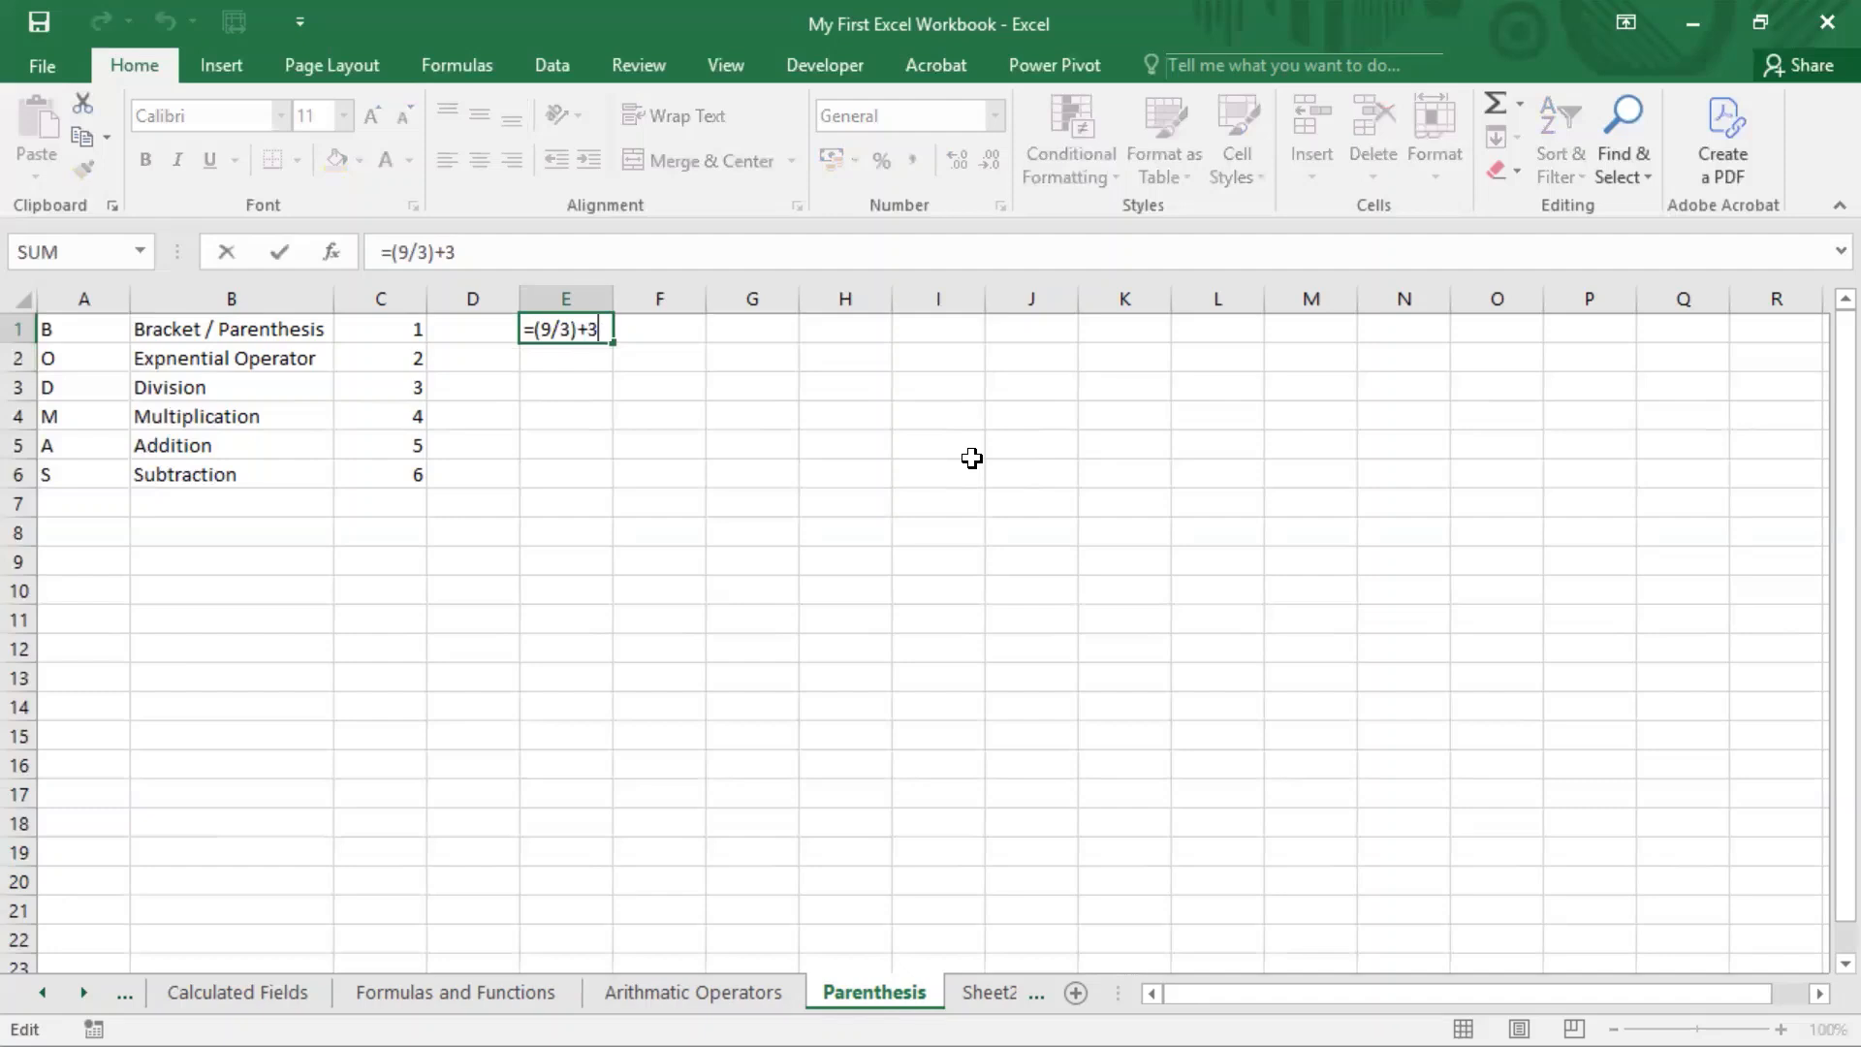
key(Left)
key(Home)
key(Right)
key(Right)
key(shift+End)
key(ctrl+c)
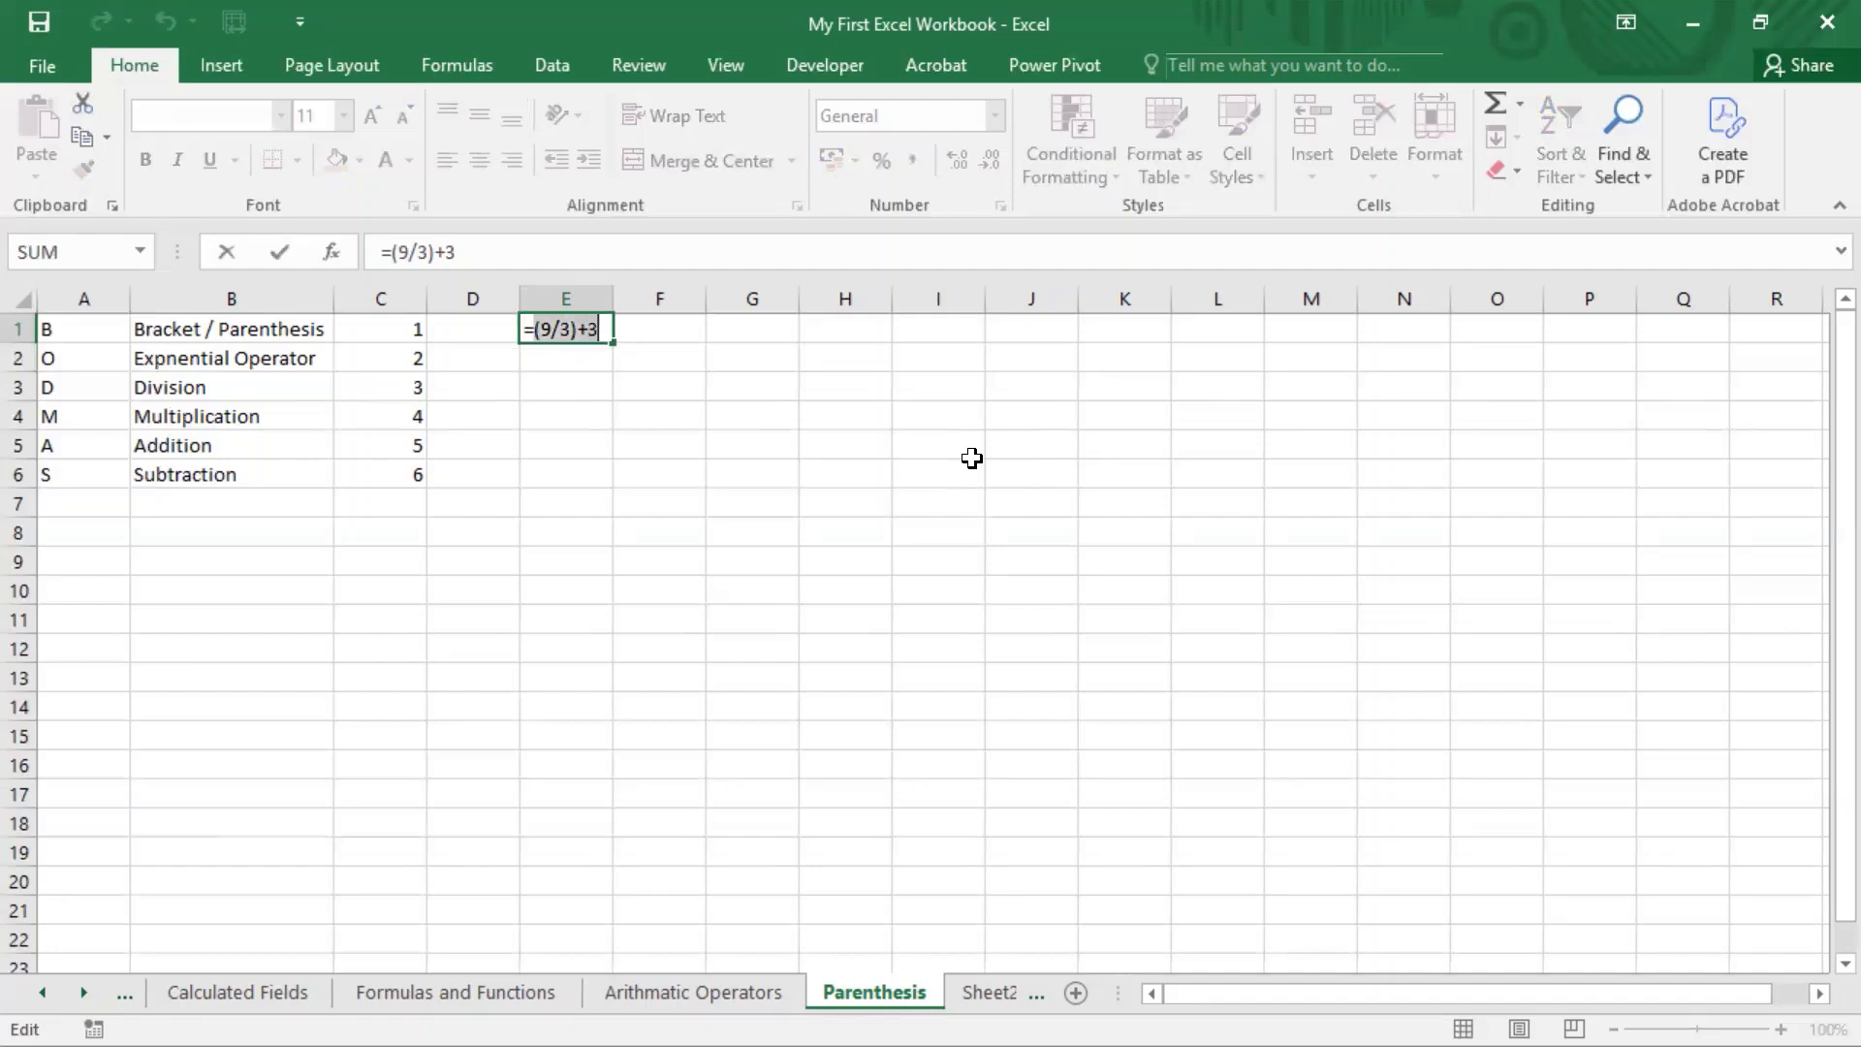
key(Return)
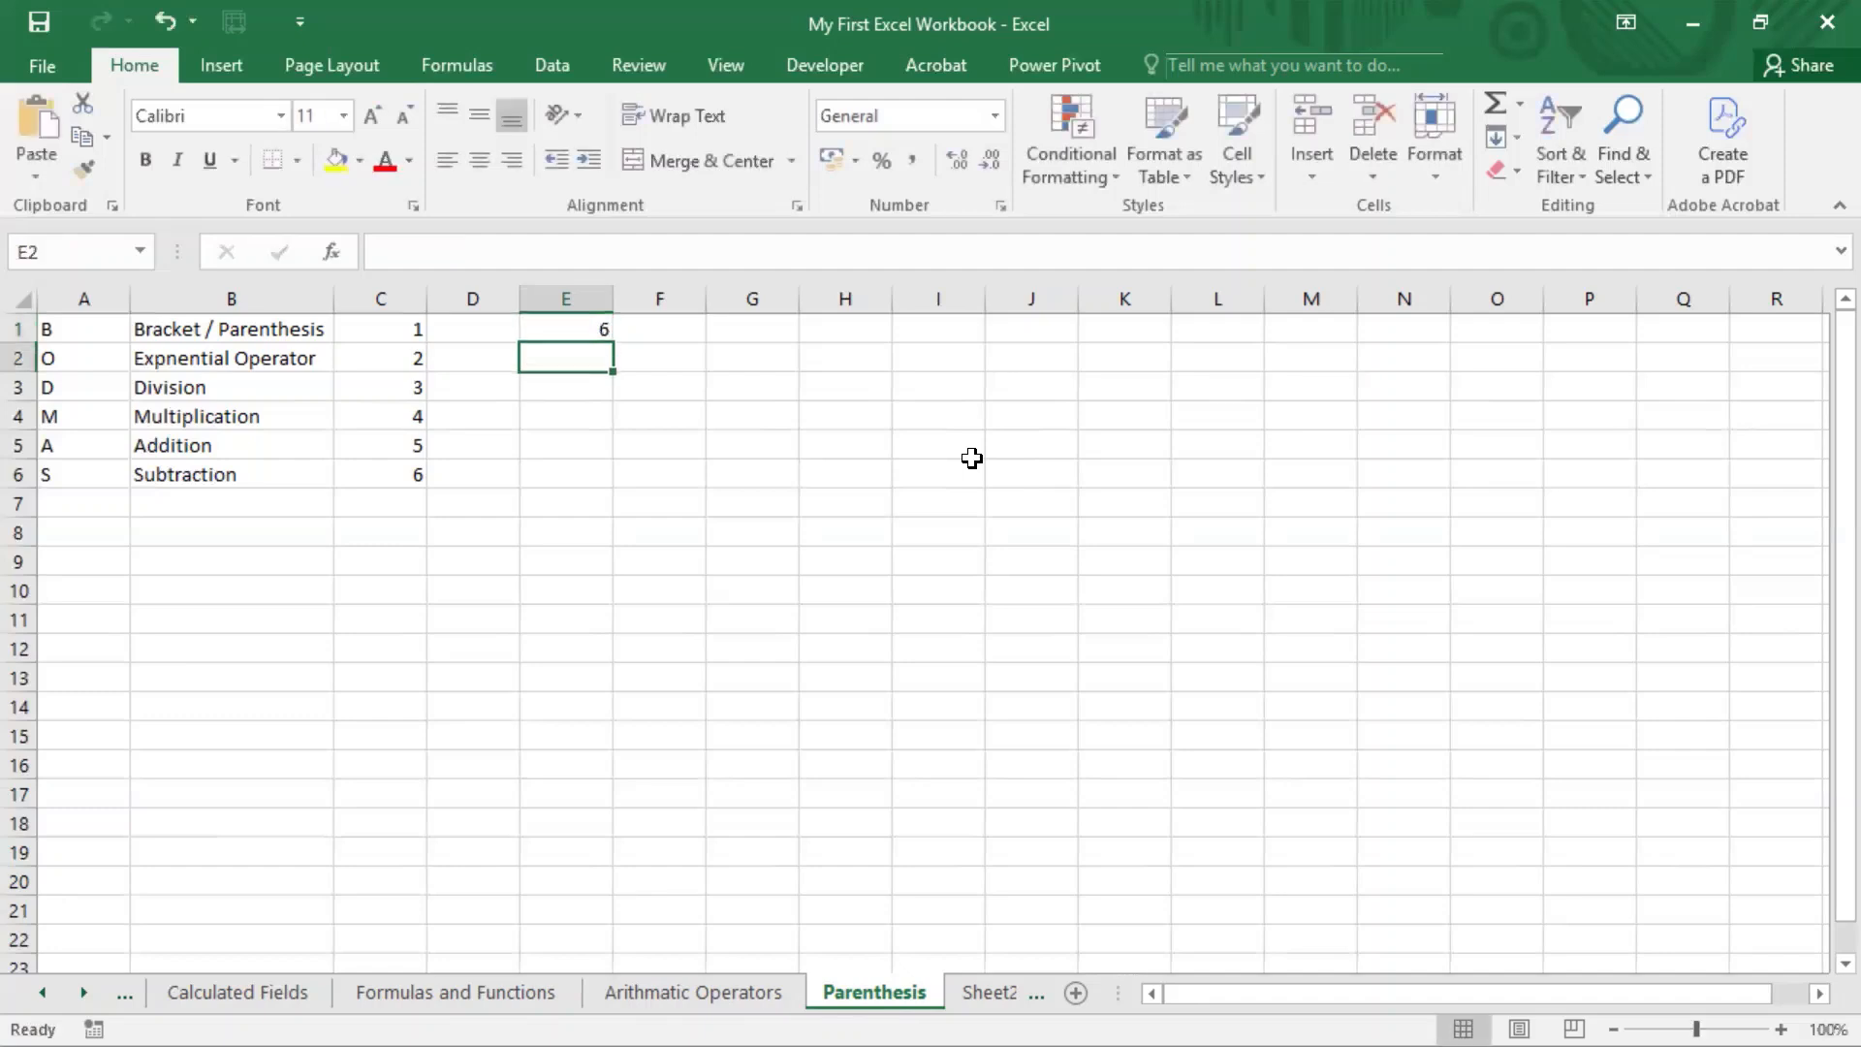
key(Up)
key(Right)
key(F2)
key(ctrl+v)
key(Return)
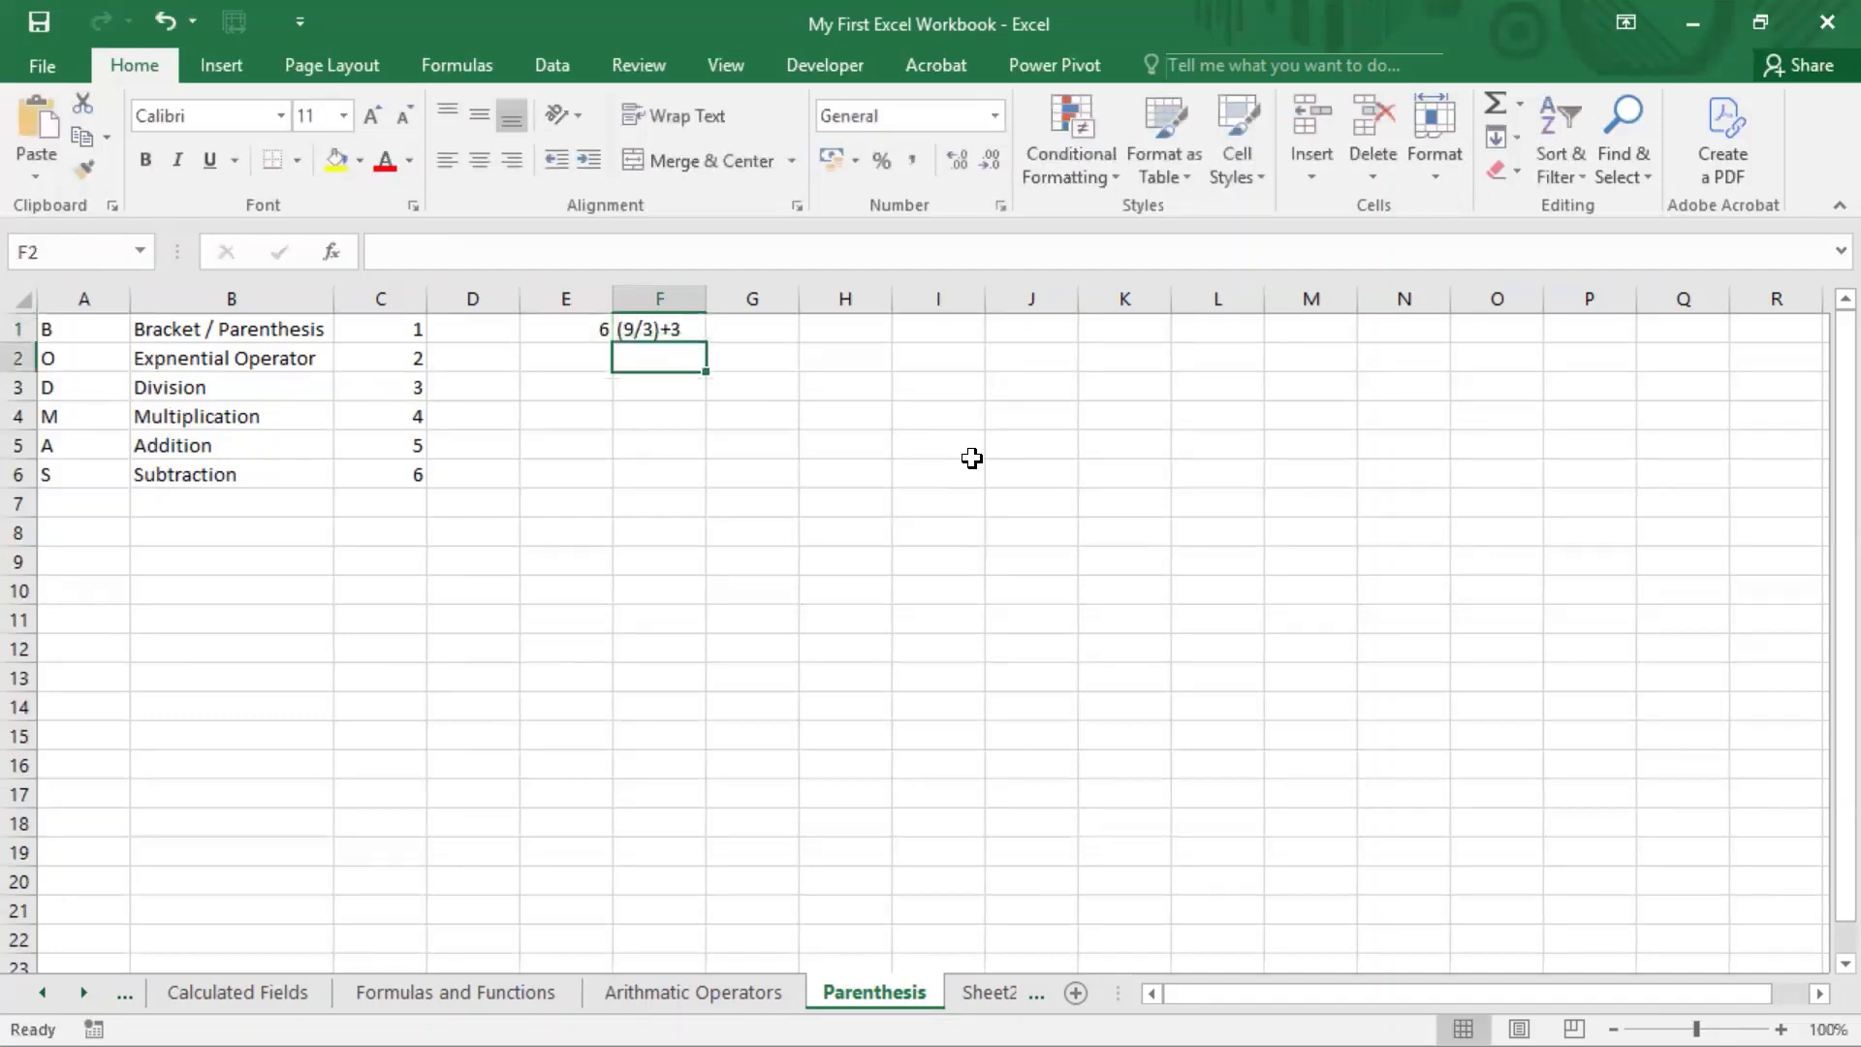
Step: Move the formula from cell E1 to G1, beside its written expression
key(Up)
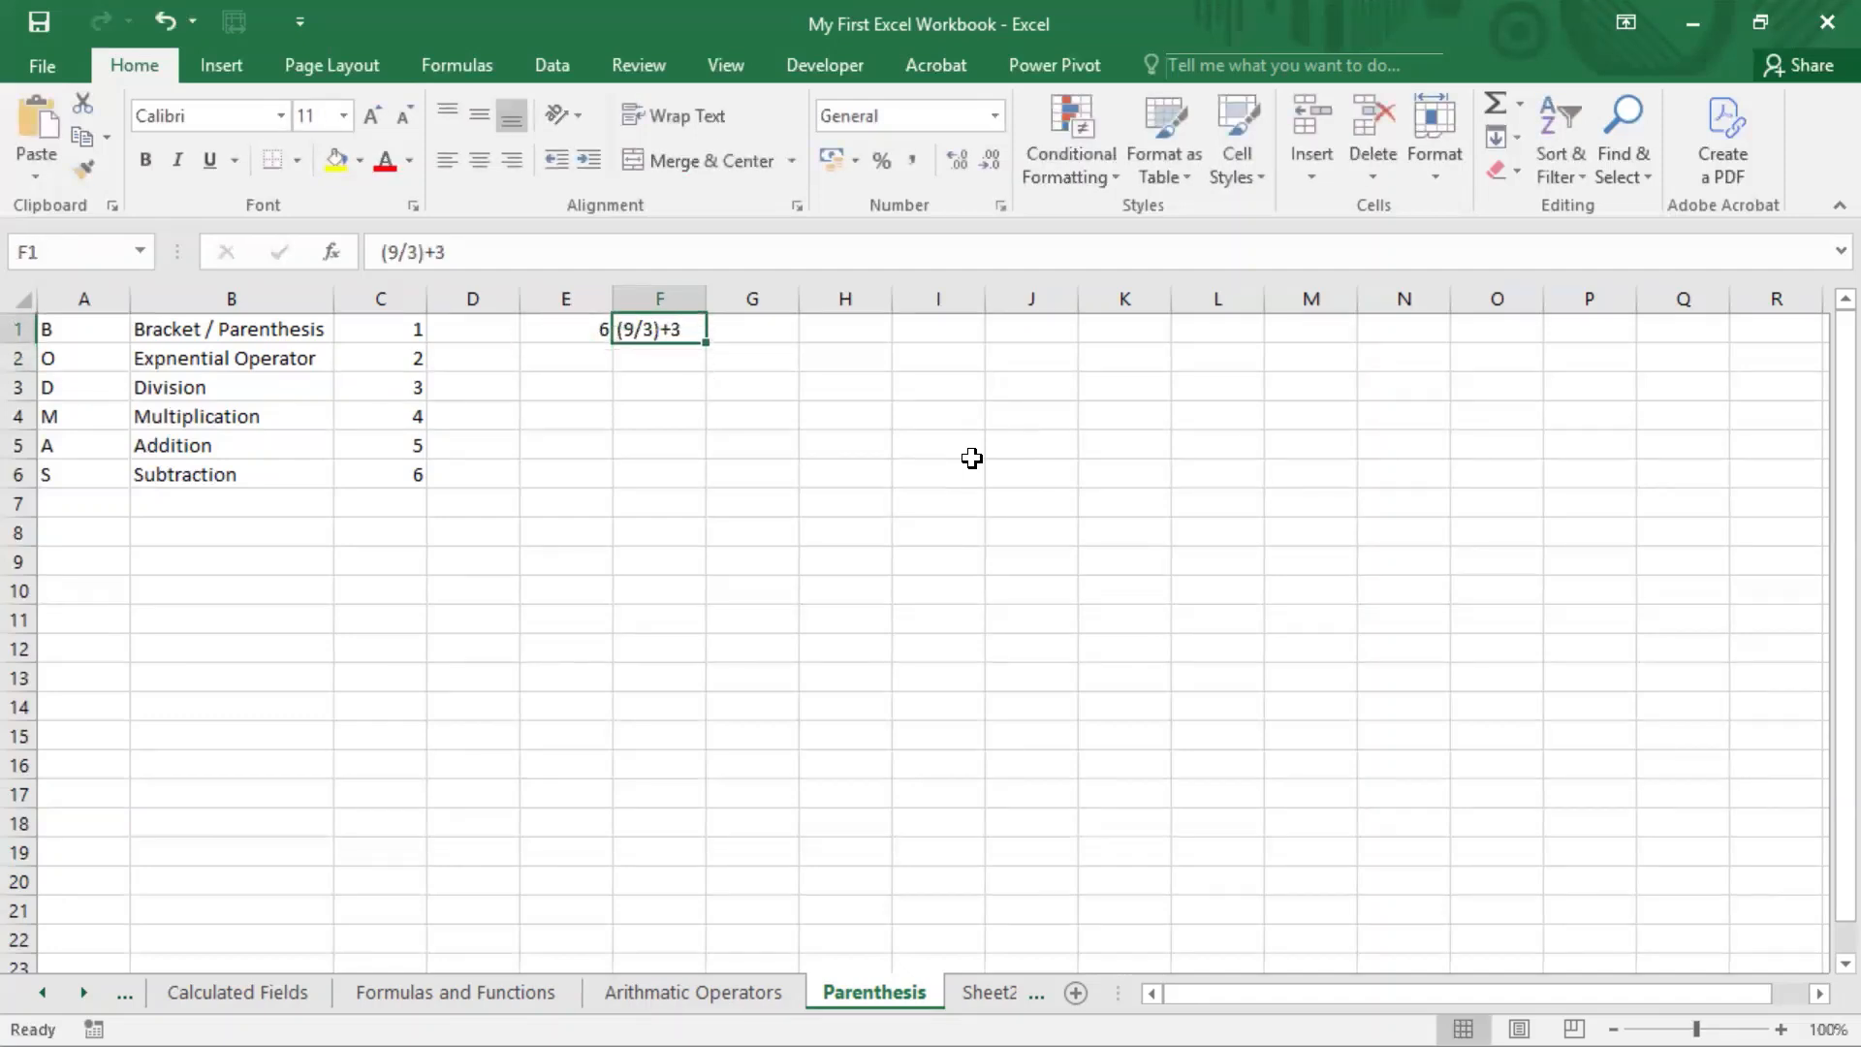
key(Left)
key(ctrl+c)
key(Right)
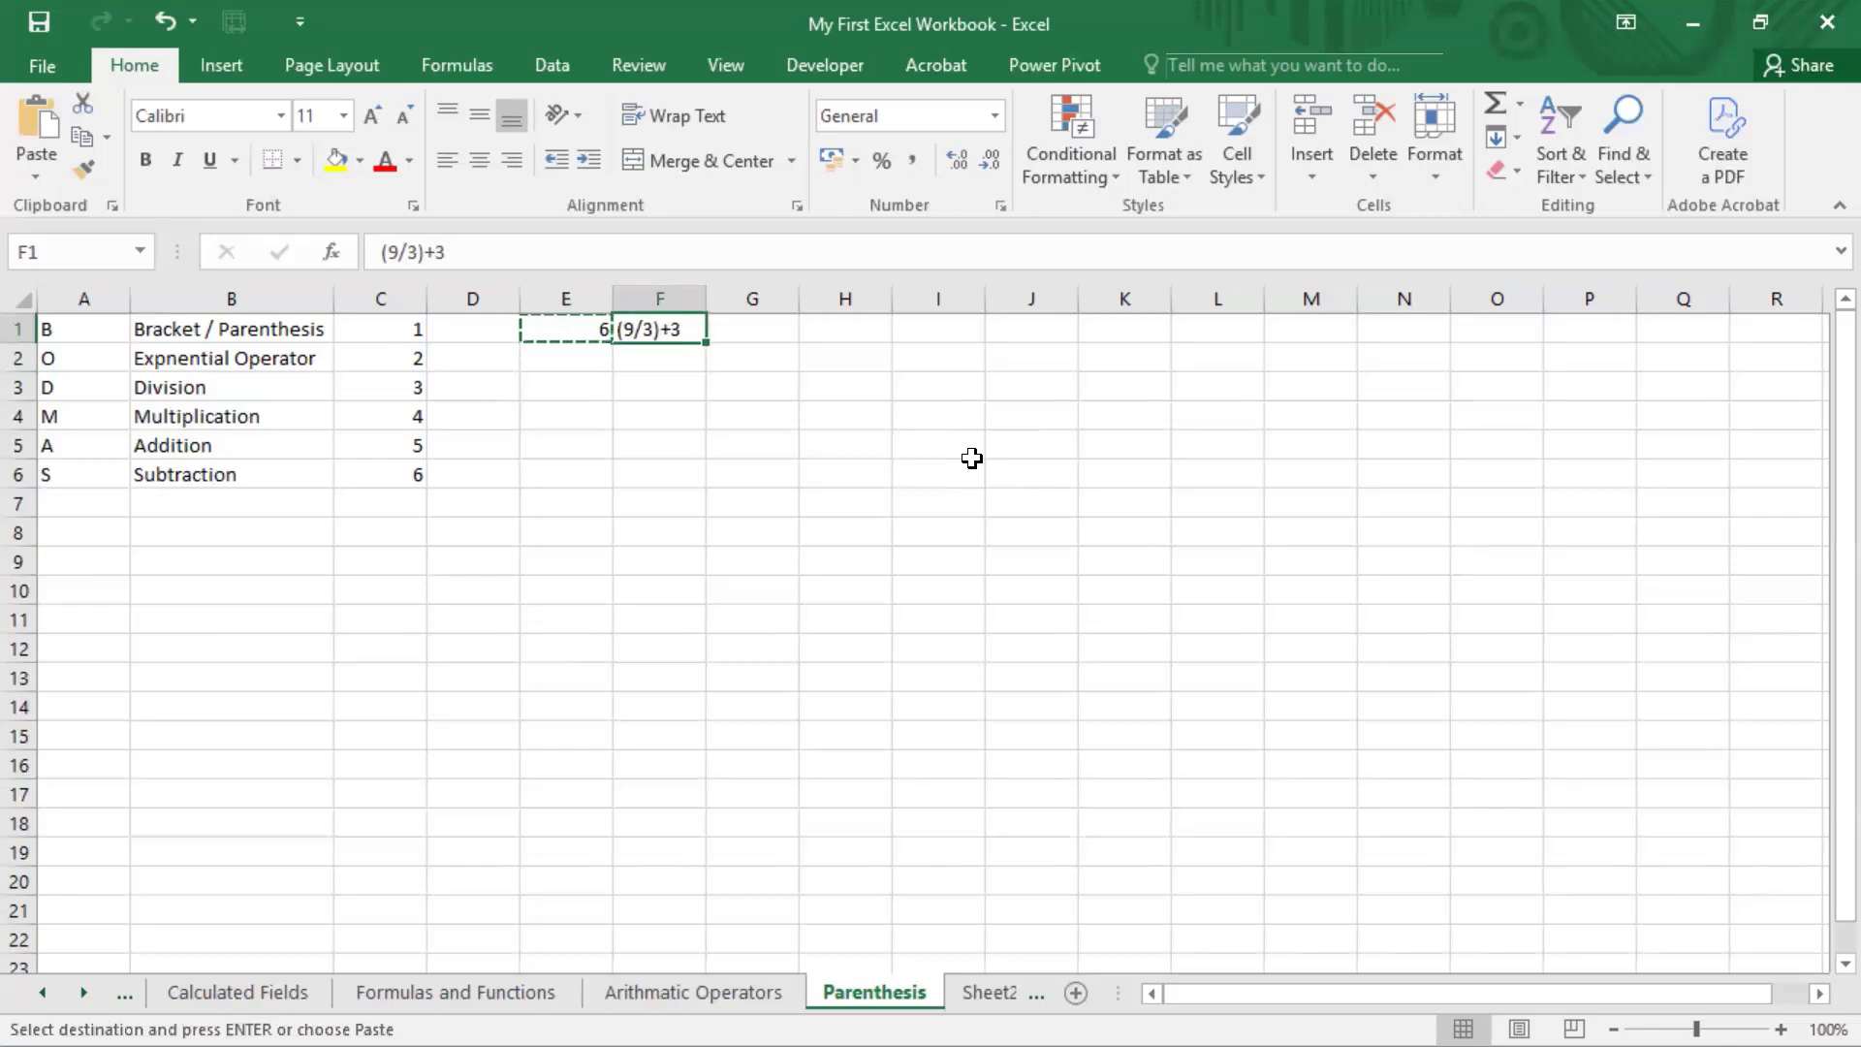
key(Right)
key(Right)
key(Left)
key(Return)
key(Left)
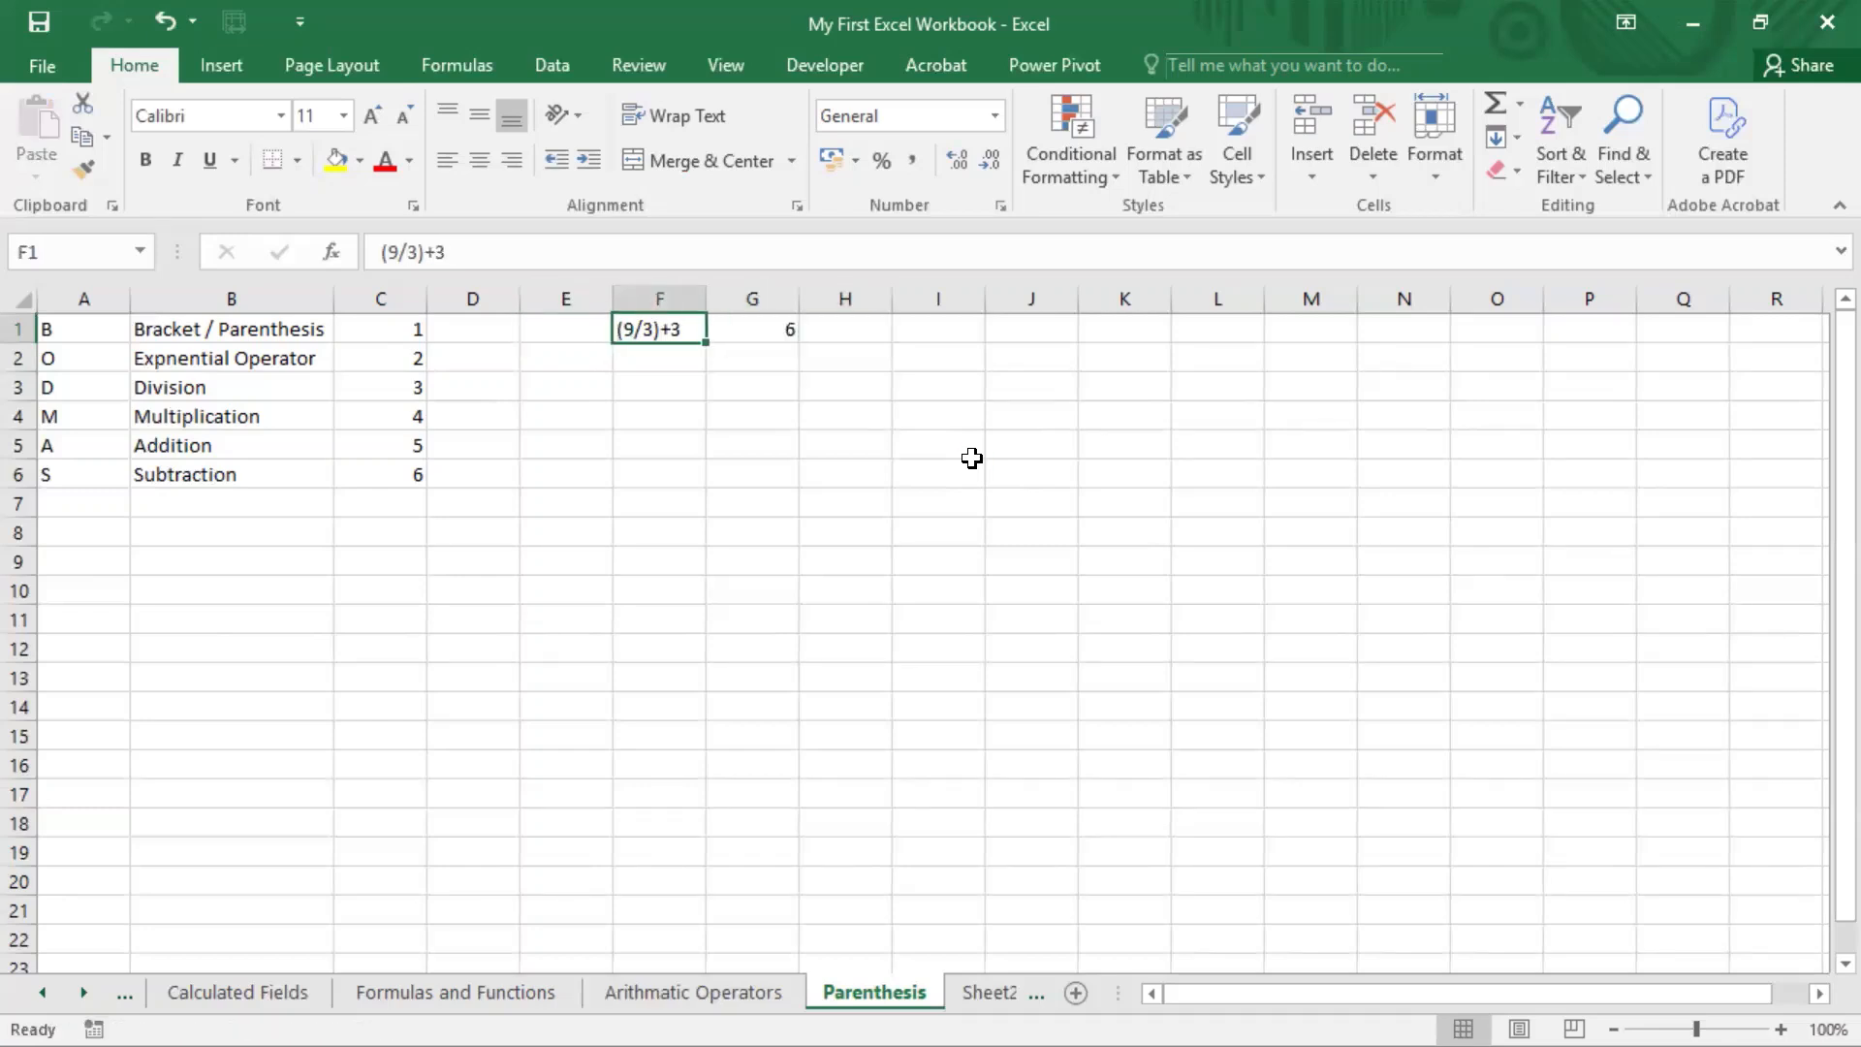
key(Down)
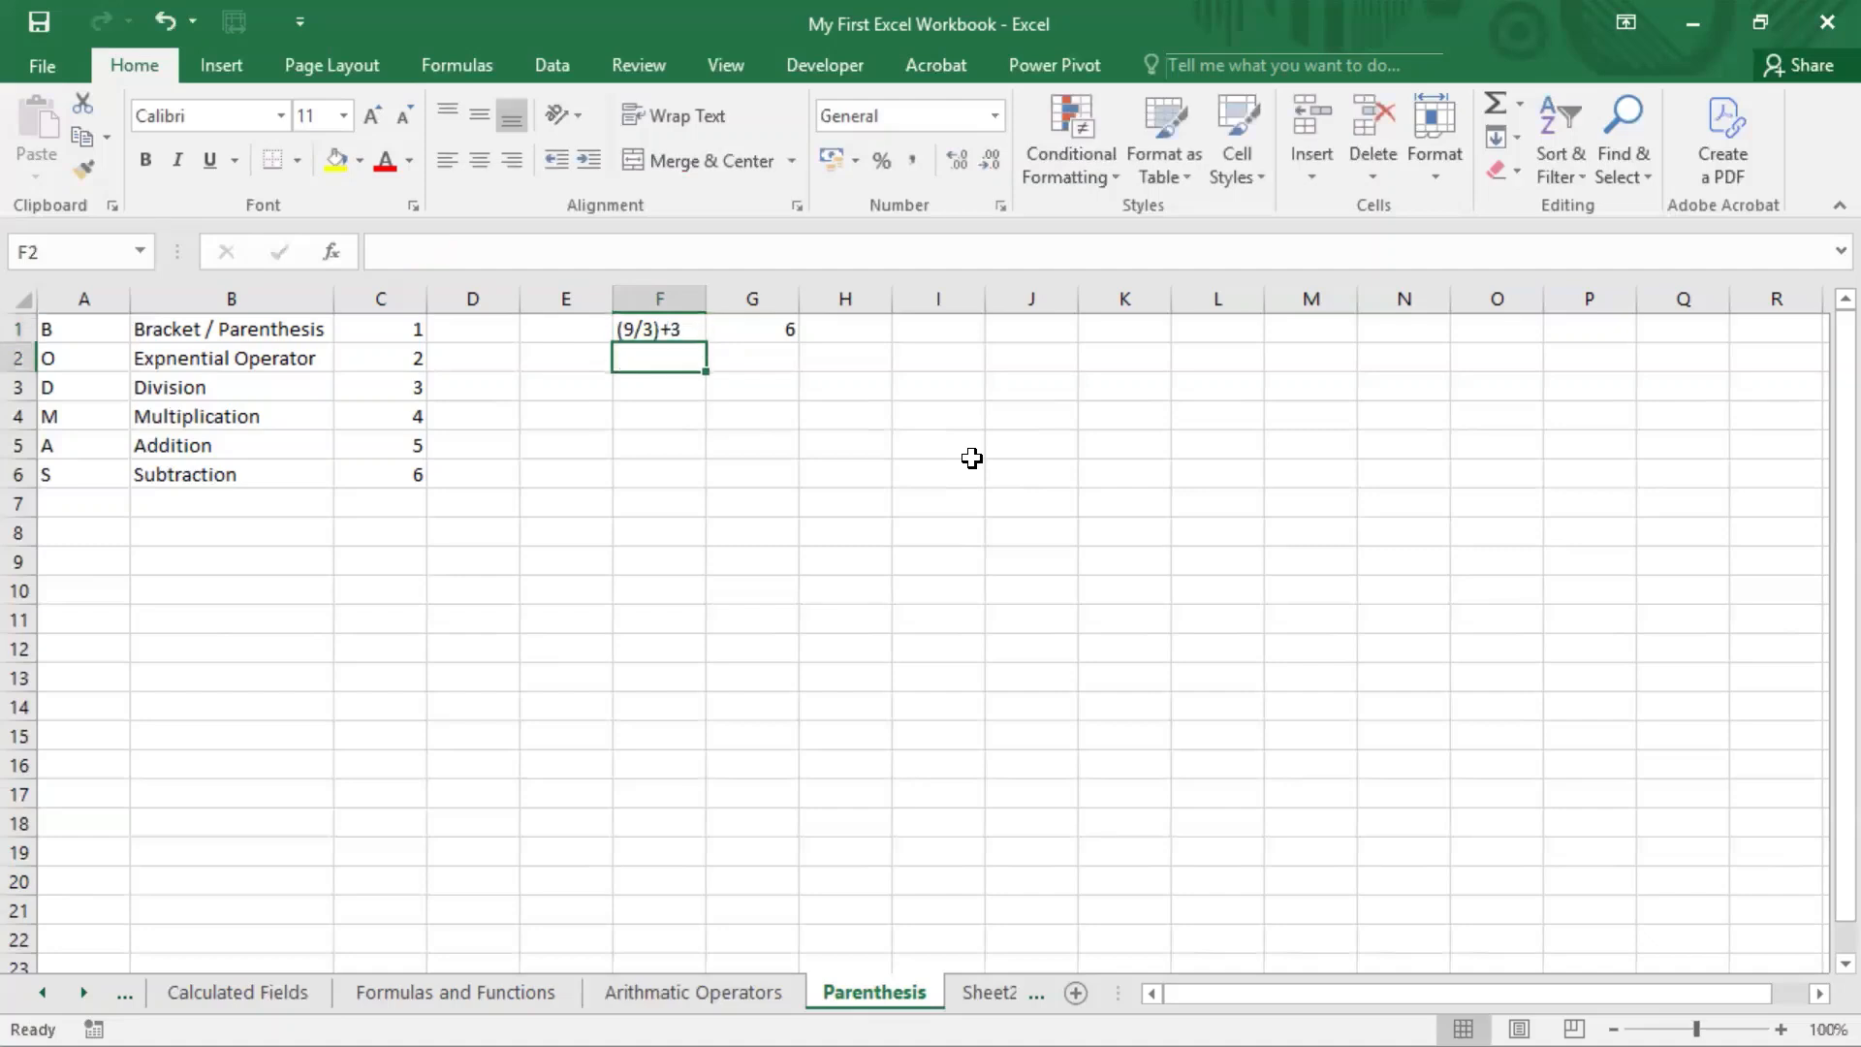
text(()
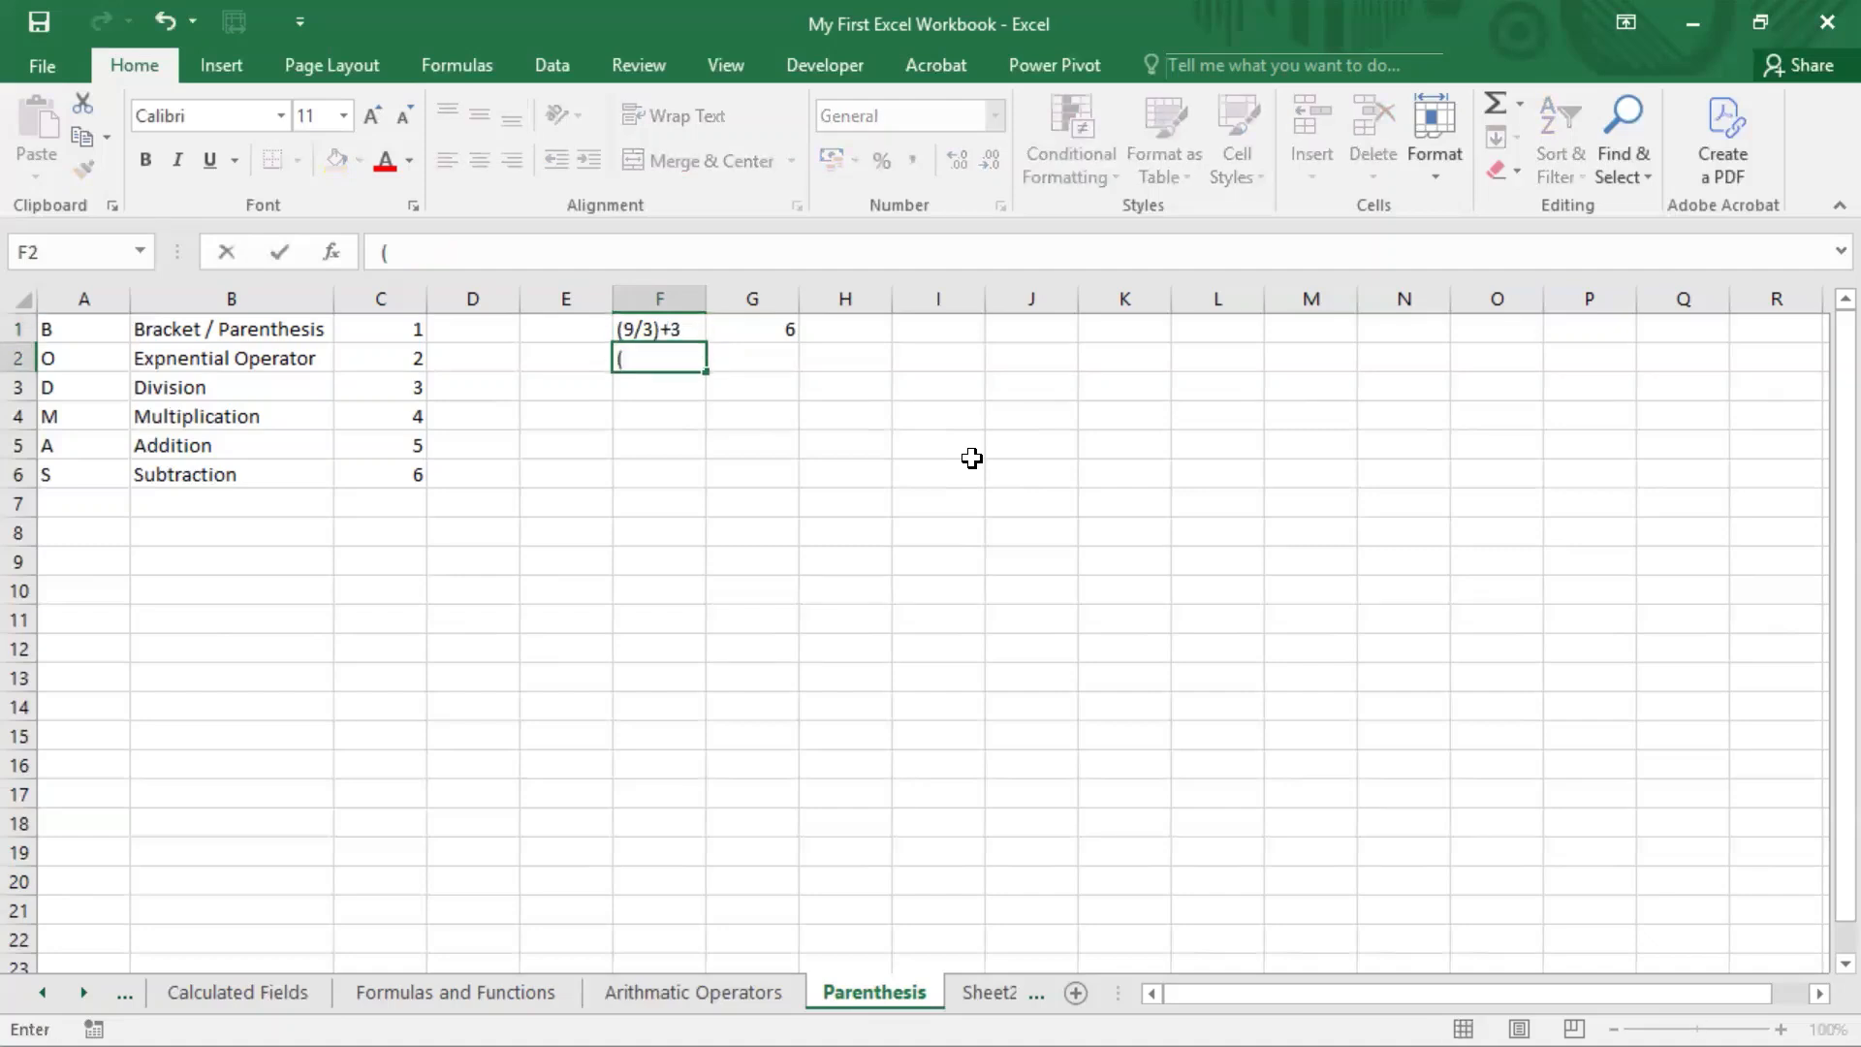
key(Escape)
Step: Label the example rows "Single" in E1 and "Multiple" in E2
key(Up)
key(Left)
text(Sin)
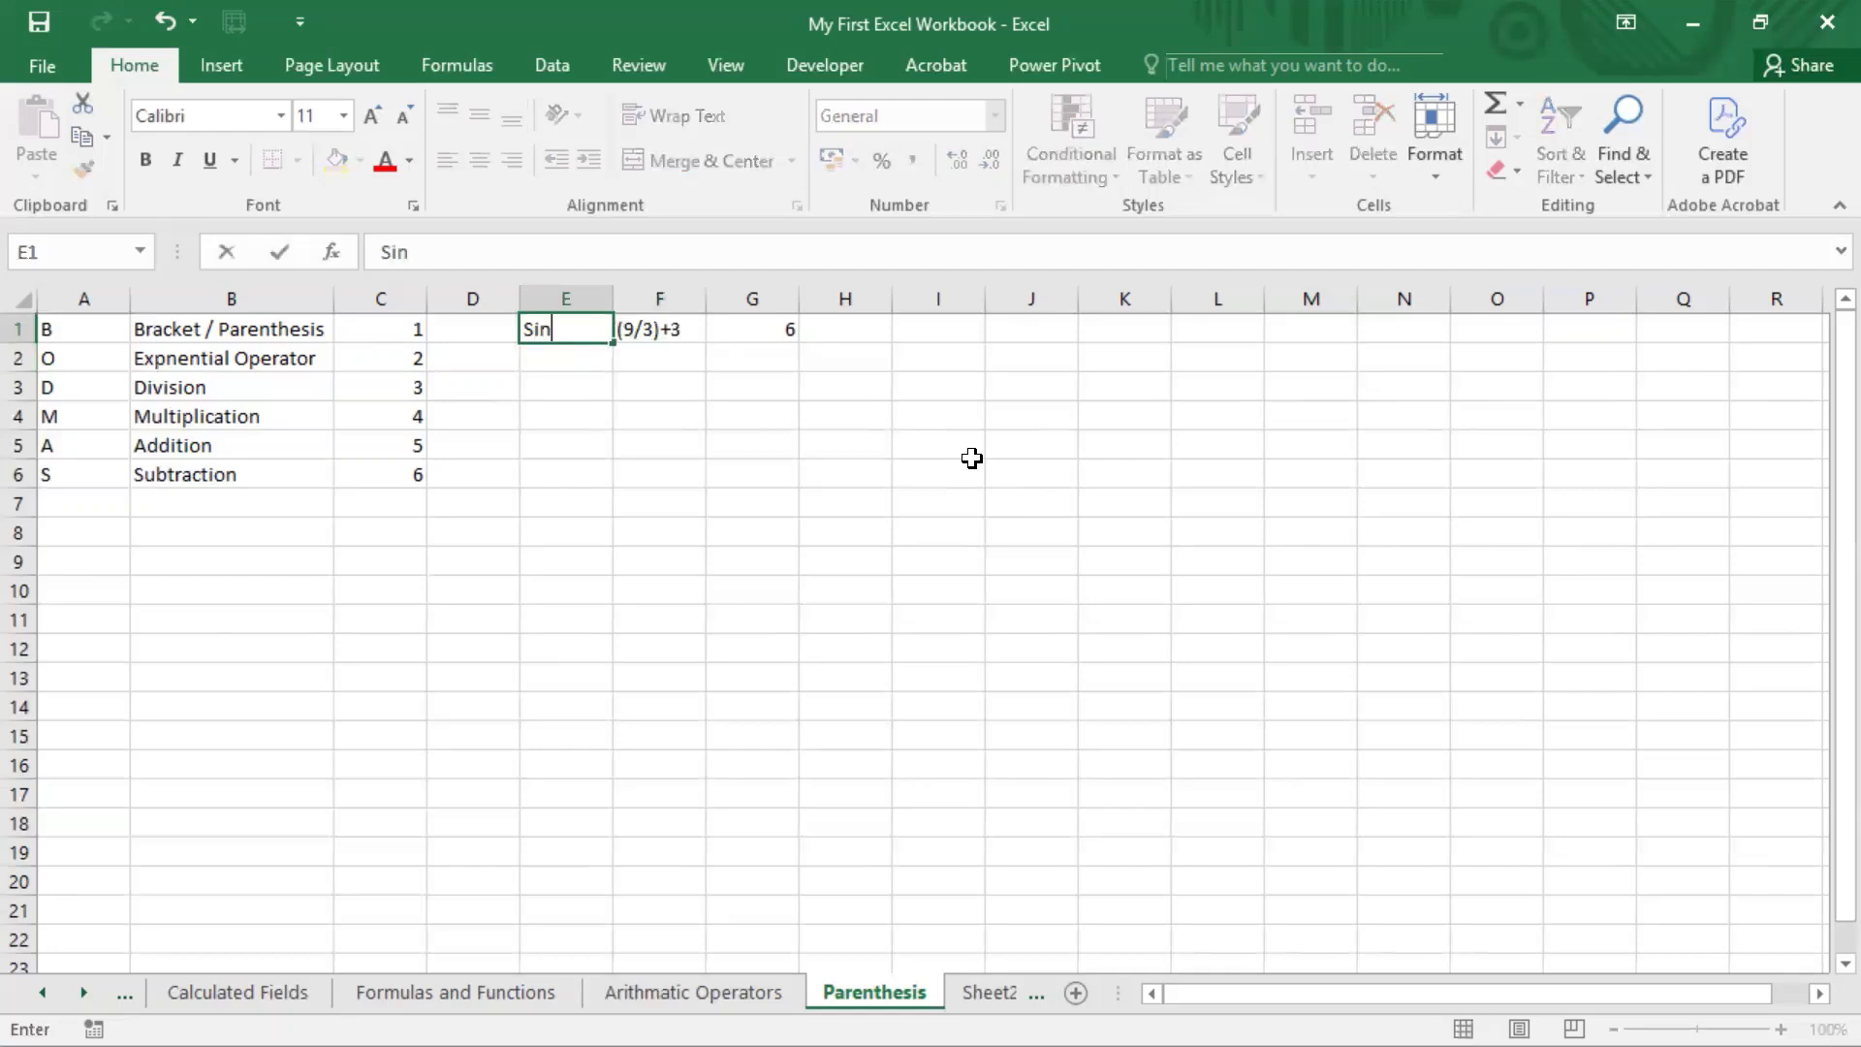
text(gle P)
key(BackSpace)
key(BackSpace)
key(Return)
text(Multiple)
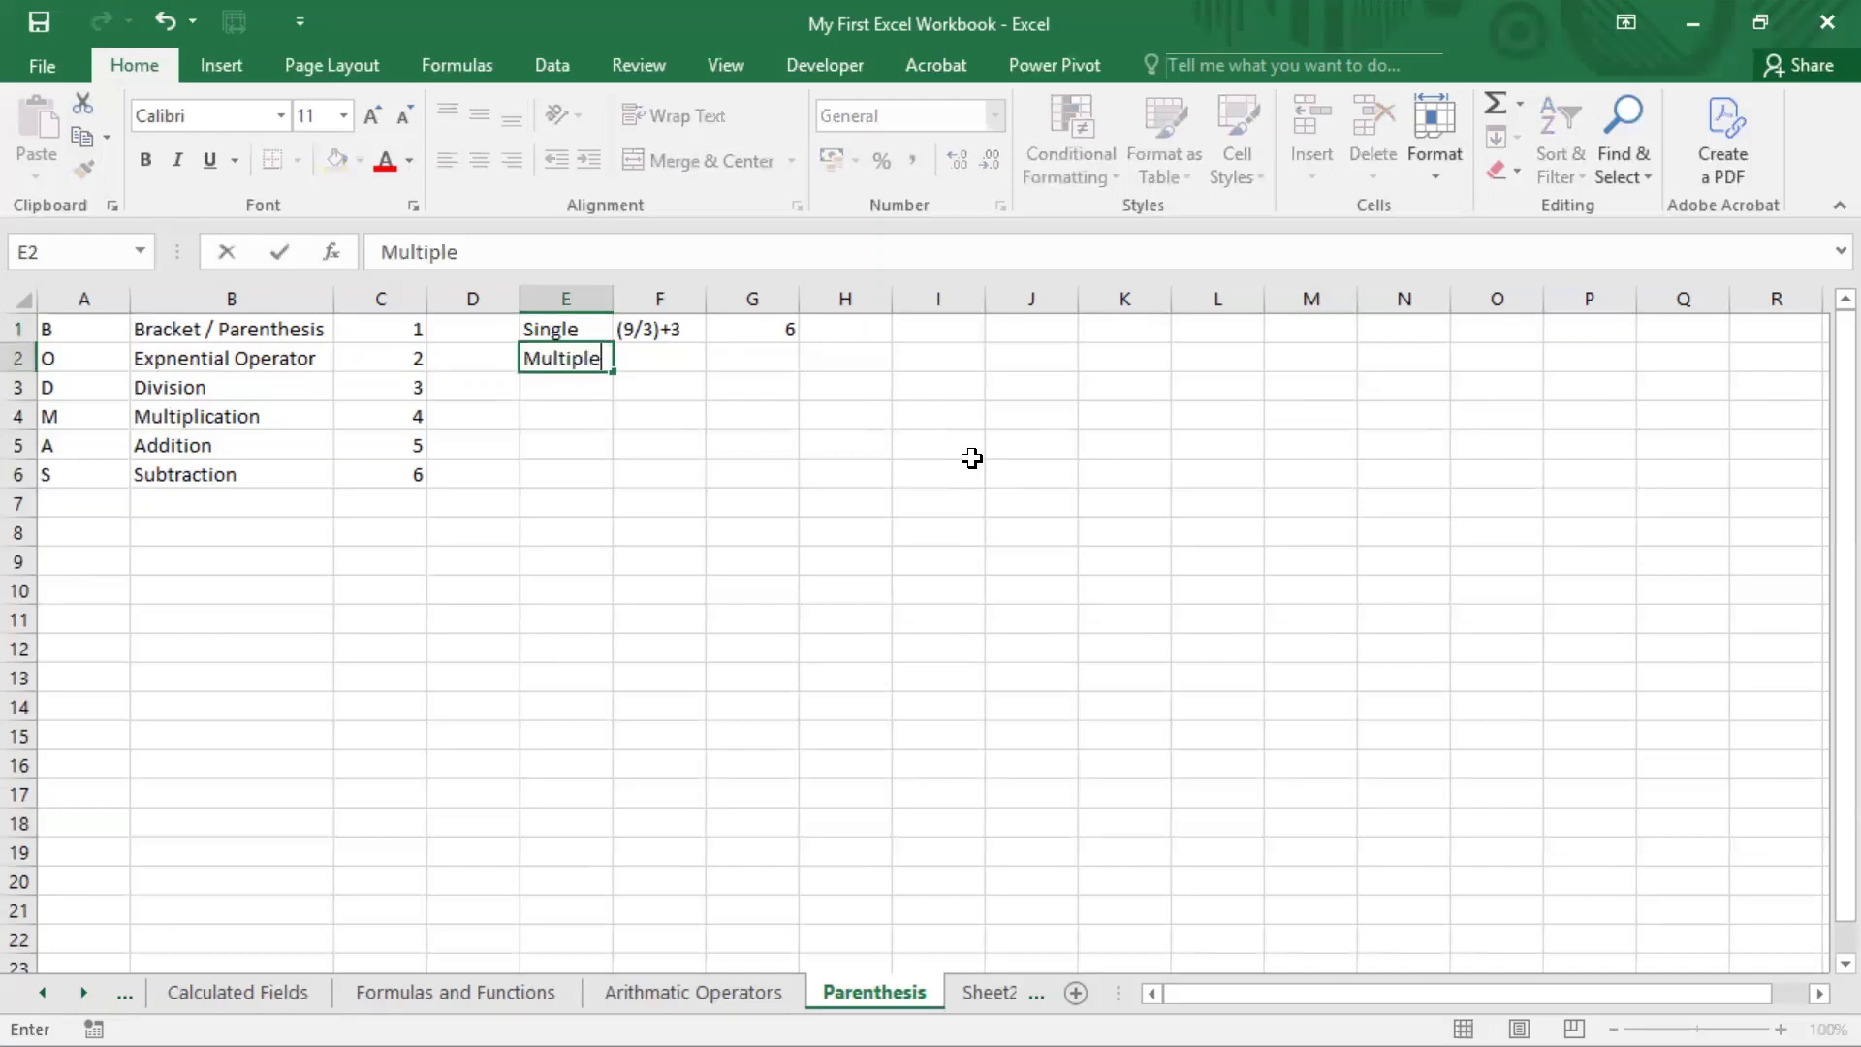
key(Return)
Step: Enter the expression (3*2)+(9/3)+(9-6) as text in cell F2
key(Up)
key(Right)
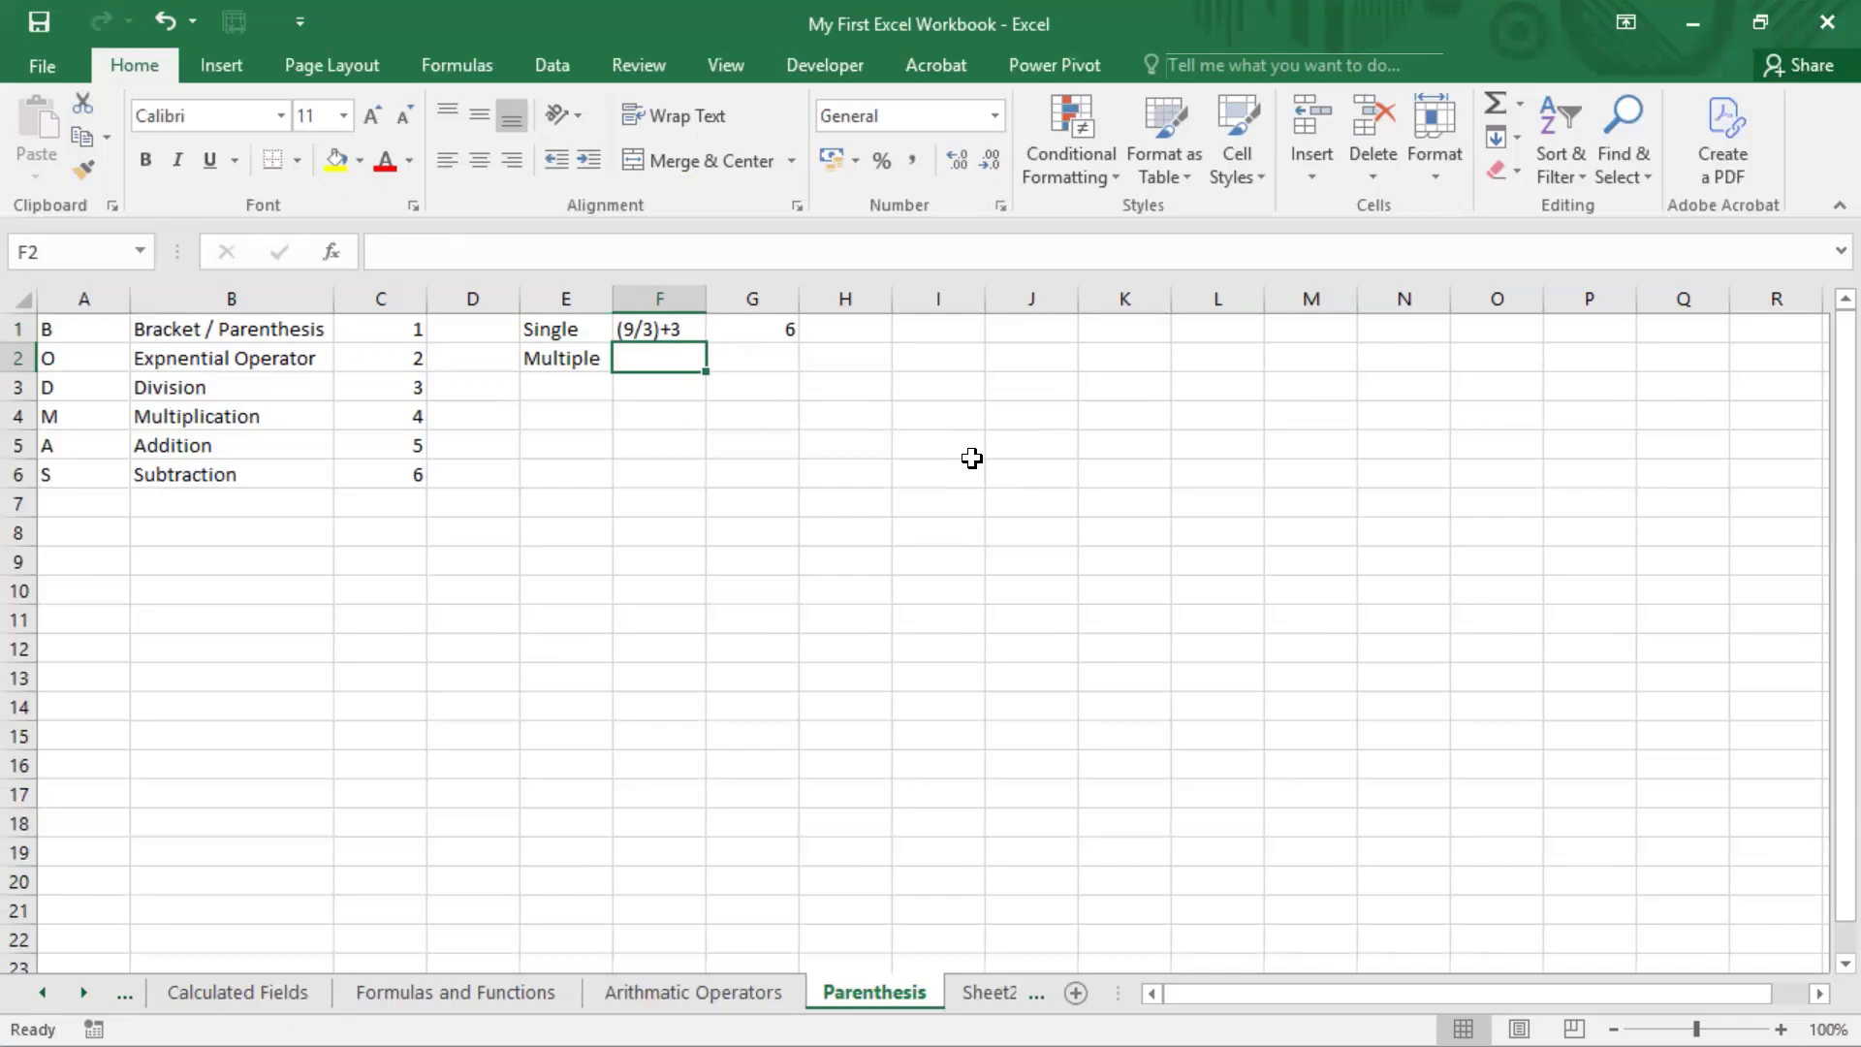
text(()
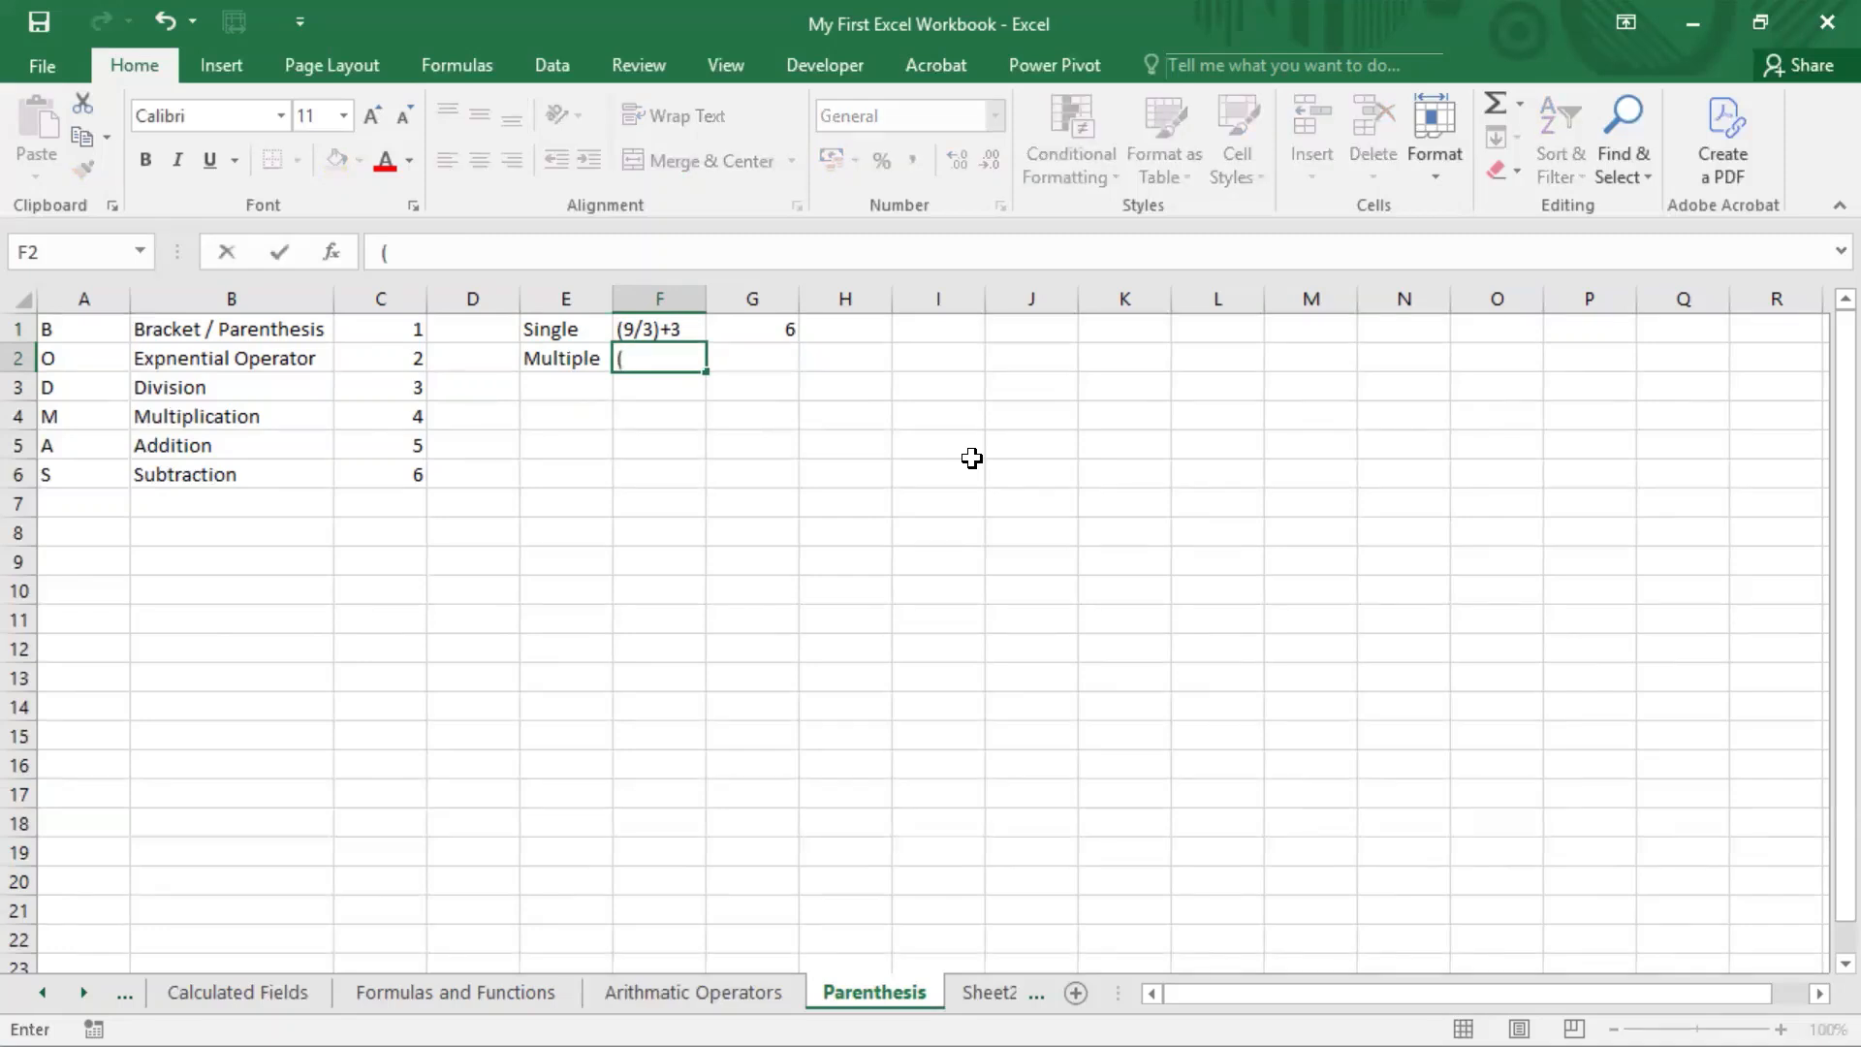
text(3*2)+(9/)
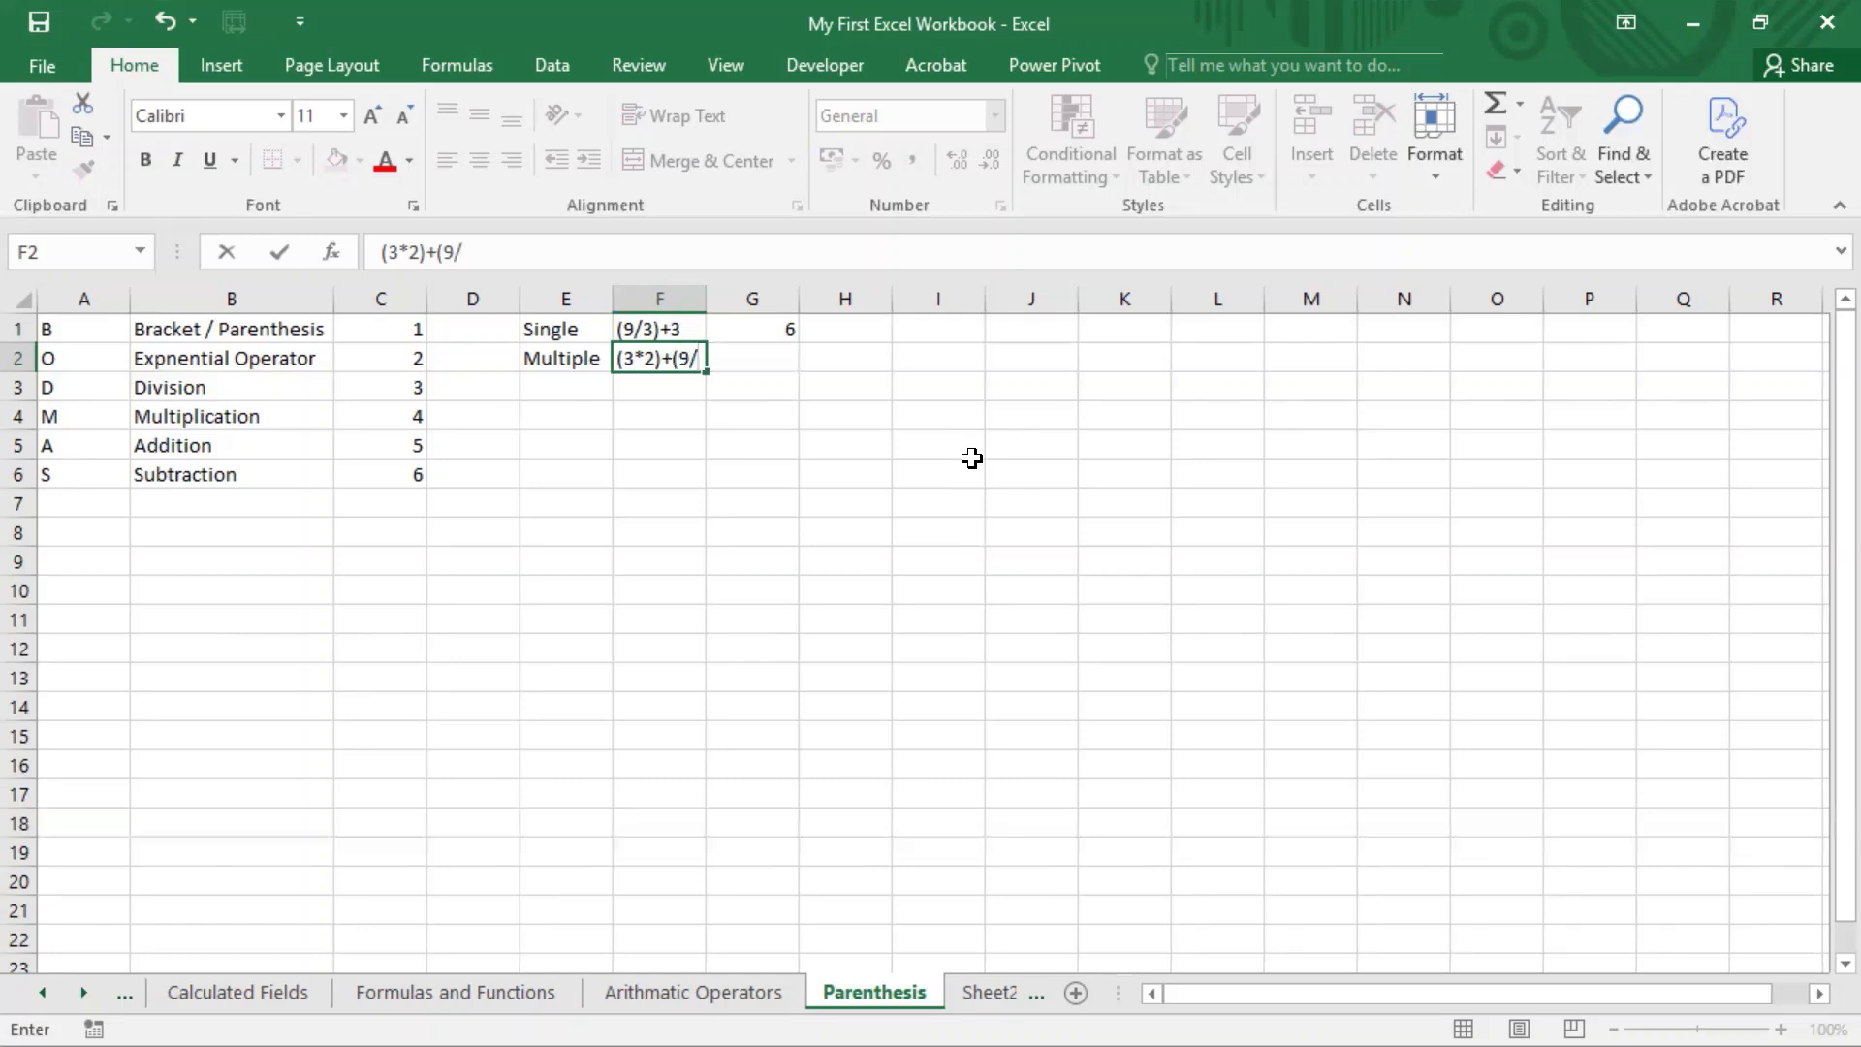
text(3)
text()+)
text(9-6)
key(BackSpace)
key(BackSpace)
key(BackSpace)
text(()
text(9-6))
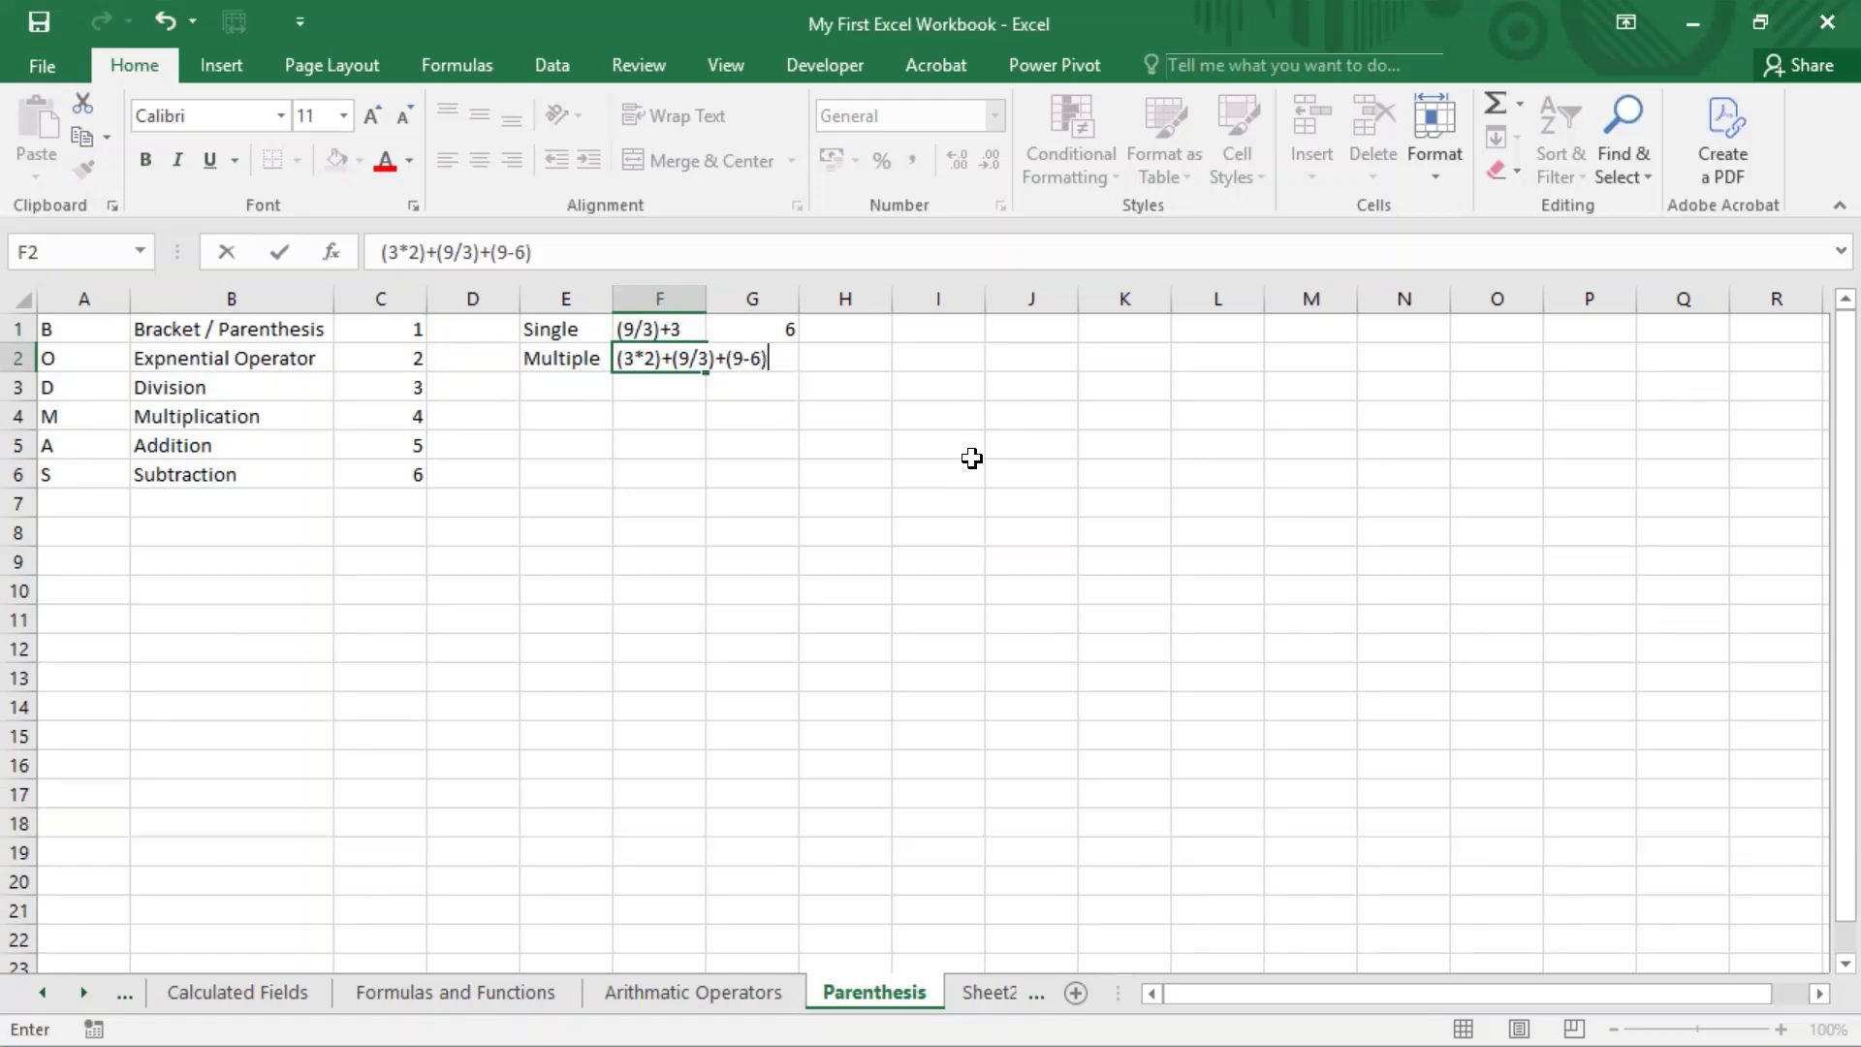
key(shift+Up)
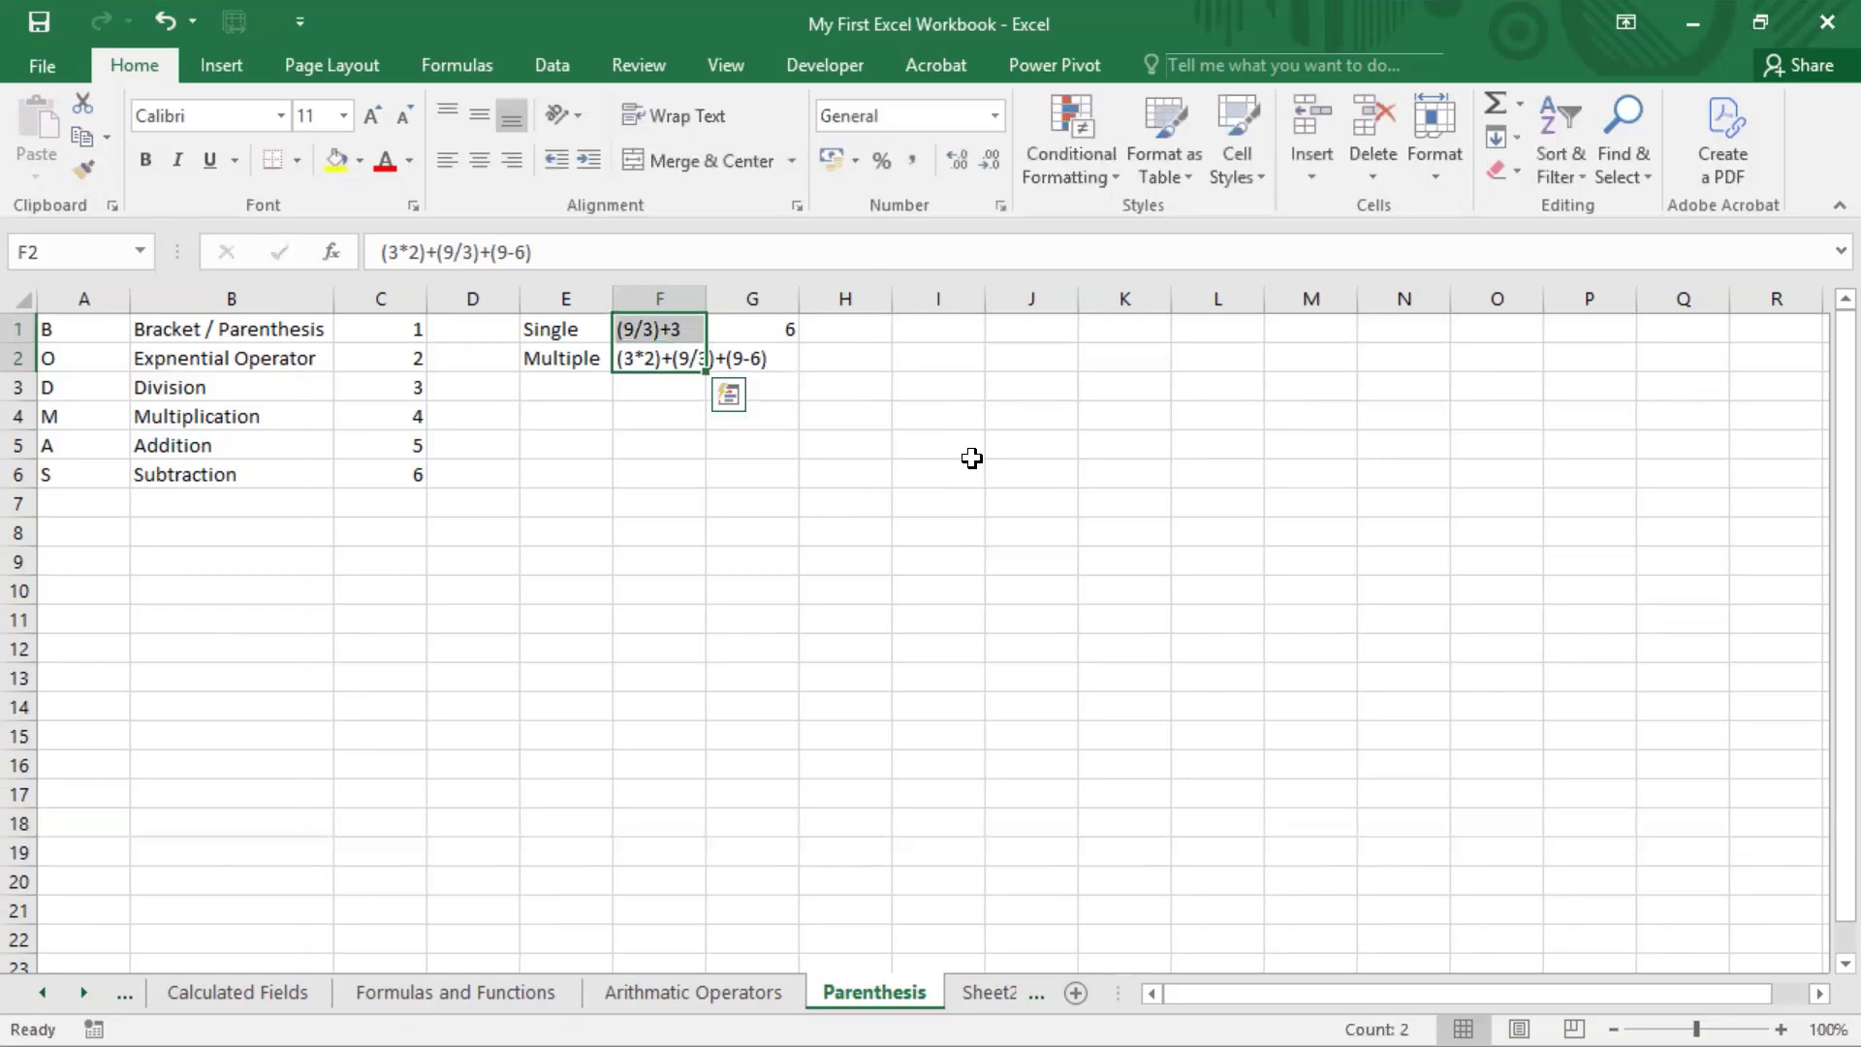
Step: Copy the full expression text from cell F2, leaving the cell's content as it is
key(Down)
key(Up)
key(F2)
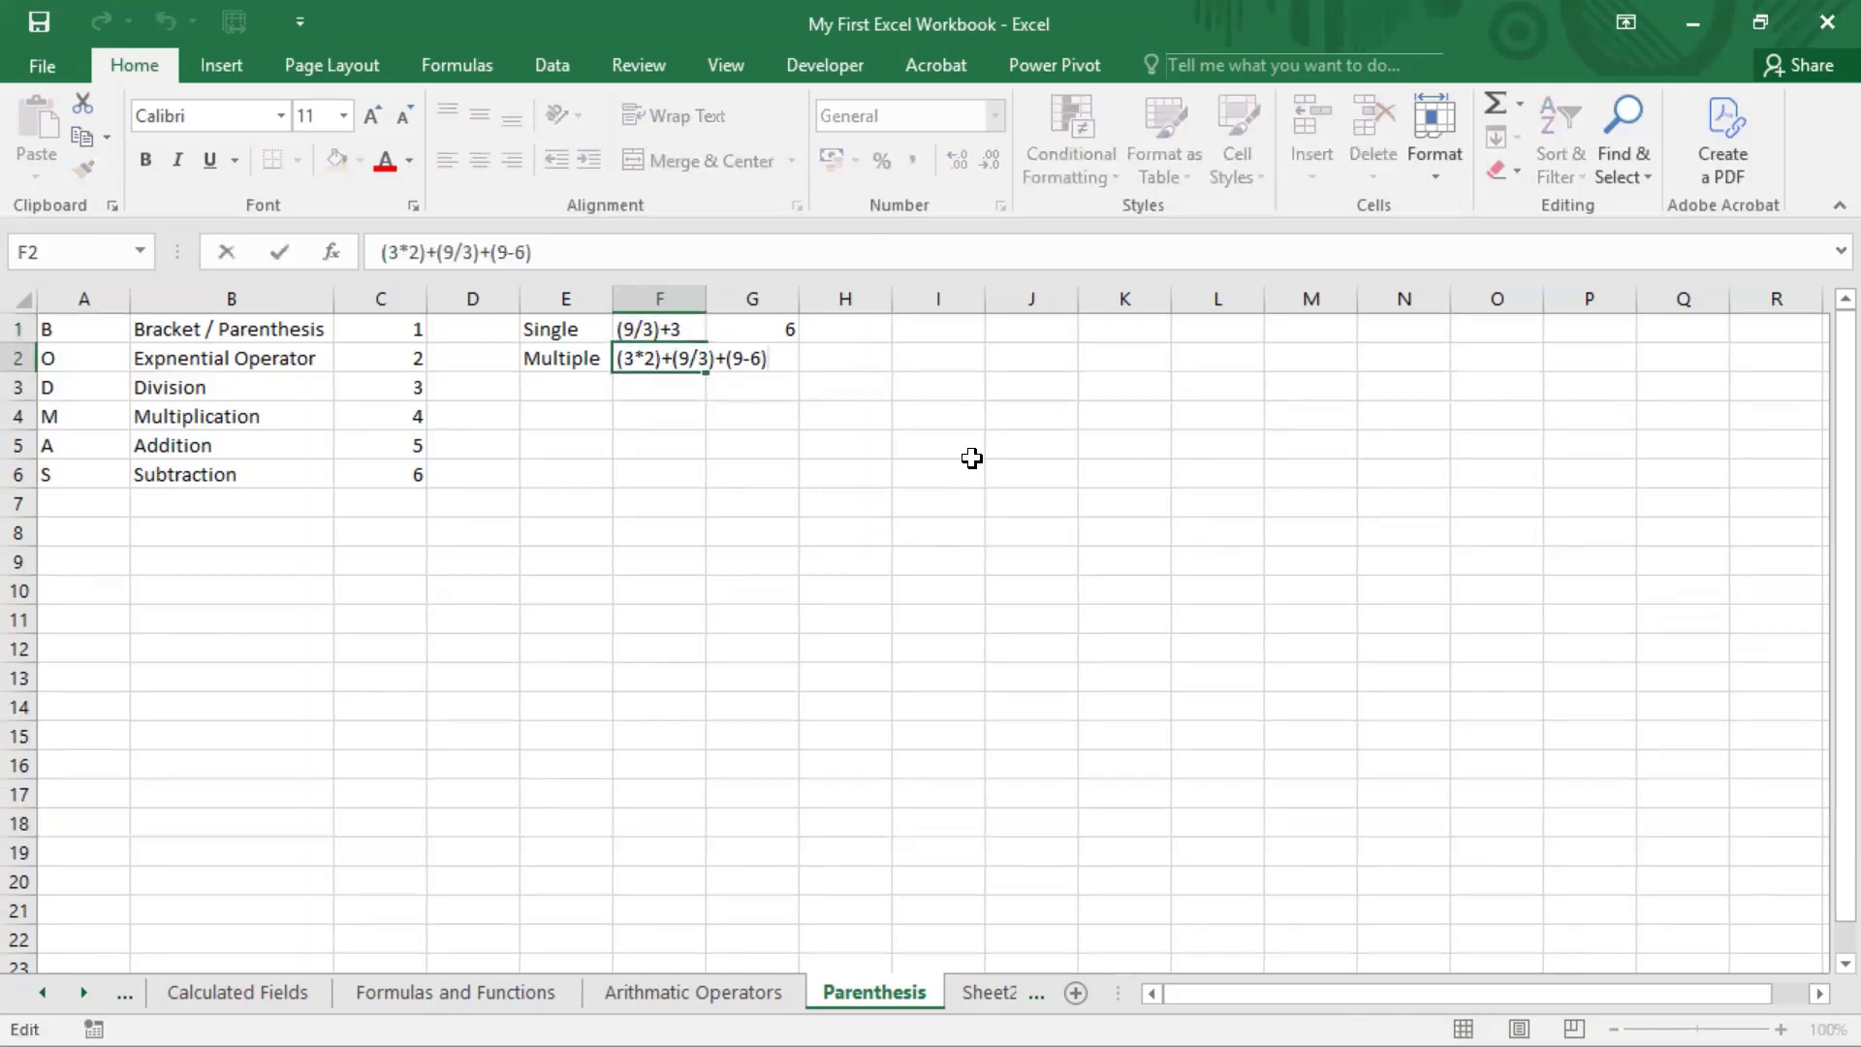
key(shift+Left)
key(shift+Left)
key(shift+Left)
key(shift+Home)
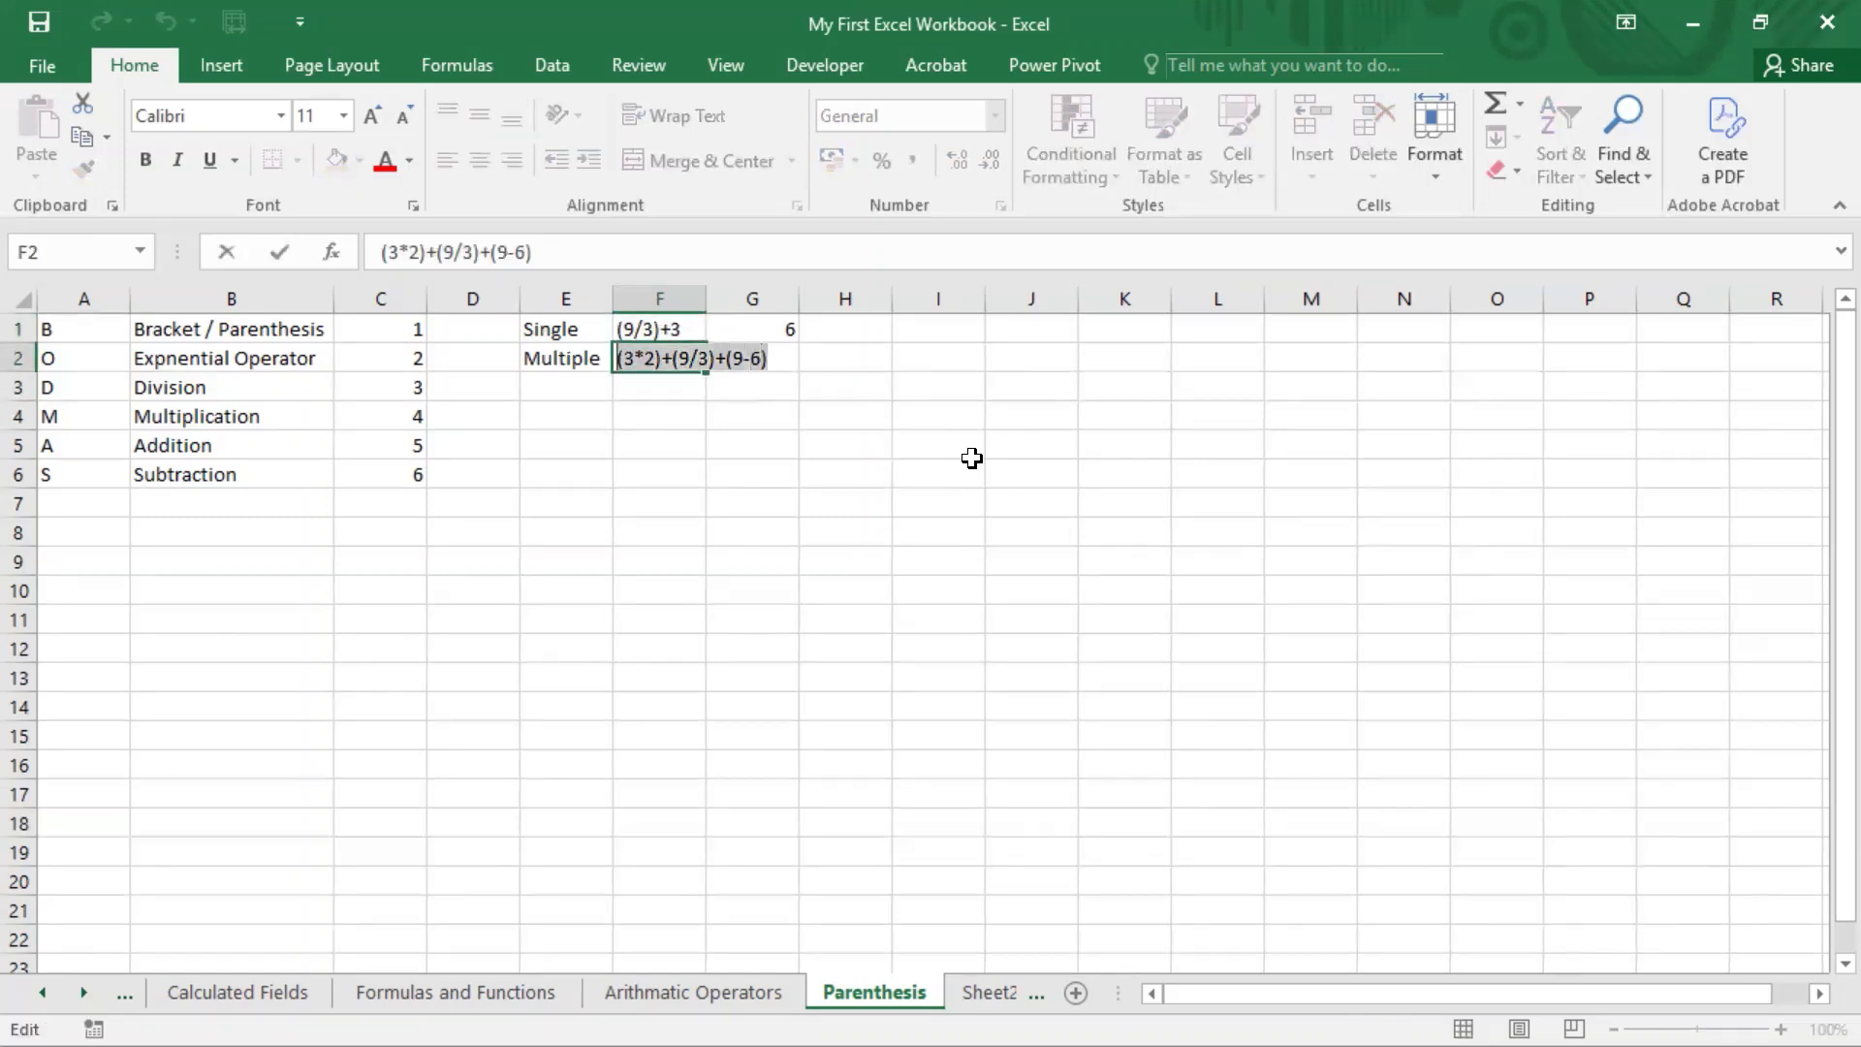
key(ctrl+c)
key(Return)
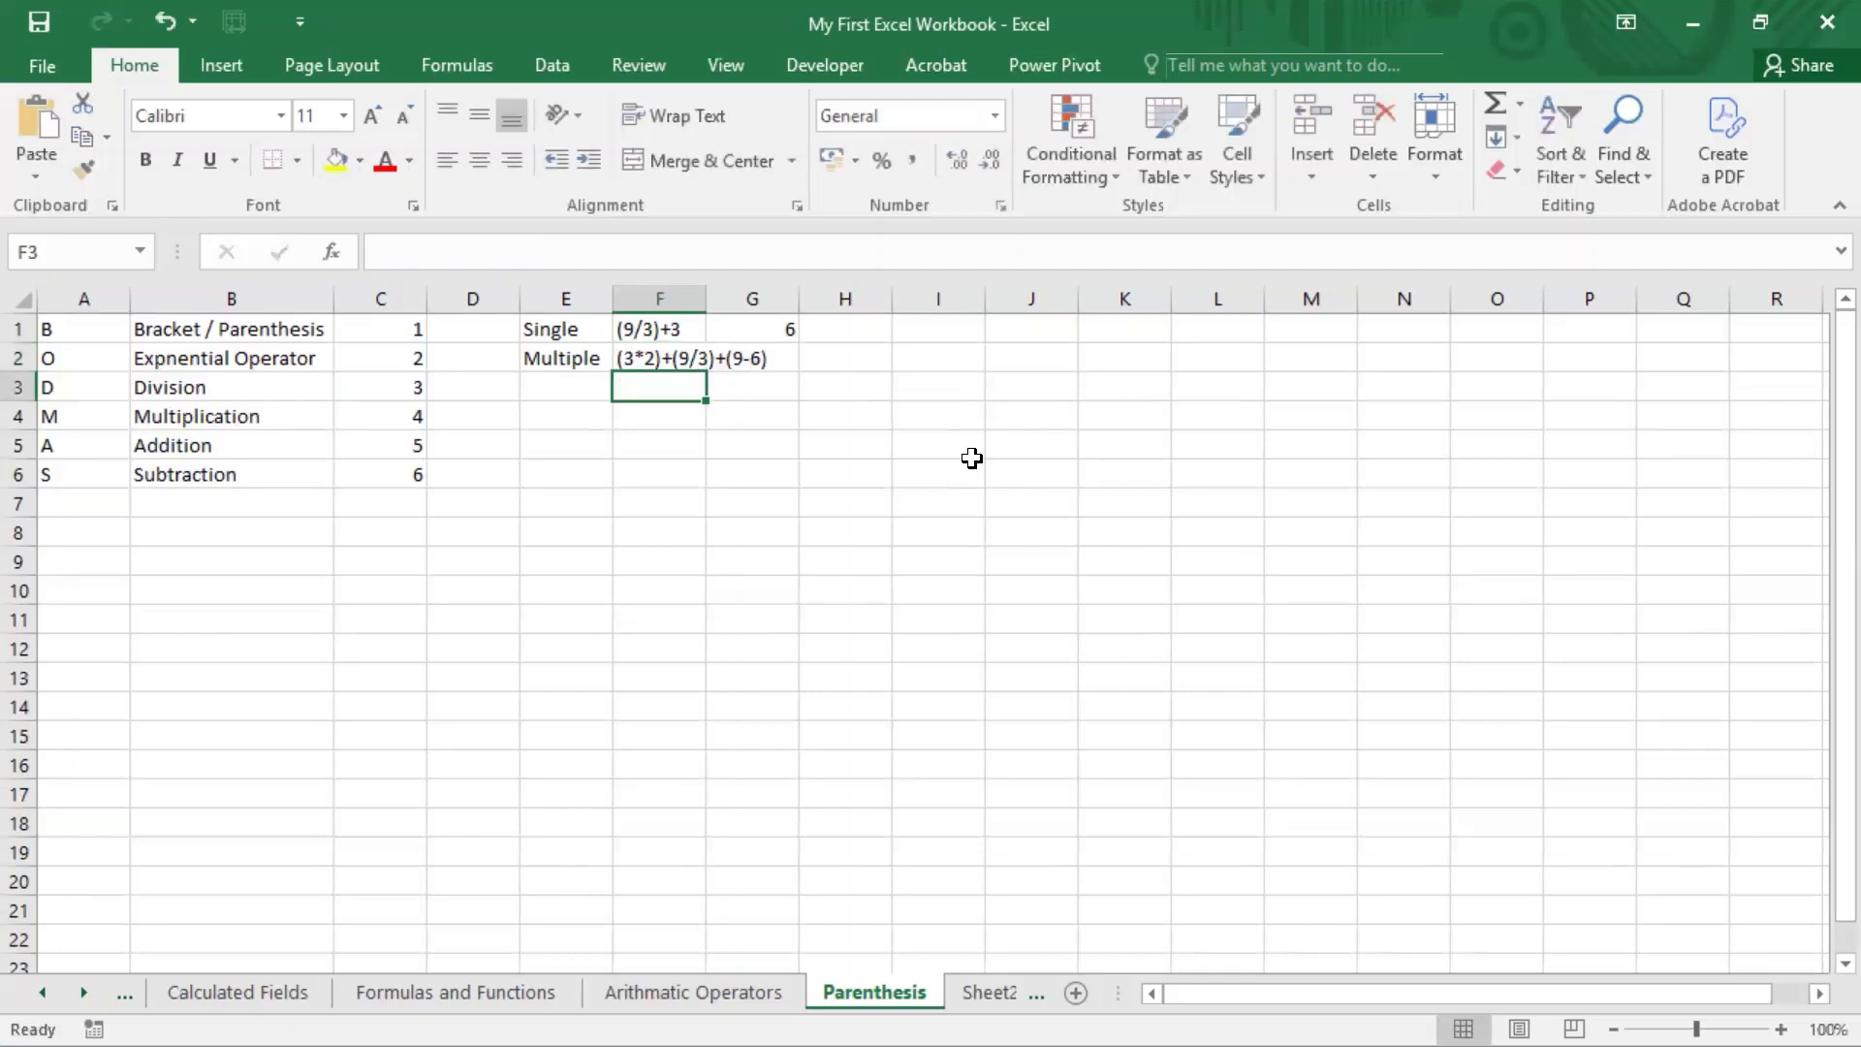
Step: Enter the formula =(3*2)+(9/3)+(9-6) in G2 and autofit column F to its contents
key(Up)
key(Right)
key(F2)
text(=)
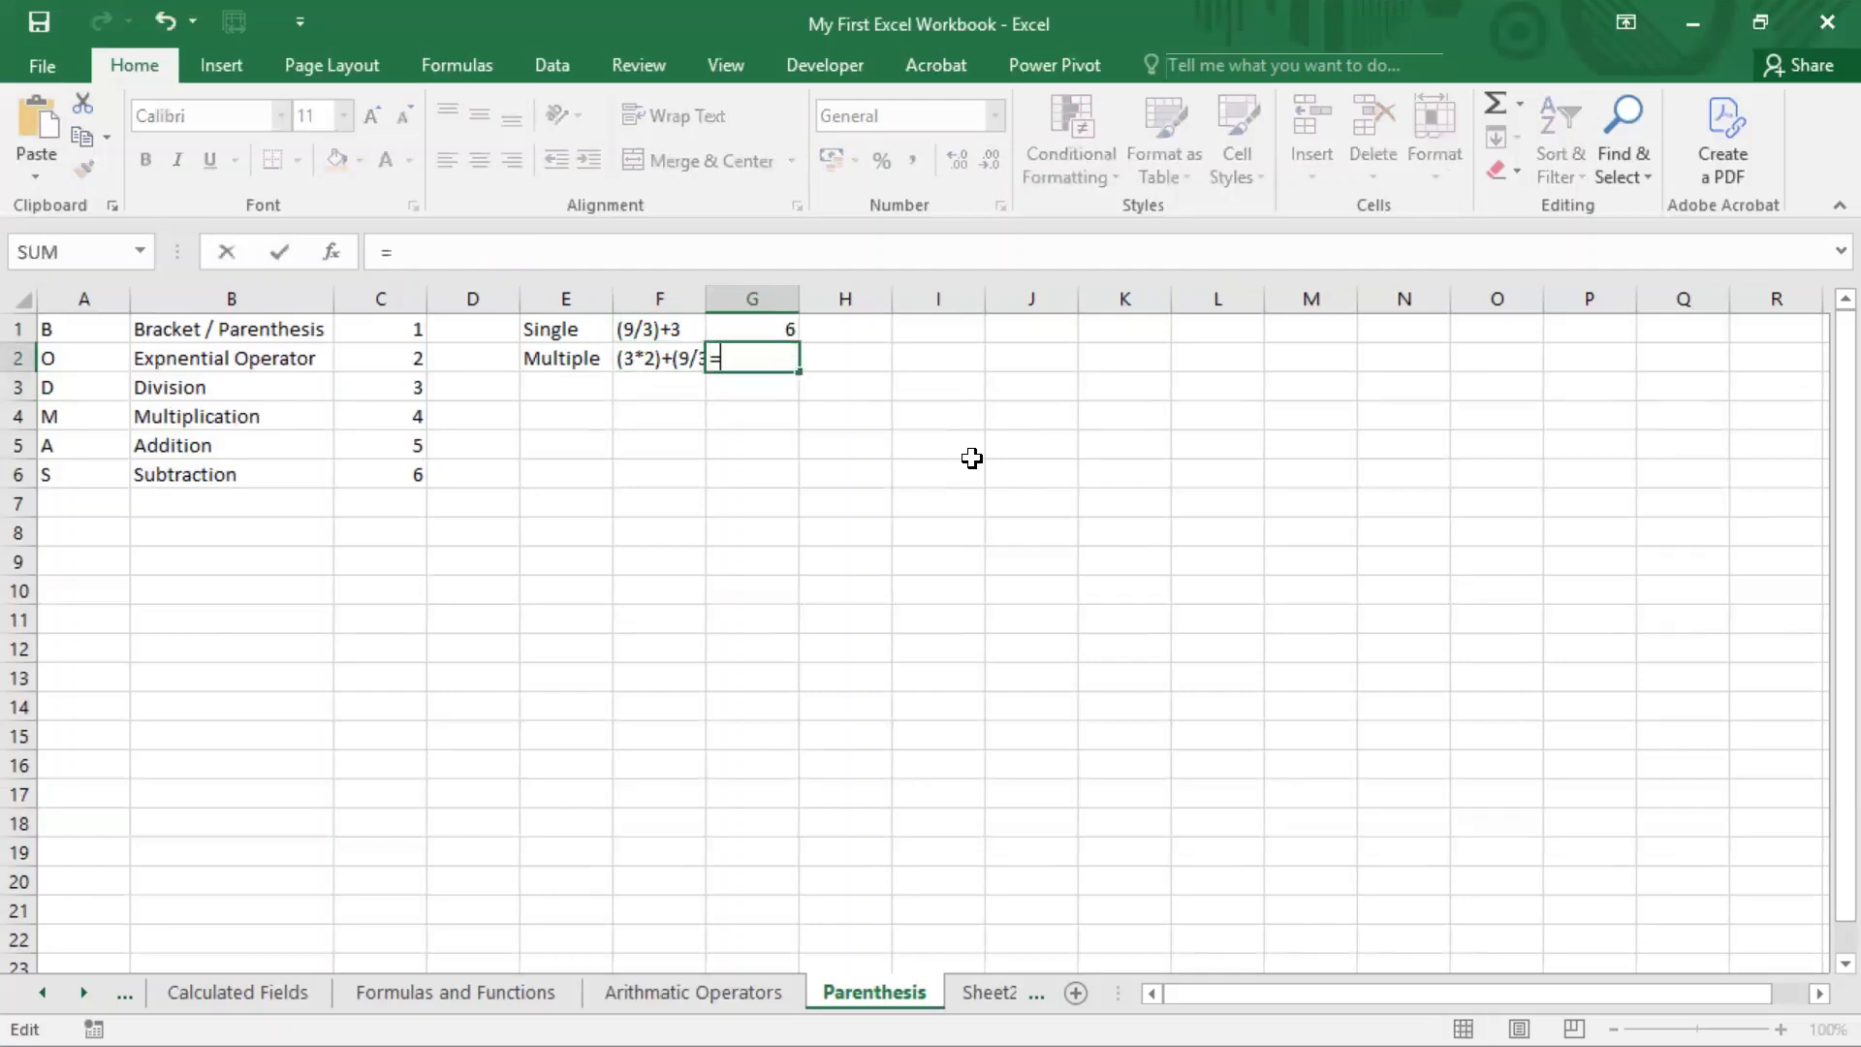
key(ctrl+v)
key(Return)
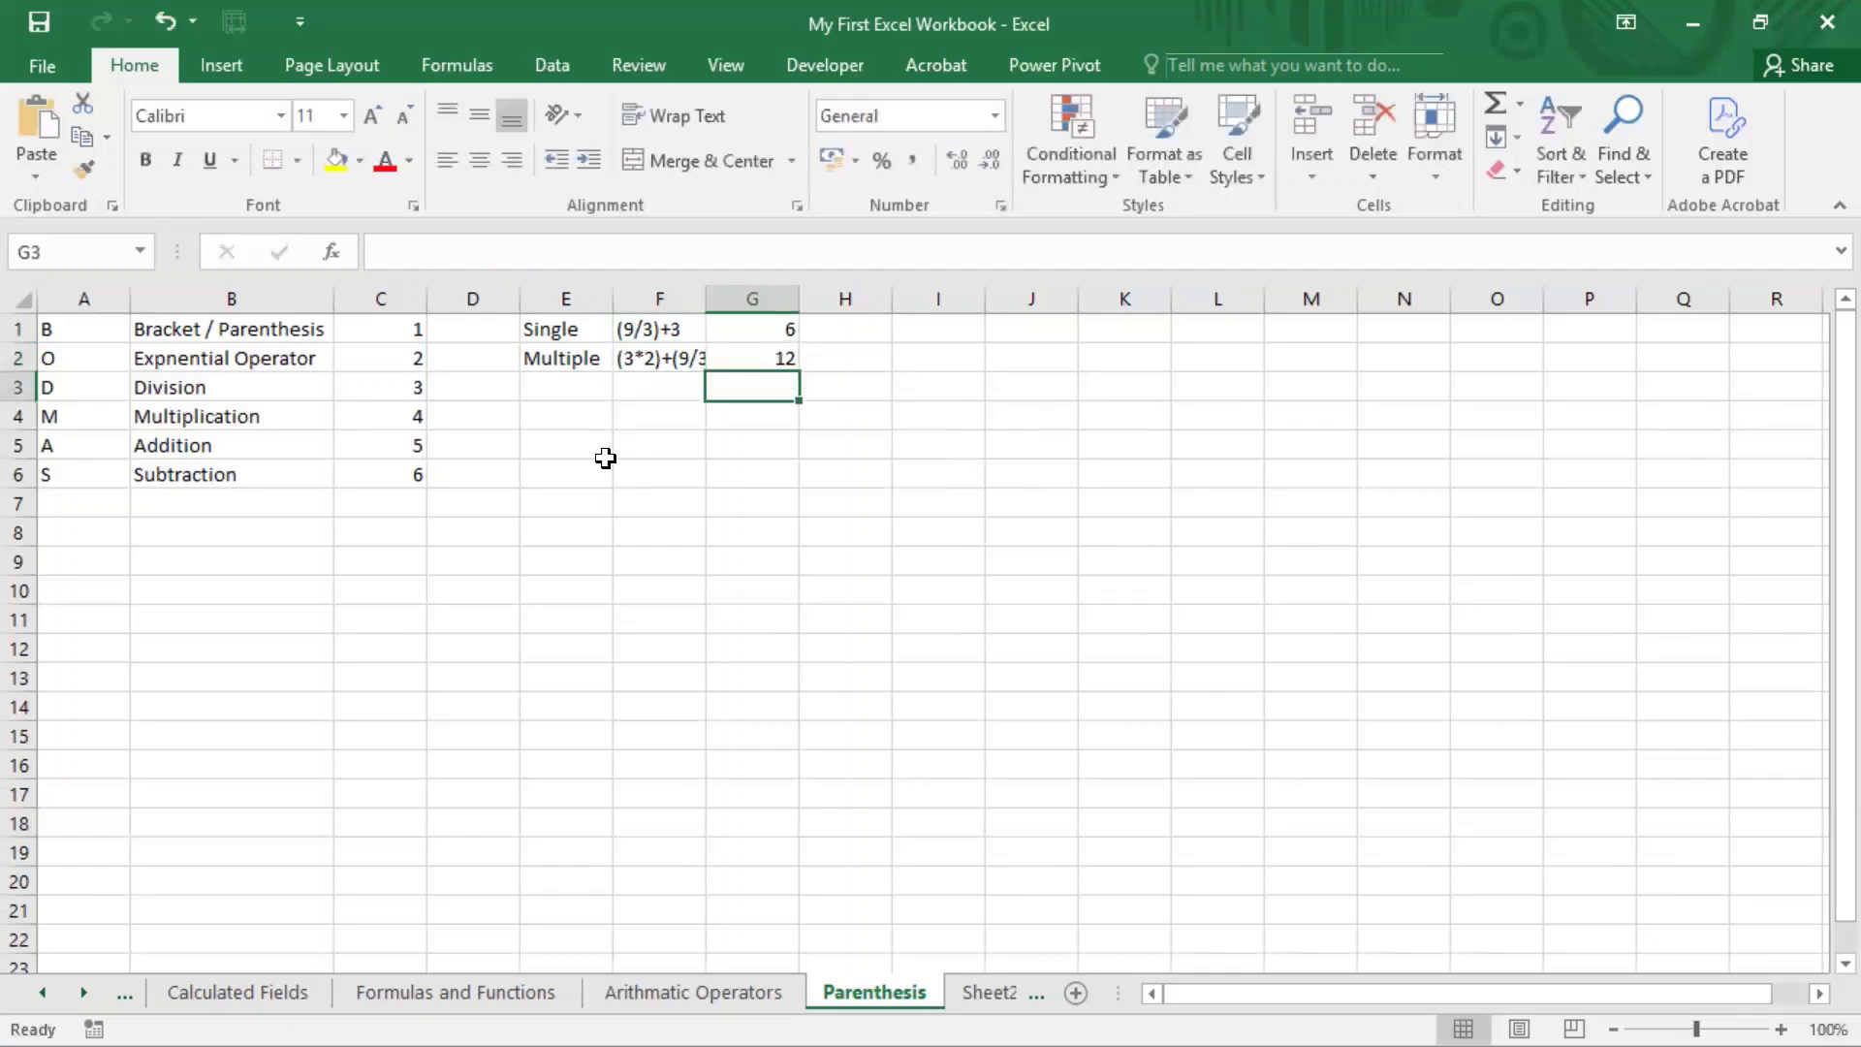
double_click(707, 298)
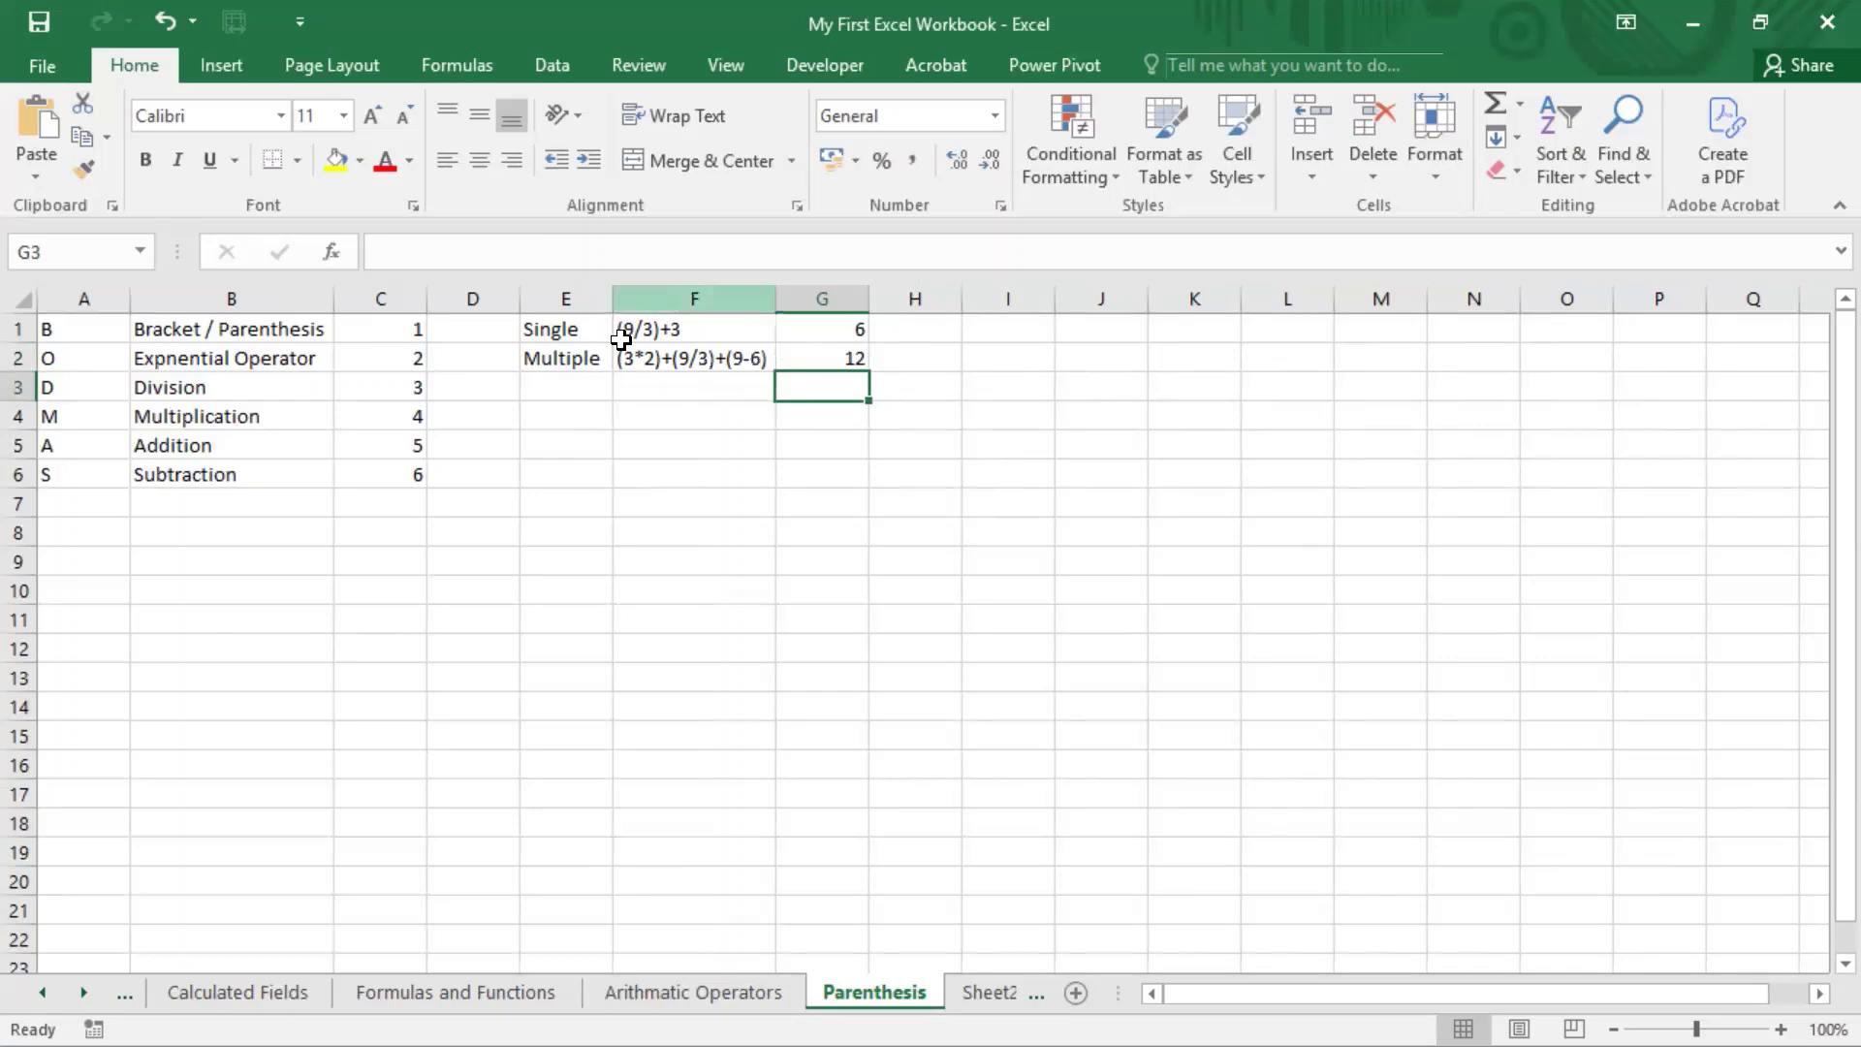
Step: Label the third example row "Nested" in cell E3
click(929, 2)
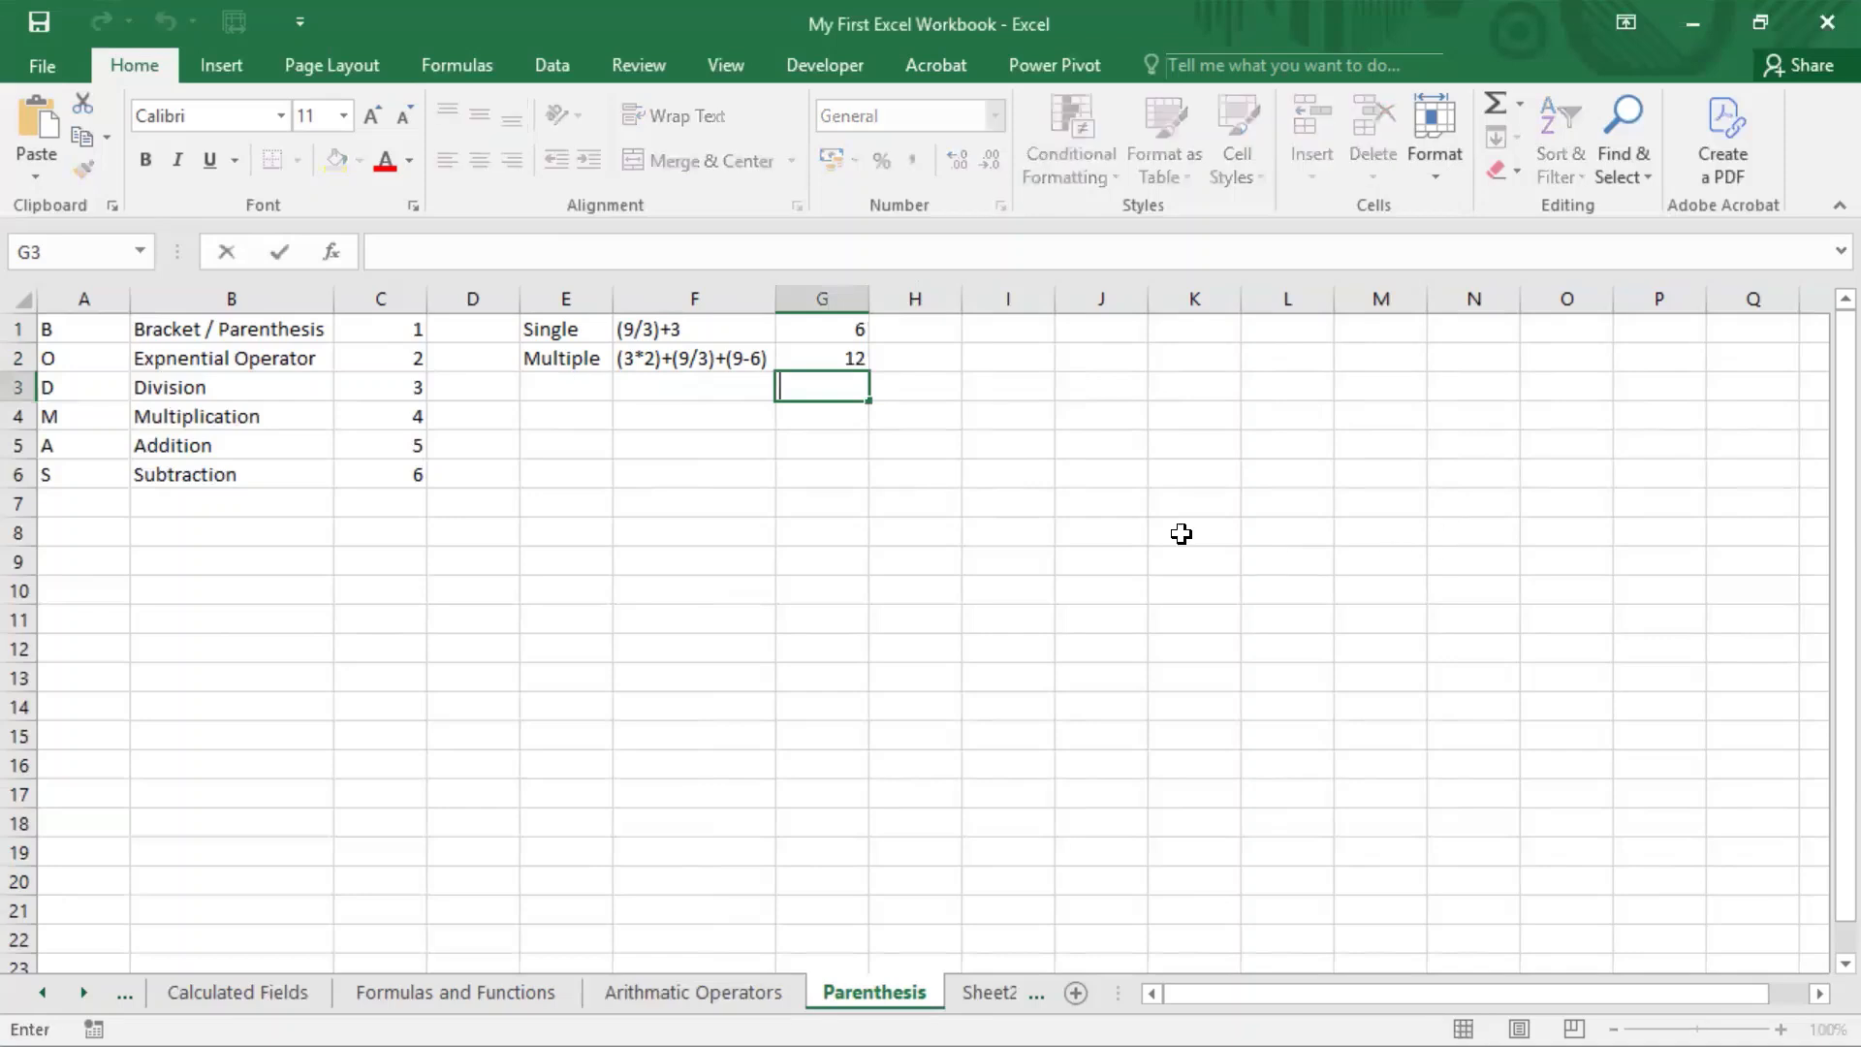
click(569, 383)
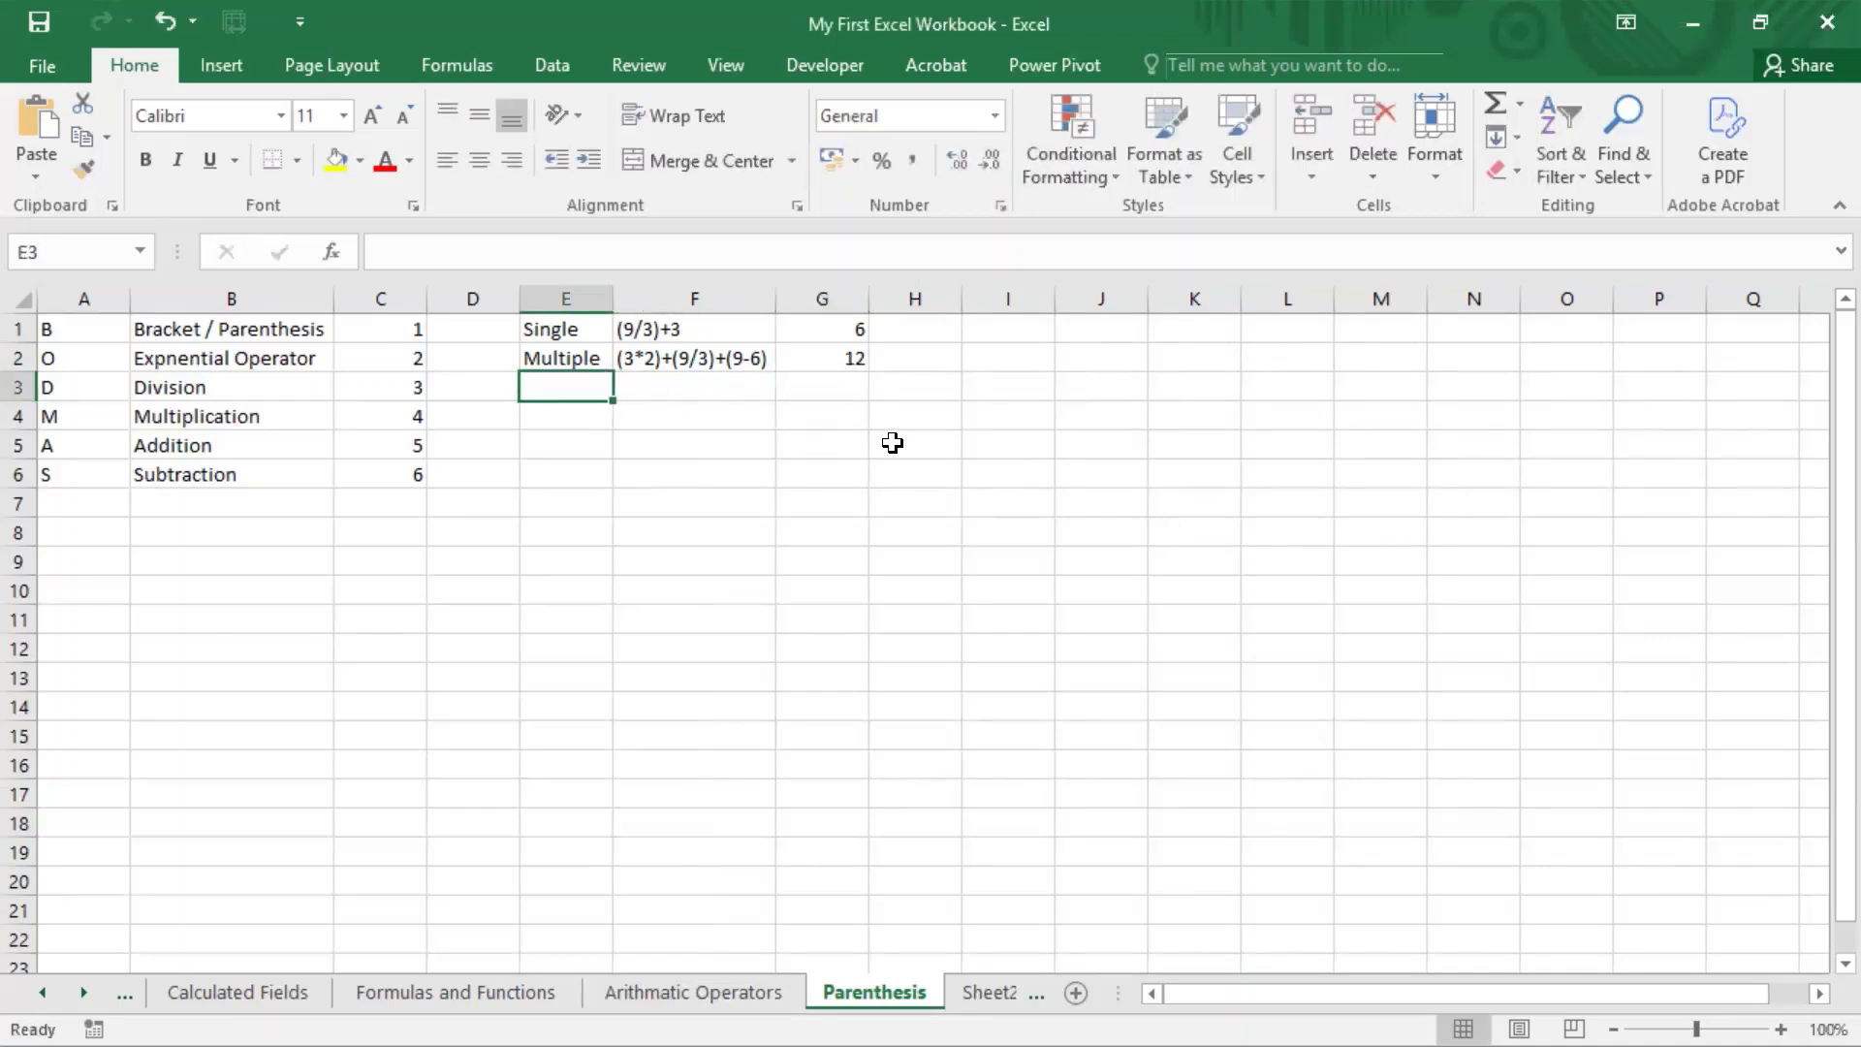
text(Neste)
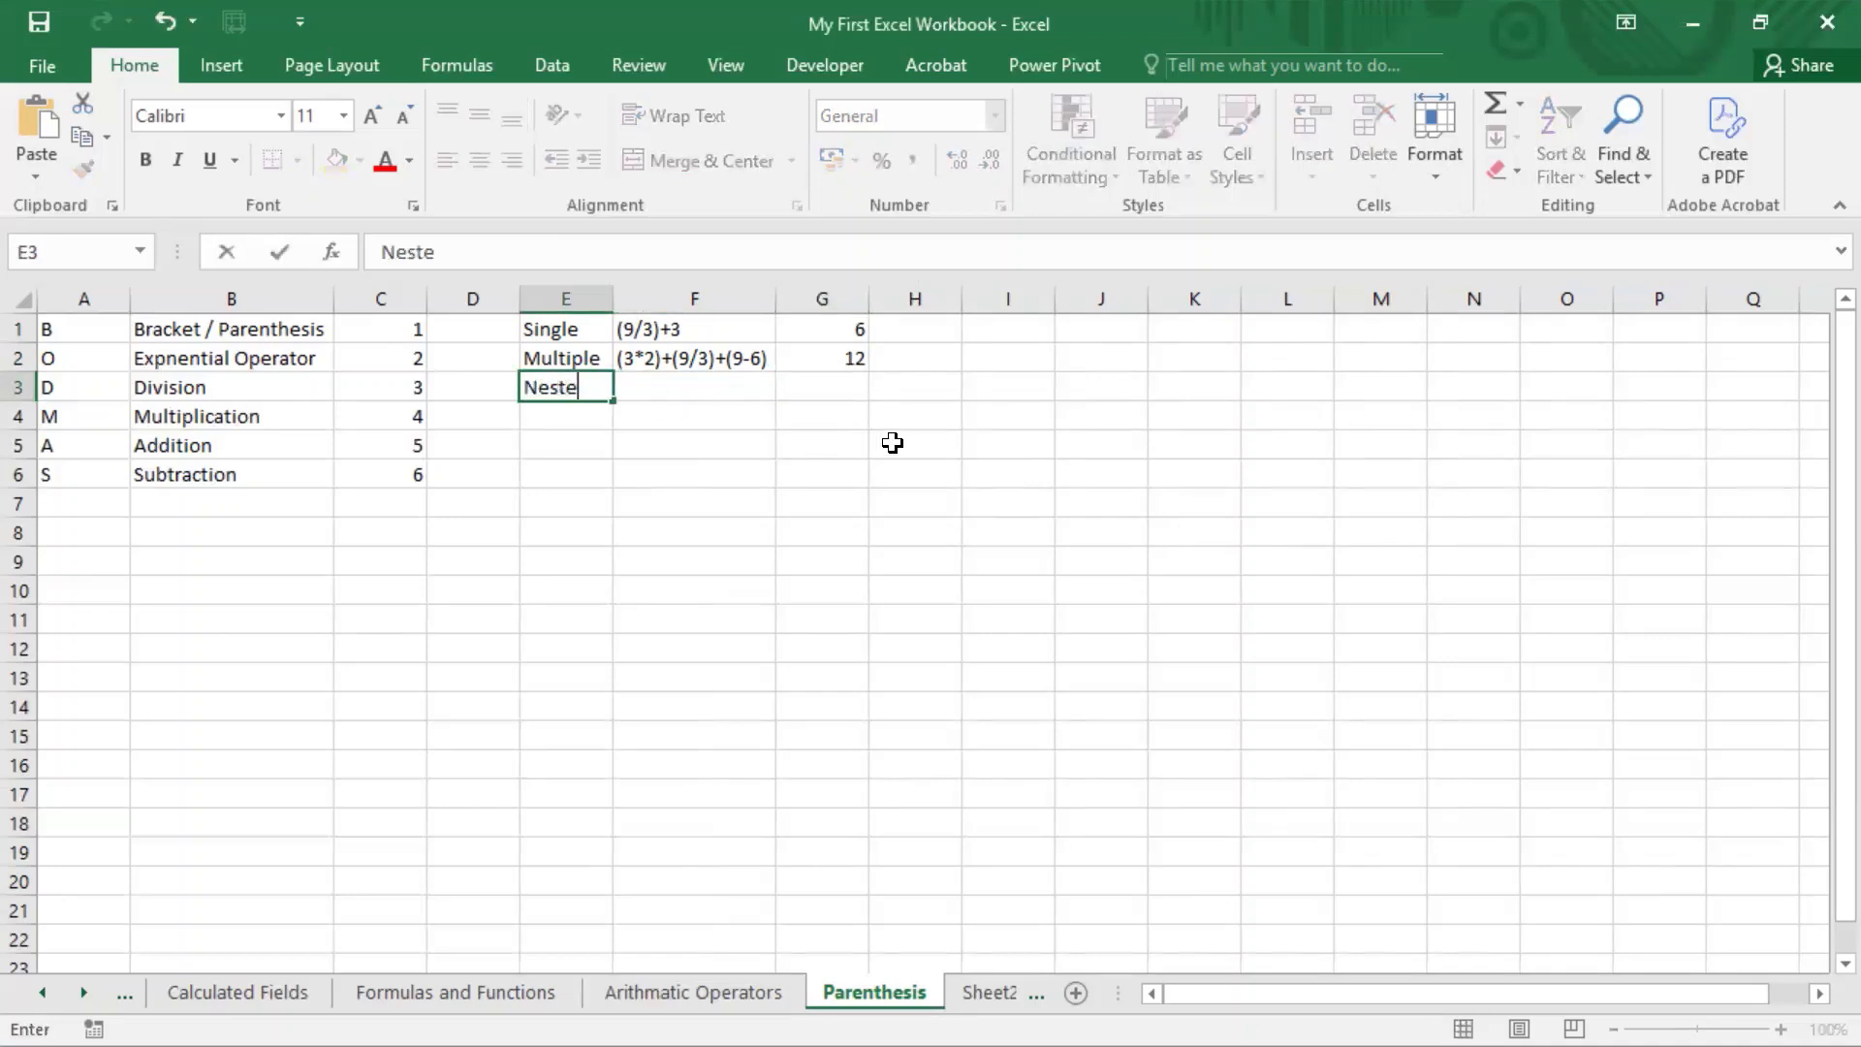
text(d)
key(Return)
key(Up)
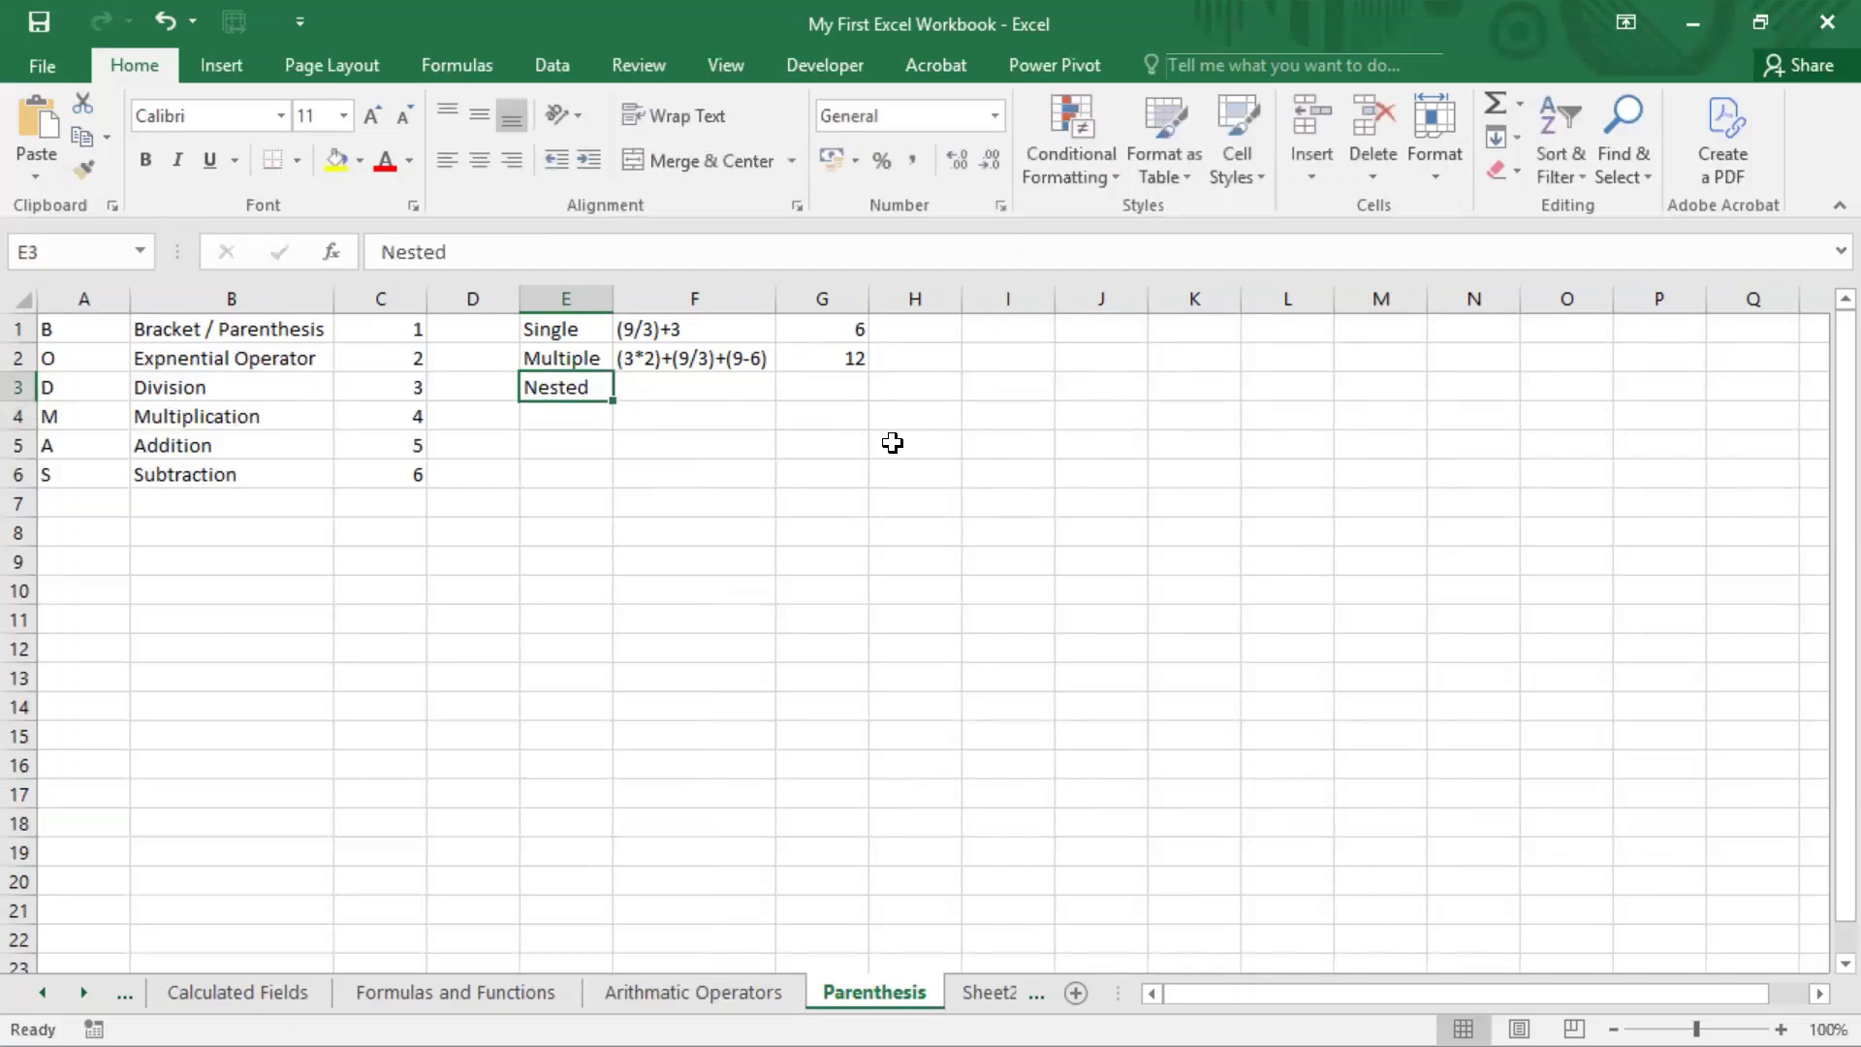
Step: Copy the expression text (3*2)+(9/3)+(9-6) from F2 into F3
key(Right)
key(Up)
key(F2)
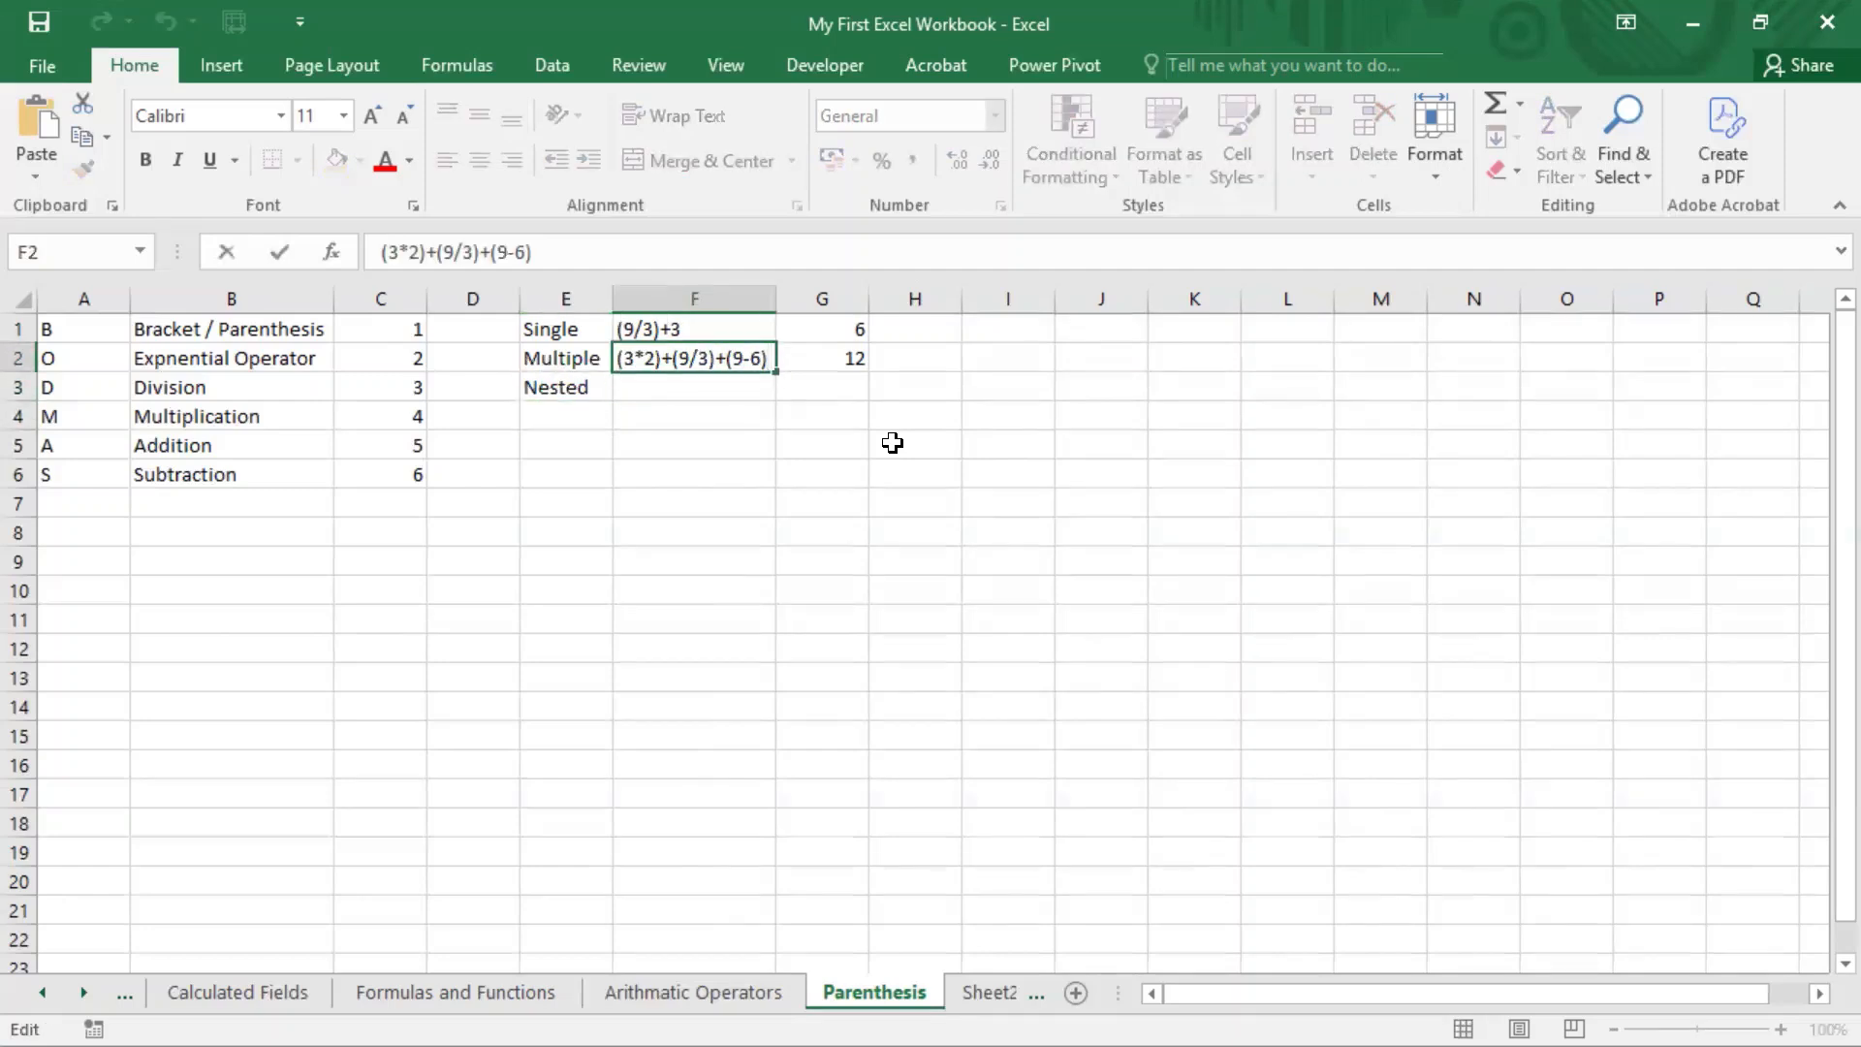
key(shift+Left)
key(shift+Left)
key(shift+Left)
key(shift+Left)
key(shift+Left)
key(shift+Left)
key(shift+Left)
key(shift+Left)
key(shift+Left)
key(shift+Left)
key(shift+Left)
key(shift+Left)
key(shift+Left)
key(shift+Left)
key(shift+Left)
key(shift+Left)
key(shift+Left)
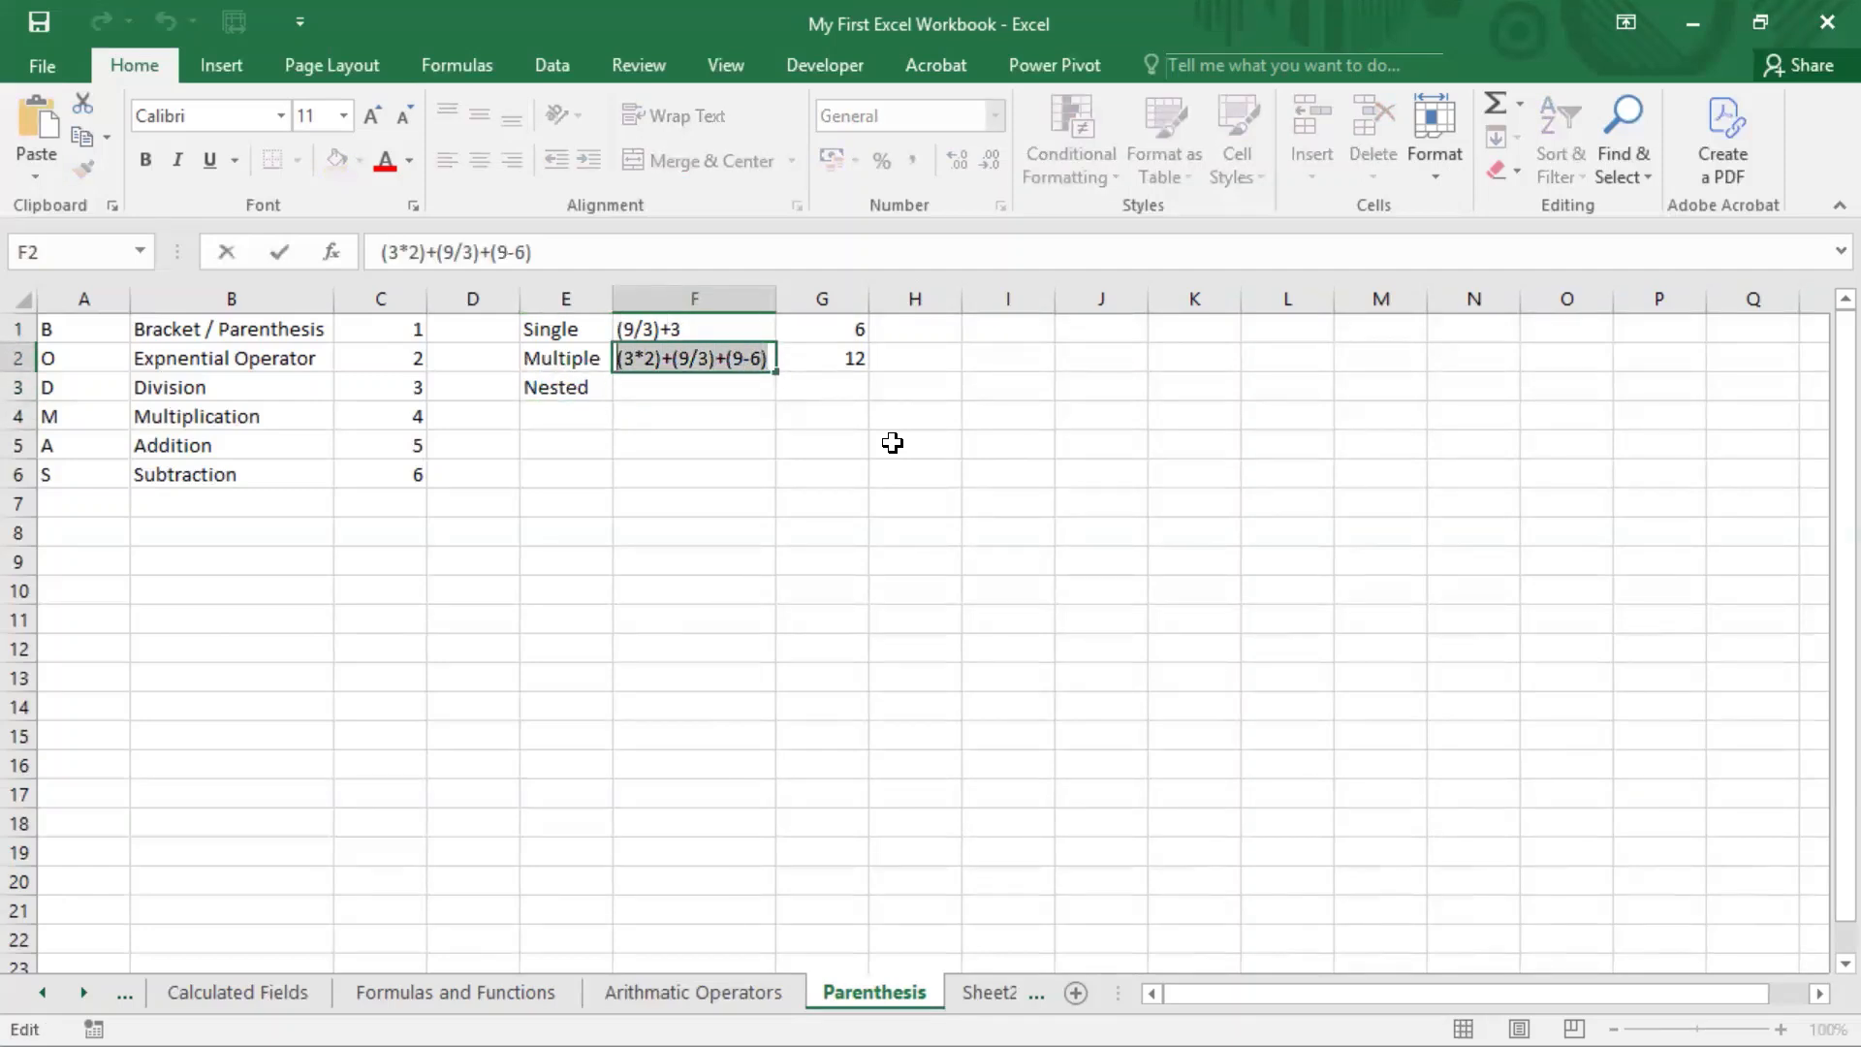
key(ctrl+c)
key(Return)
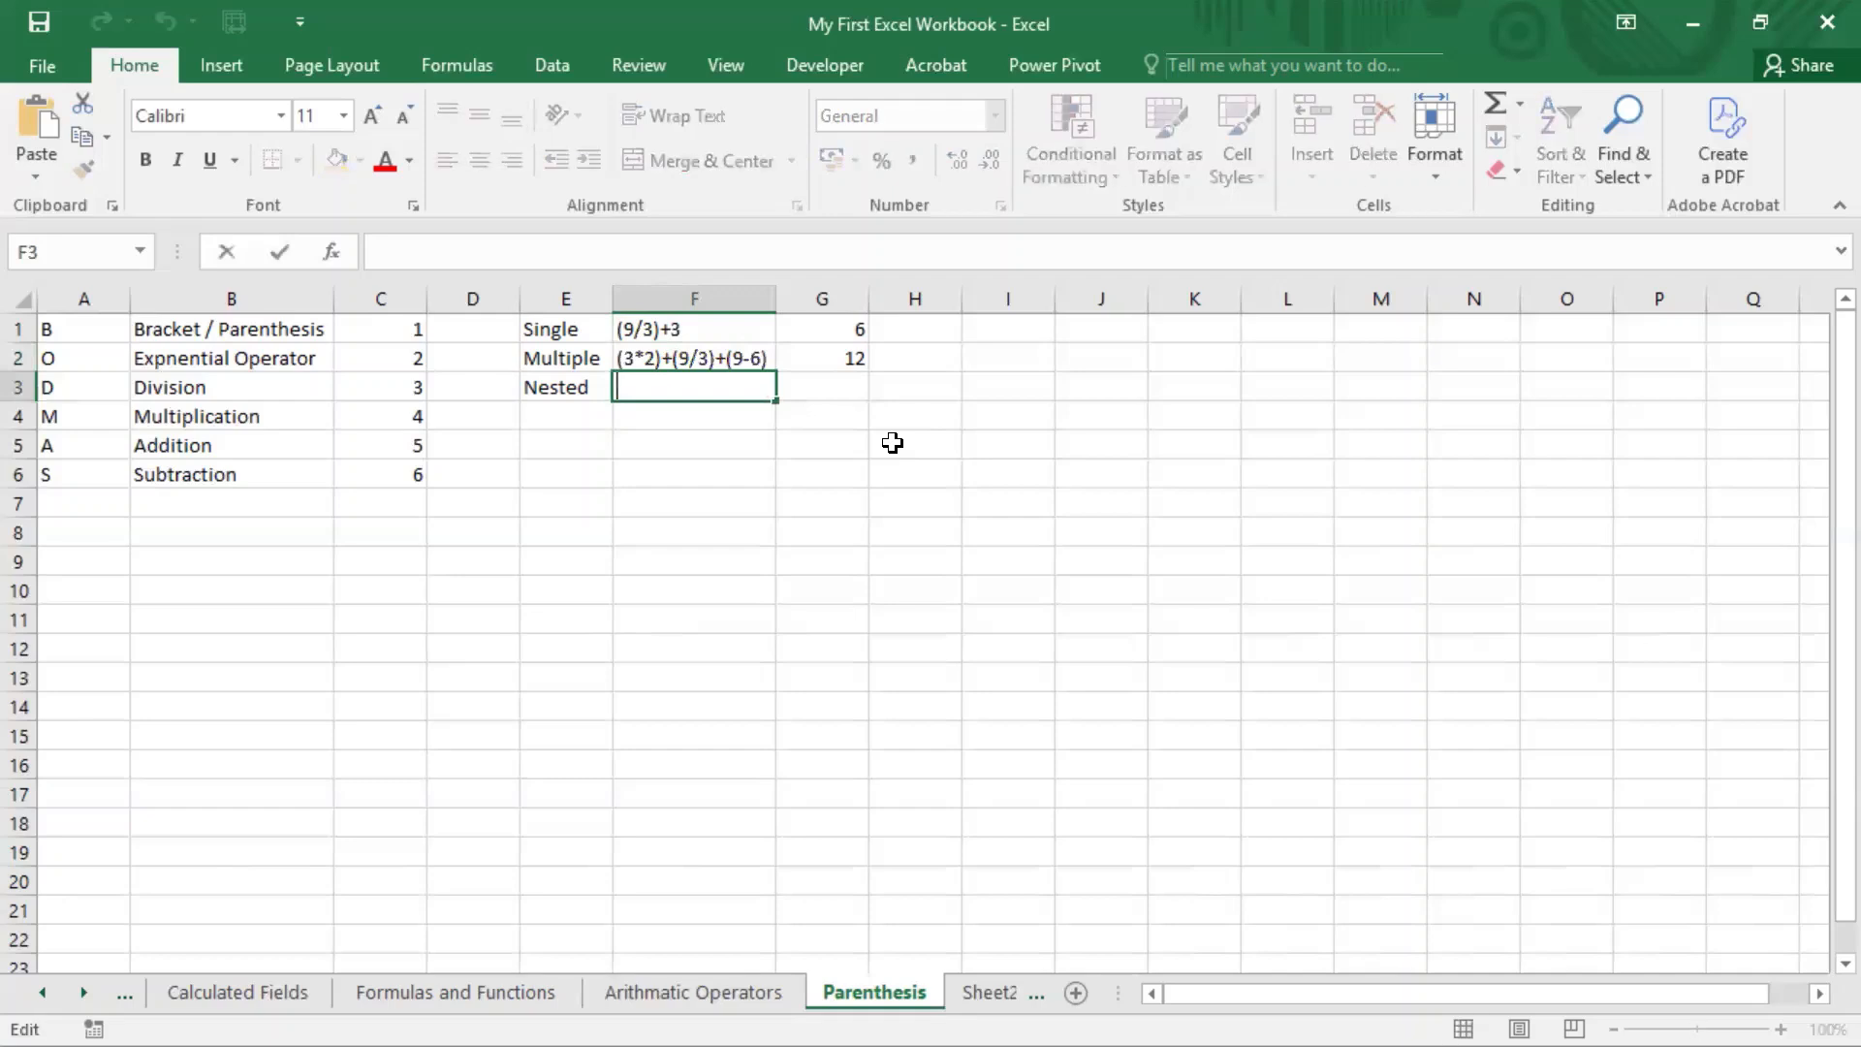
key(F2)
key(ctrl+v)
Step: Enclose the first two groups in F3 in an outer pair of parentheses, giving ((3*2)+(9/3))+(9-6)
key(Left)
key(Left)
key(Left)
key(Left)
key(Left)
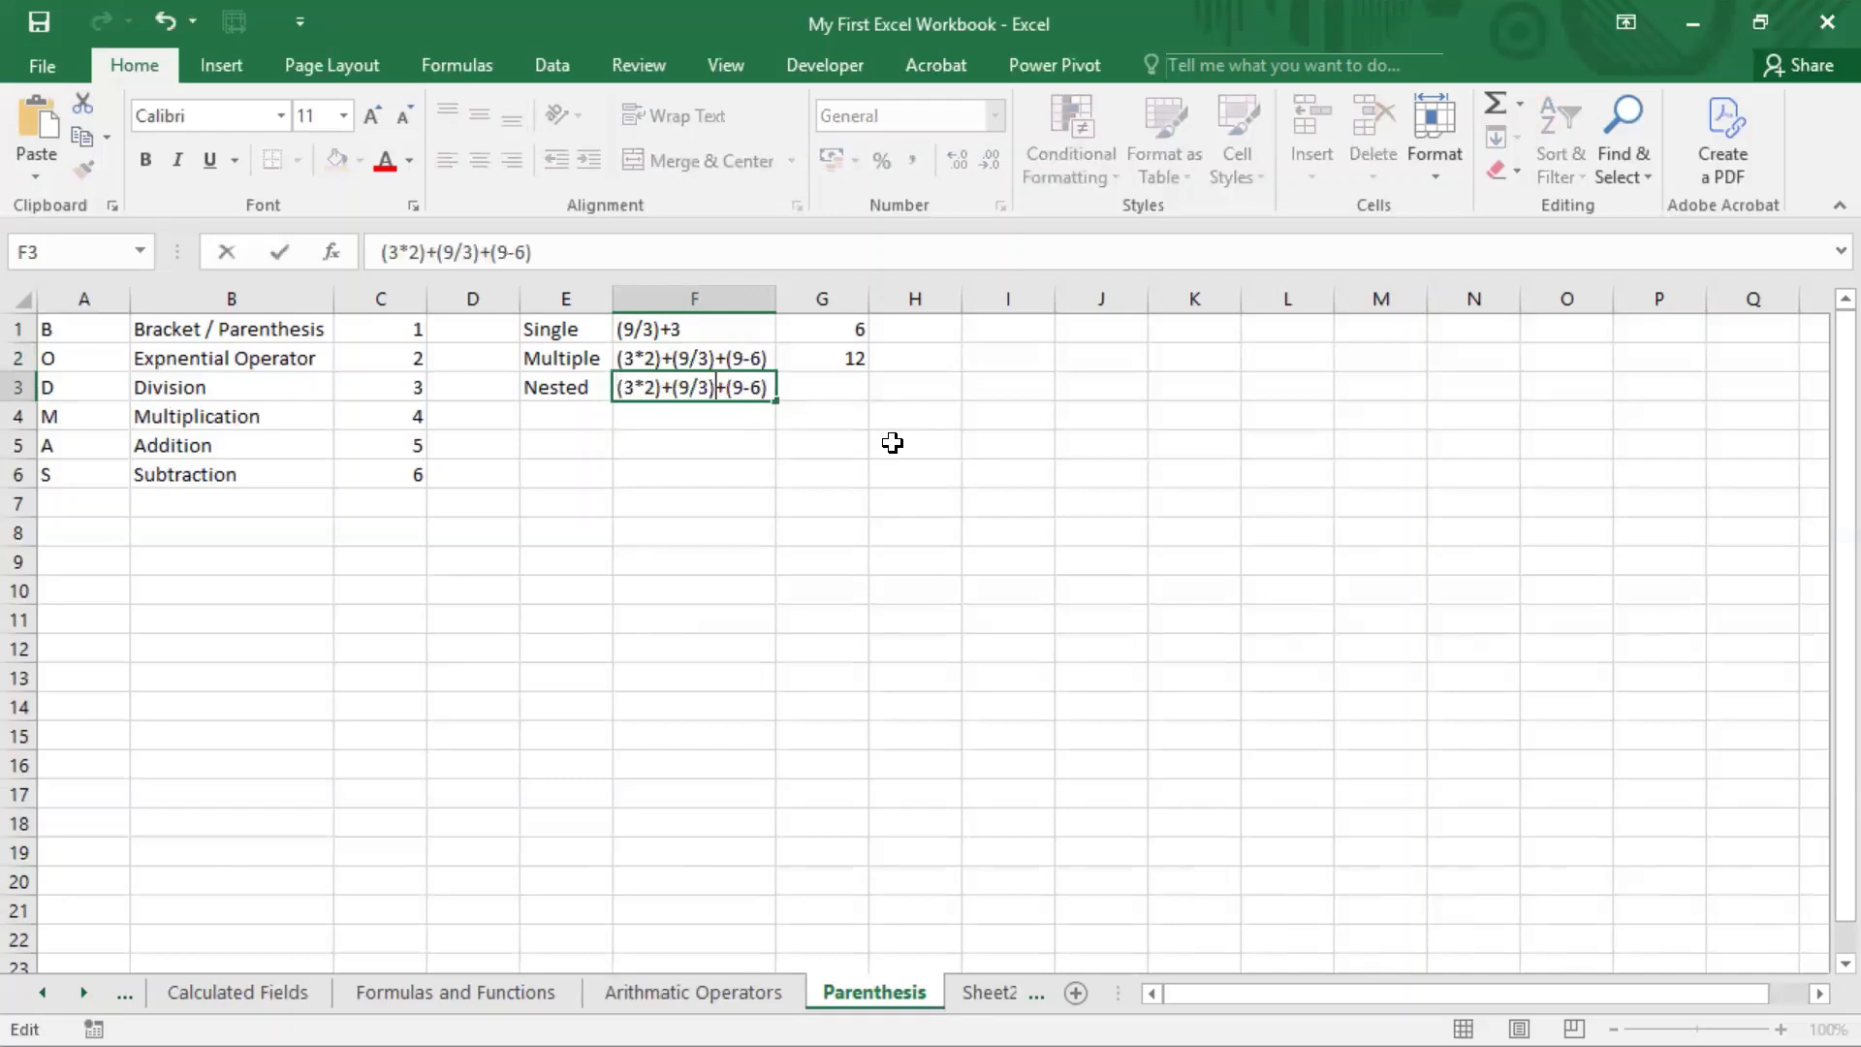
text())
key(Left)
key(Left)
key(Left)
key(Left)
key(Left)
key(Left)
key(Left)
key(Left)
key(Left)
key(Left)
key(Left)
key(Left)
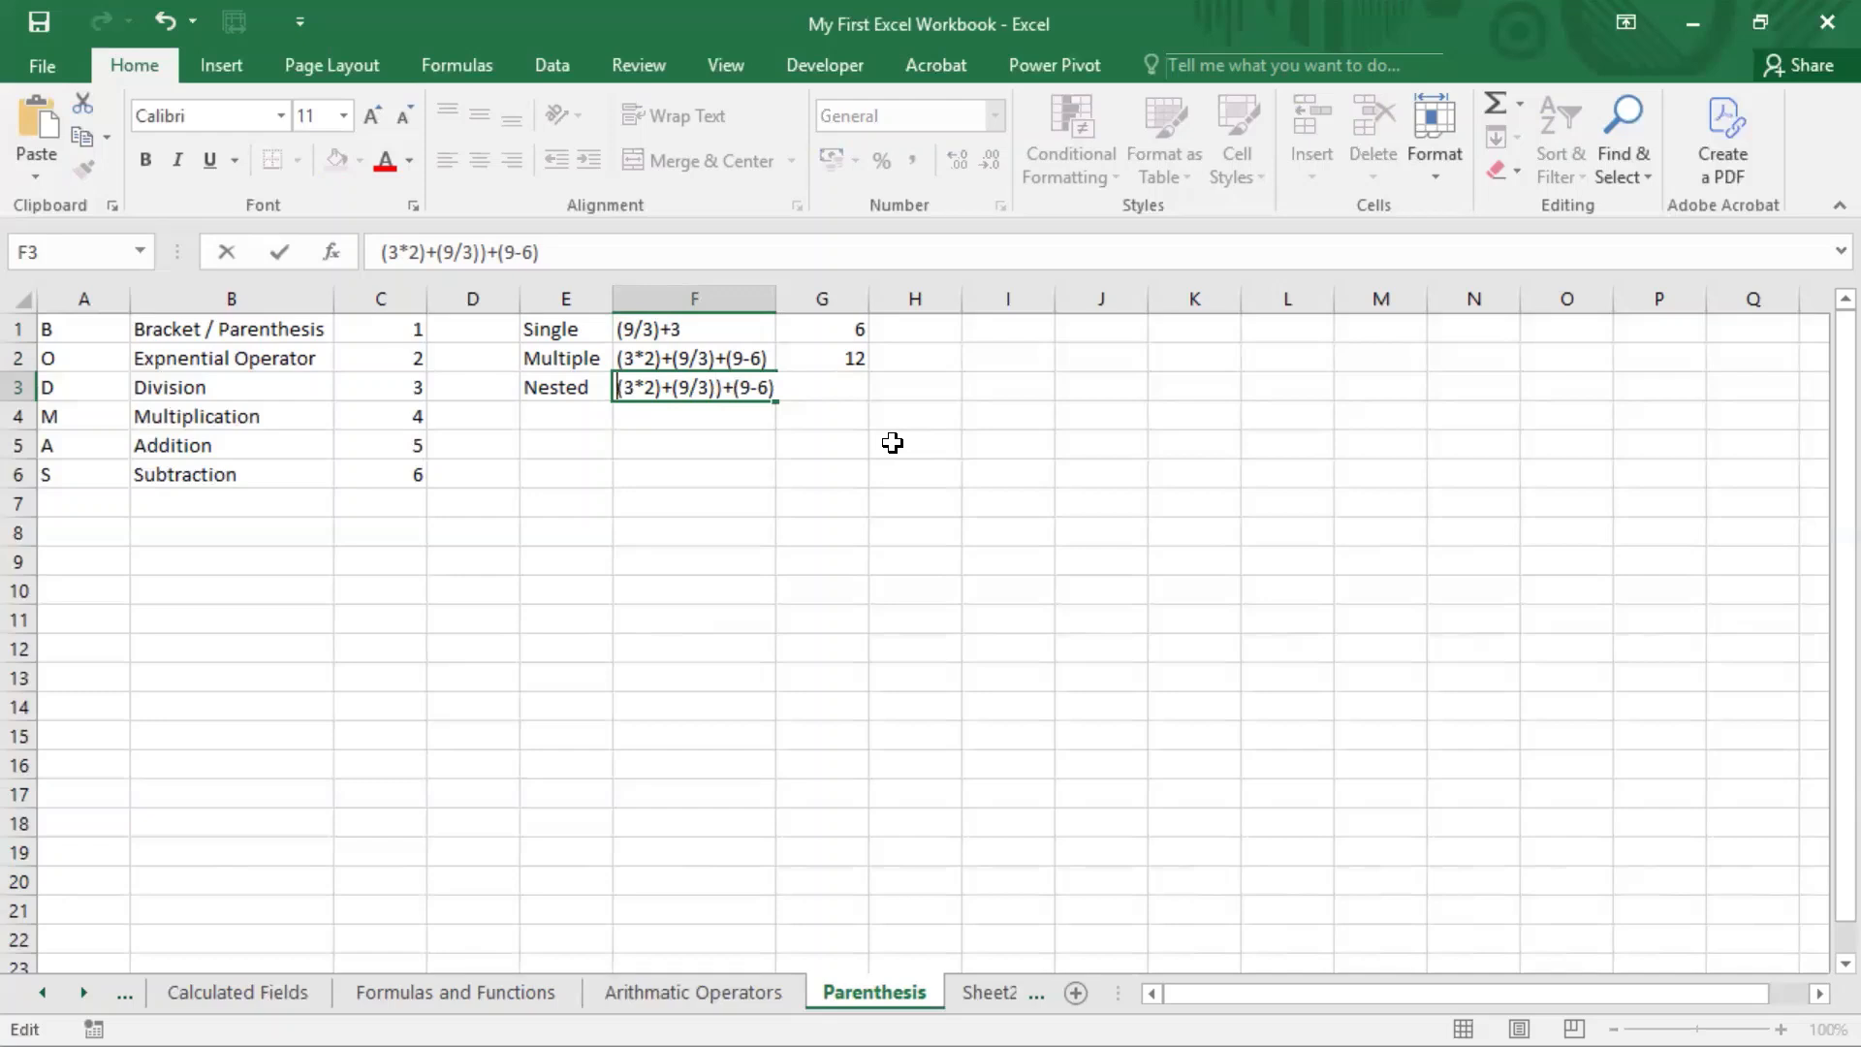
text(()
Step: Change the plus sign before (9-6) in F3 to a multiplication sign, giving ((3*2)+(9/3))*(9-6)
key(Right)
key(Right)
key(Right)
key(Right)
key(Right)
key(Right)
key(Right)
key(Right)
key(Right)
key(Right)
key(Right)
key(Right)
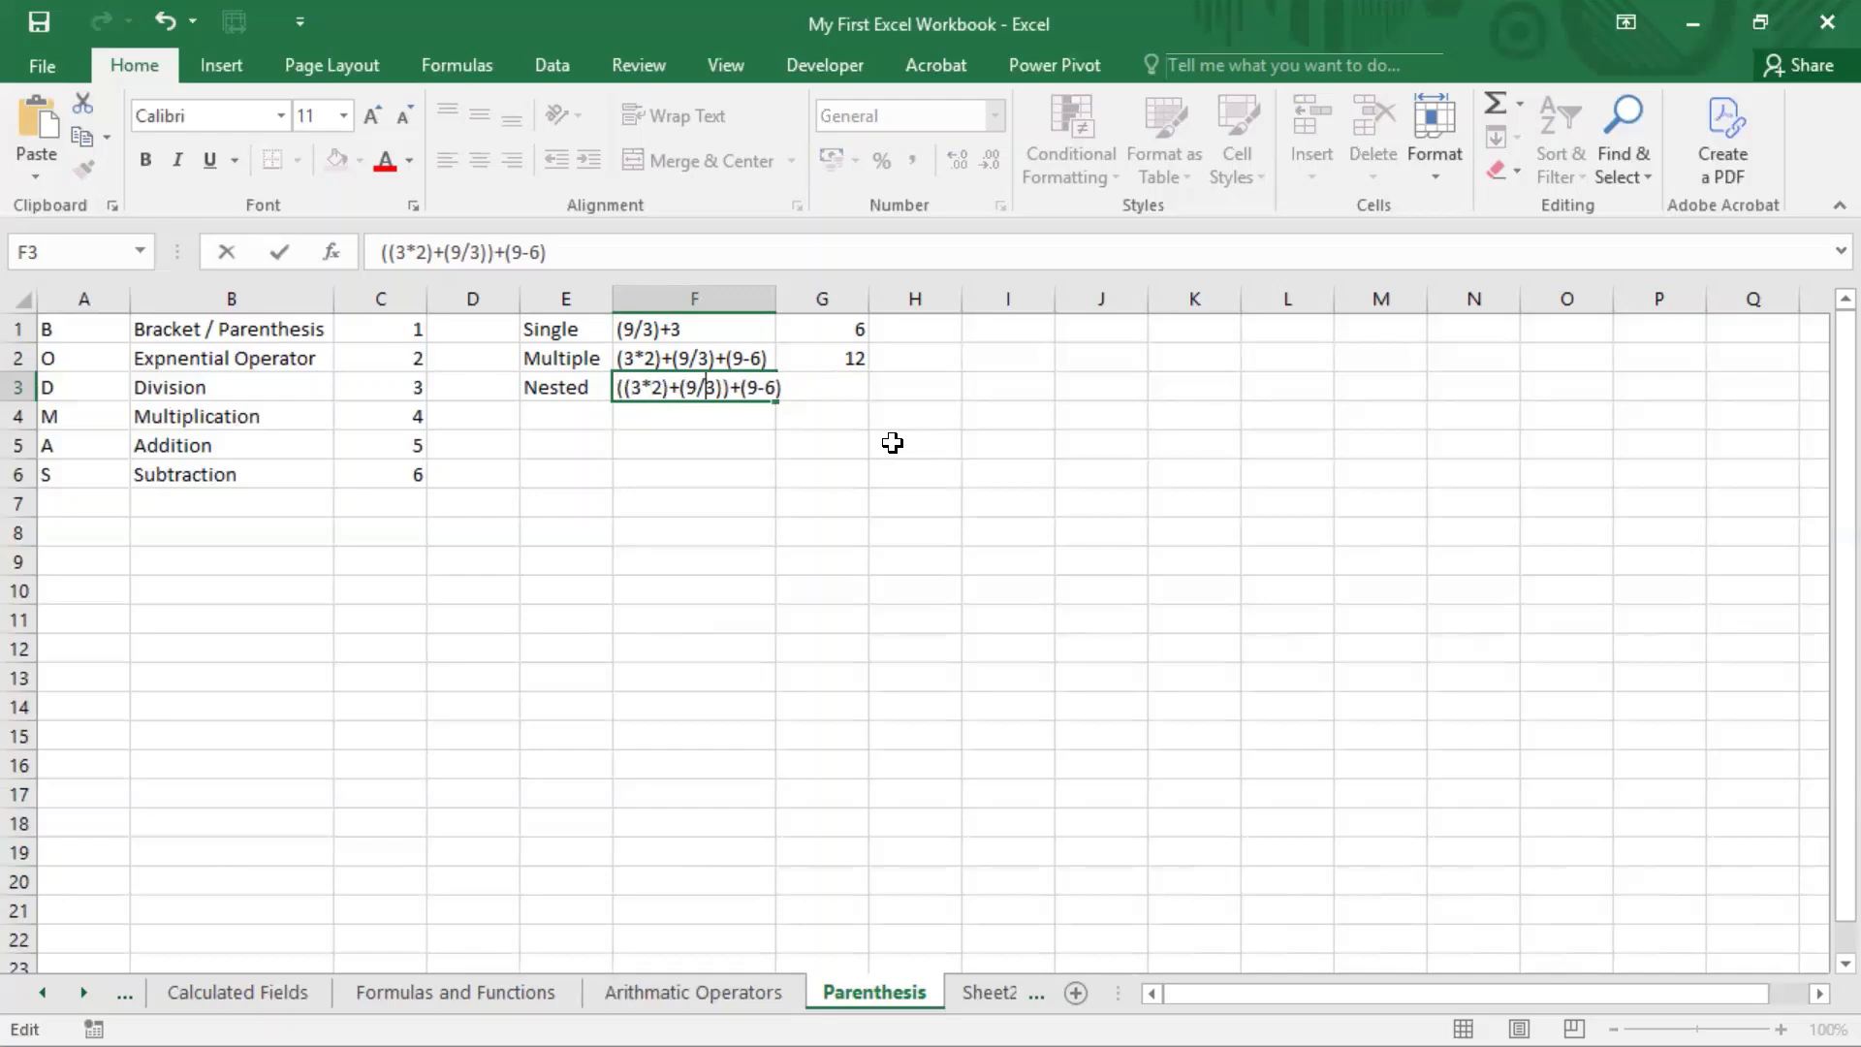
key(BackSpace)
text(*)
key(Right)
key(Right)
key(Right)
key(Right)
key(Right)
Step: Copy the expression from F3 into G3 as the formula =((3*2)+(9/3))*(9-6)
key(shift+Left)
key(shift+Left)
key(shift+Left)
key(shift+Left)
key(shift+Left)
key(shift+Left)
key(shift+Left)
key(shift+Left)
key(shift+Left)
key(shift+Left)
key(shift+Left)
key(shift+Left)
key(shift+Left)
key(shift+Left)
key(shift+Left)
key(shift+Left)
key(shift+Left)
key(shift+Left)
key(shift+Left)
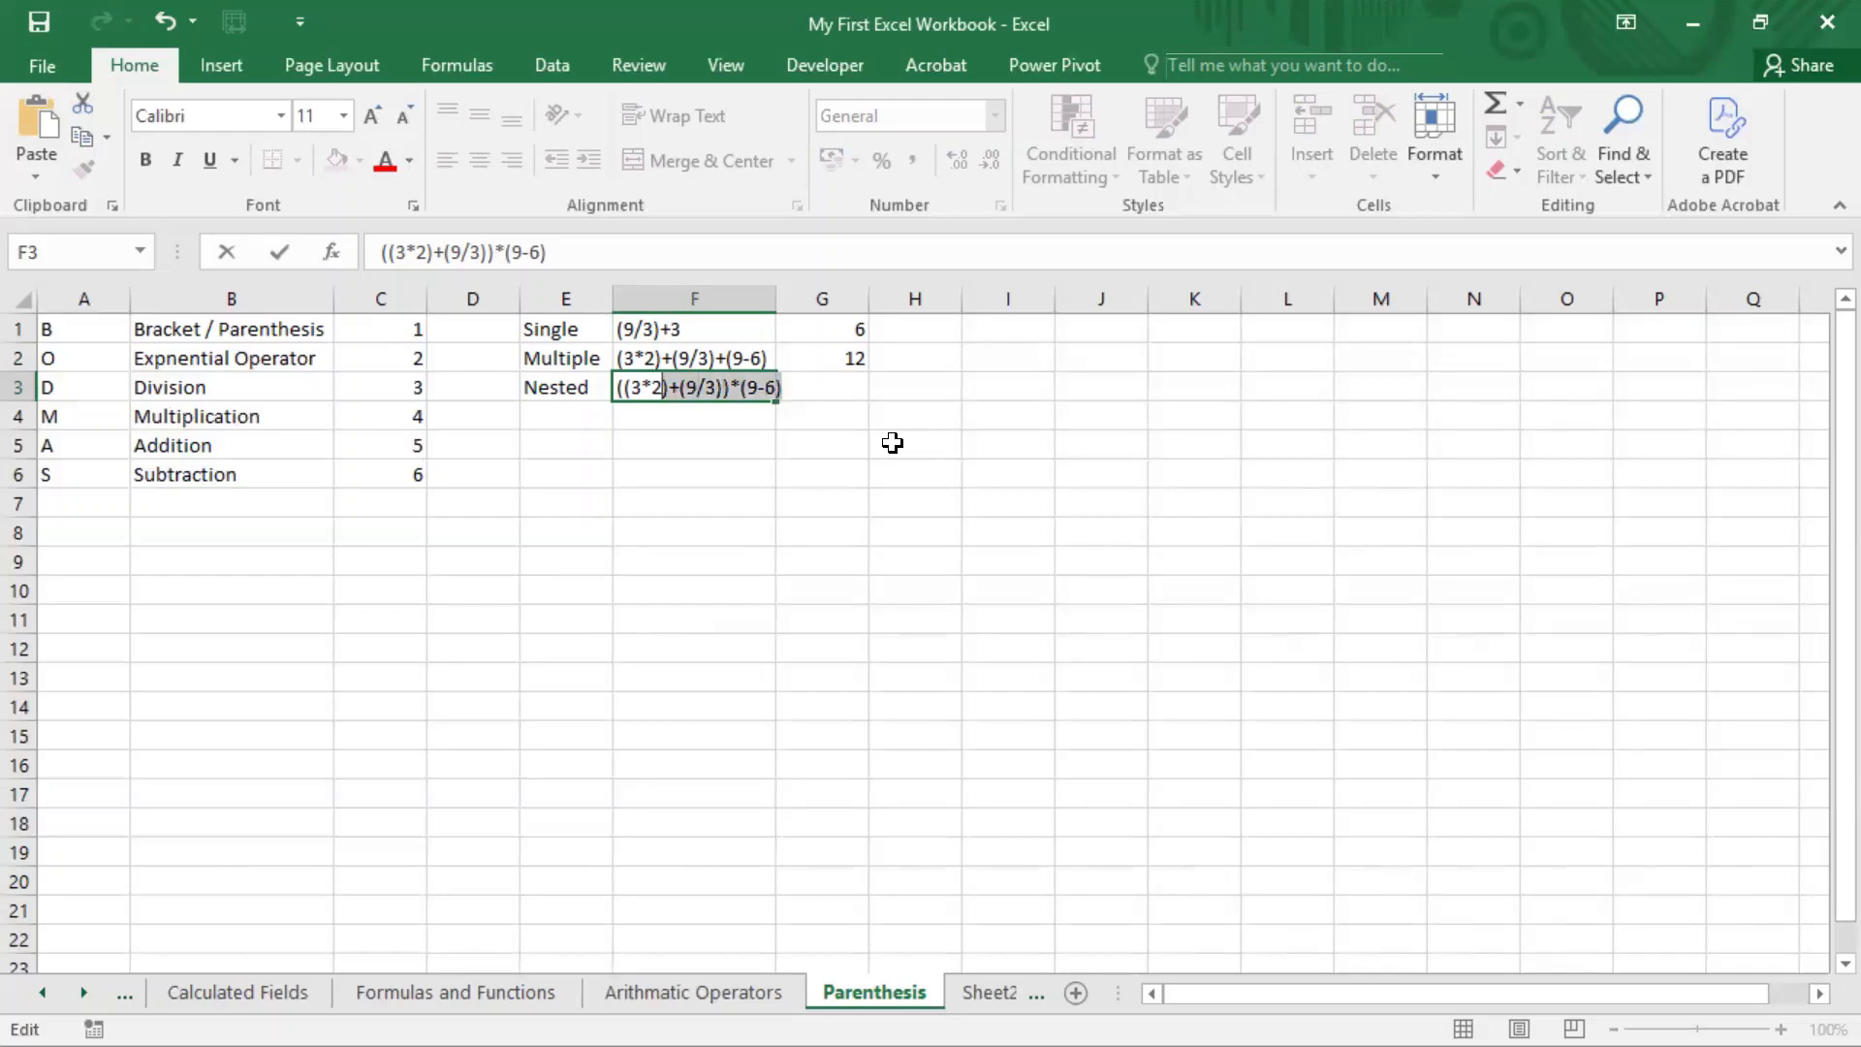
key(Return)
key(Up)
key(Right)
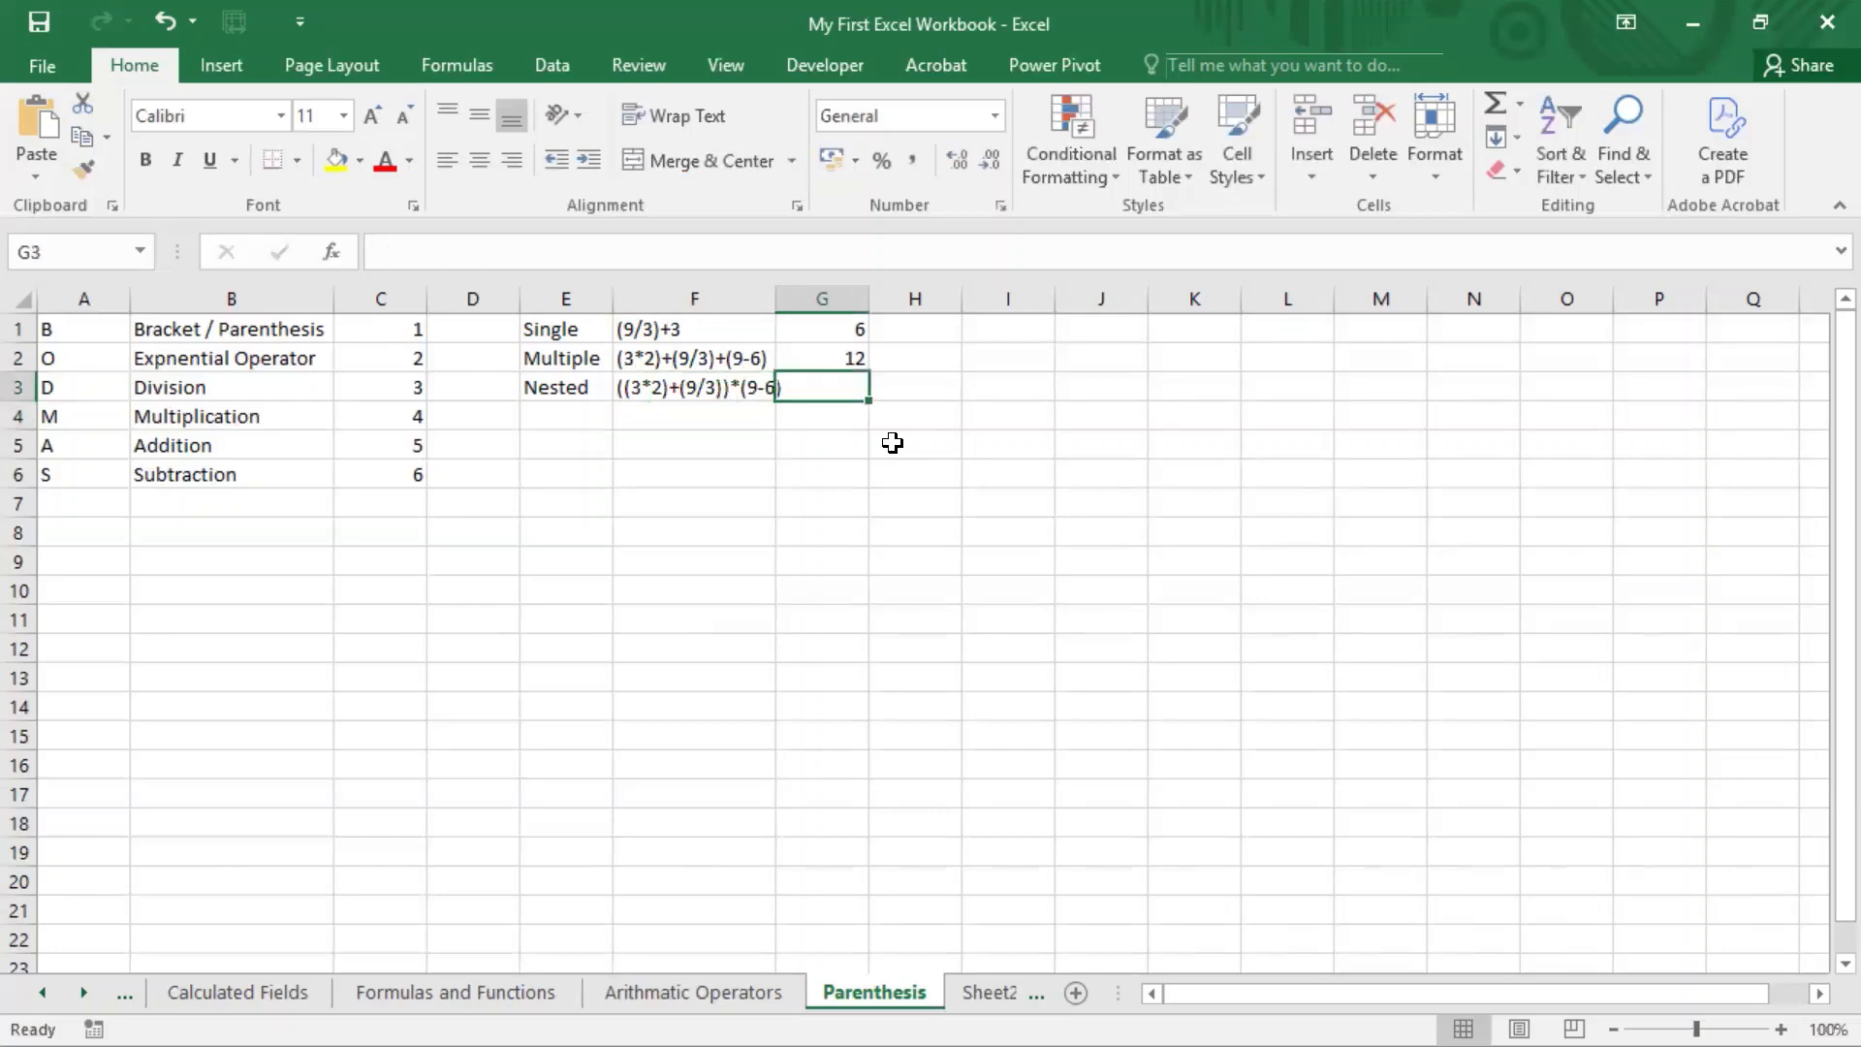
text(=)
key(ctrl+v)
key(Return)
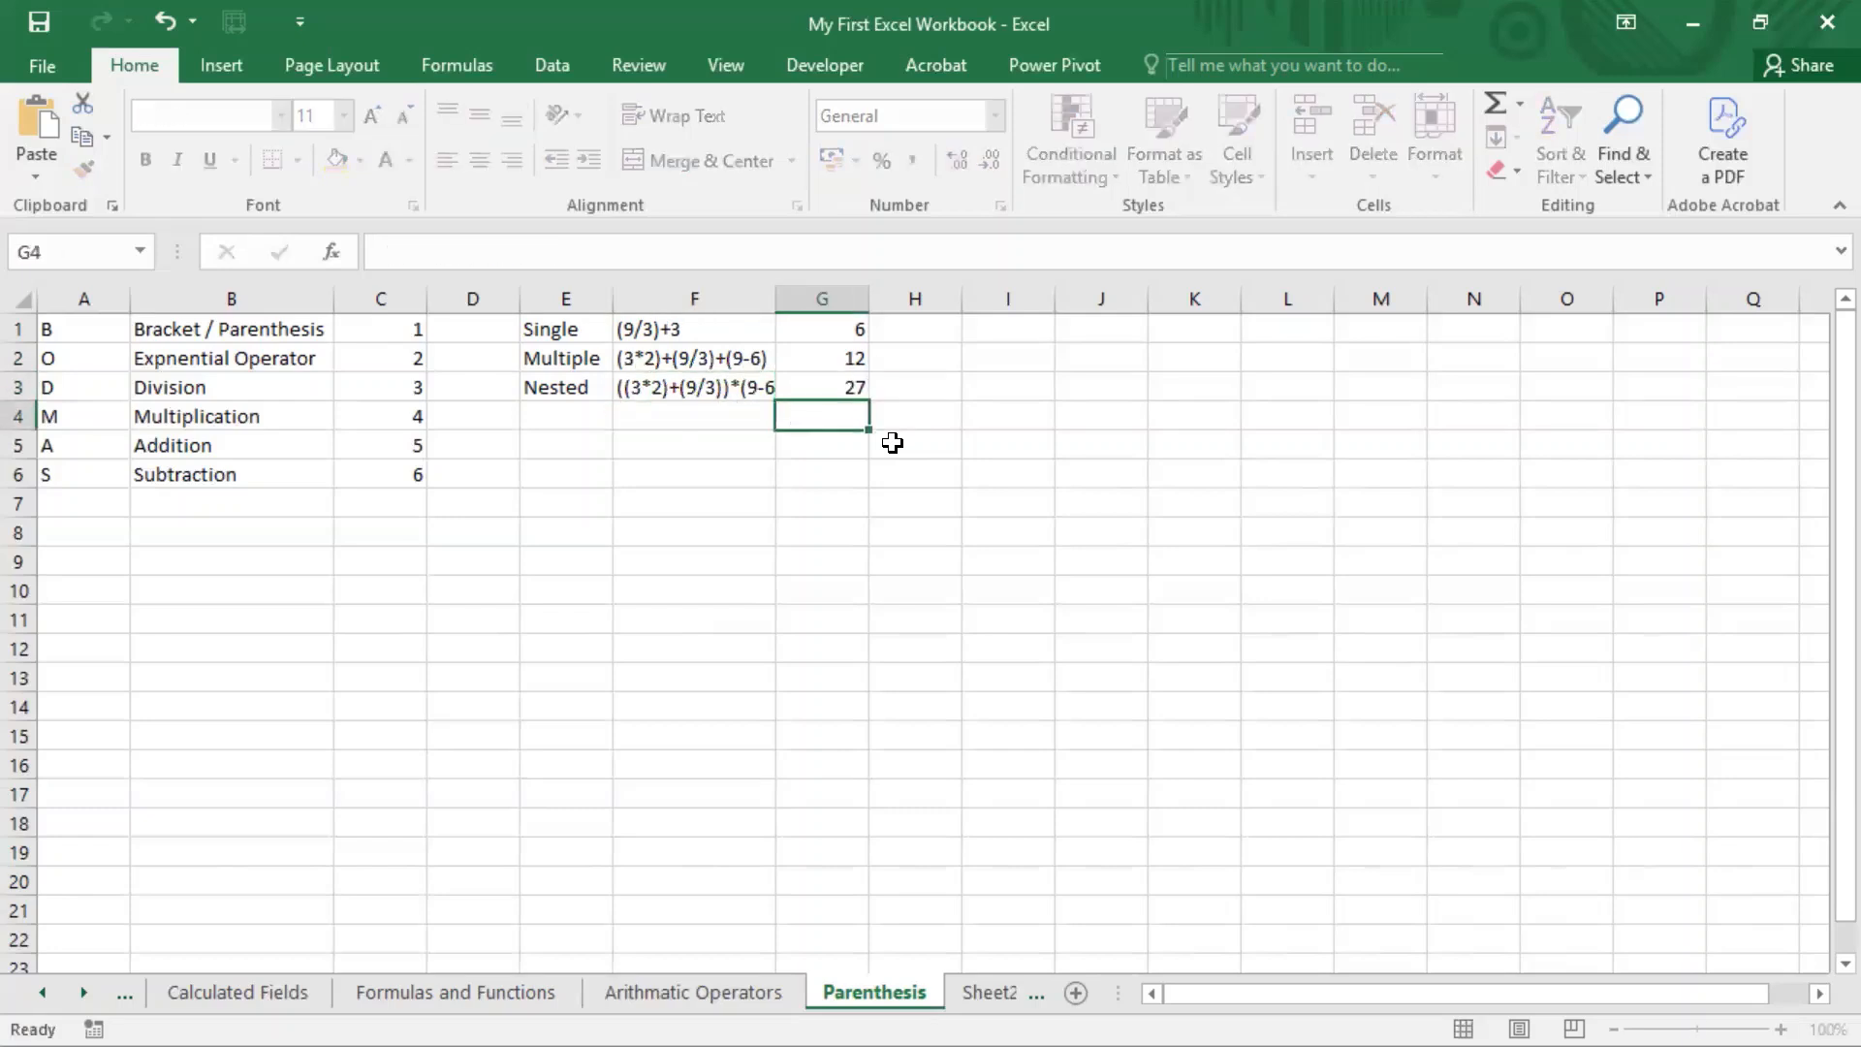
Step: Examine the inner and outer parentheses of the nested formula in G3, leaving the formula unedited
key(Up)
key(F2)
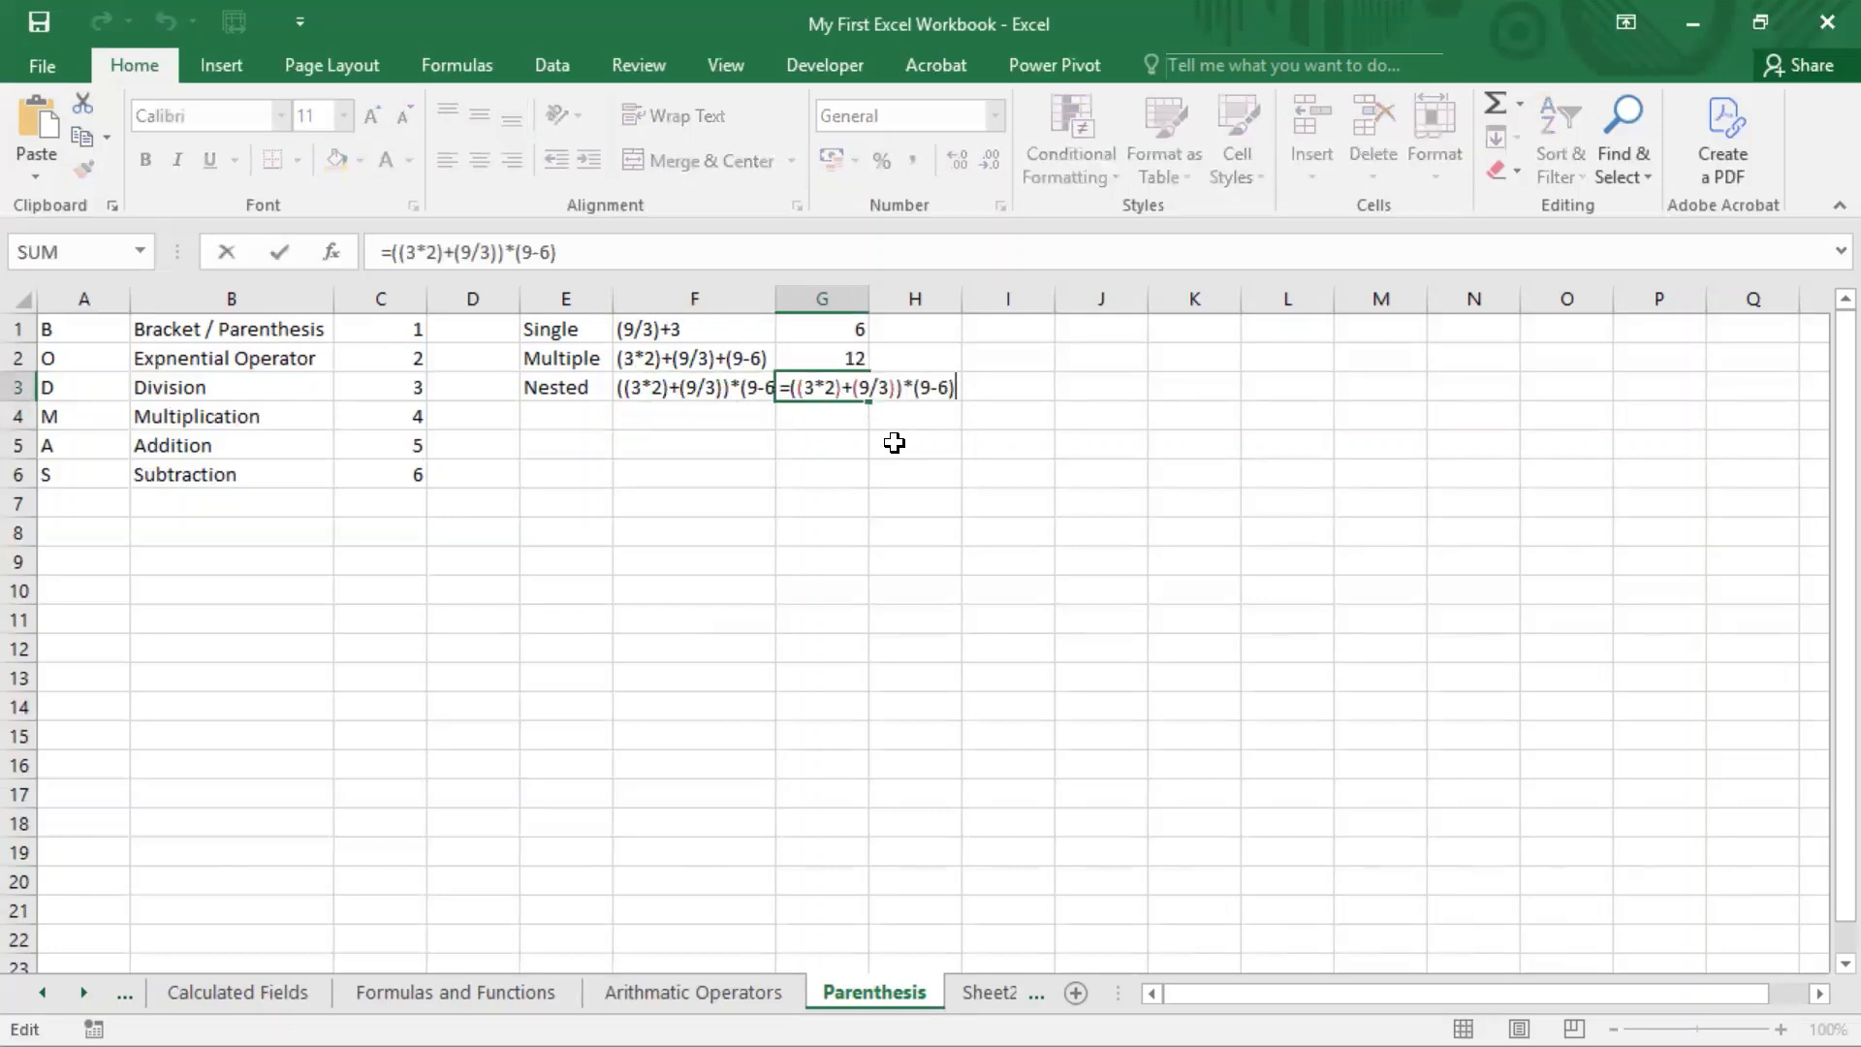
click(899, 387)
drag(796, 388, 891, 388)
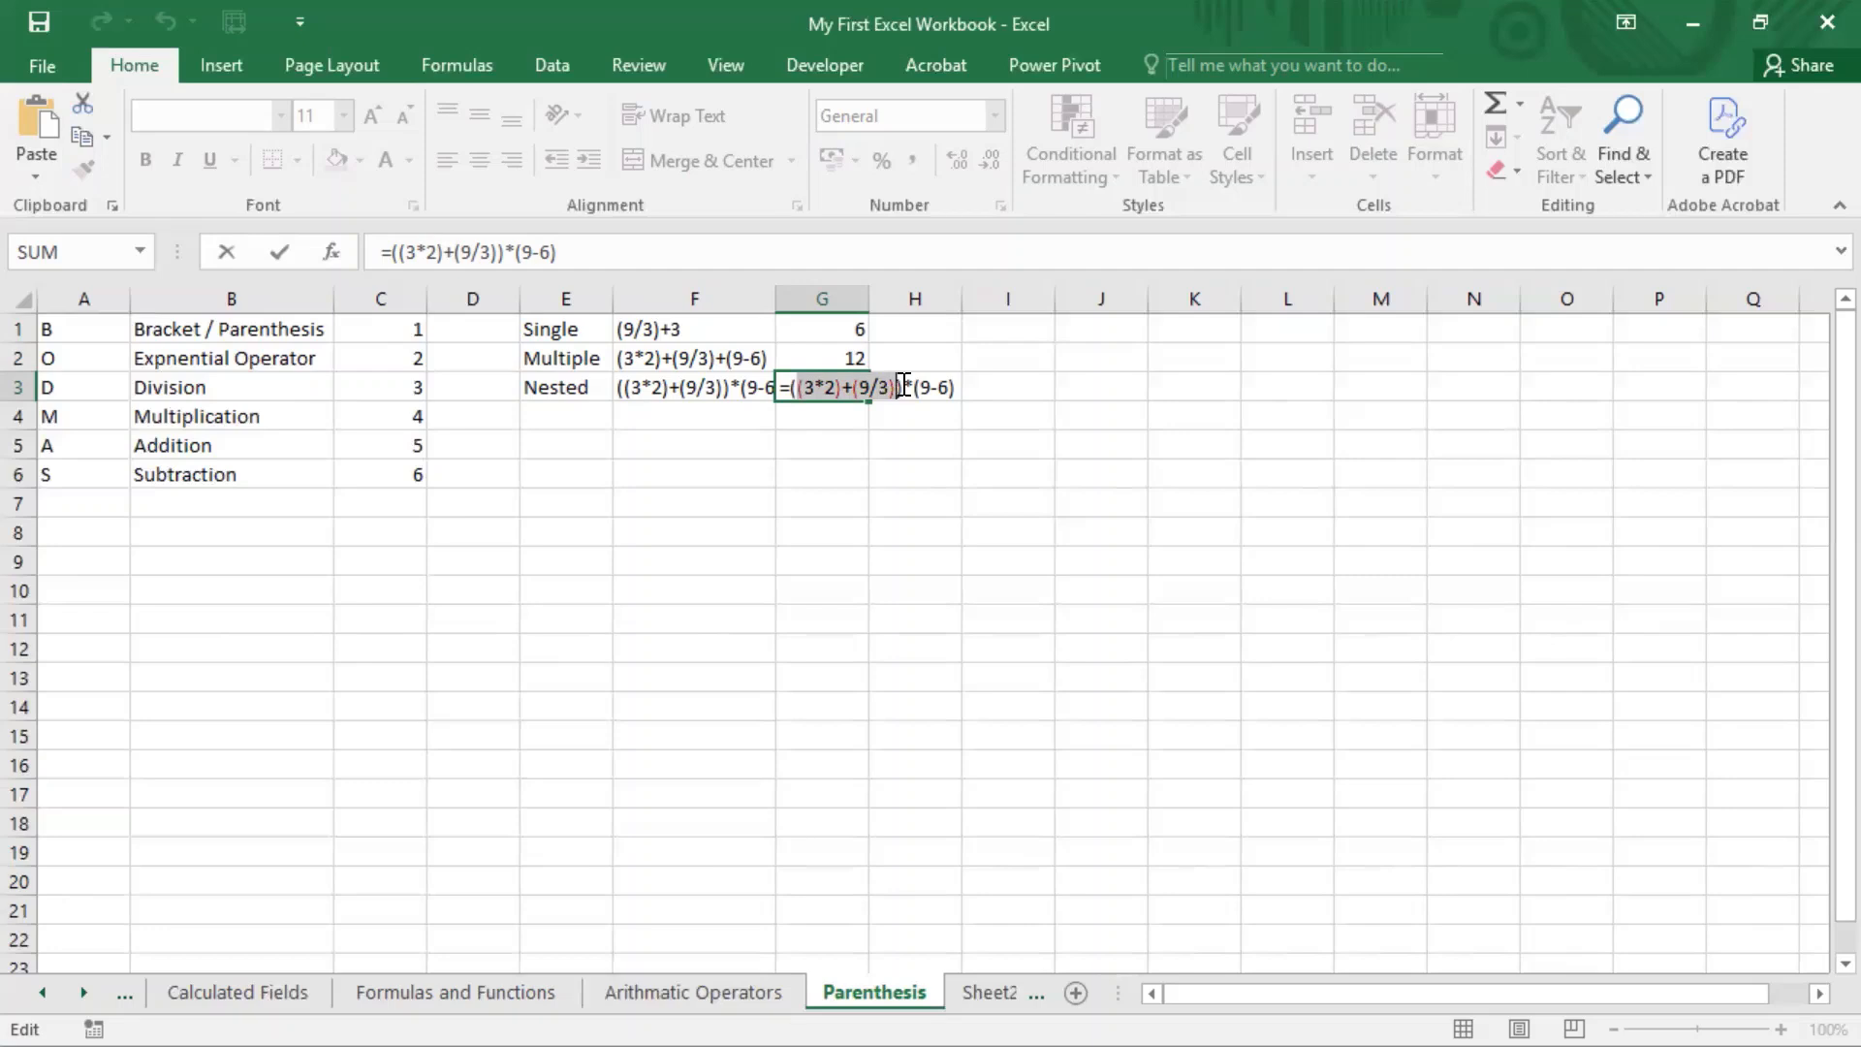
click(800, 388)
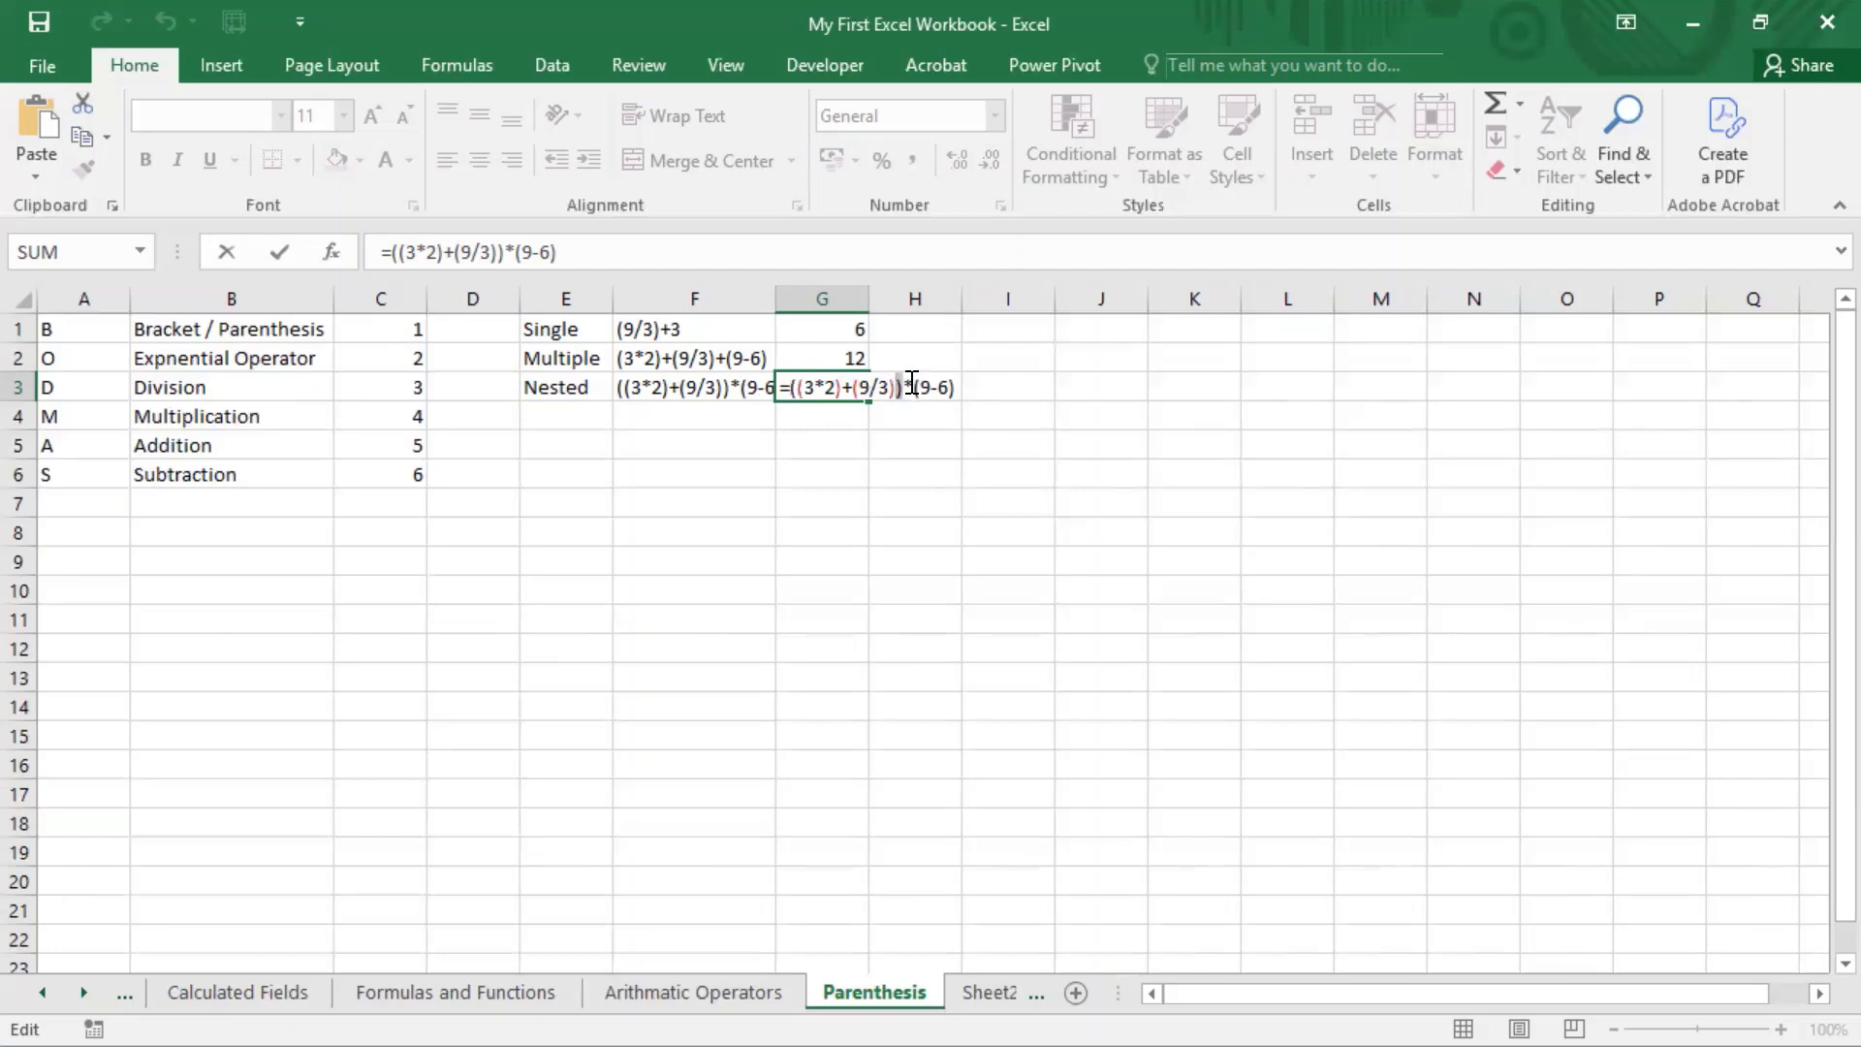
click(929, 2)
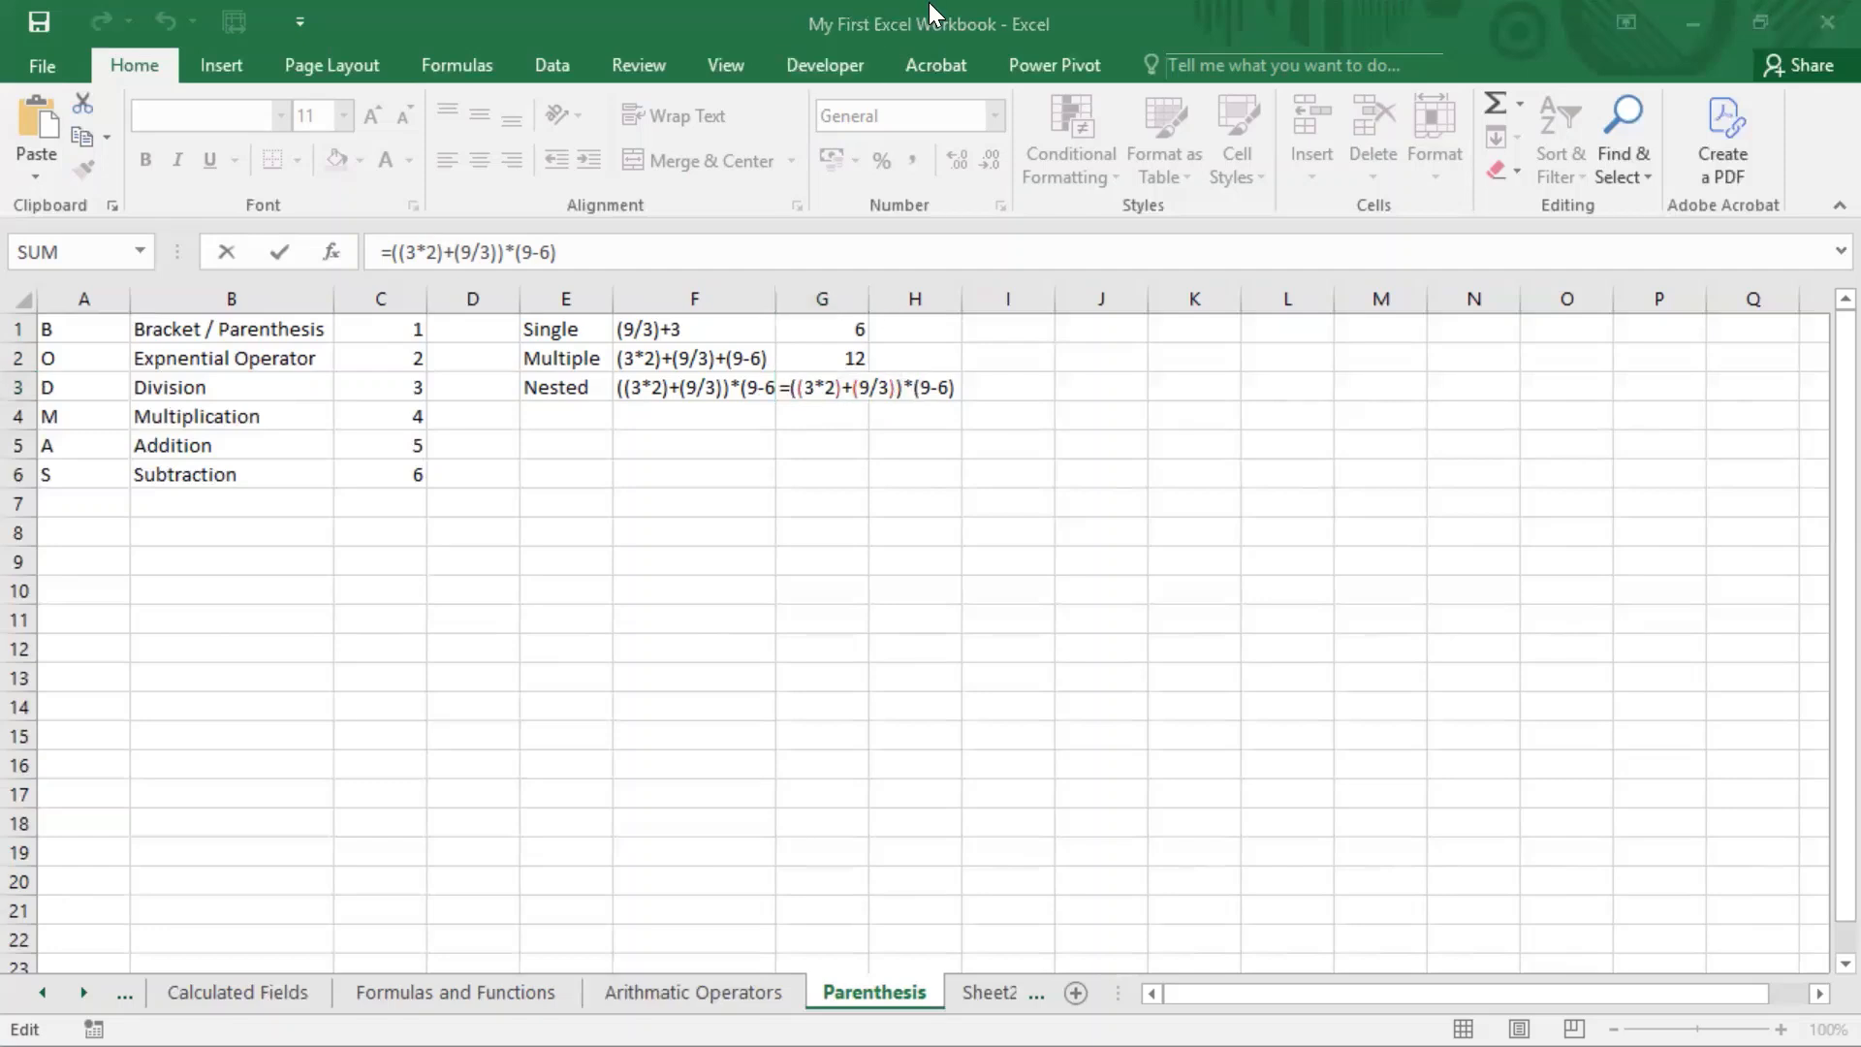
click(797, 387)
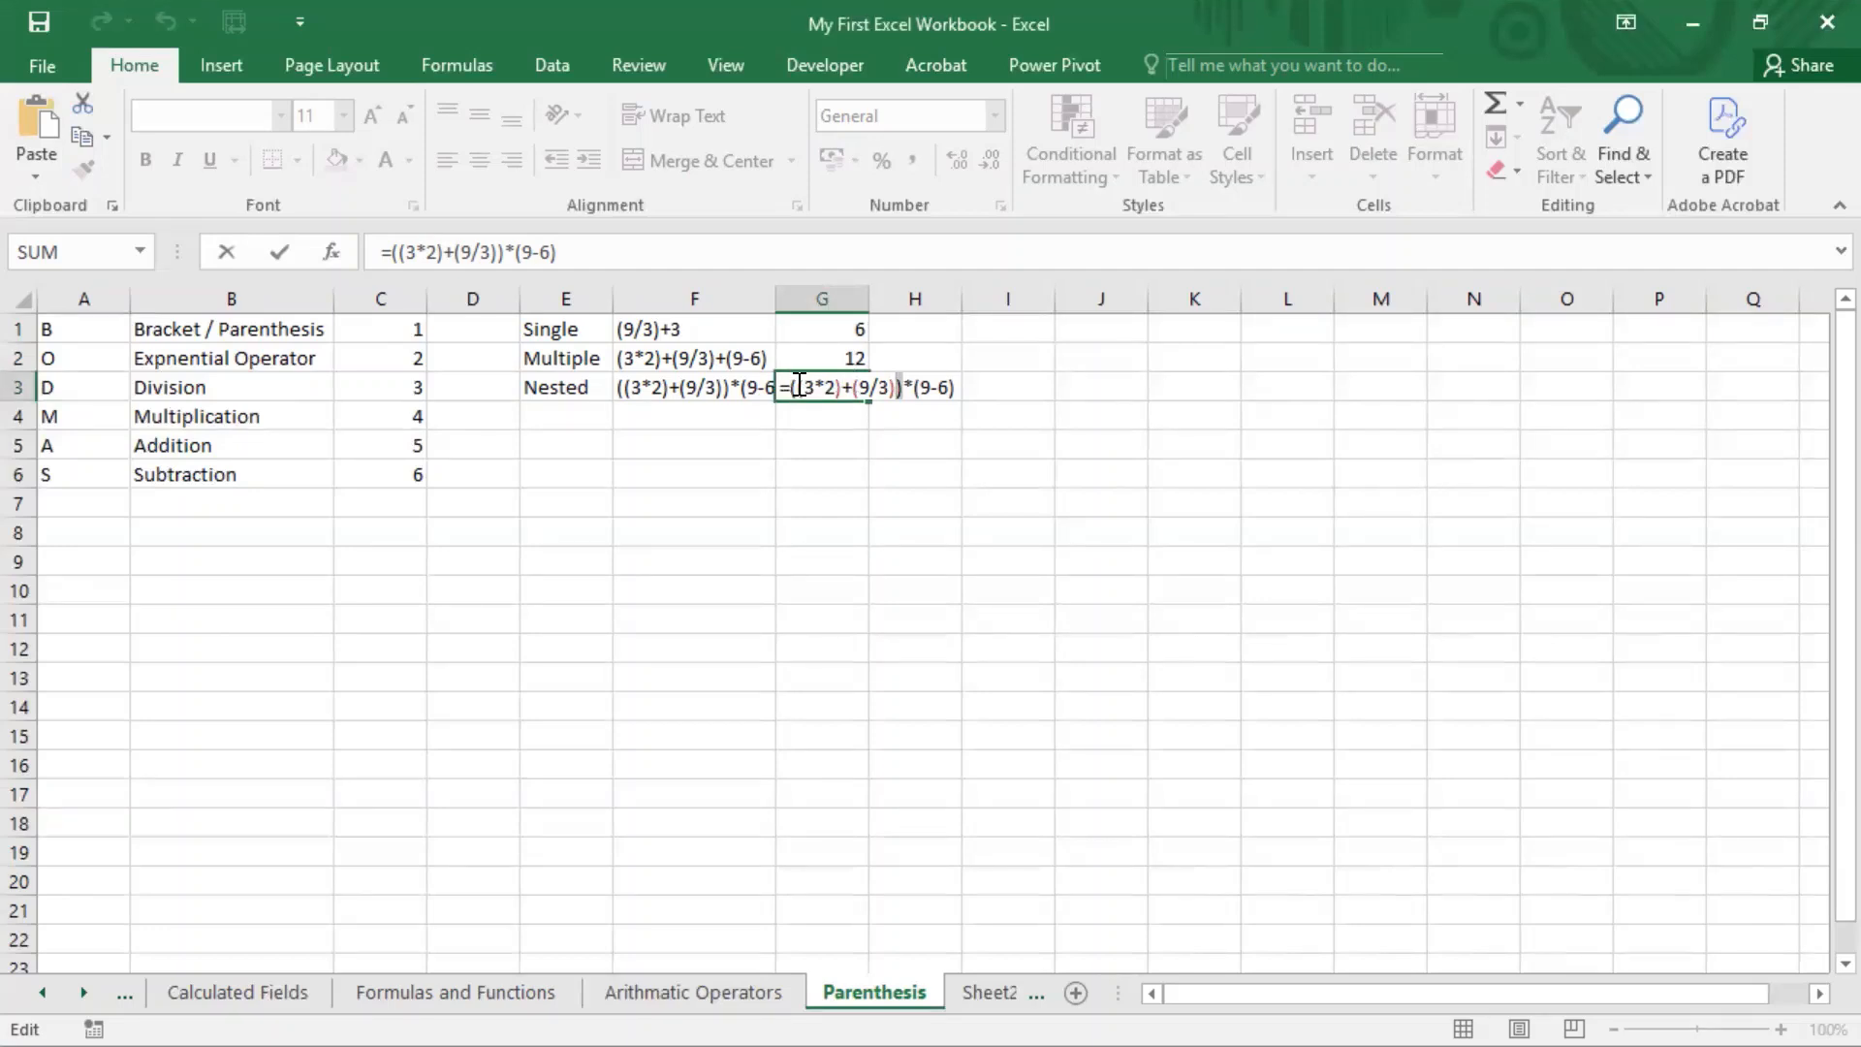
drag(796, 386, 889, 386)
click(878, 503)
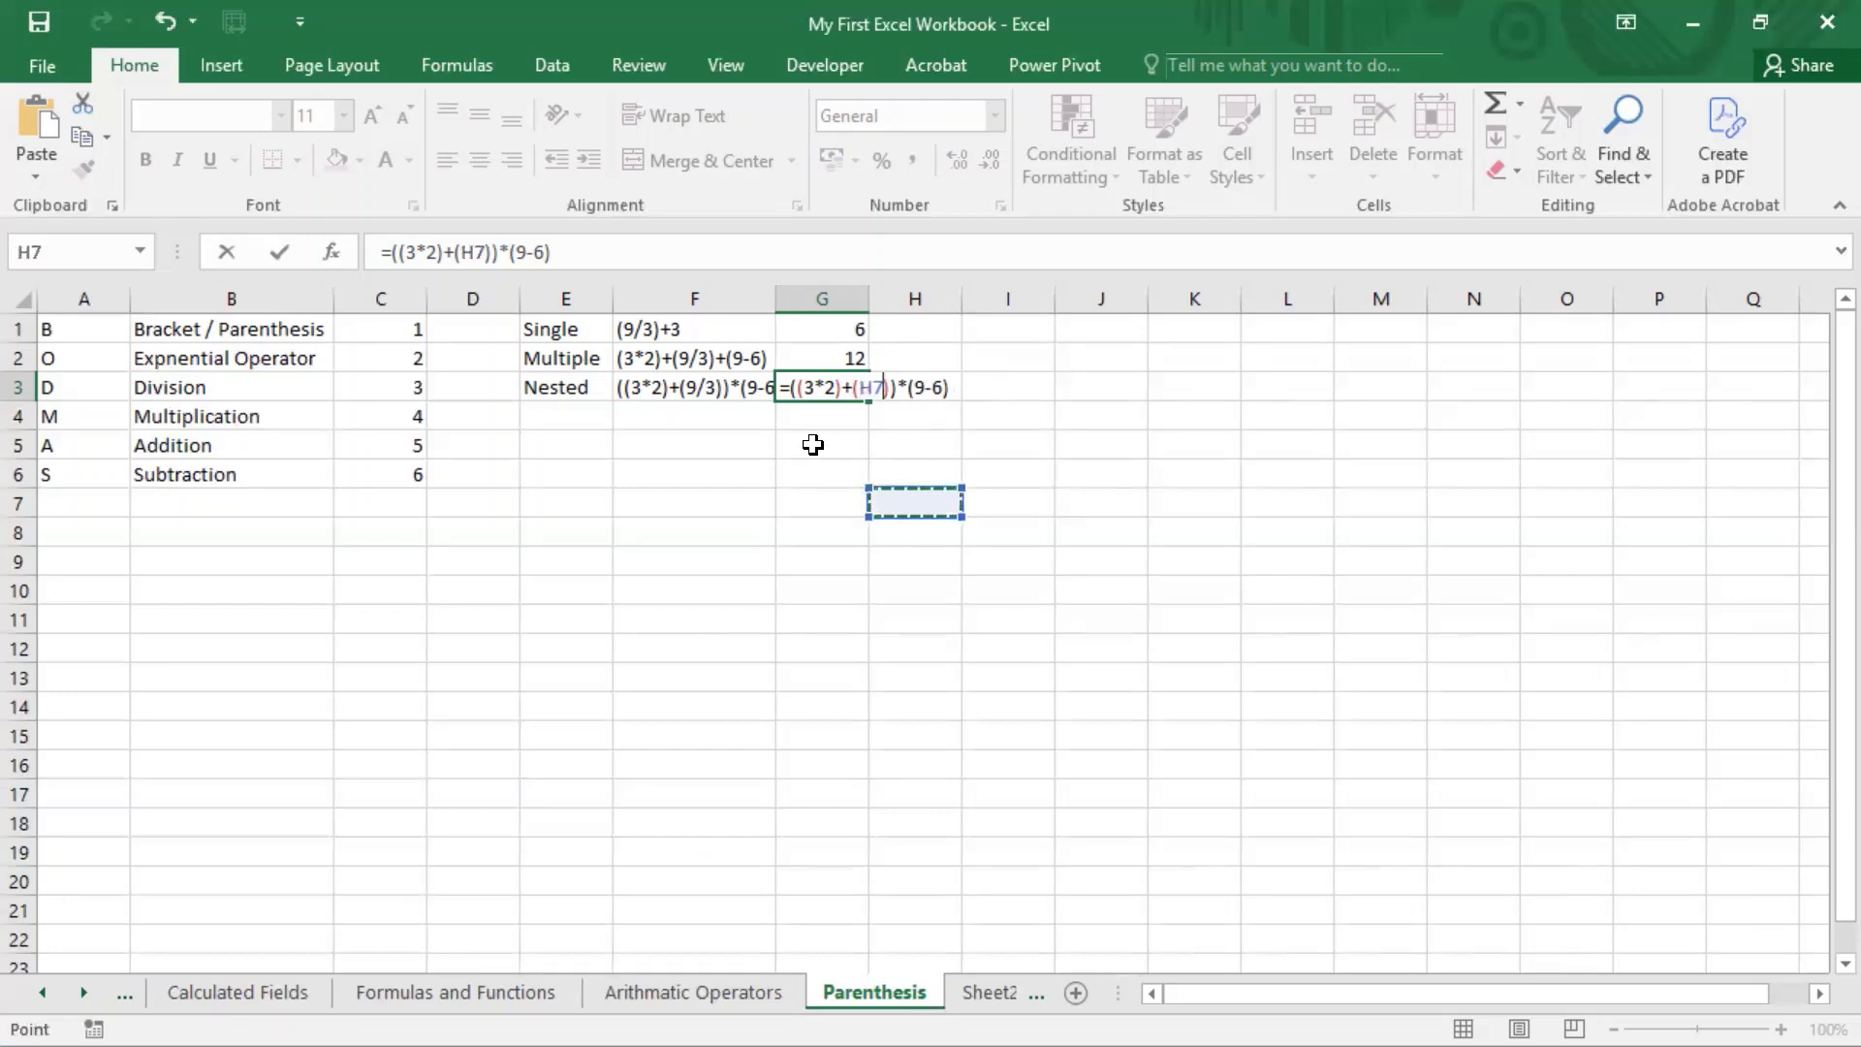
key(Escape)
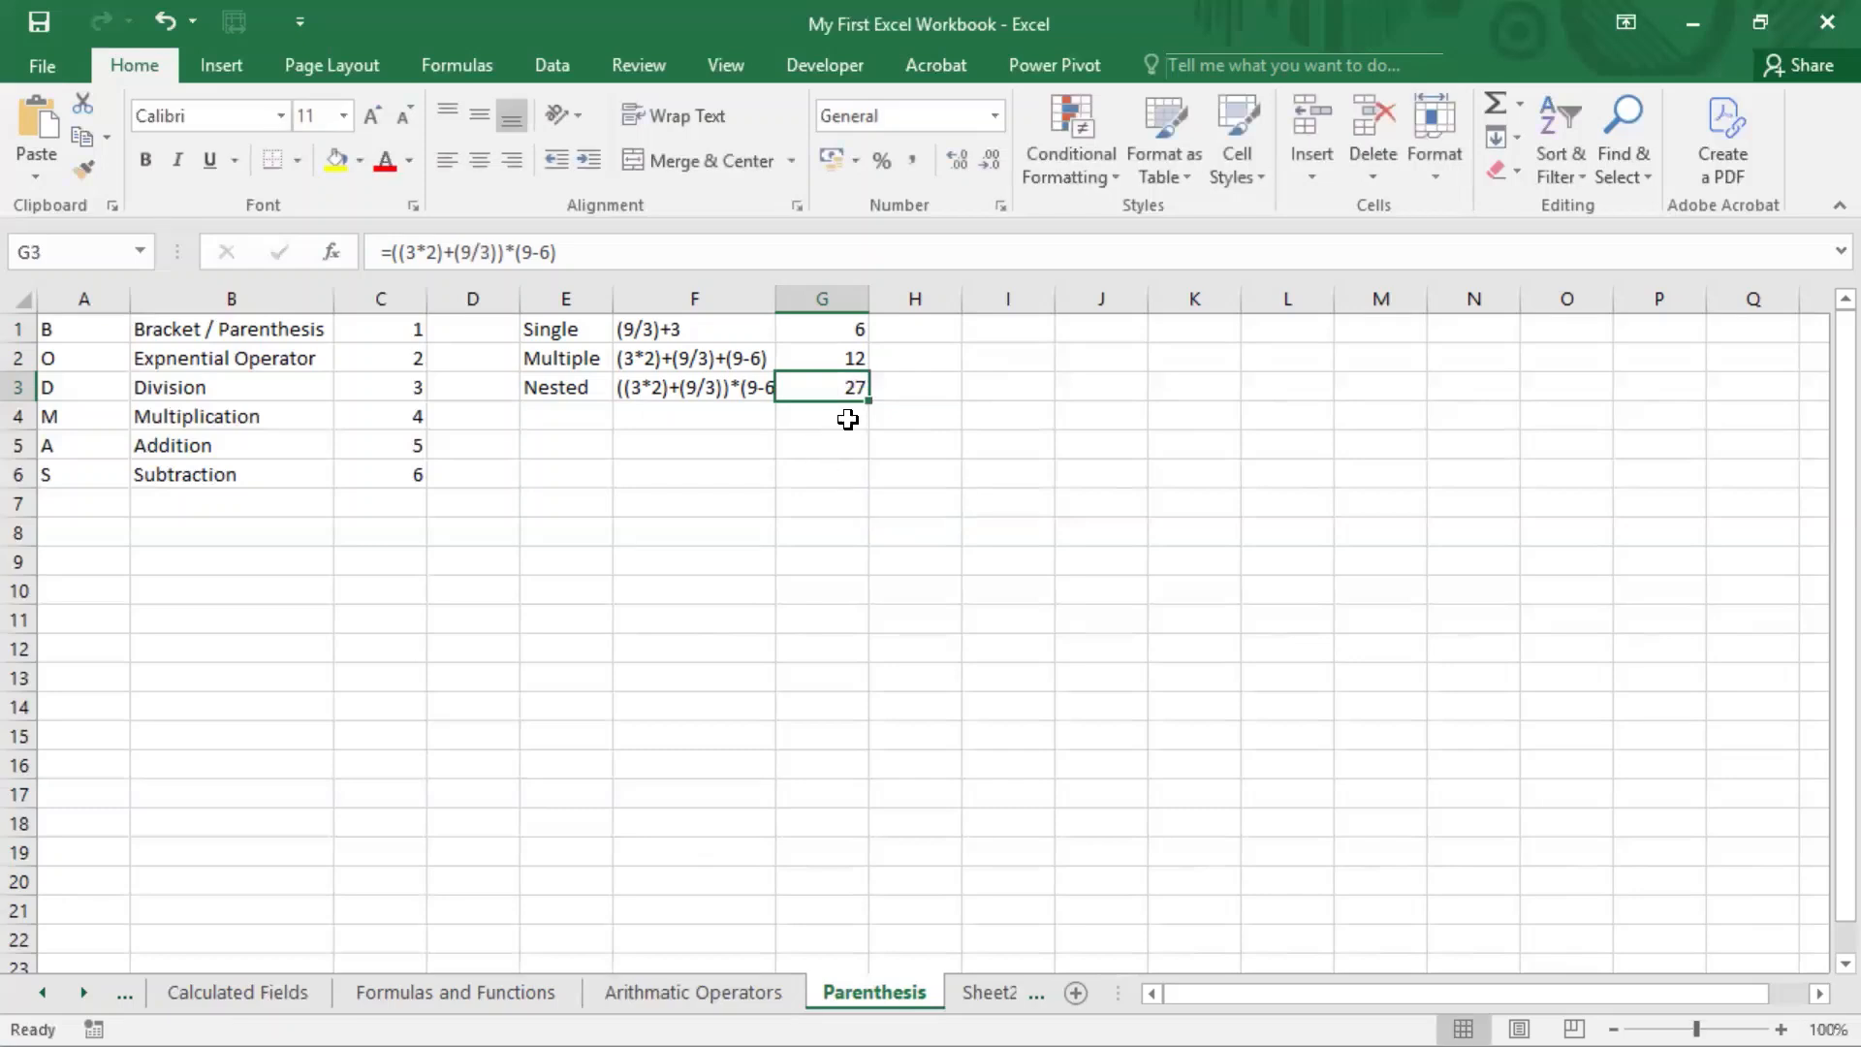
key(F2)
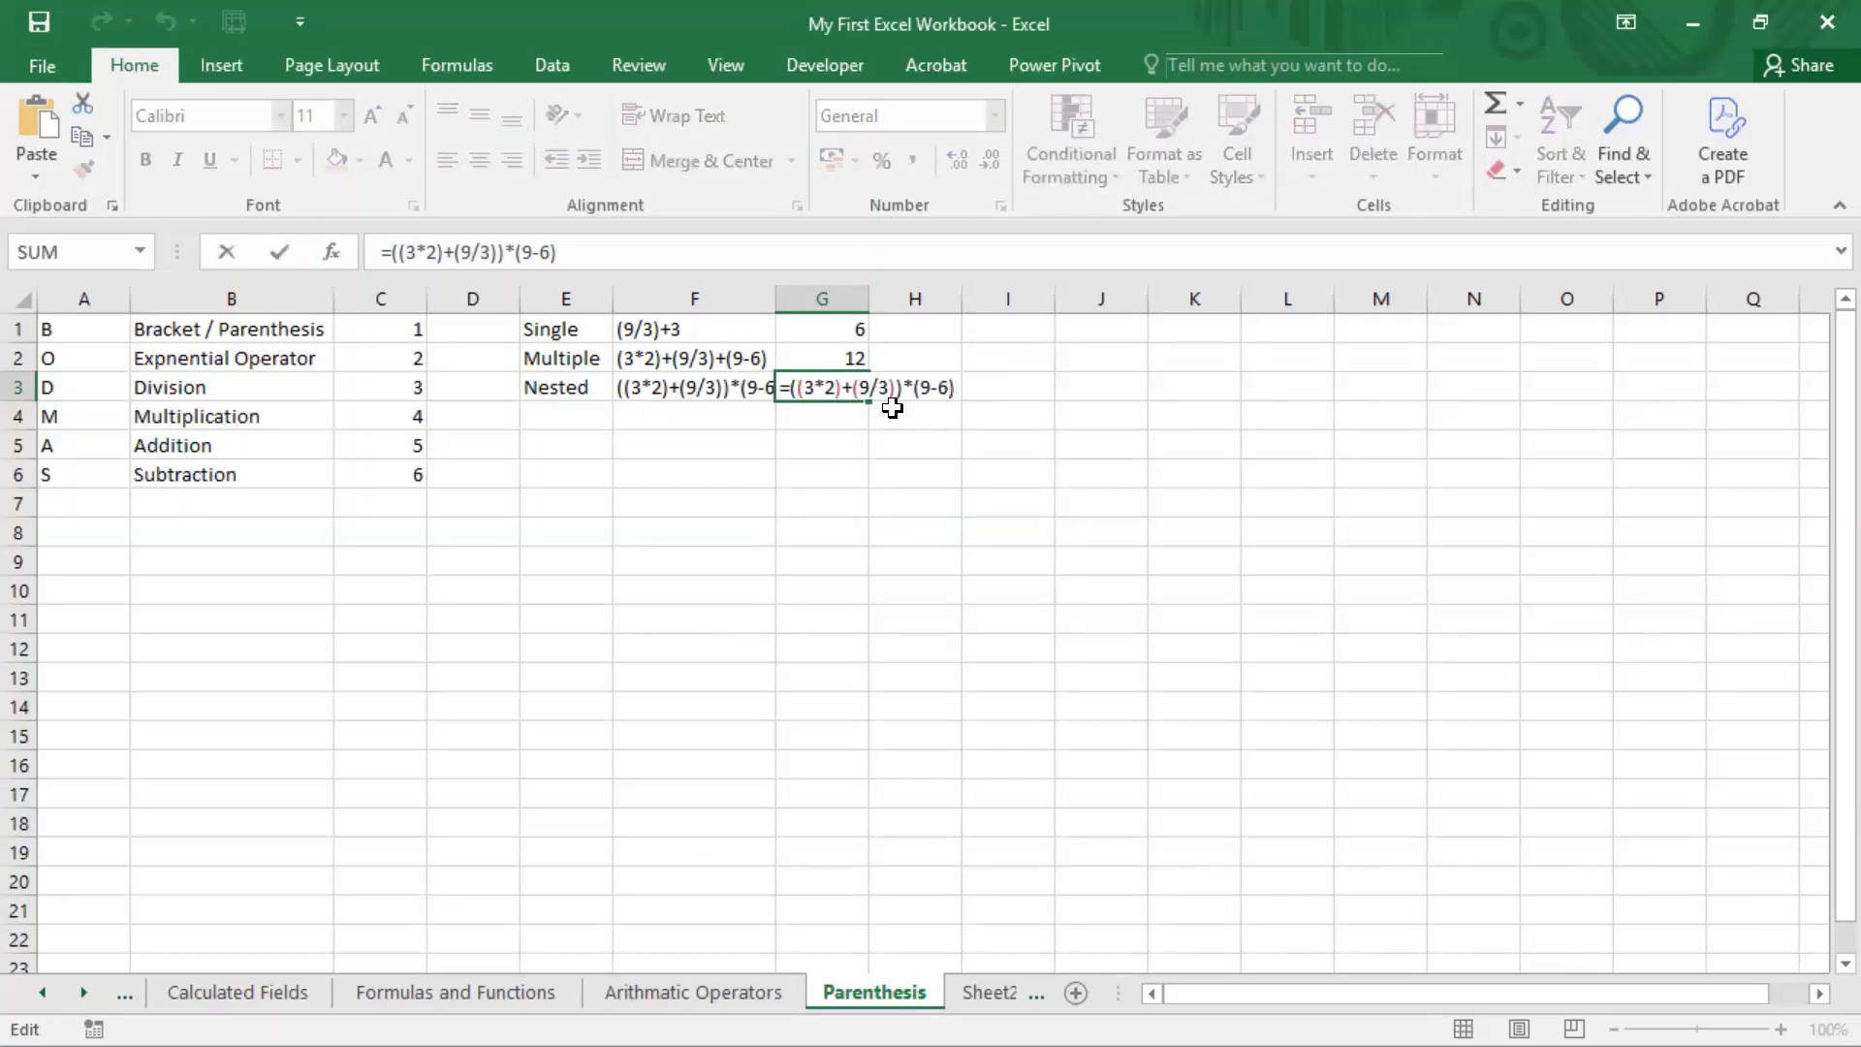
drag(781, 388, 955, 388)
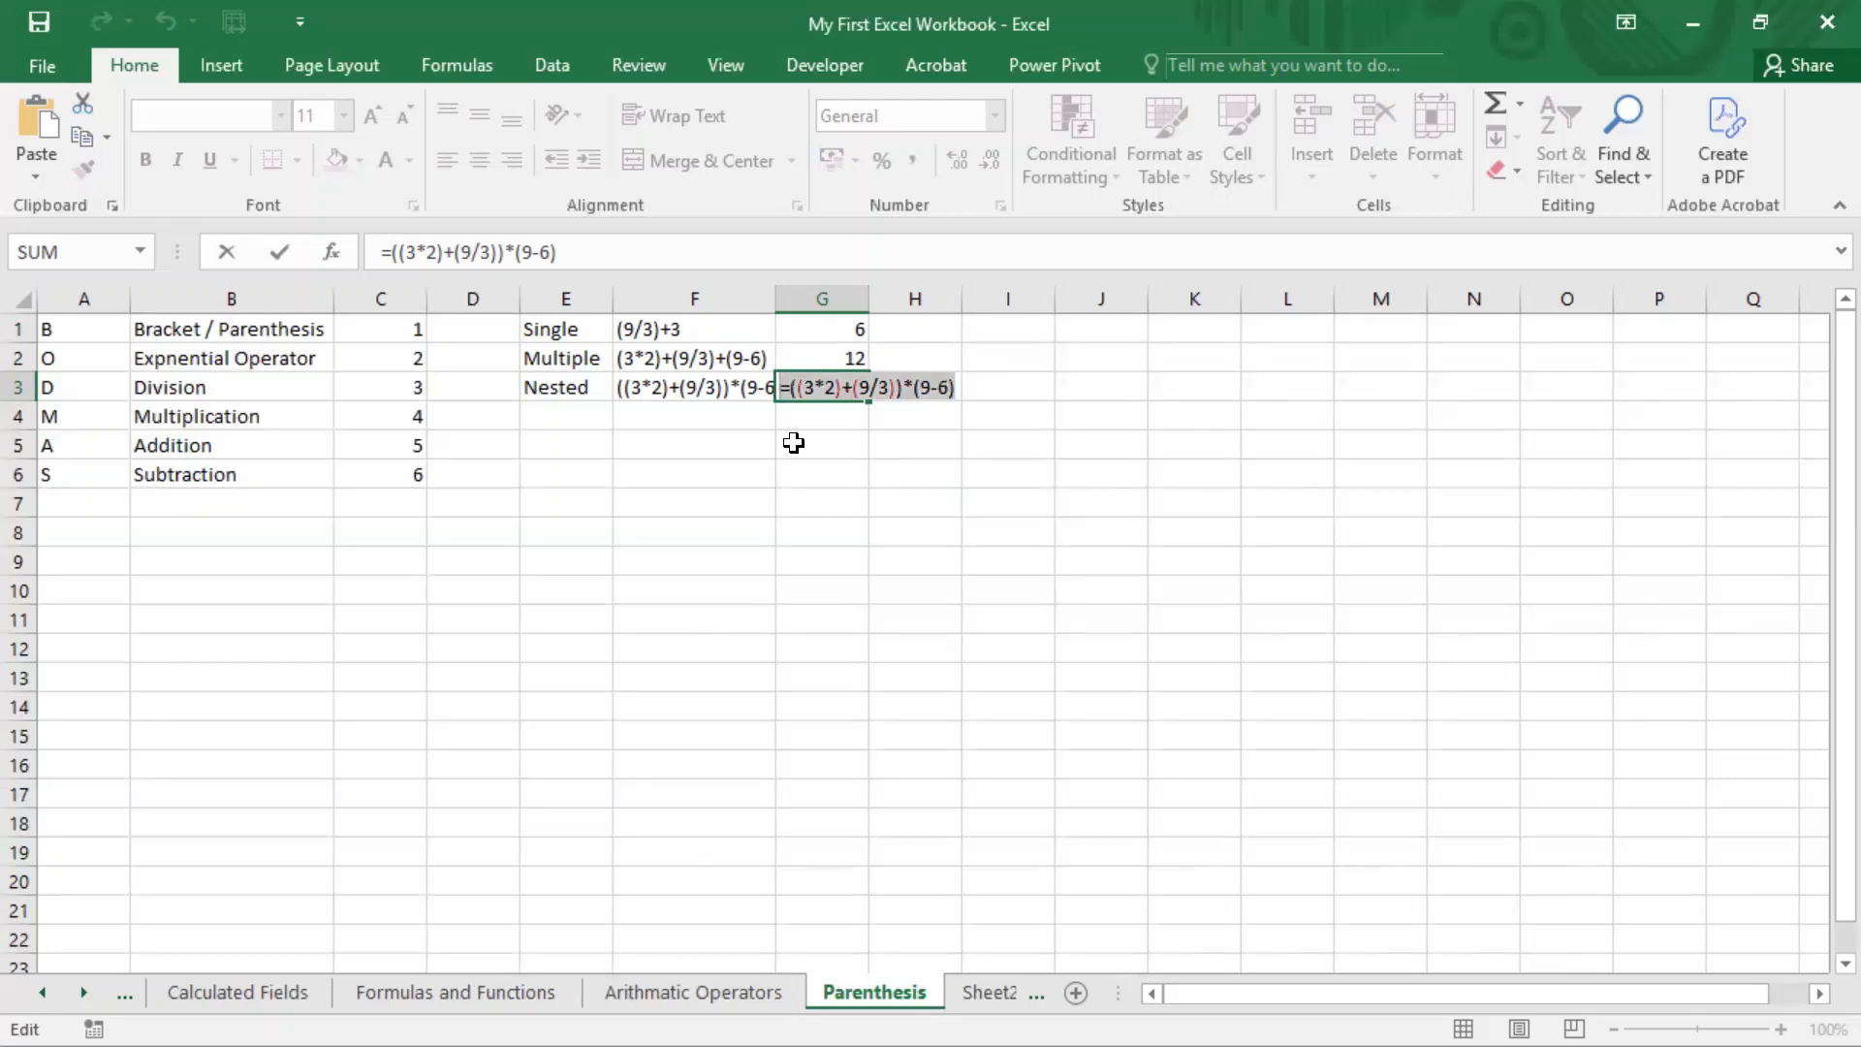
click(845, 425)
key(Escape)
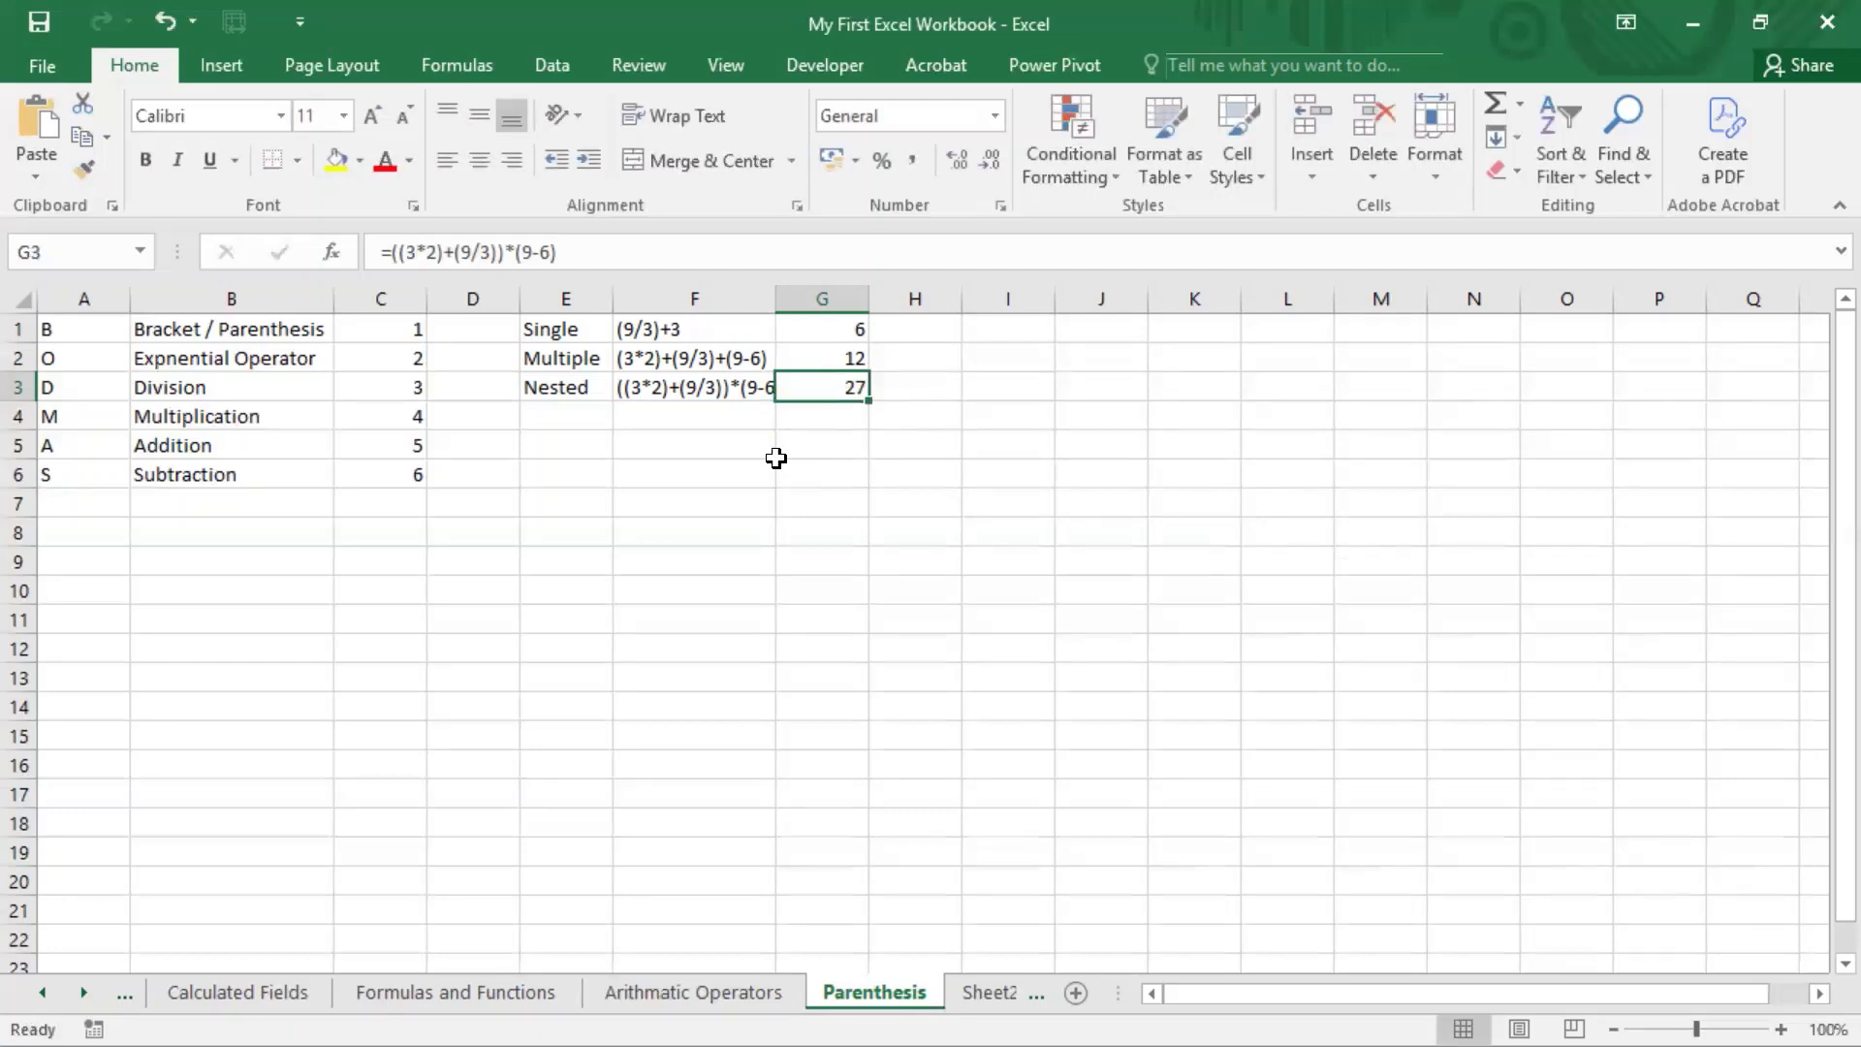
click(827, 415)
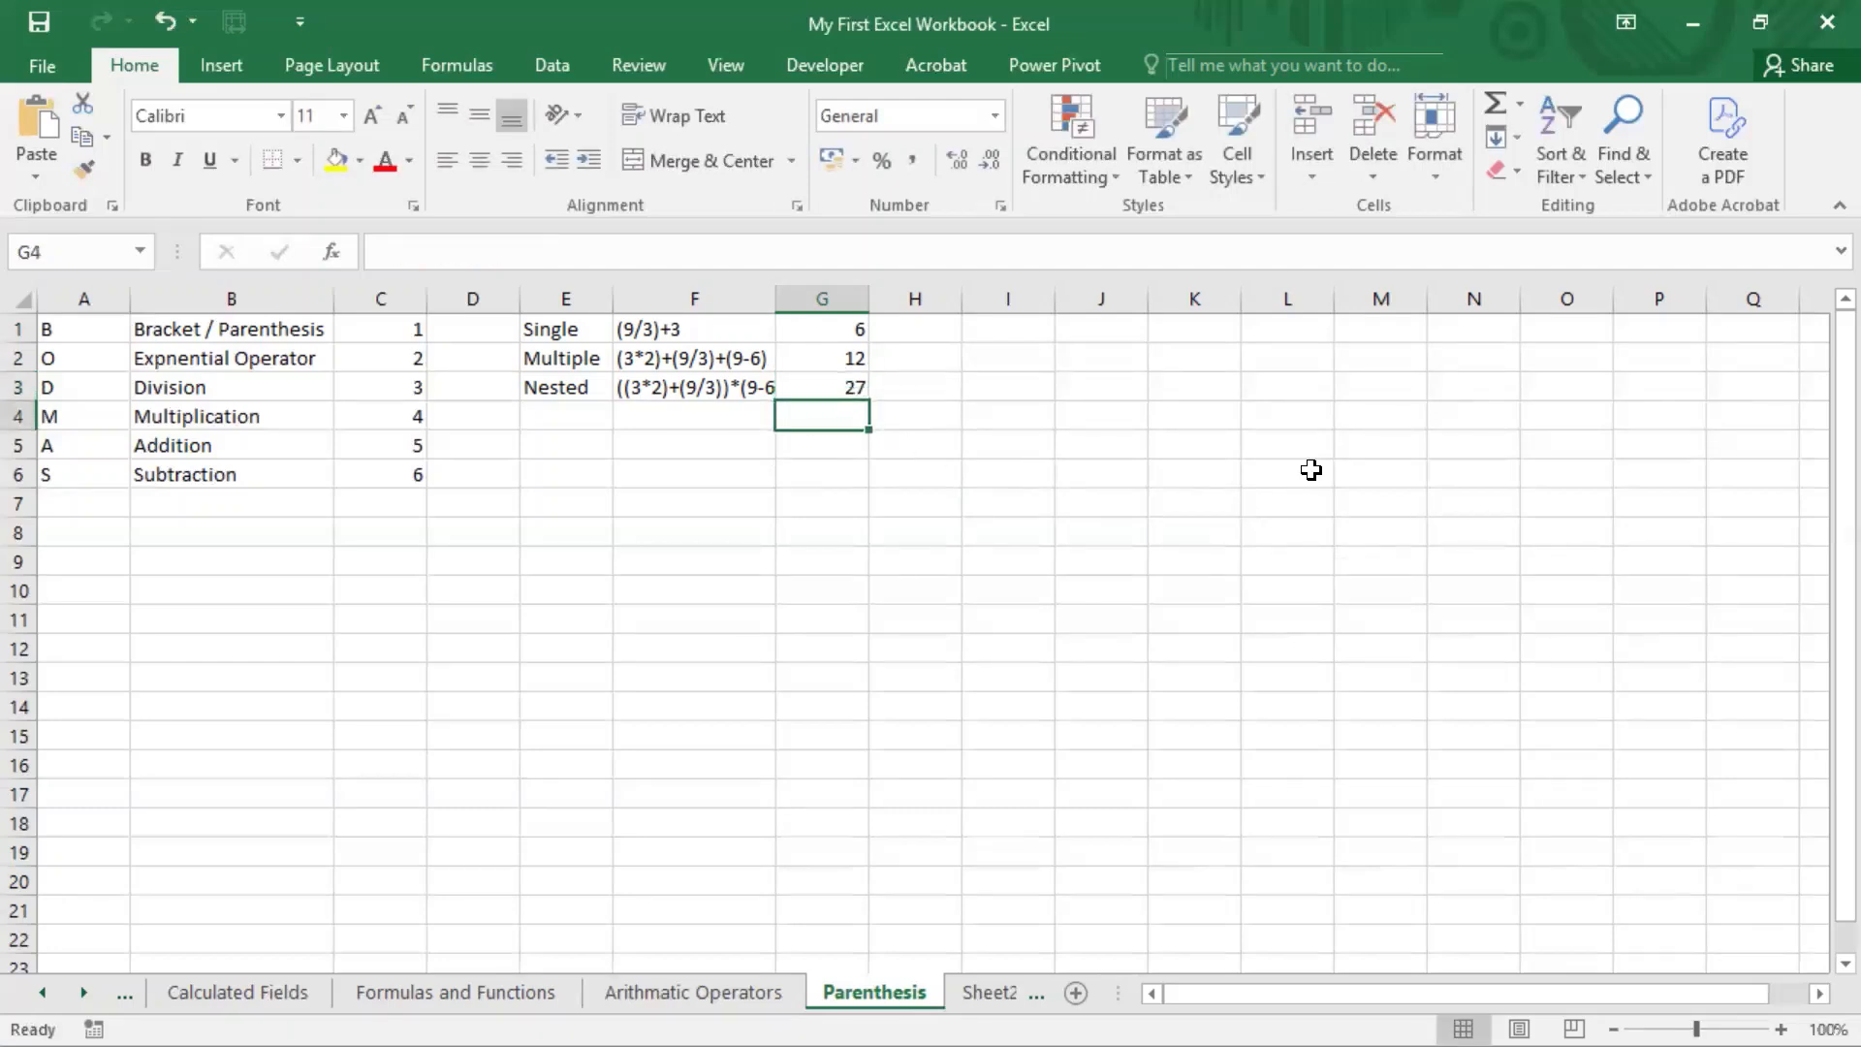
click(853, 385)
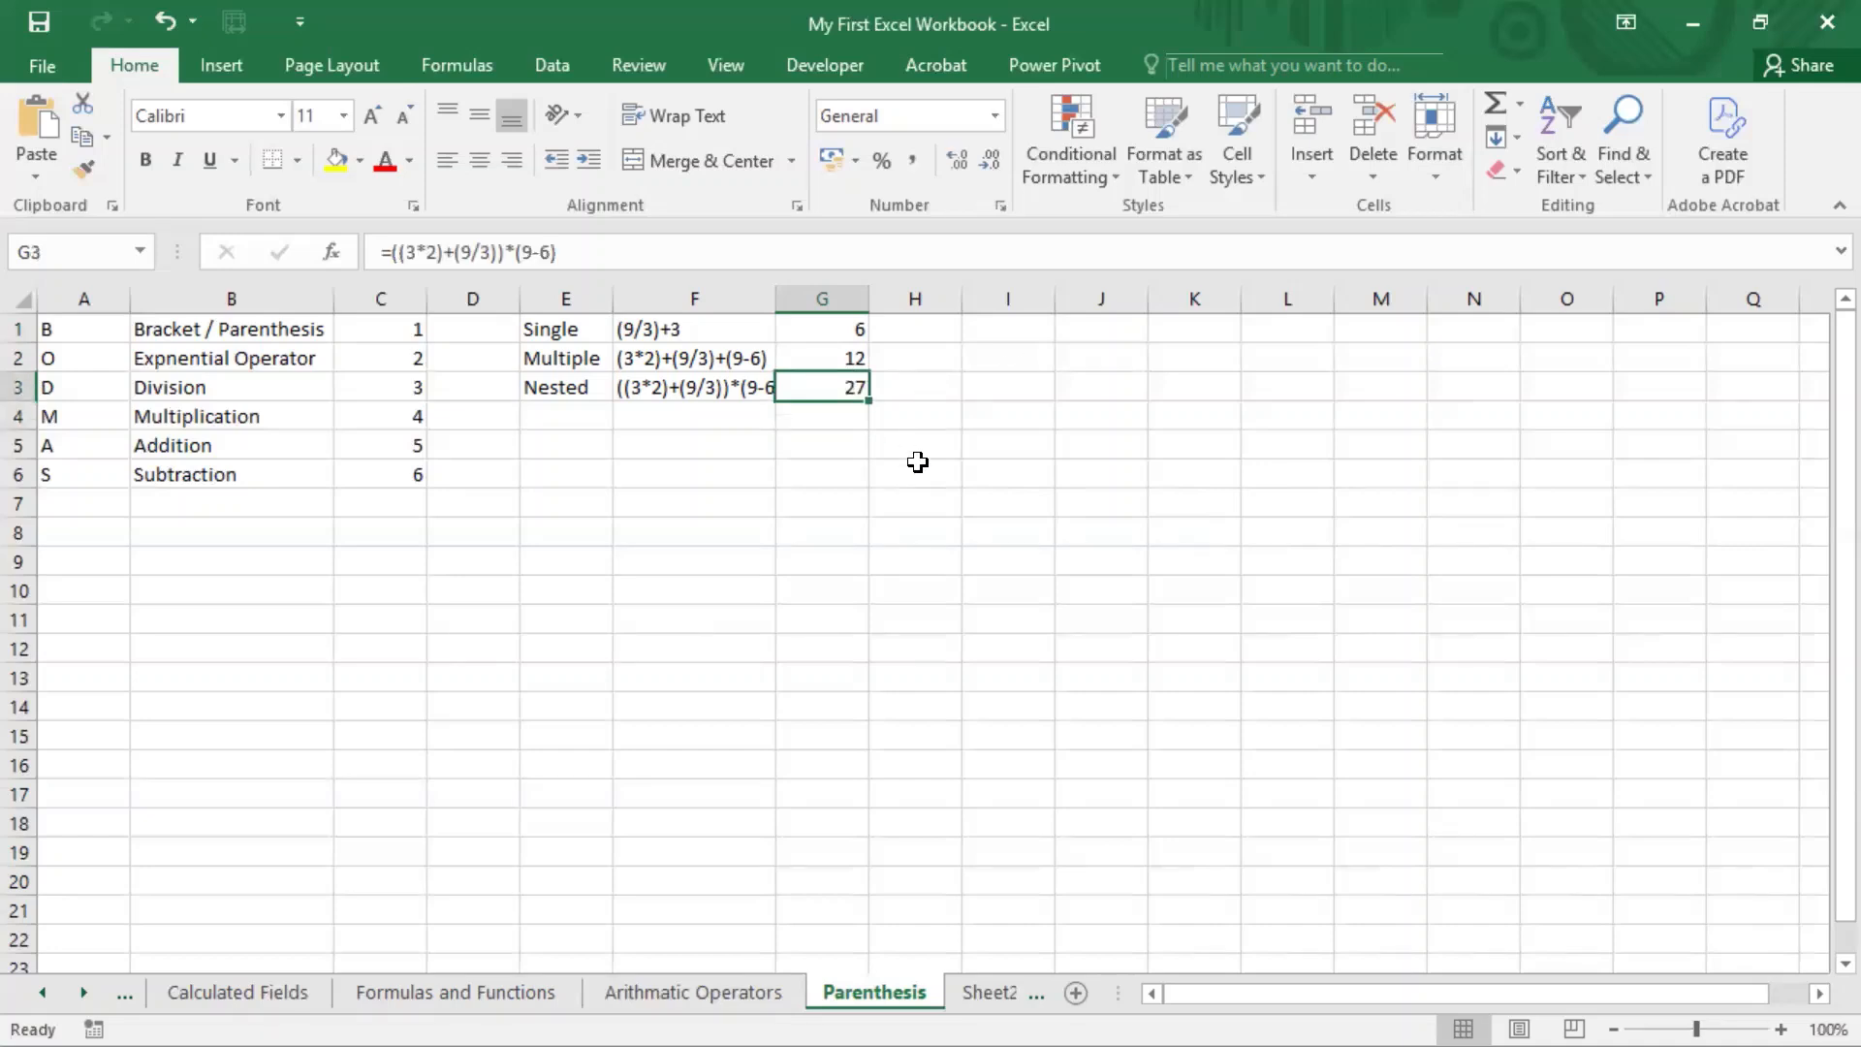
Step: Enter the simplified formula =(6+3)*3 in cell H3 beside the nested example
click(943, 384)
text(=()
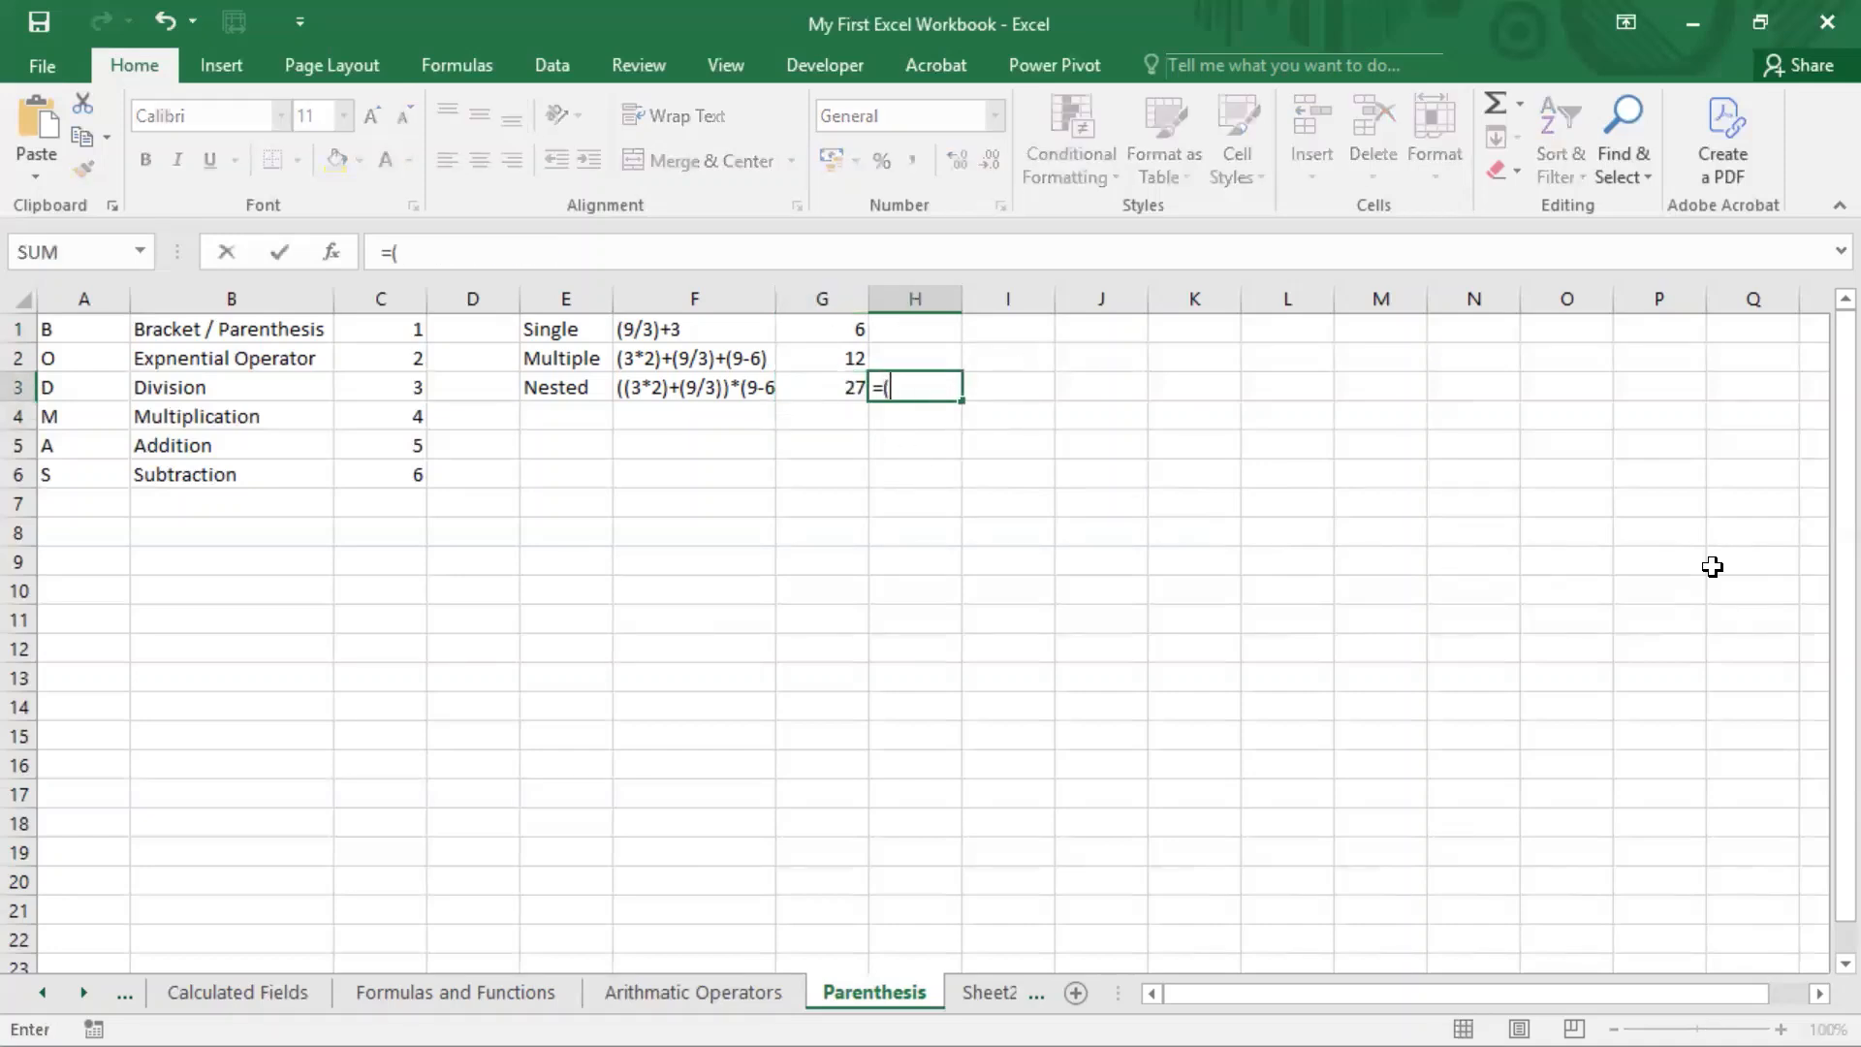
text(6+3)*3)
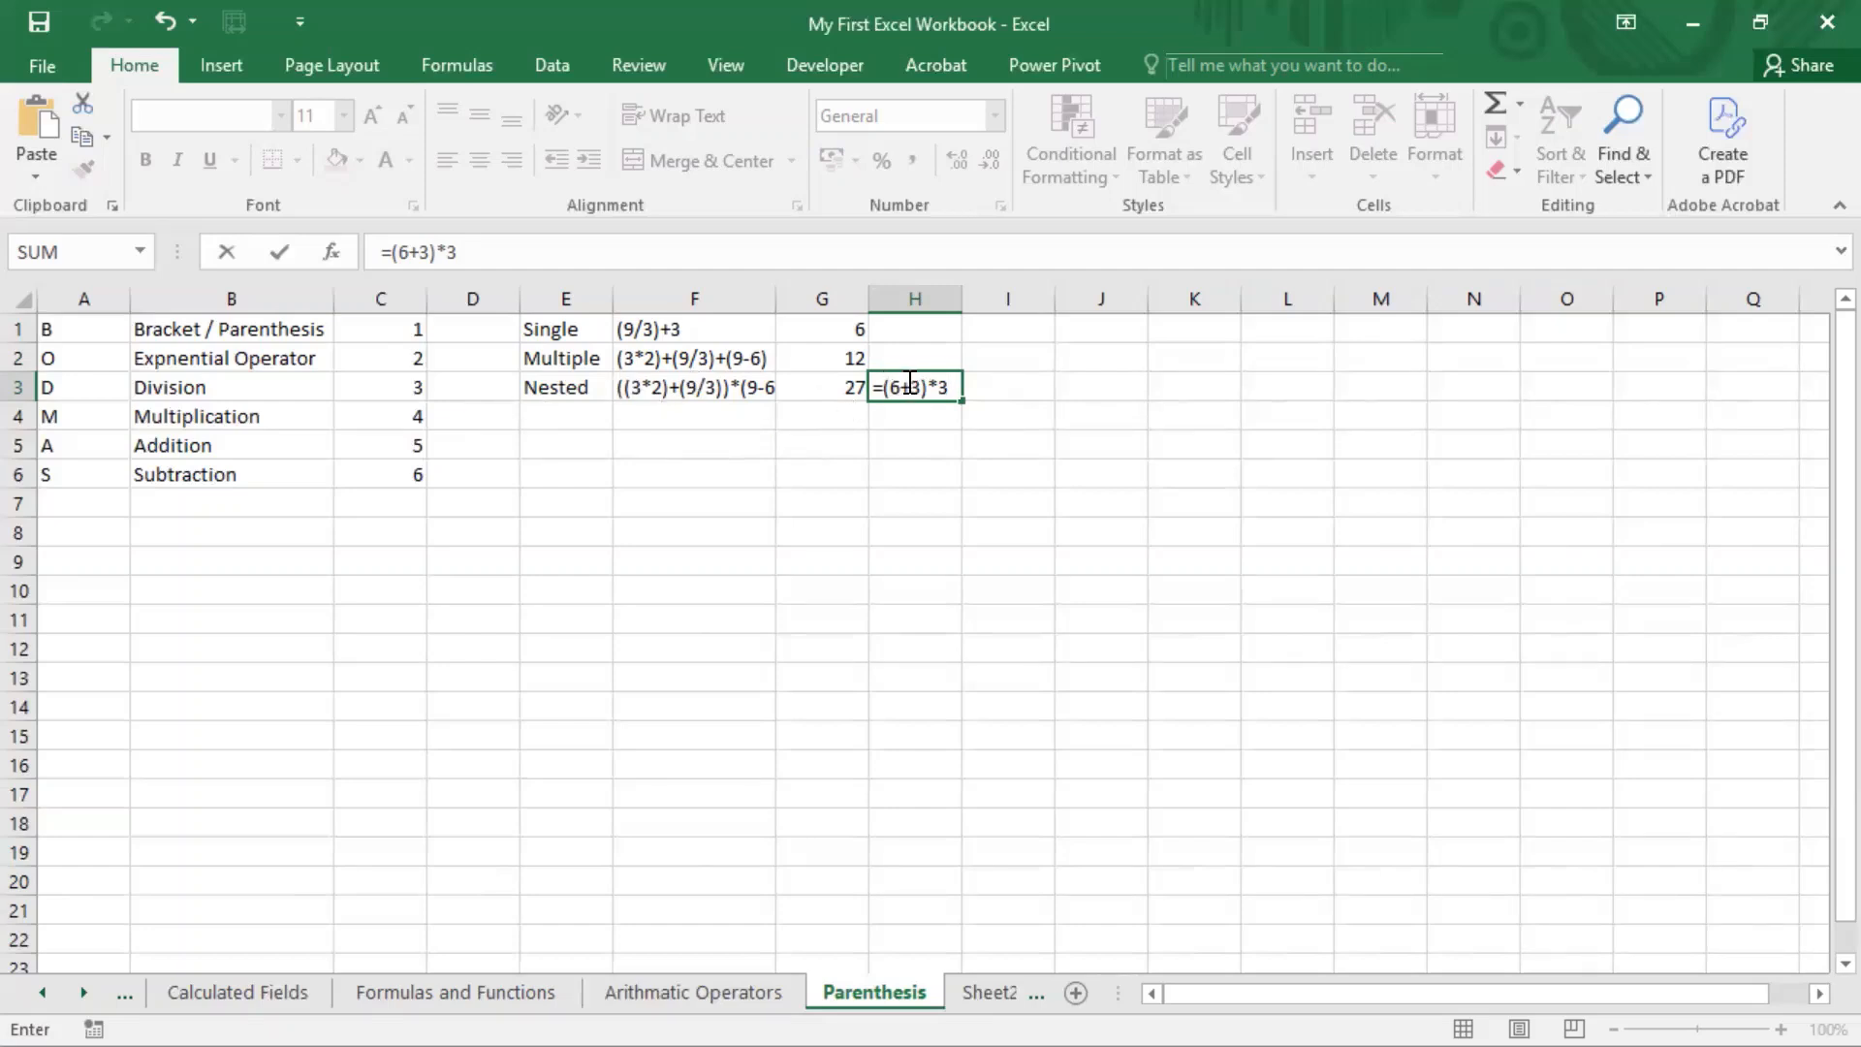
click(1023, 388)
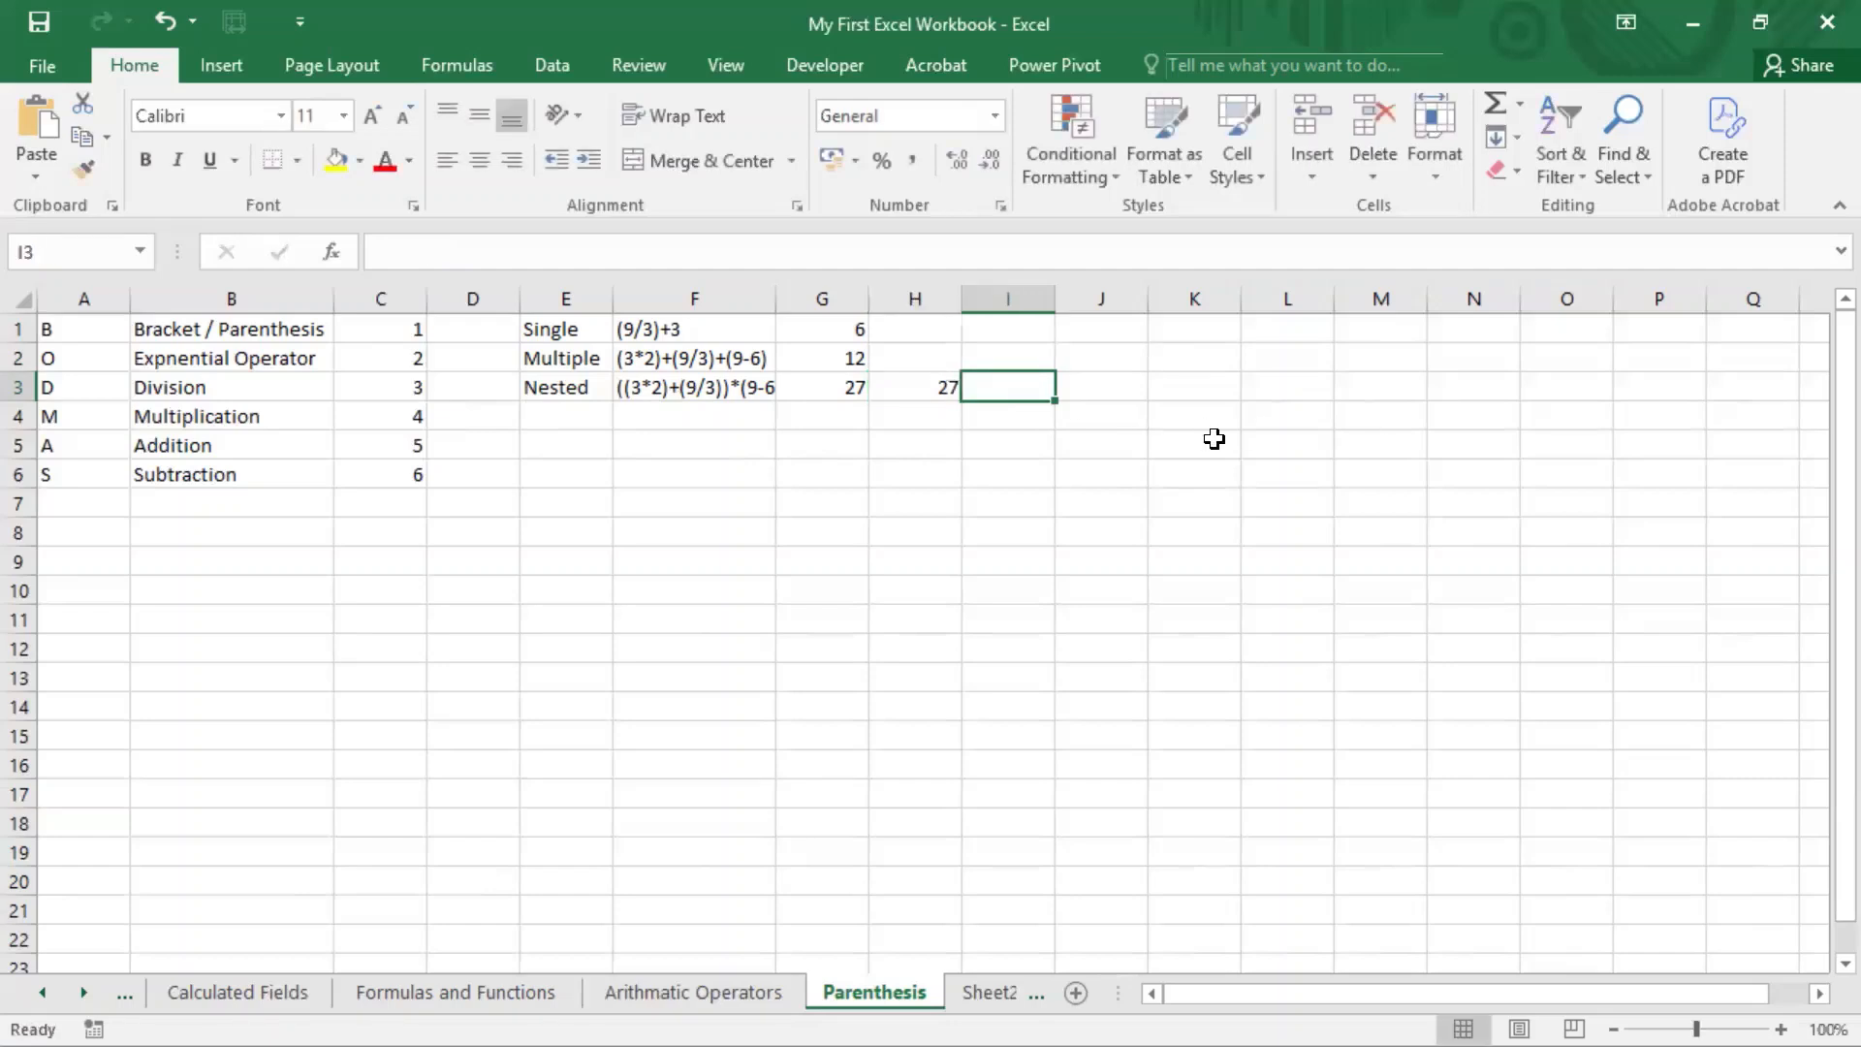
Step: Remove the equals sign from the formula in H3 so the cell holds the text (6+3)*3
key(F2)
key(Escape)
key(Left)
key(F2)
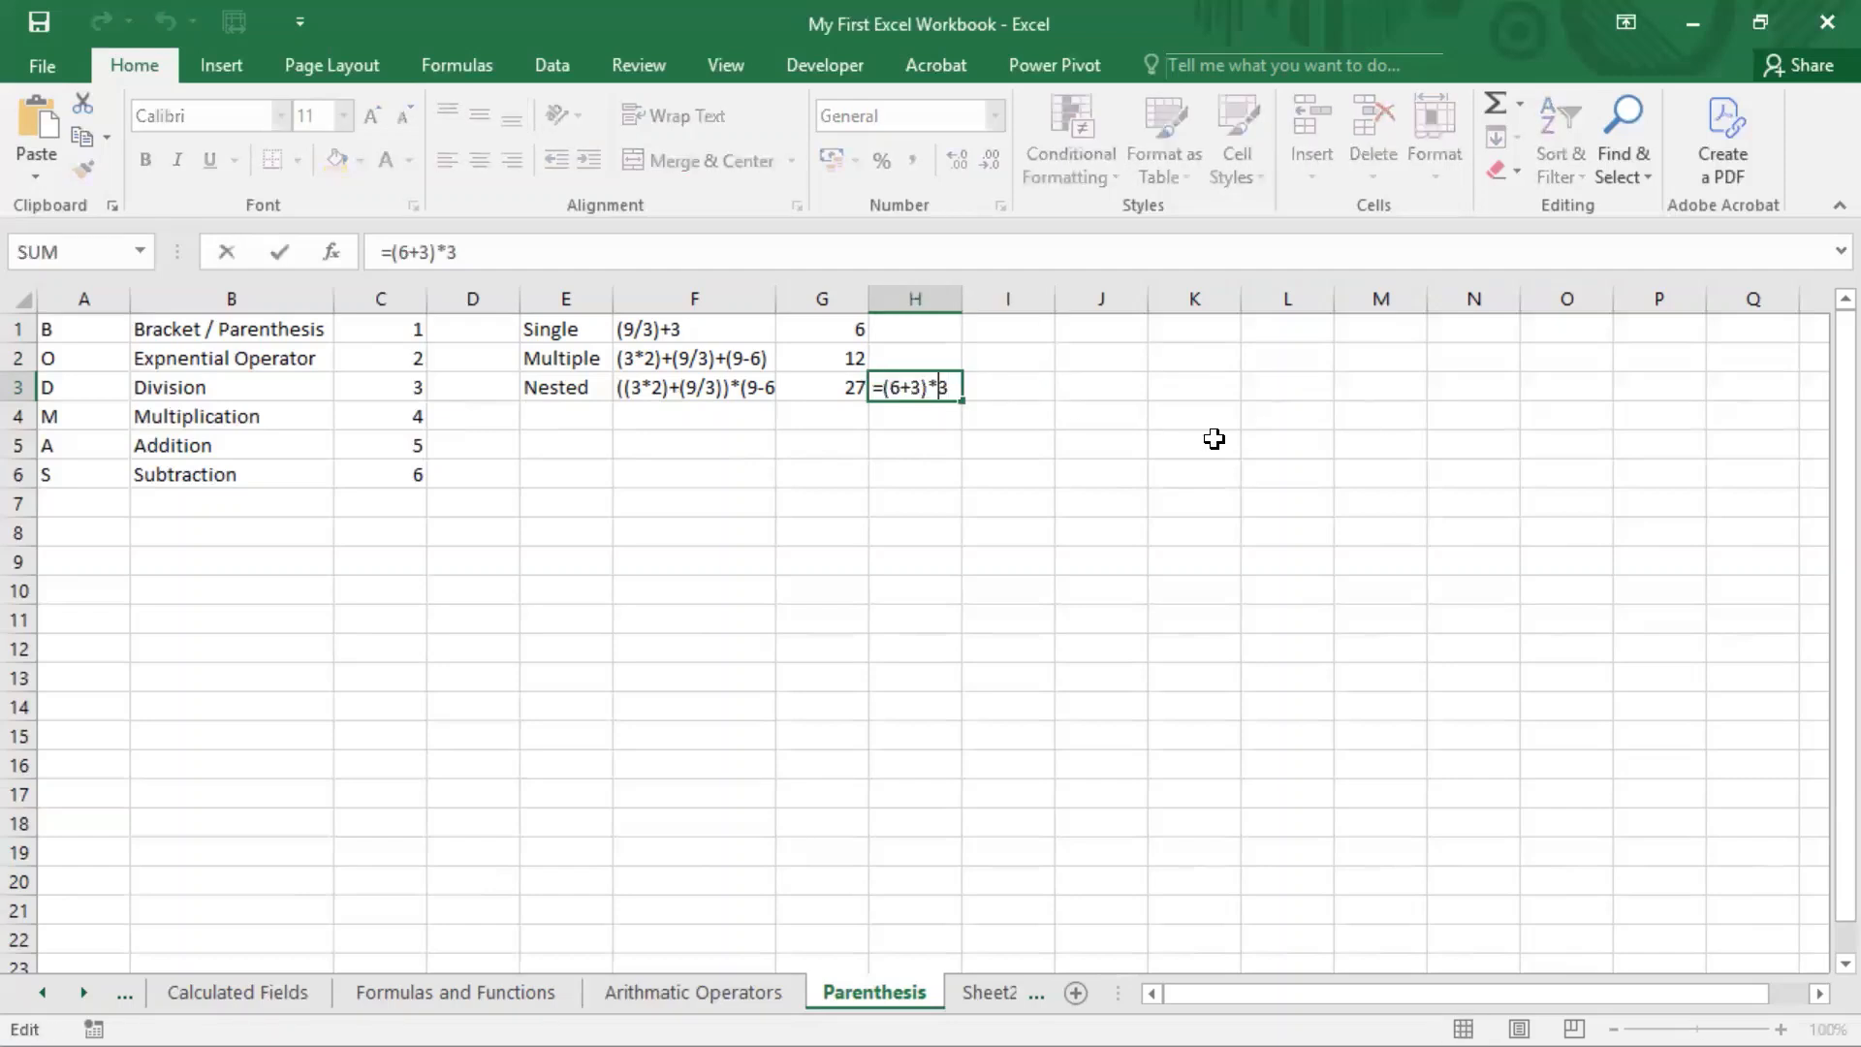
key(Left)
key(Left)
key(Left)
key(Left)
key(Left)
key(Left)
key(Left)
key(BackSpace)
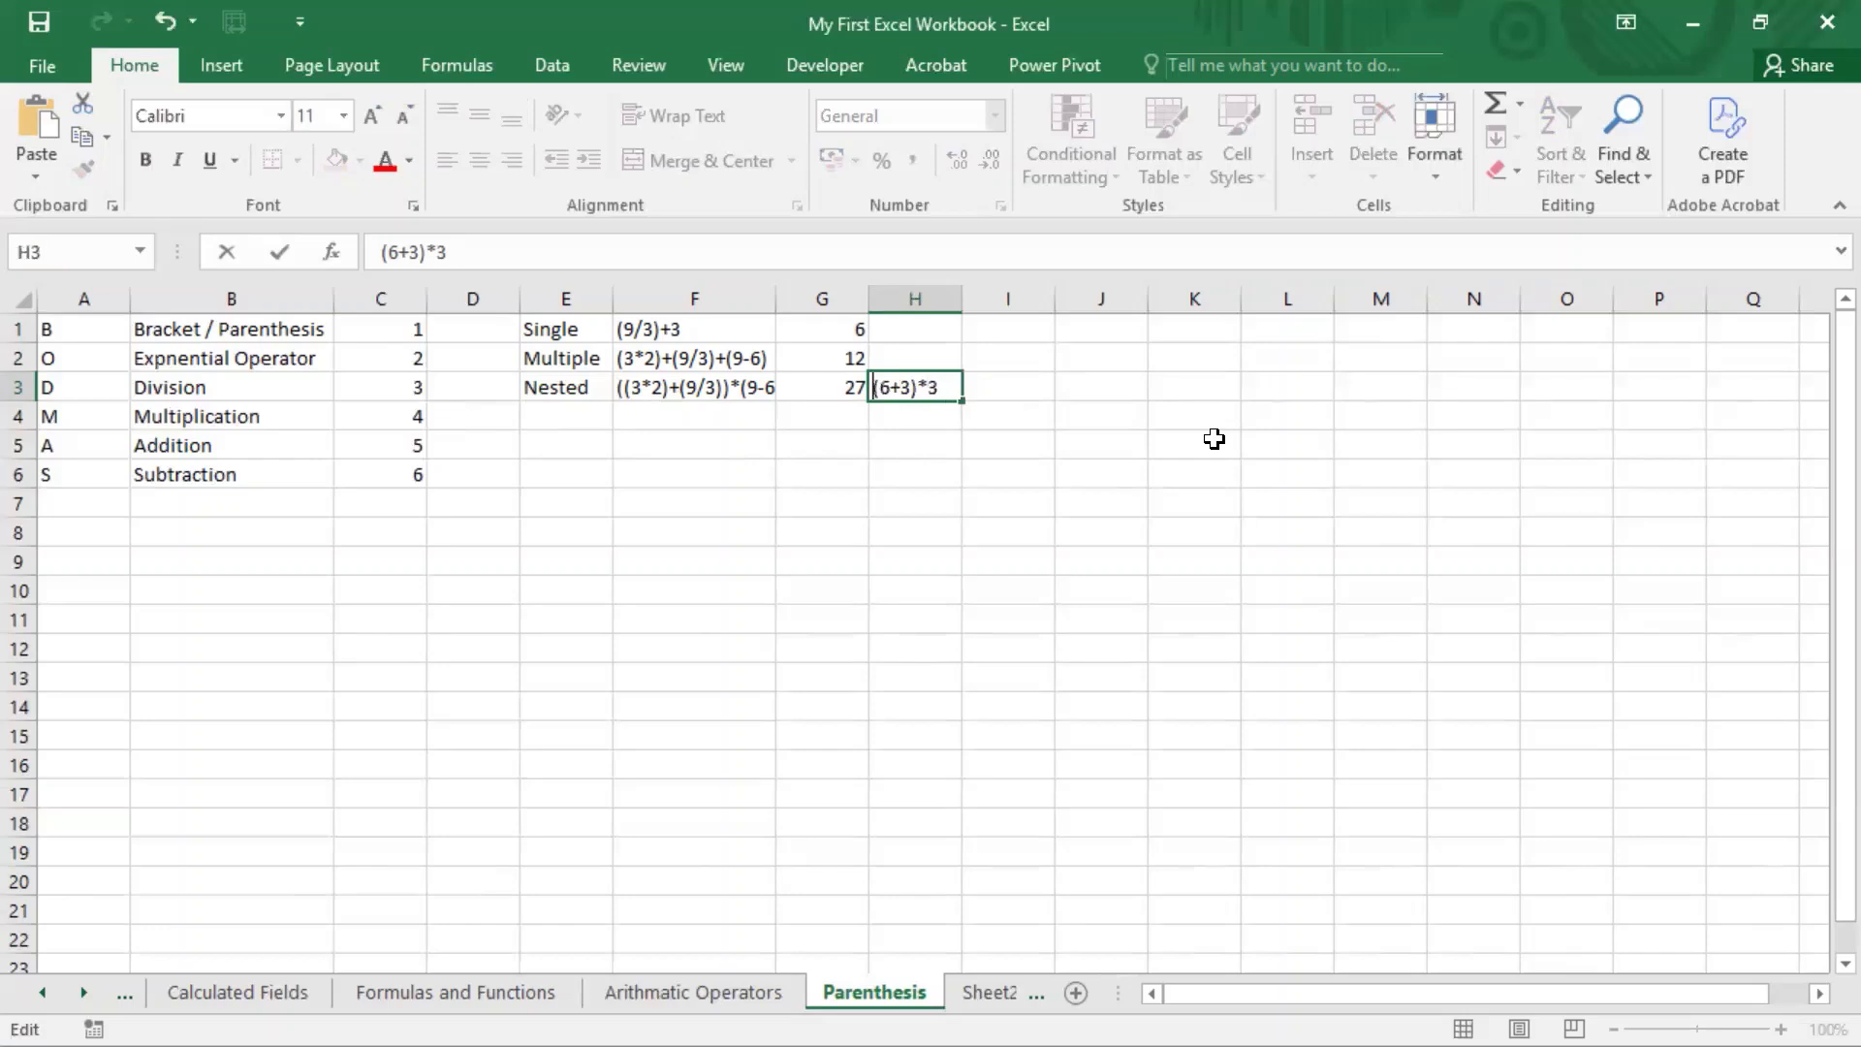
key(Return)
Step: Enter the next simplification, 9*3, as text in cell I3
key(Up)
key(Right)
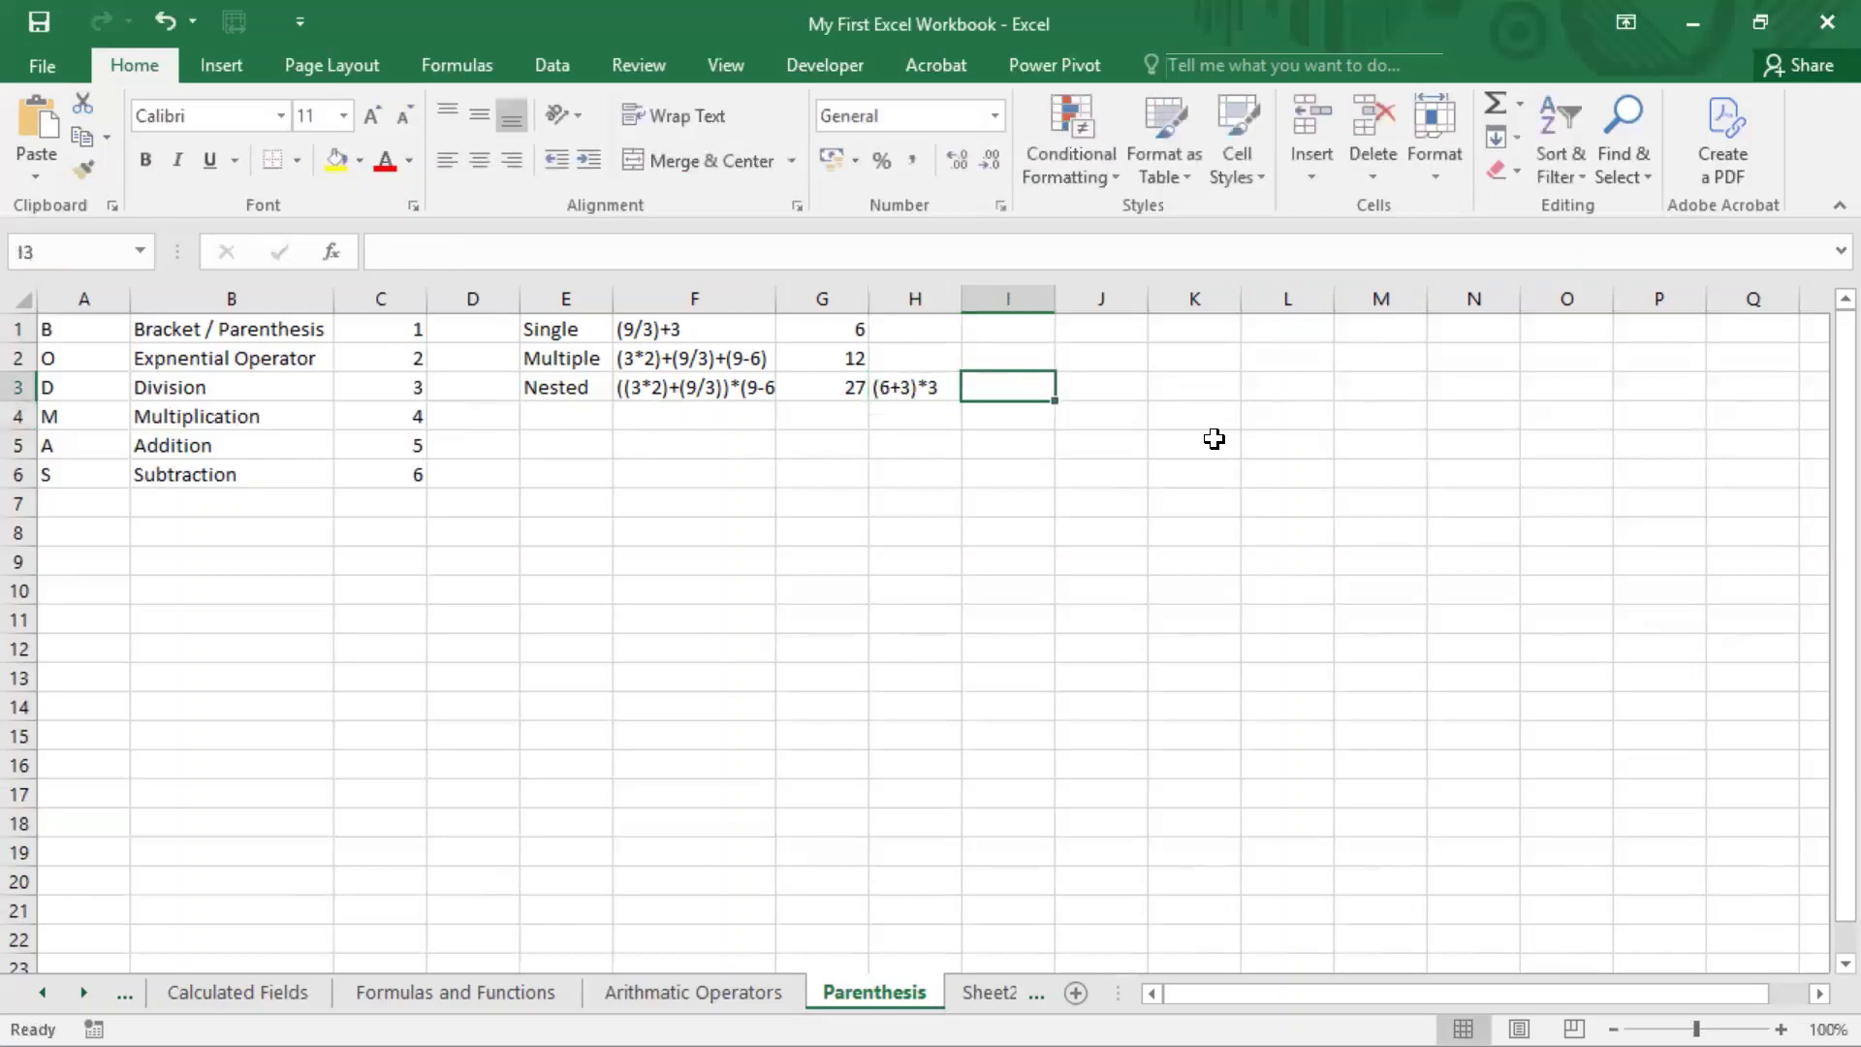
text(9*3)
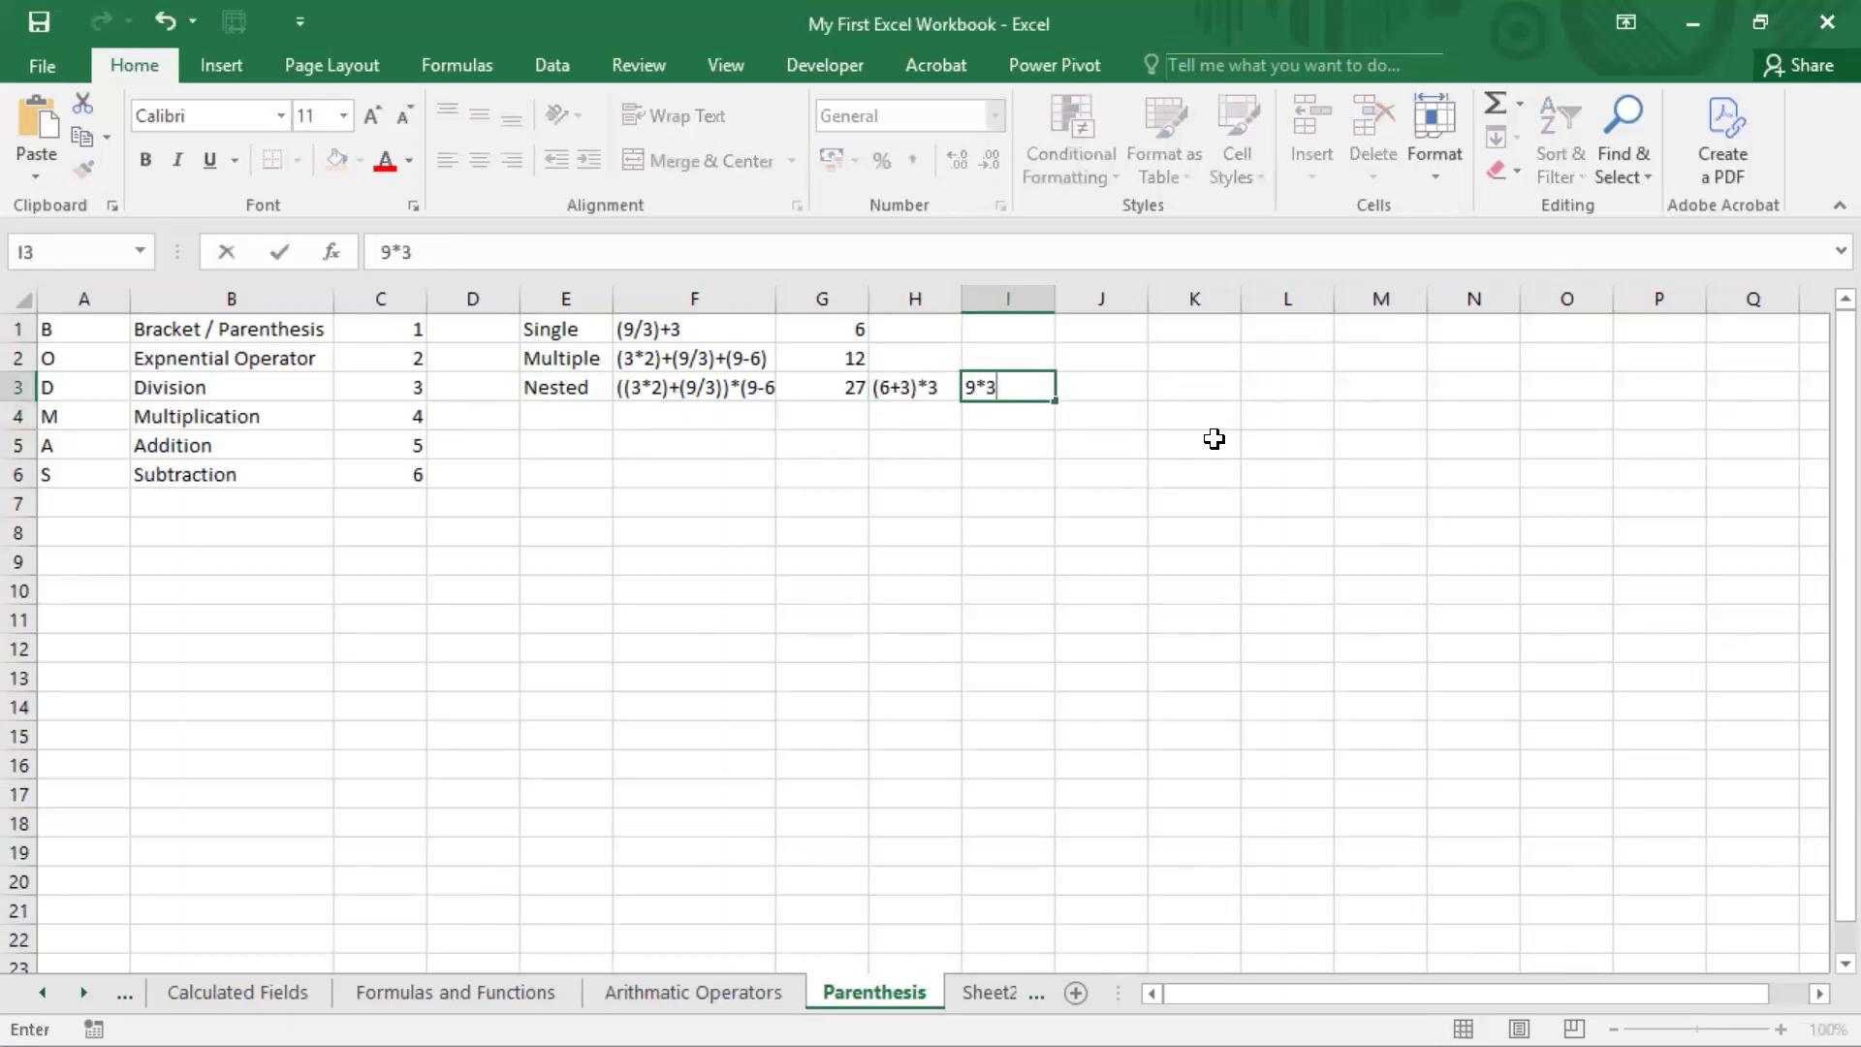
key(Return)
key(Up)
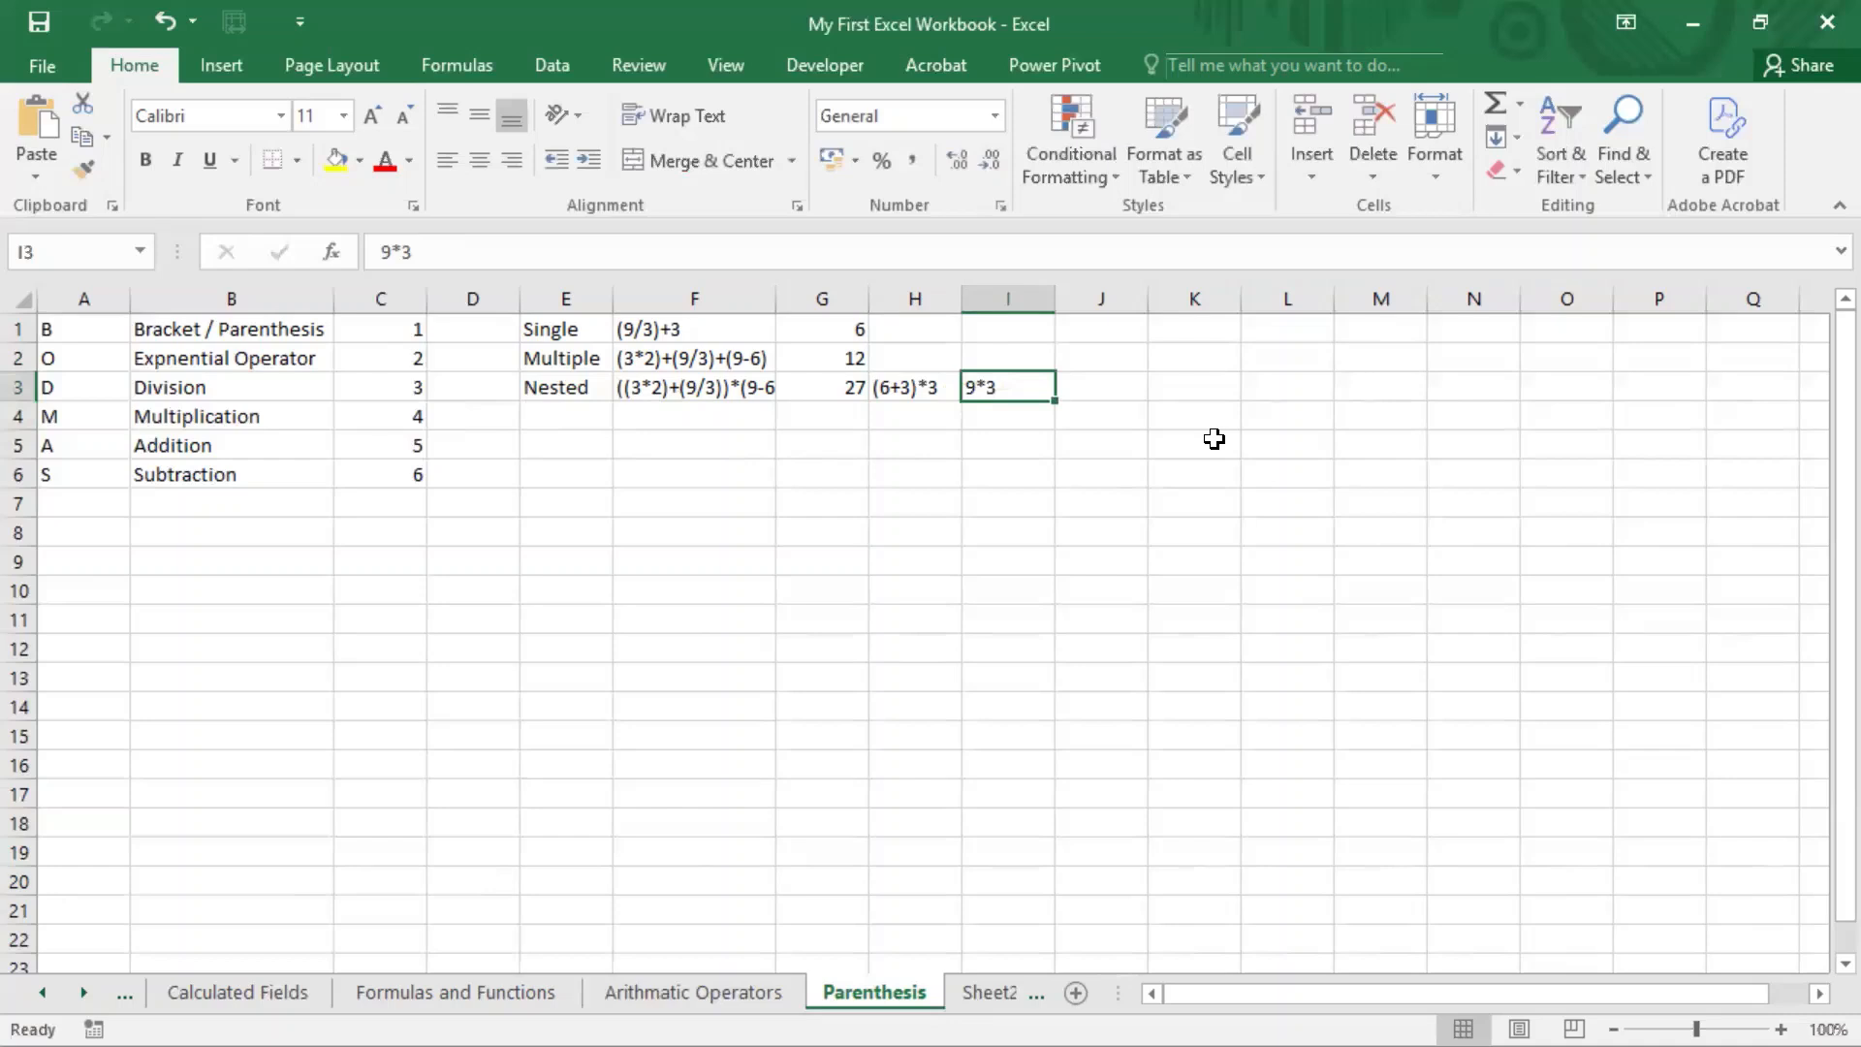
Step: Examine the nested expression in F3 and the parentheses and operator of its simplified form in H3
key(Left)
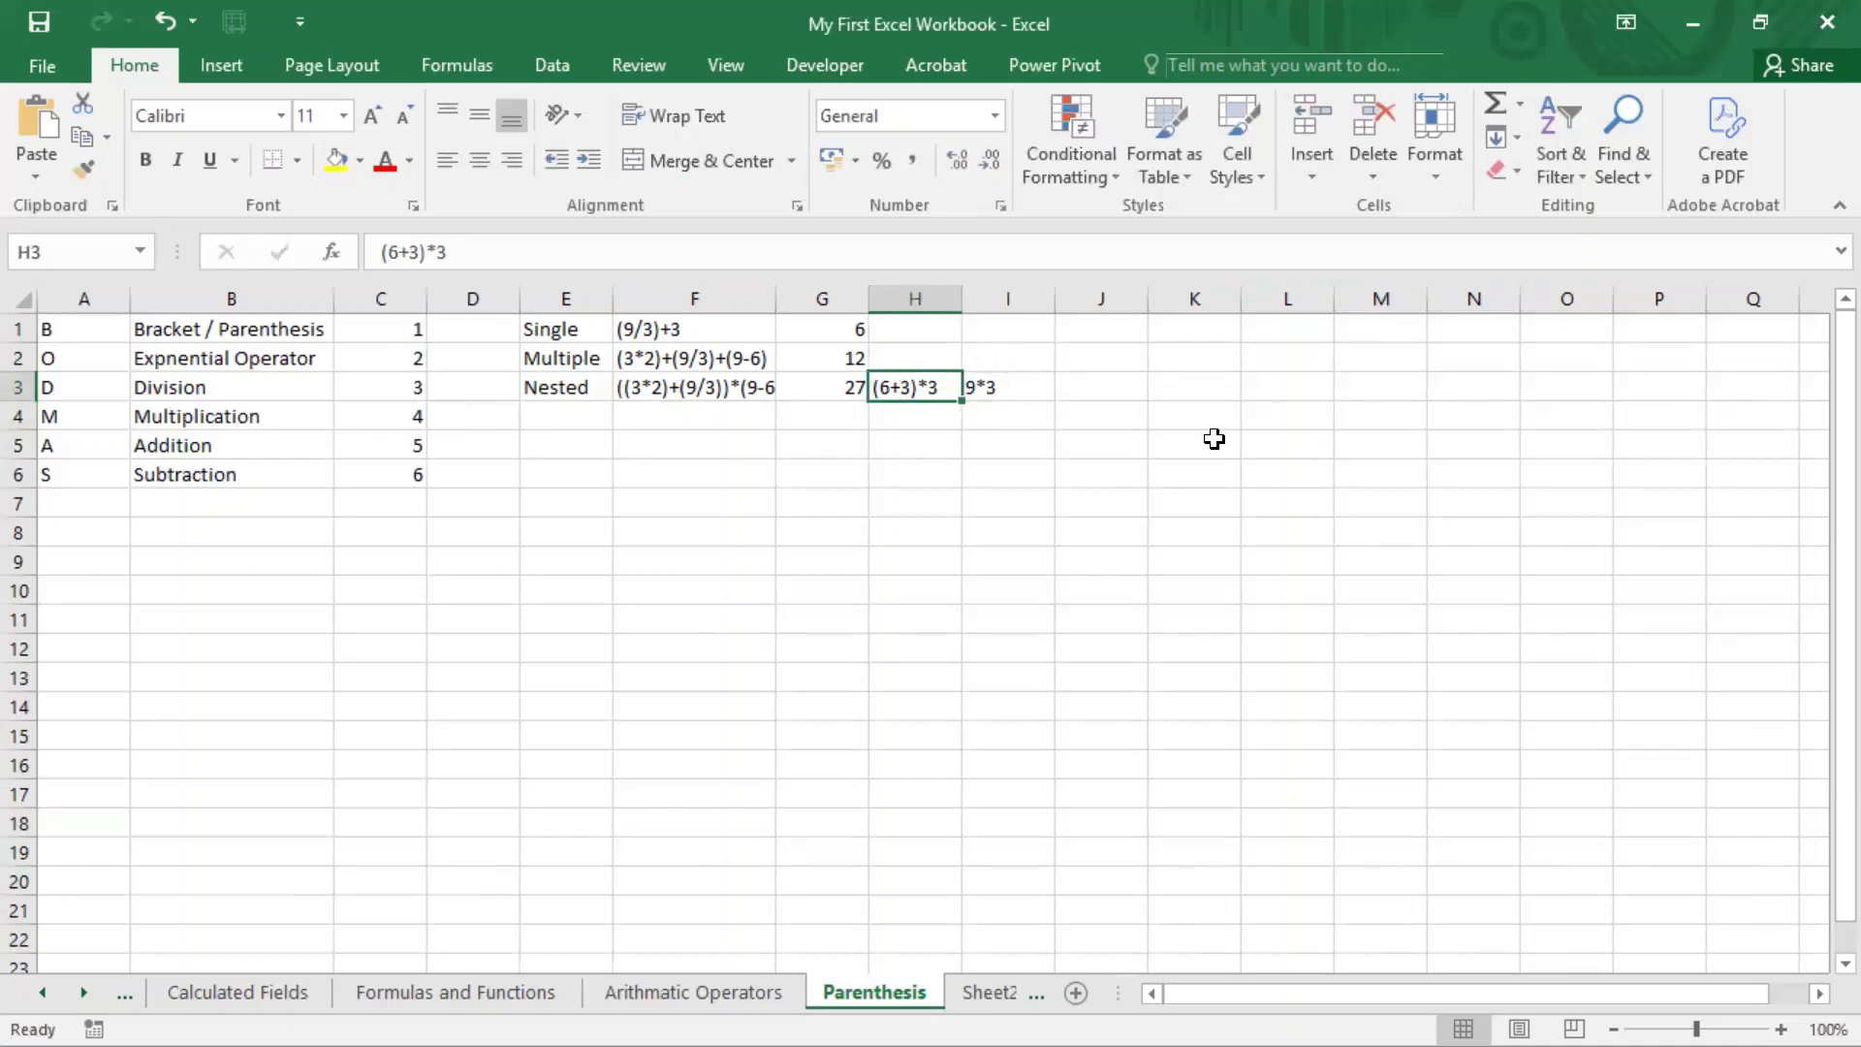
key(Left)
key(Left)
key(Left)
key(Right)
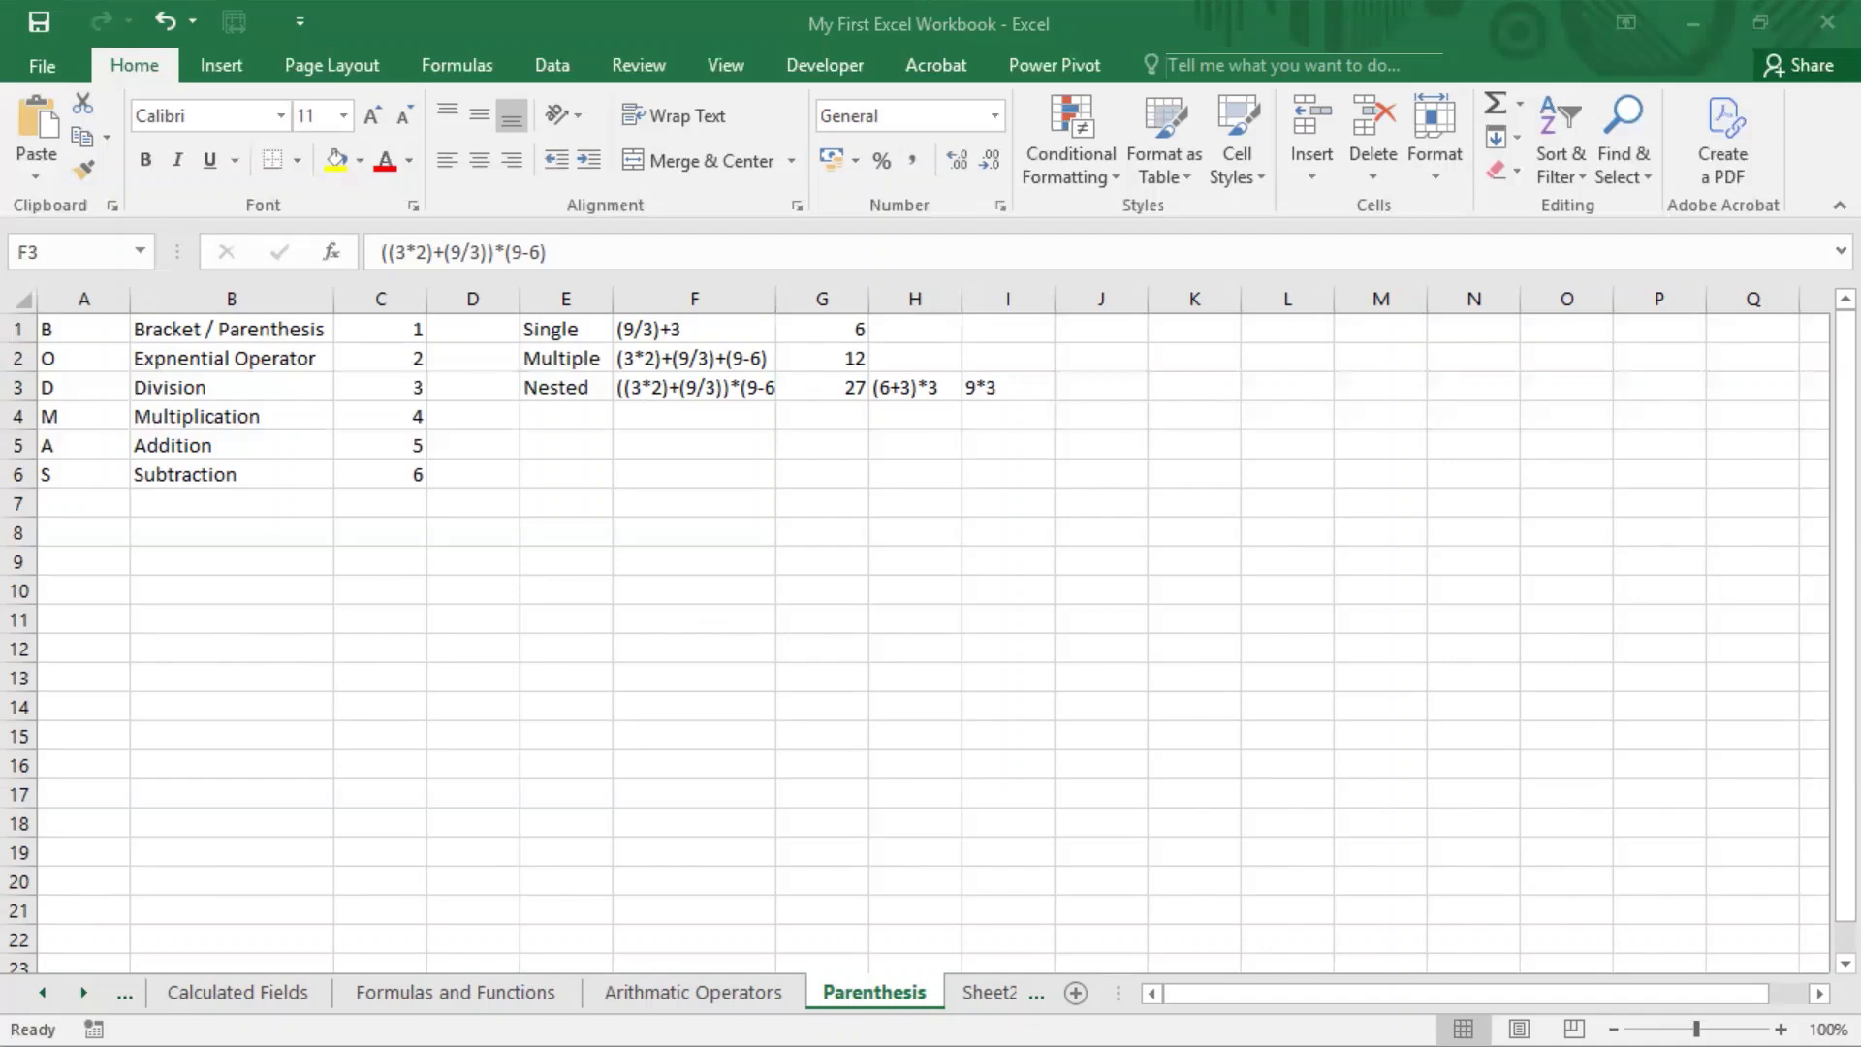
click(885, 391)
double_click(885, 385)
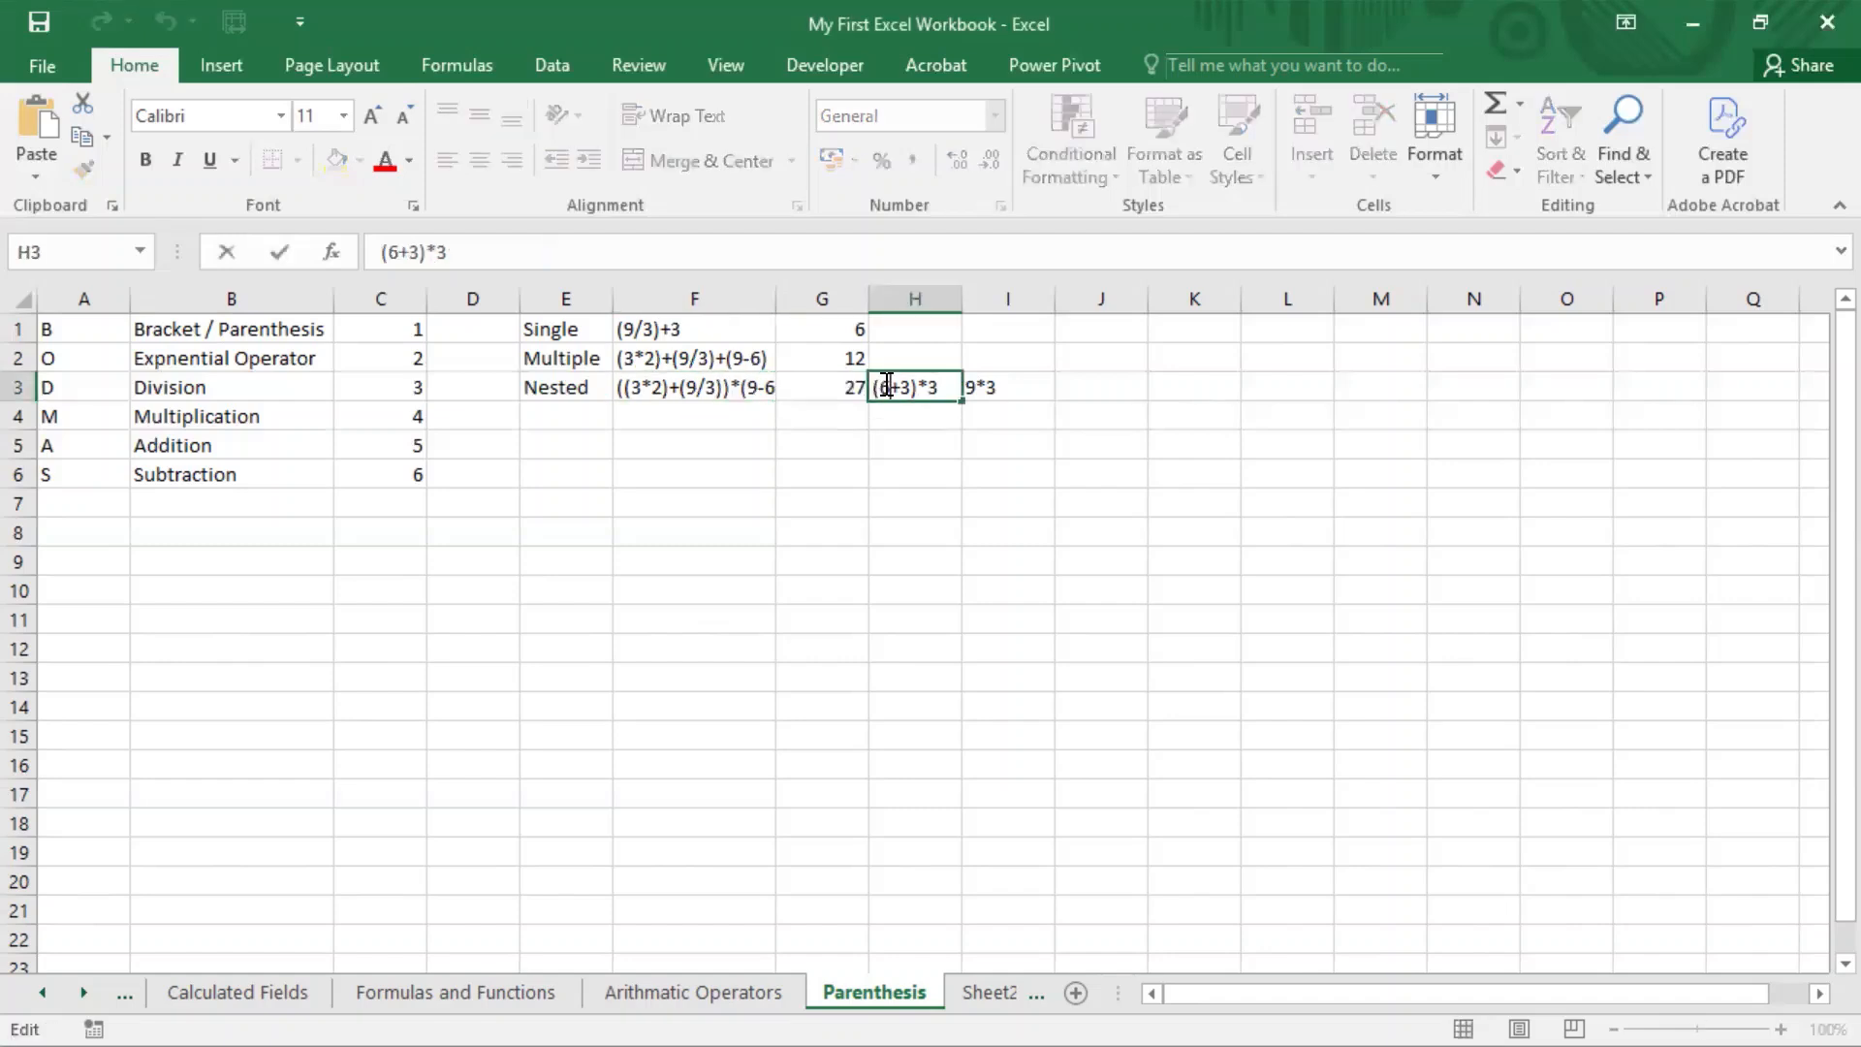
drag(916, 387, 928, 388)
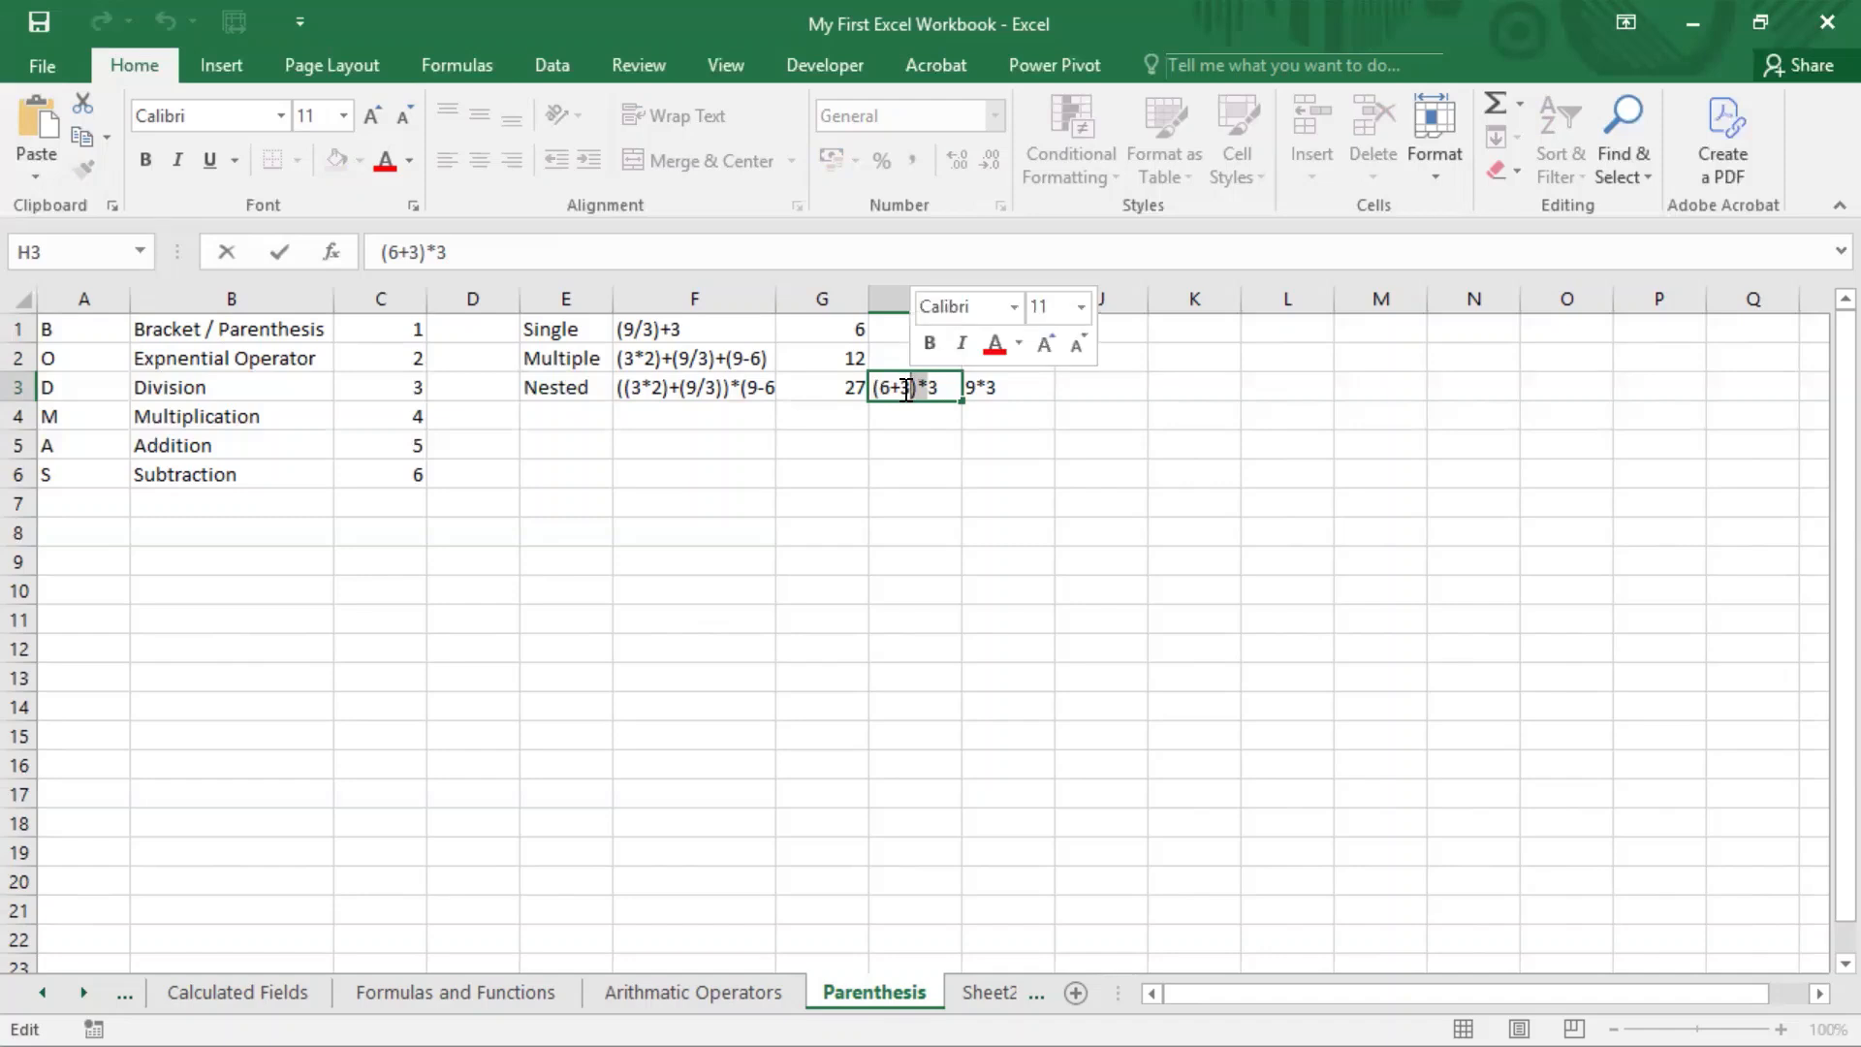
click(929, 2)
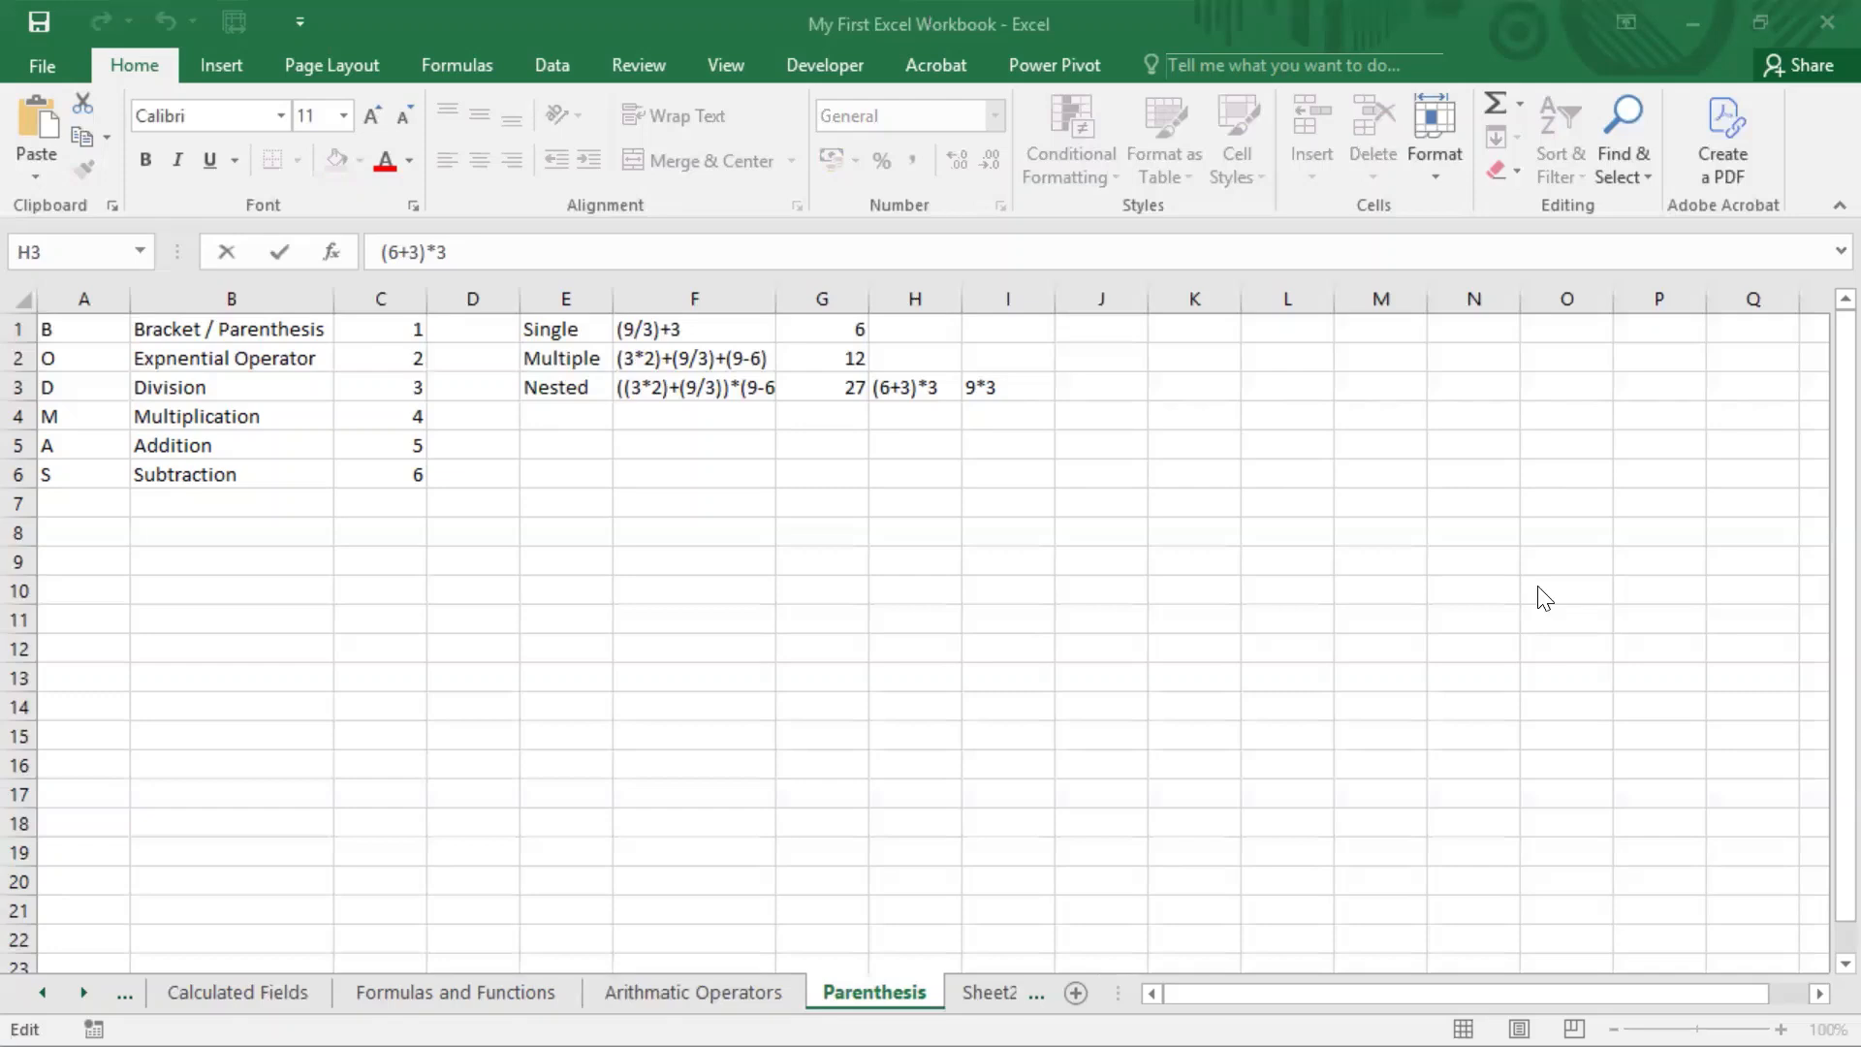
Step: Copy the single-parenthesis expression (9/3)+3 from F1 into F6
click(713, 321)
click(724, 348)
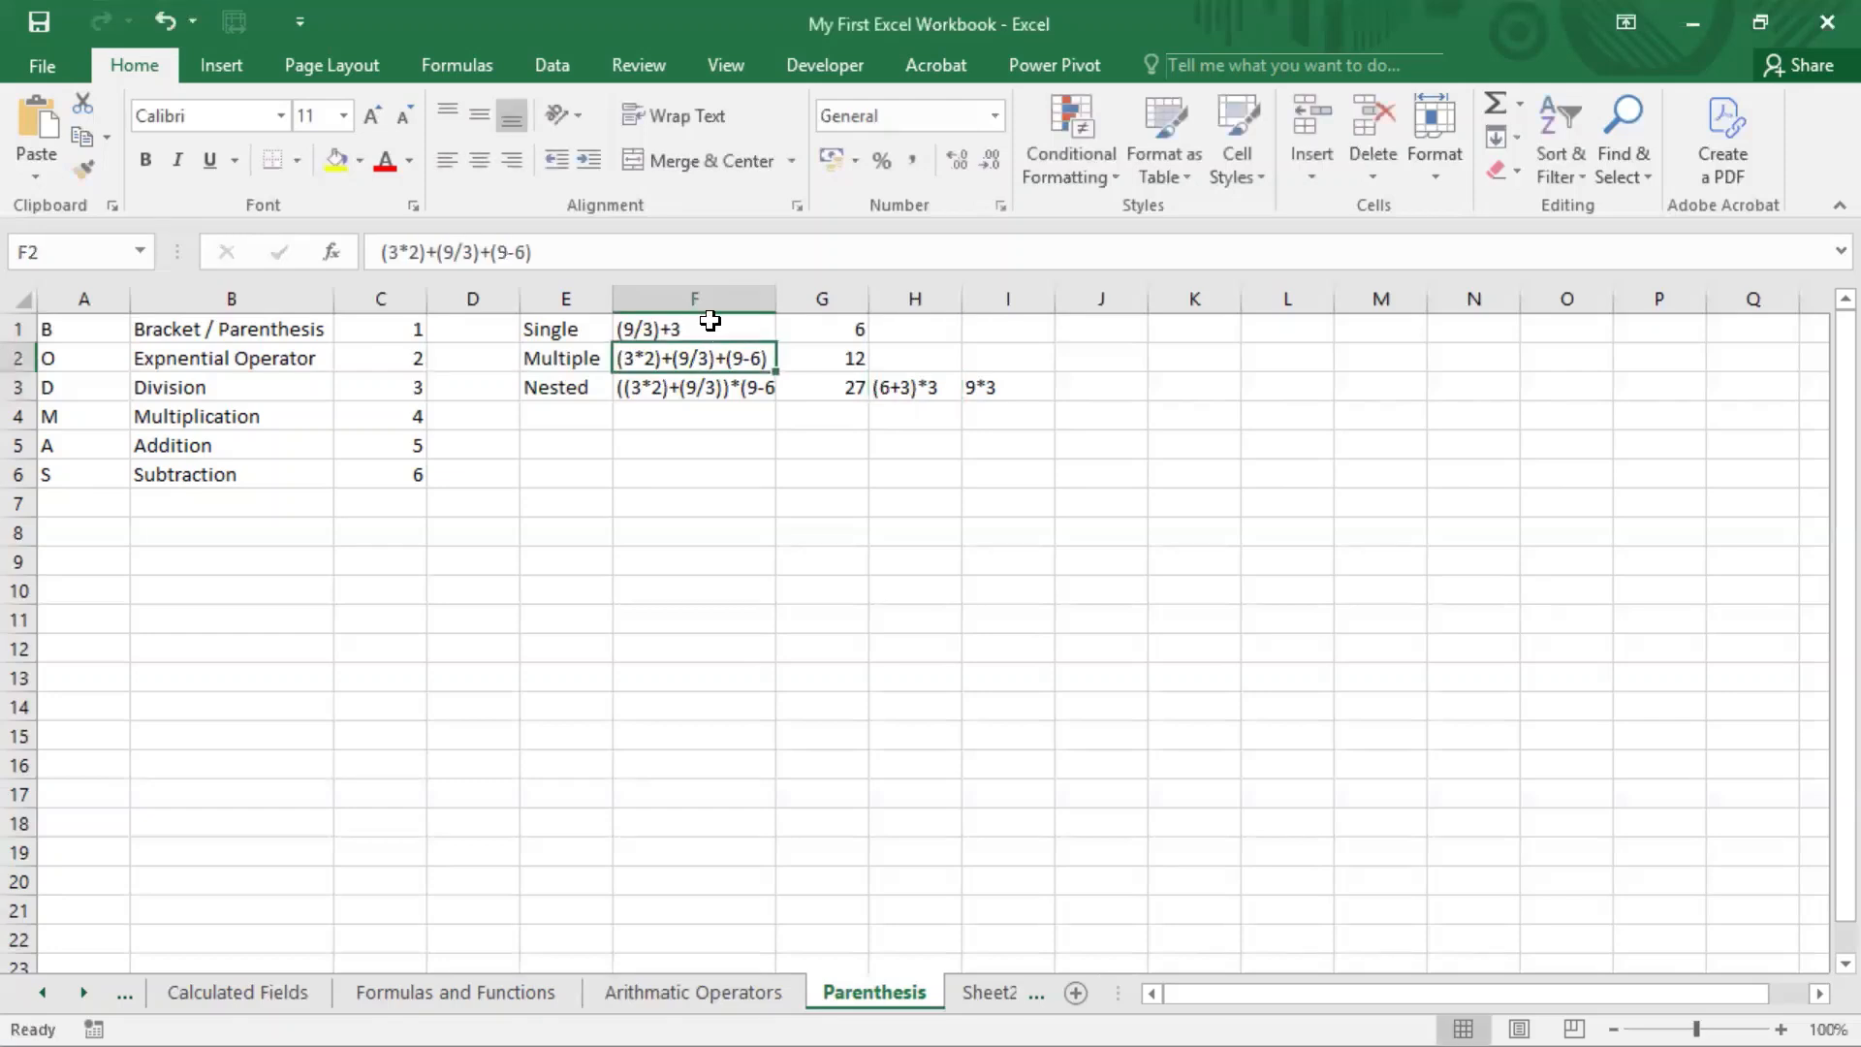
click(715, 320)
key(ctrl+c)
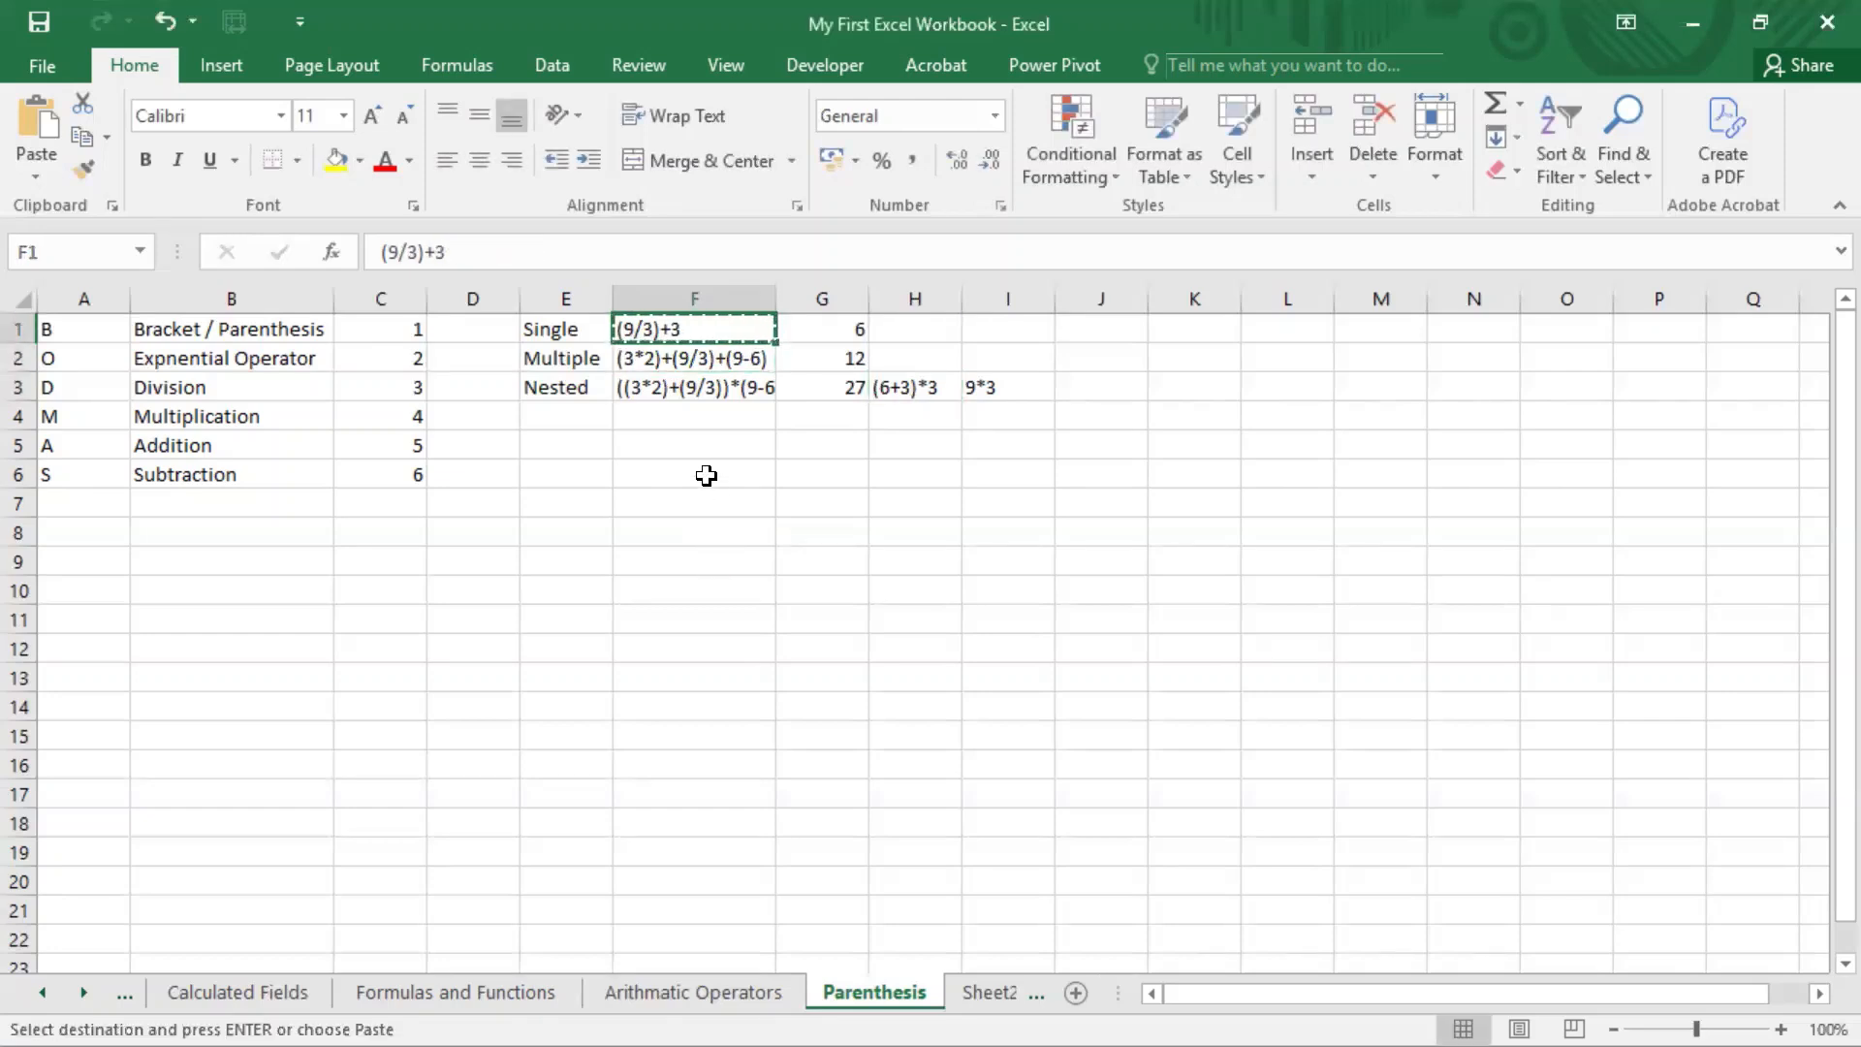
click(709, 475)
key(ctrl+v)
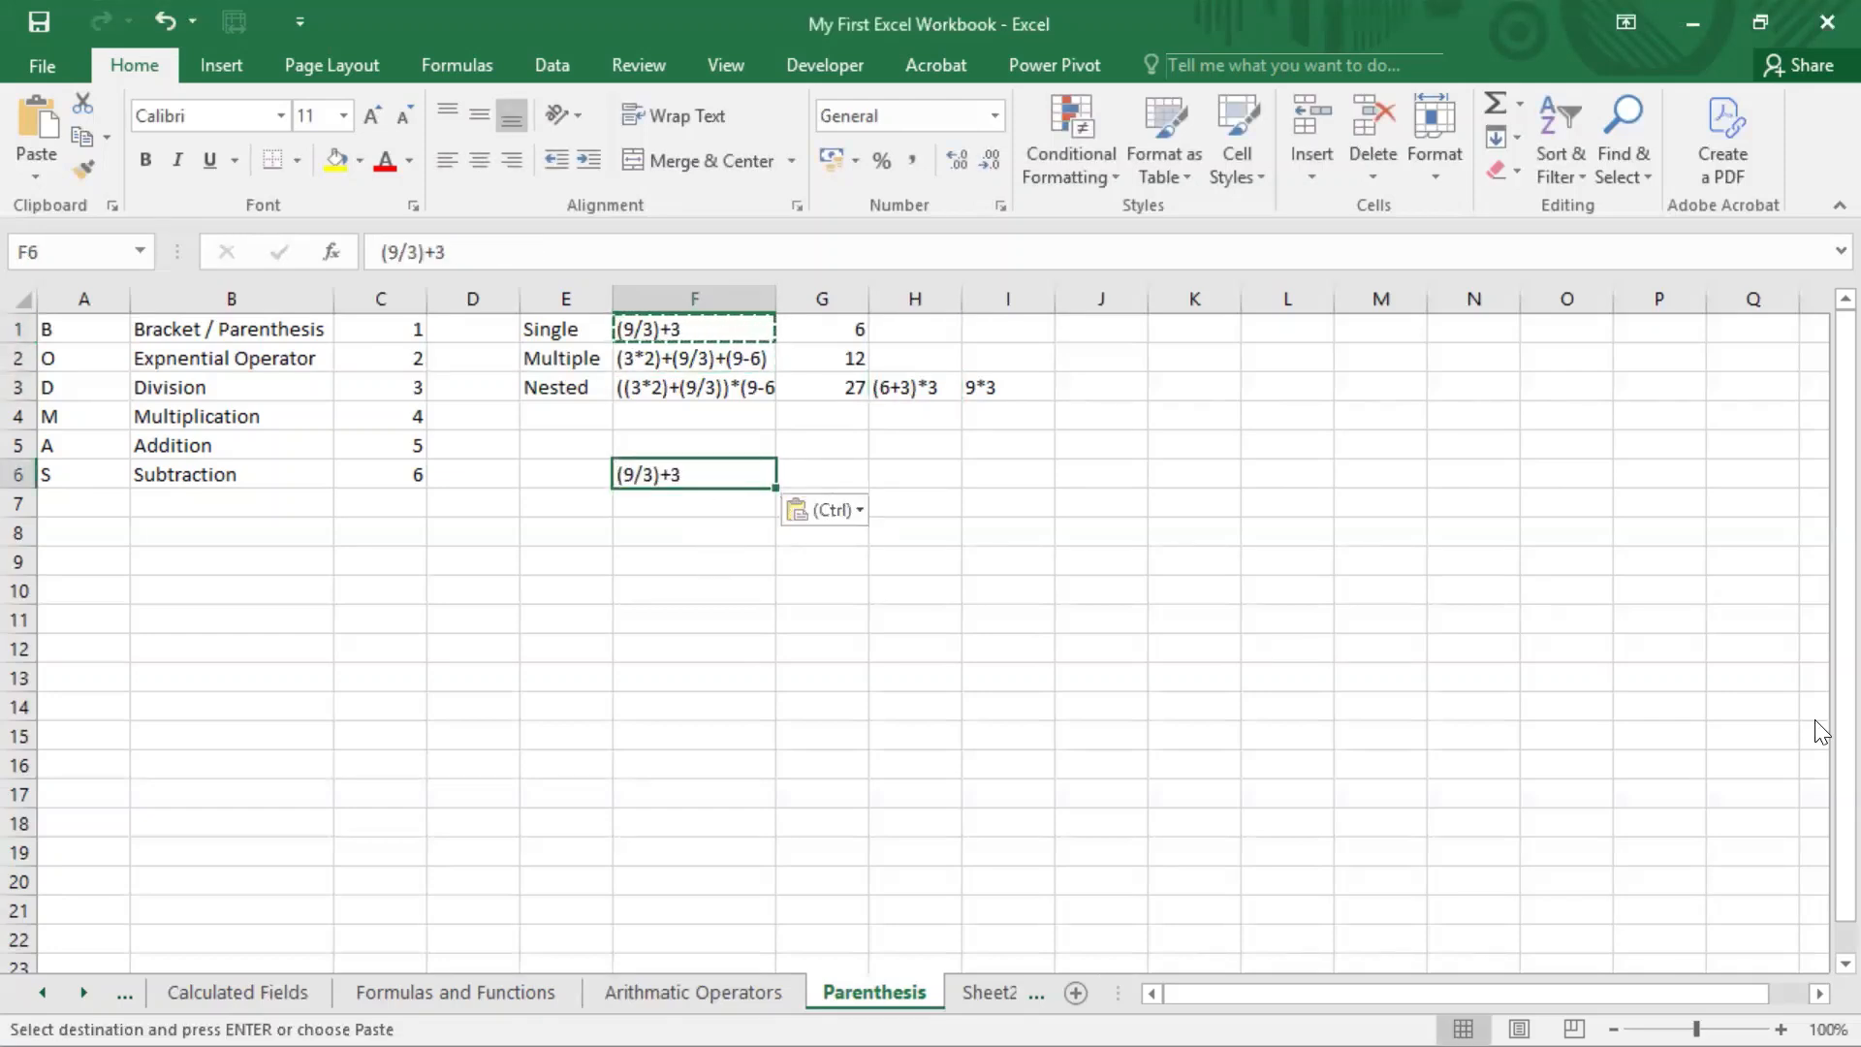
key(Escape)
Step: Remove both parentheses from the expression in F6, leaving 9/3+3
key(F2)
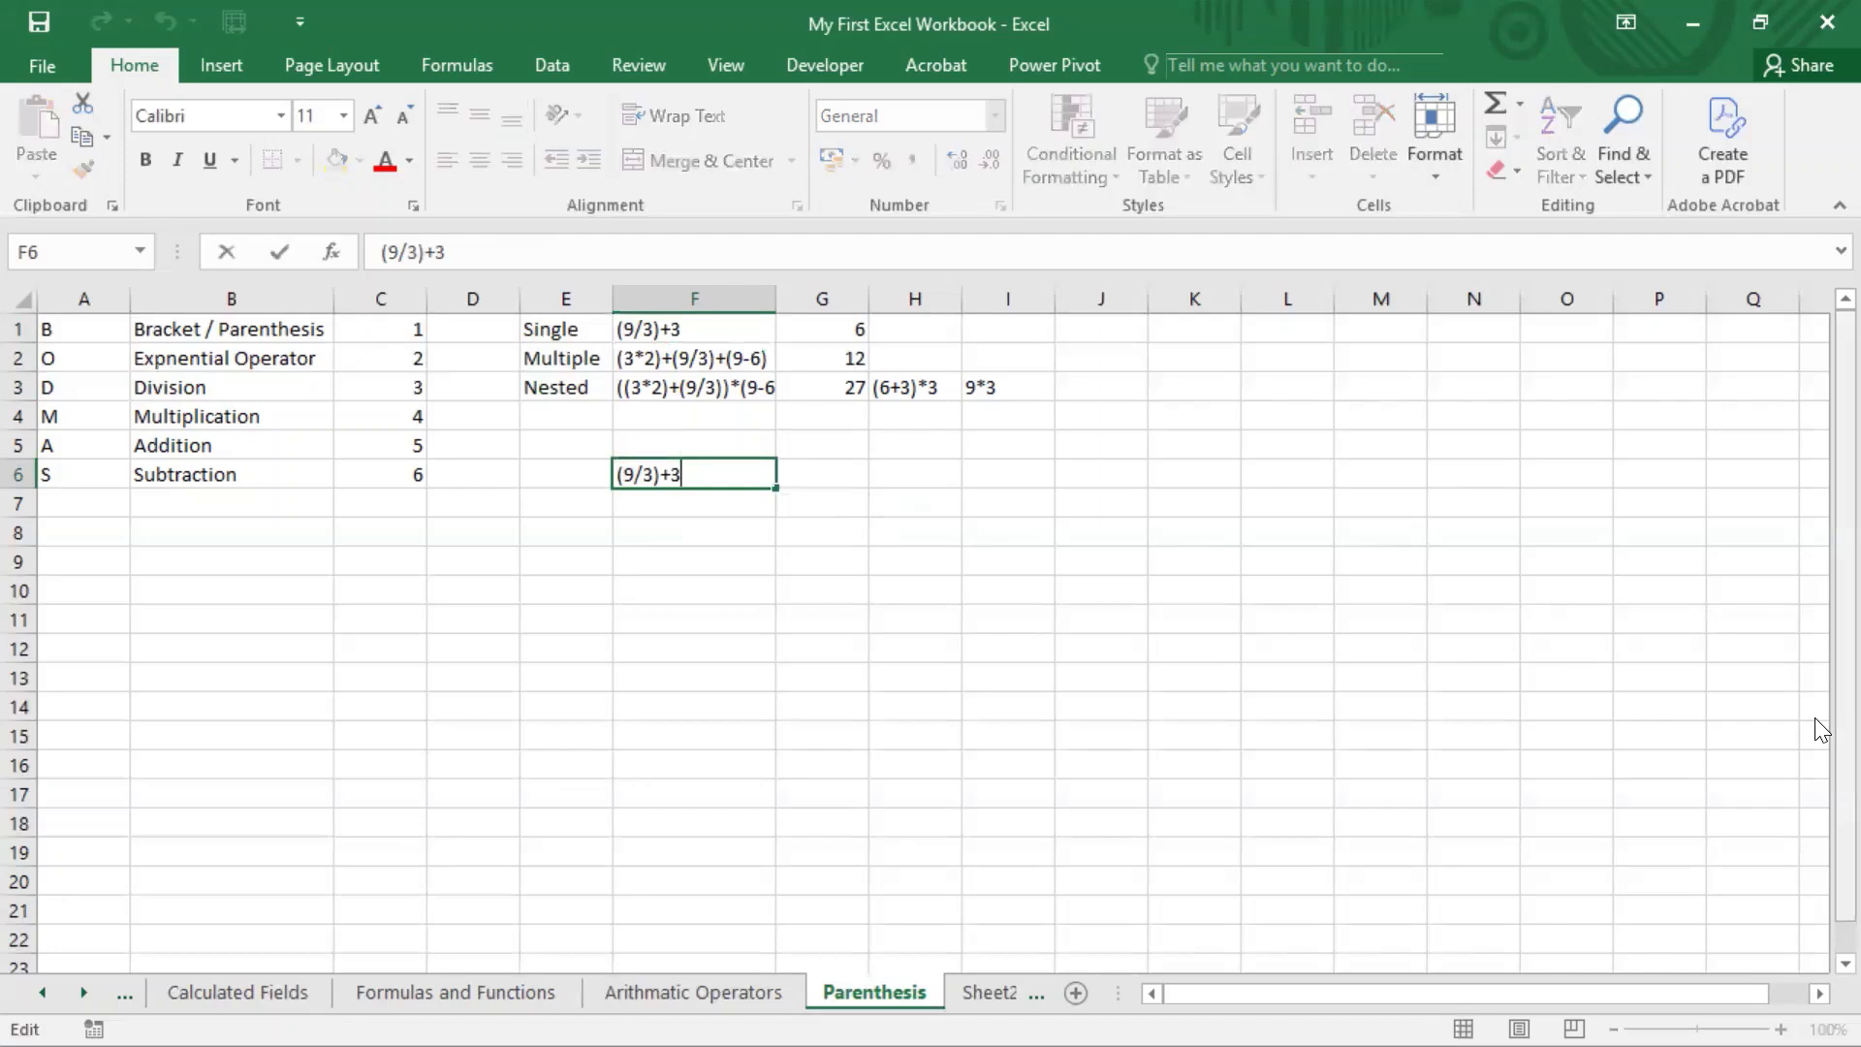
key(Left)
key(Left)
key(BackSpace)
key(Left)
key(Left)
key(Left)
key(BackSpace)
key(Return)
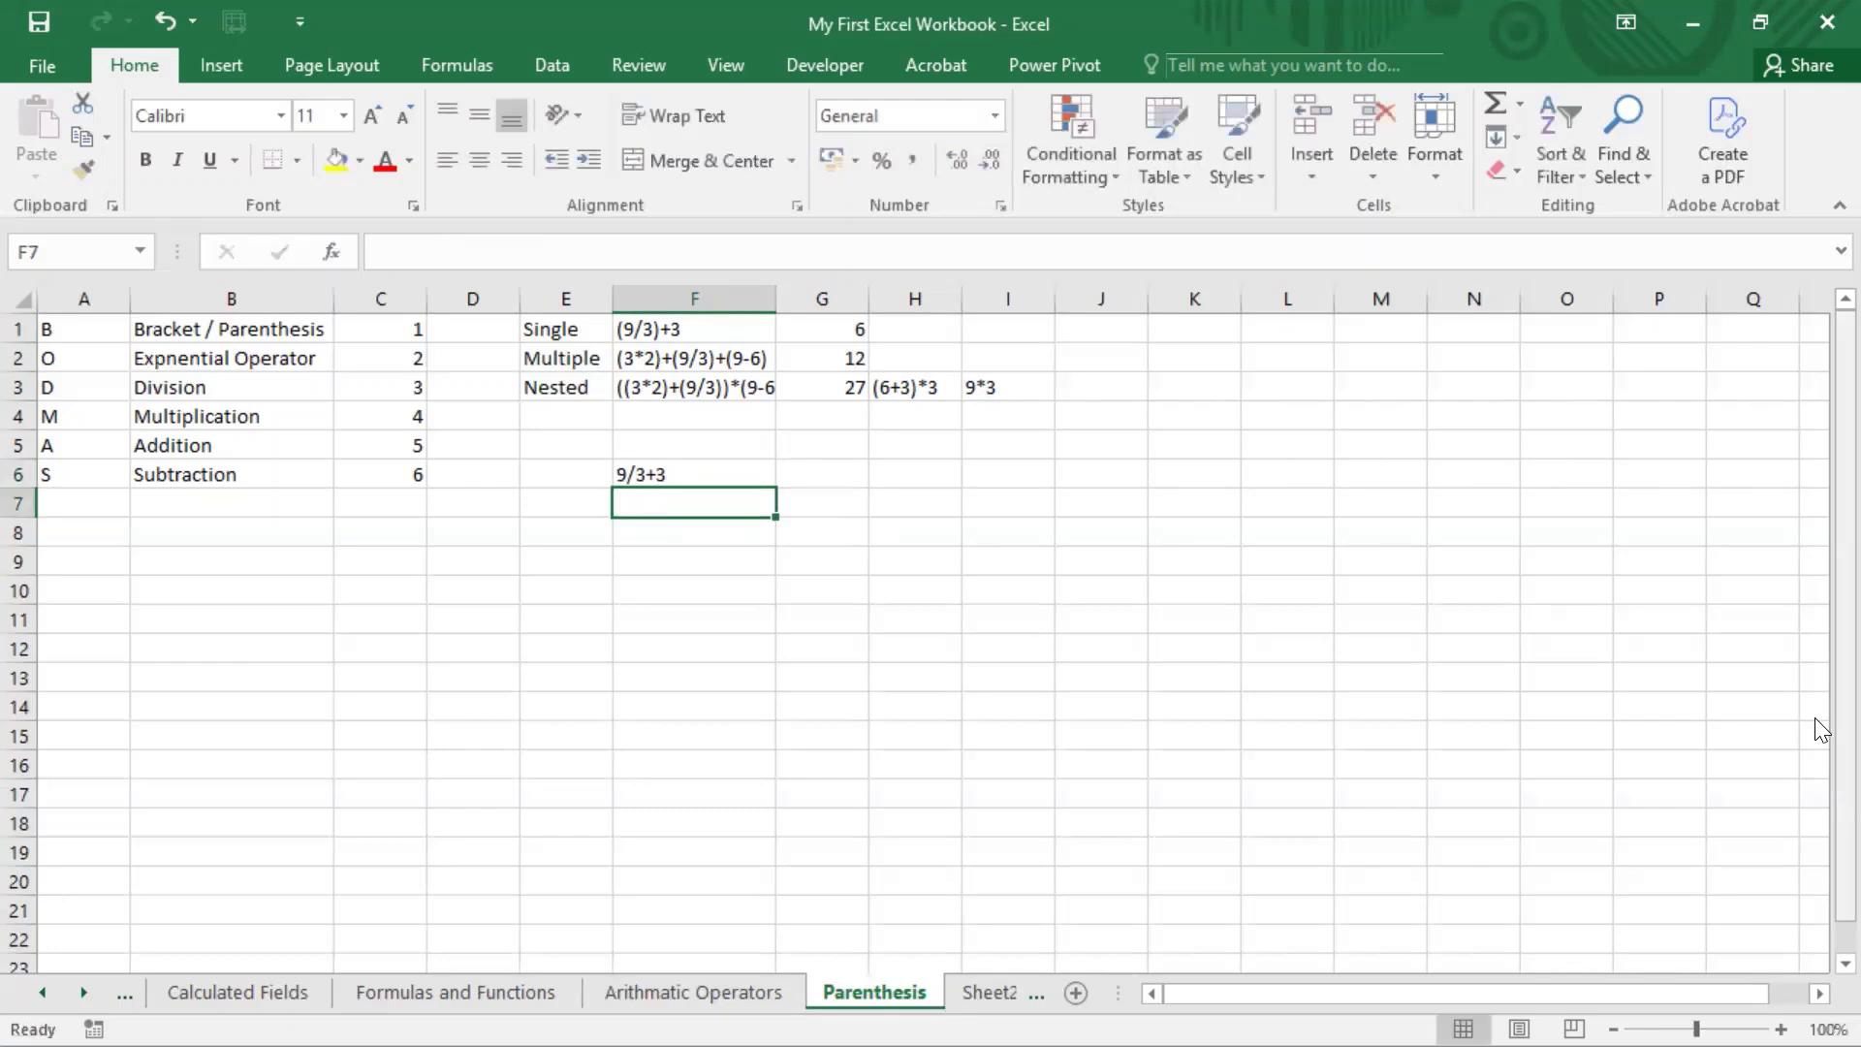
Step: Copy the formula =(9/3)+3 from G1 into G6 beside the copied expression
key(Up)
key(F2)
key(Left)
key(Left)
key(Up)
key(Up)
key(Up)
key(Up)
key(Up)
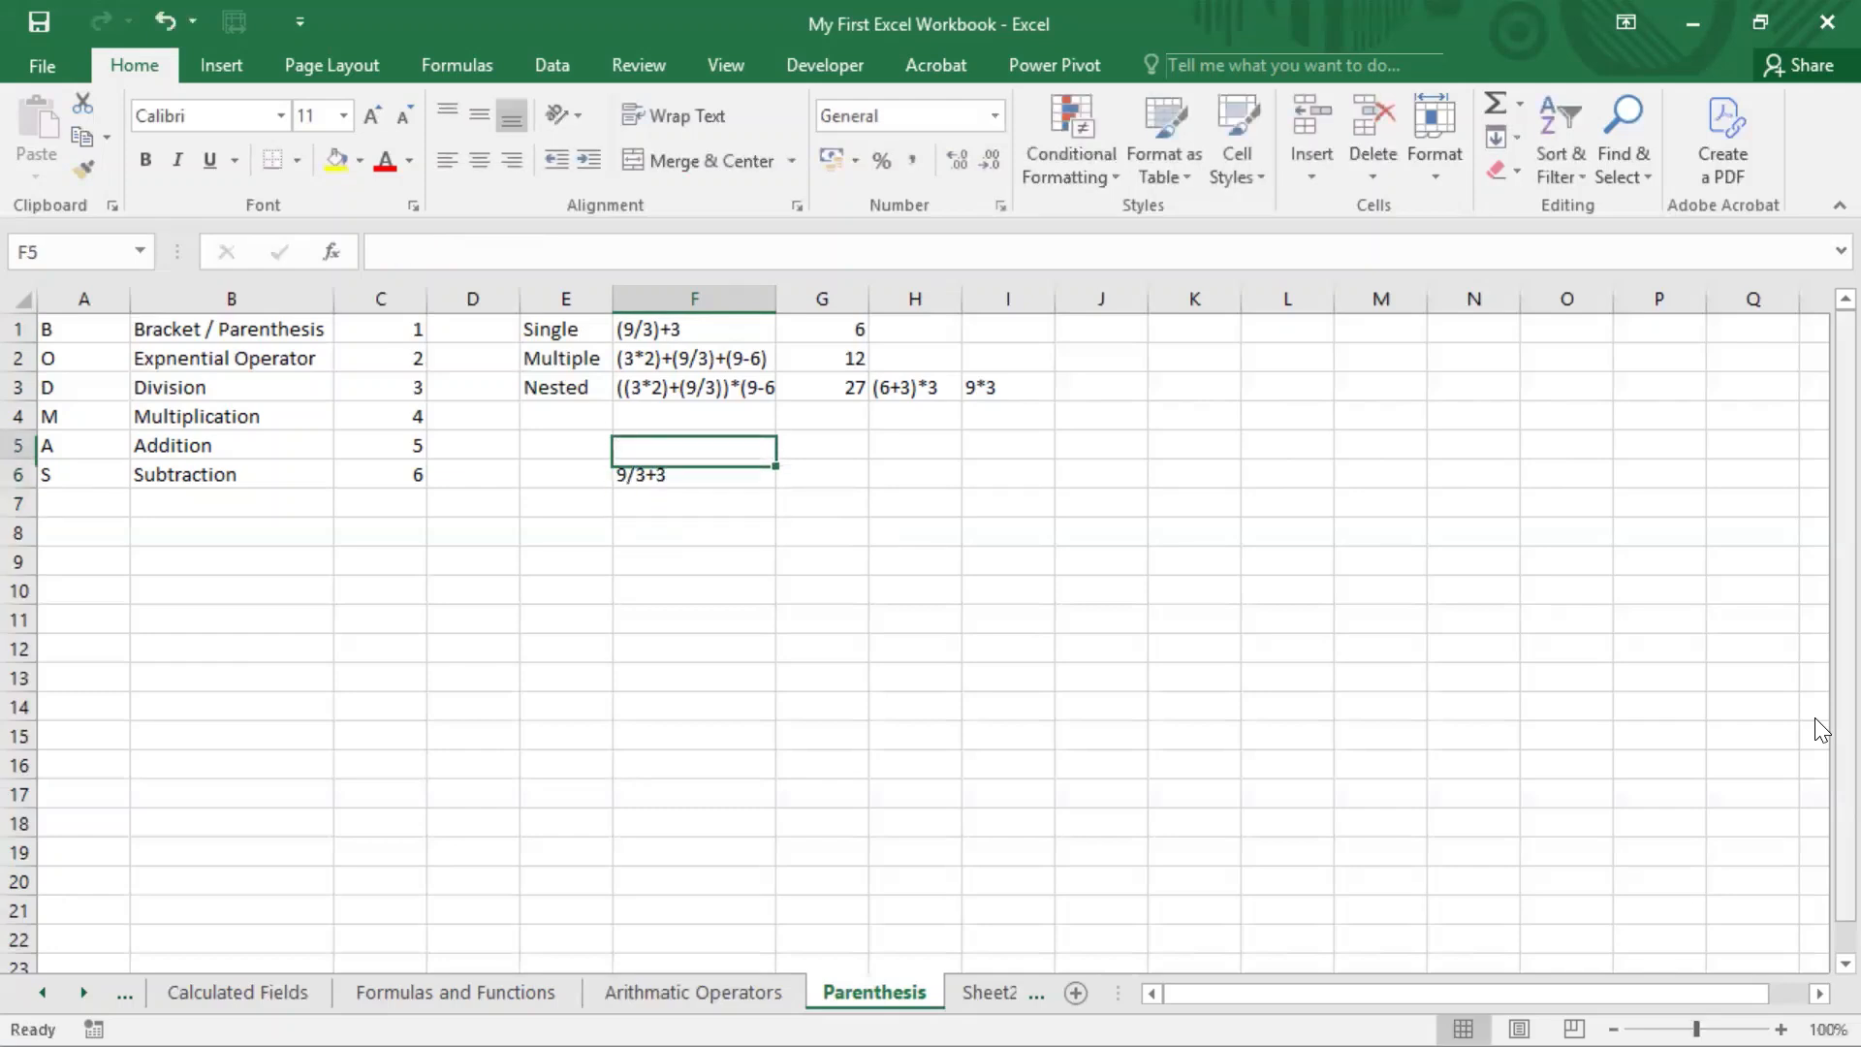
key(Right)
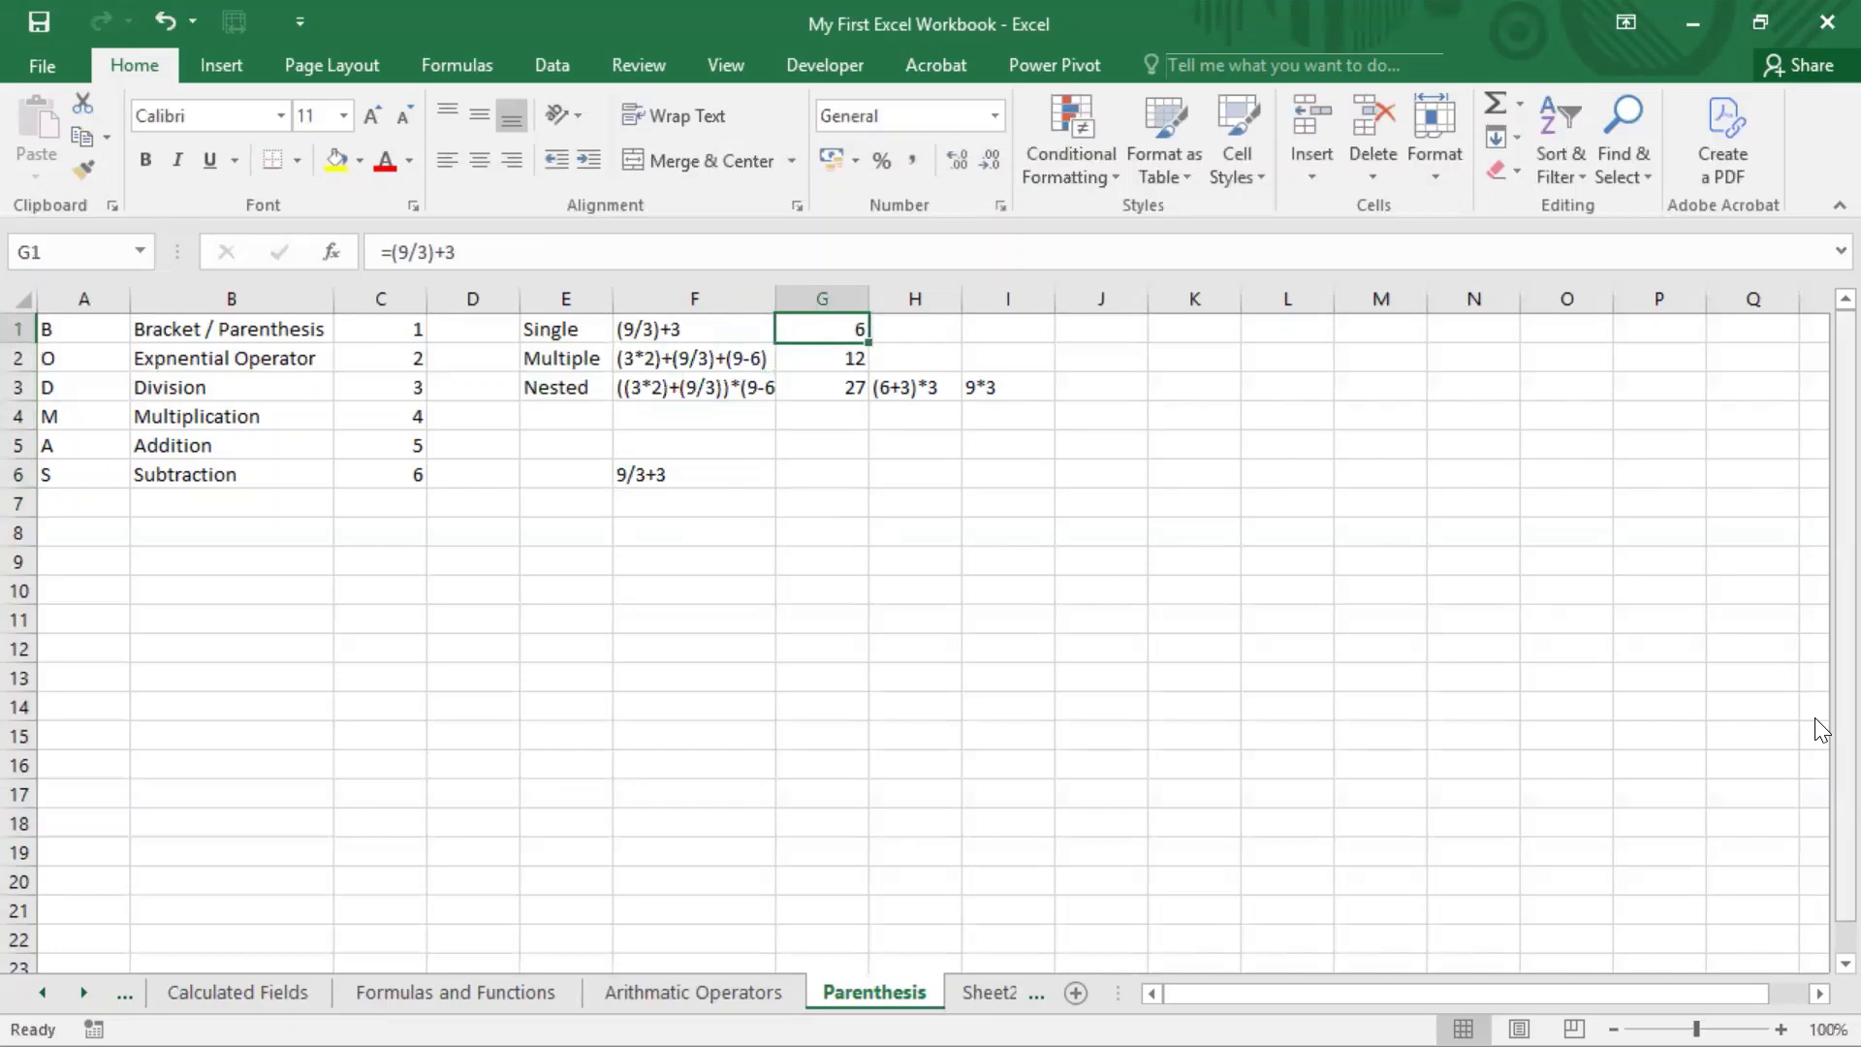
key(ctrl+c)
key(Down)
key(Down)
key(Down)
key(Down)
key(Down)
key(Down)
key(Down)
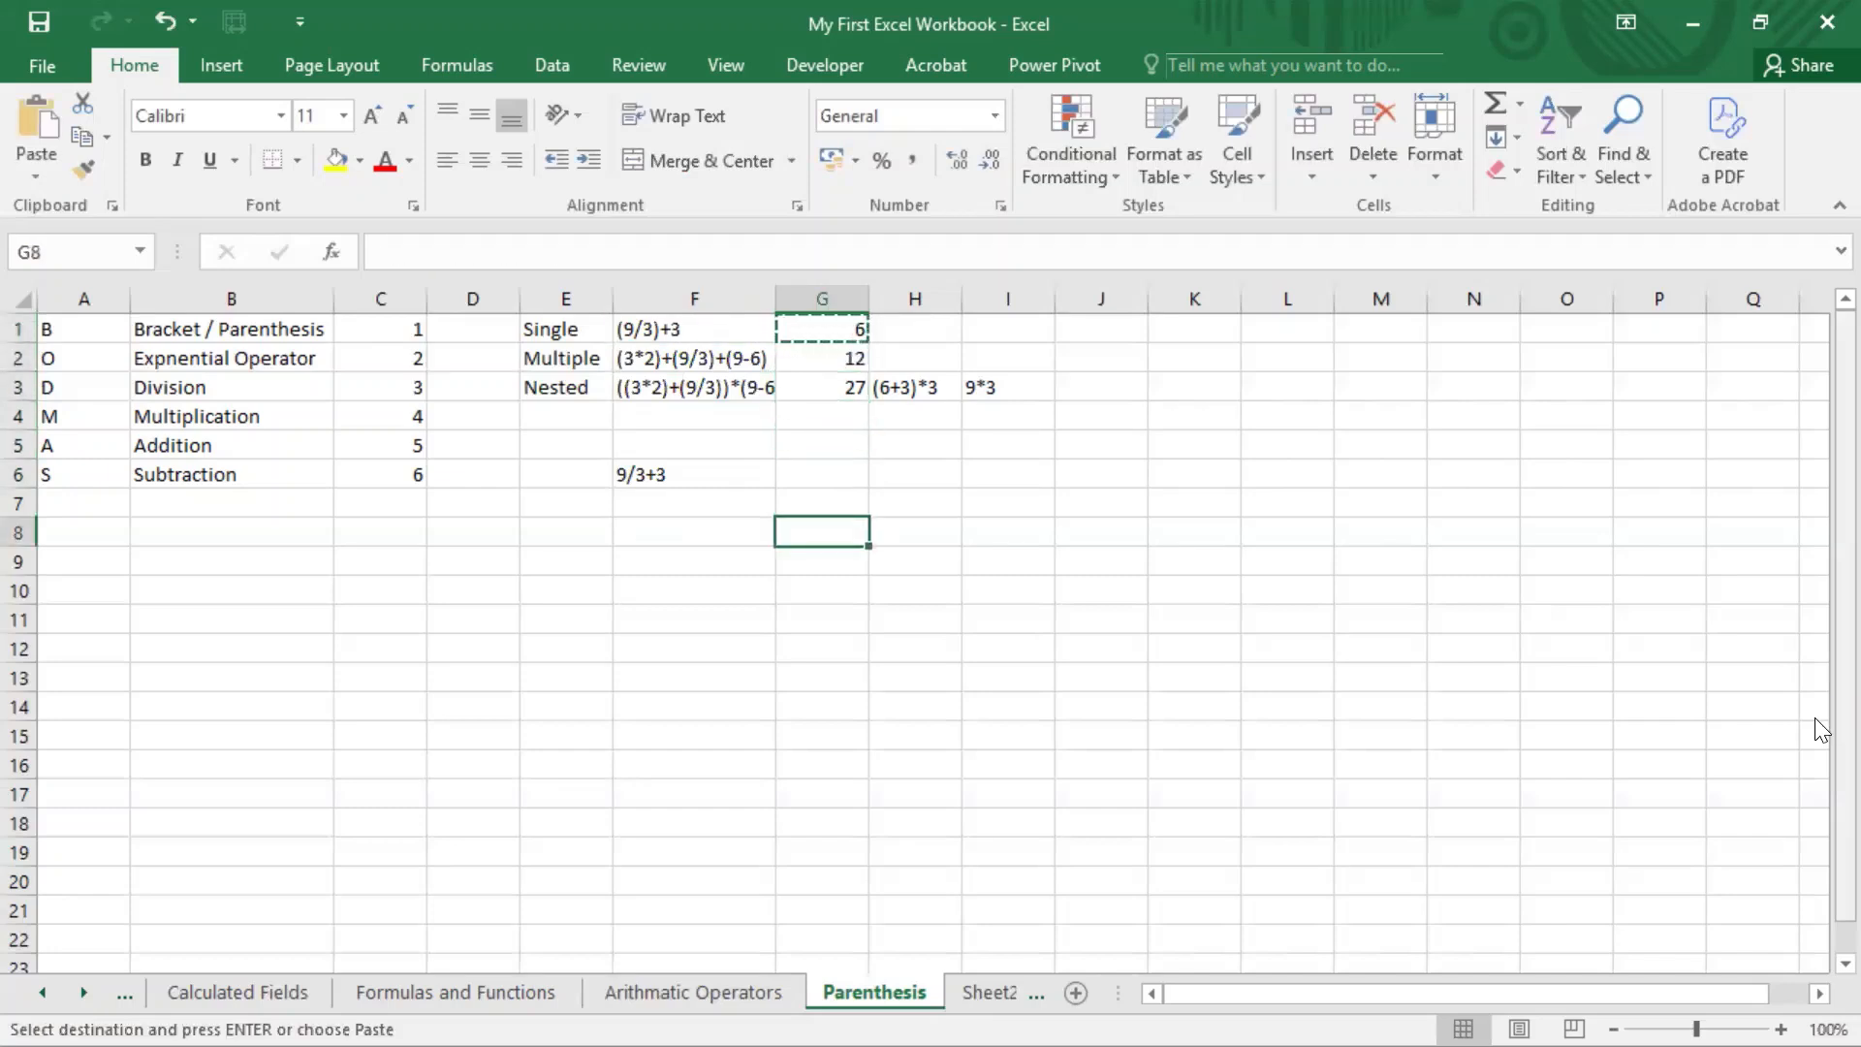
key(Up)
key(Up)
key(ctrl+v)
Step: Copy the expression (9/3)+3 from F1 into F5, directly above the version without parentheses
key(Left)
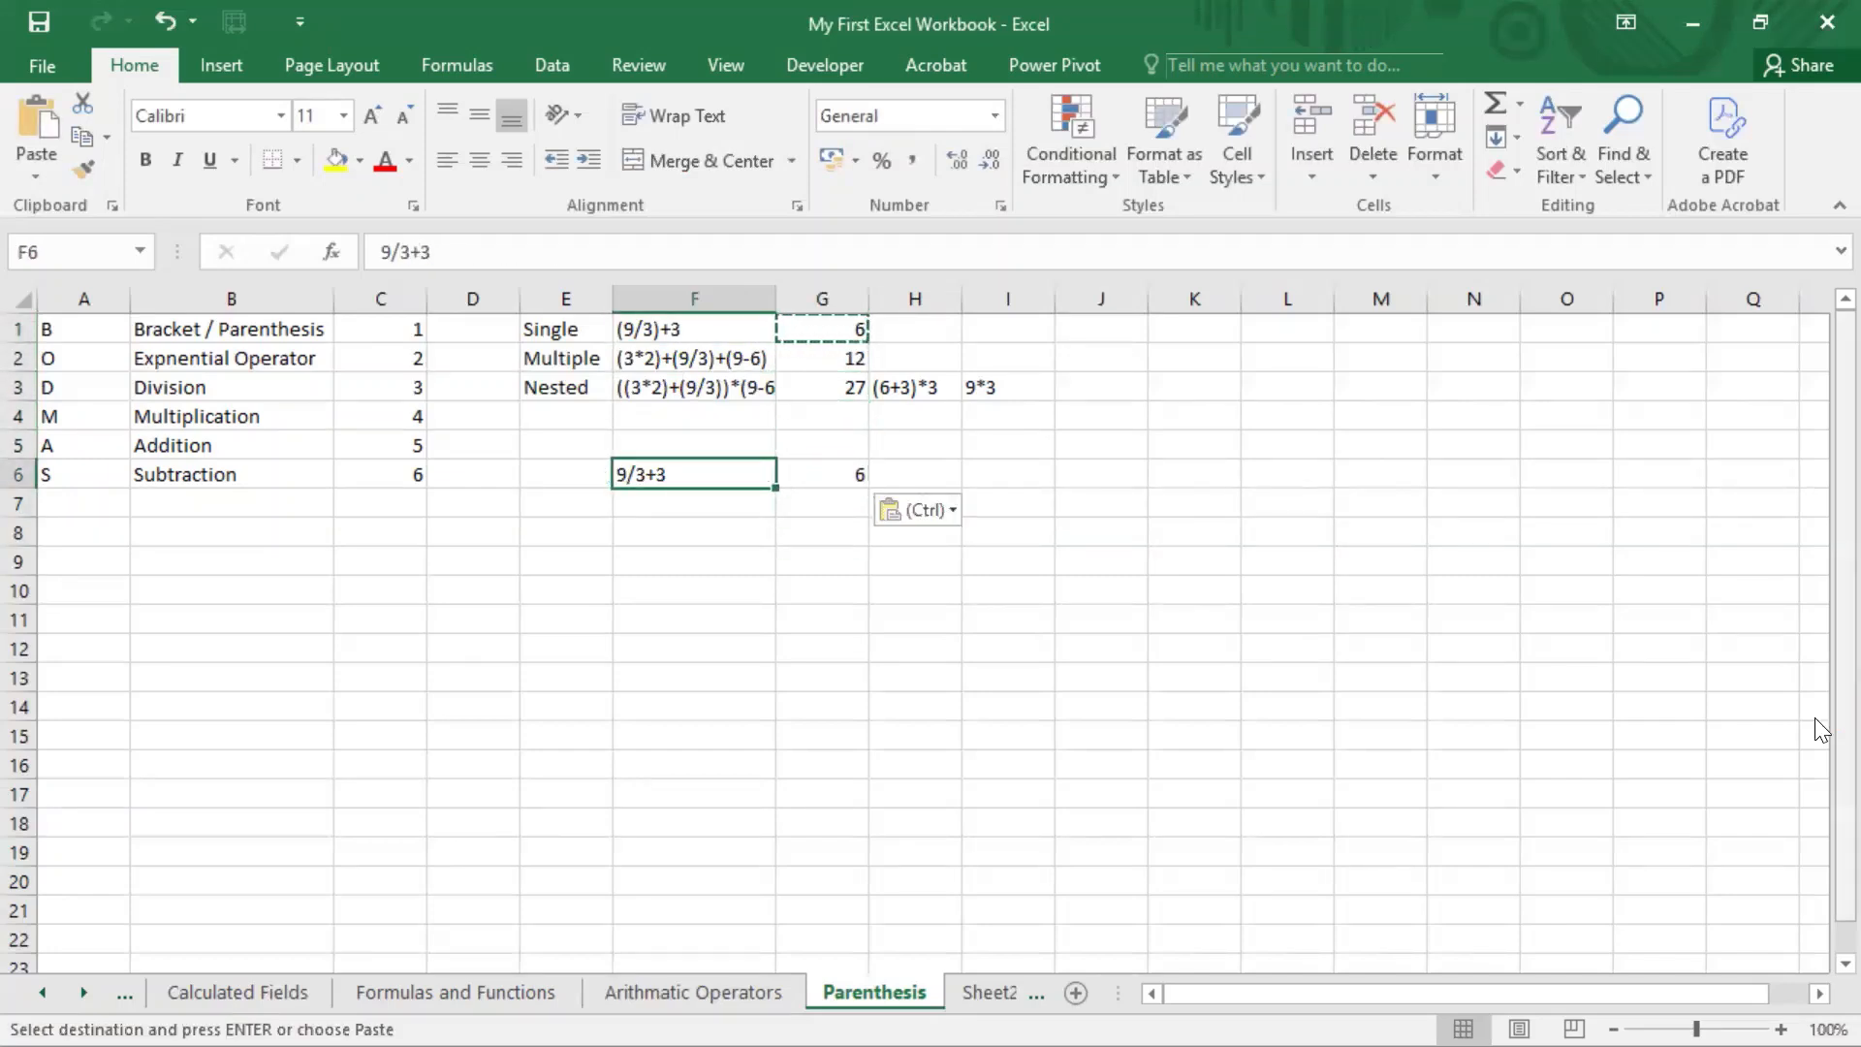
key(Up)
key(Up)
key(Up)
key(Up)
key(Up)
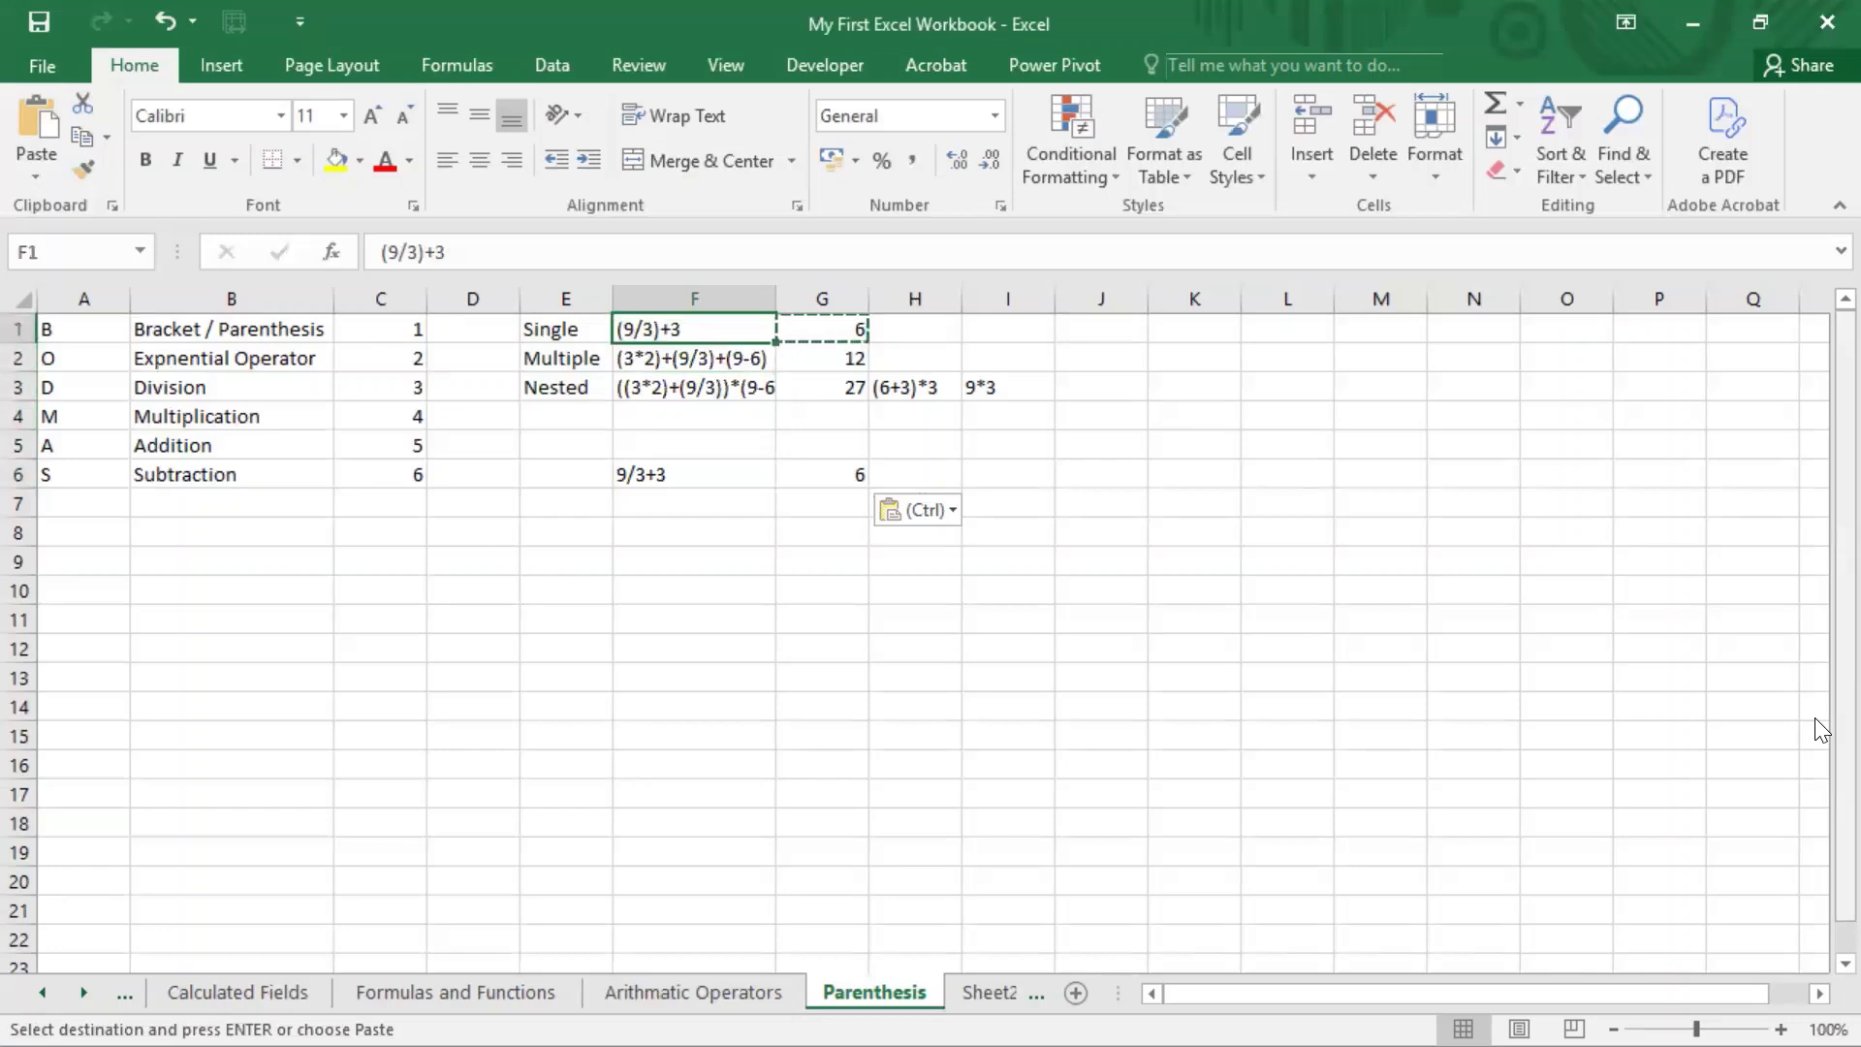
key(ctrl+c)
key(Down)
key(Down)
key(Down)
key(Down)
key(Down)
key(Up)
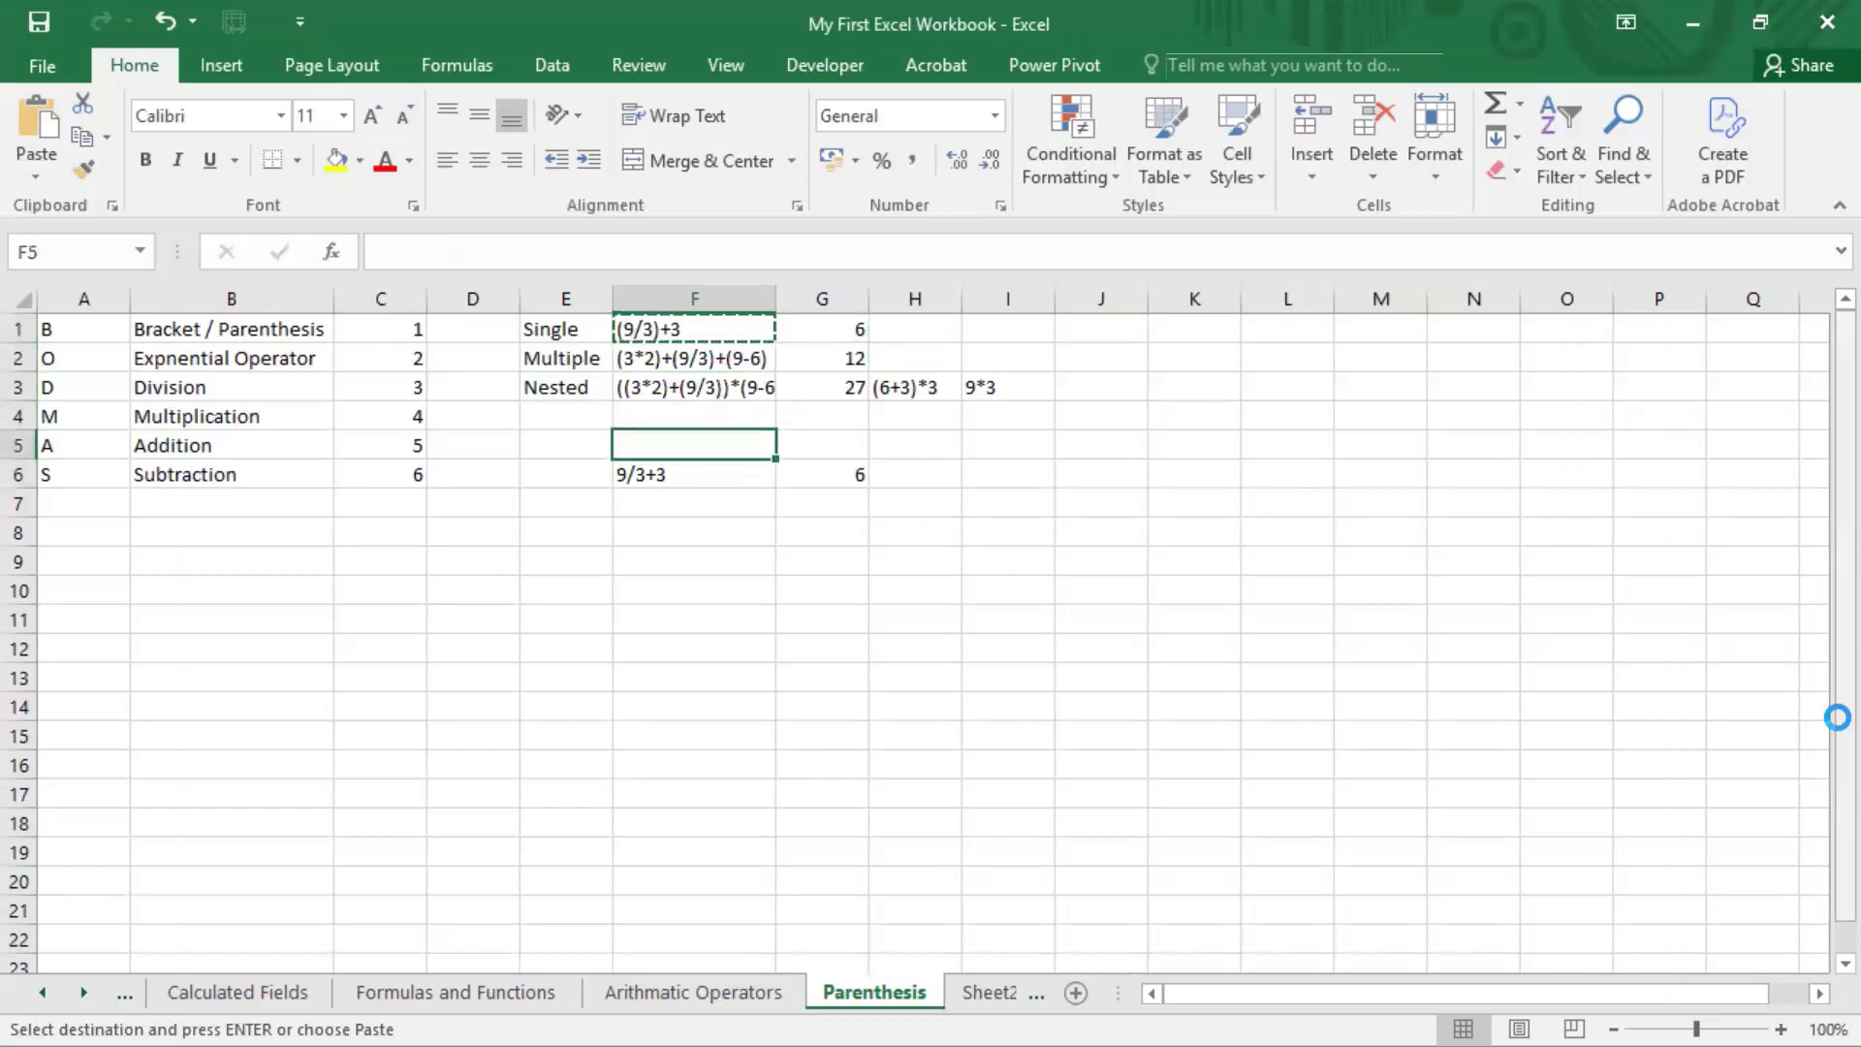
key(ctrl+v)
Step: Move the two expressions in F5:F6 down one row to F6:F7
key(shift+Down)
key(ctrl+x)
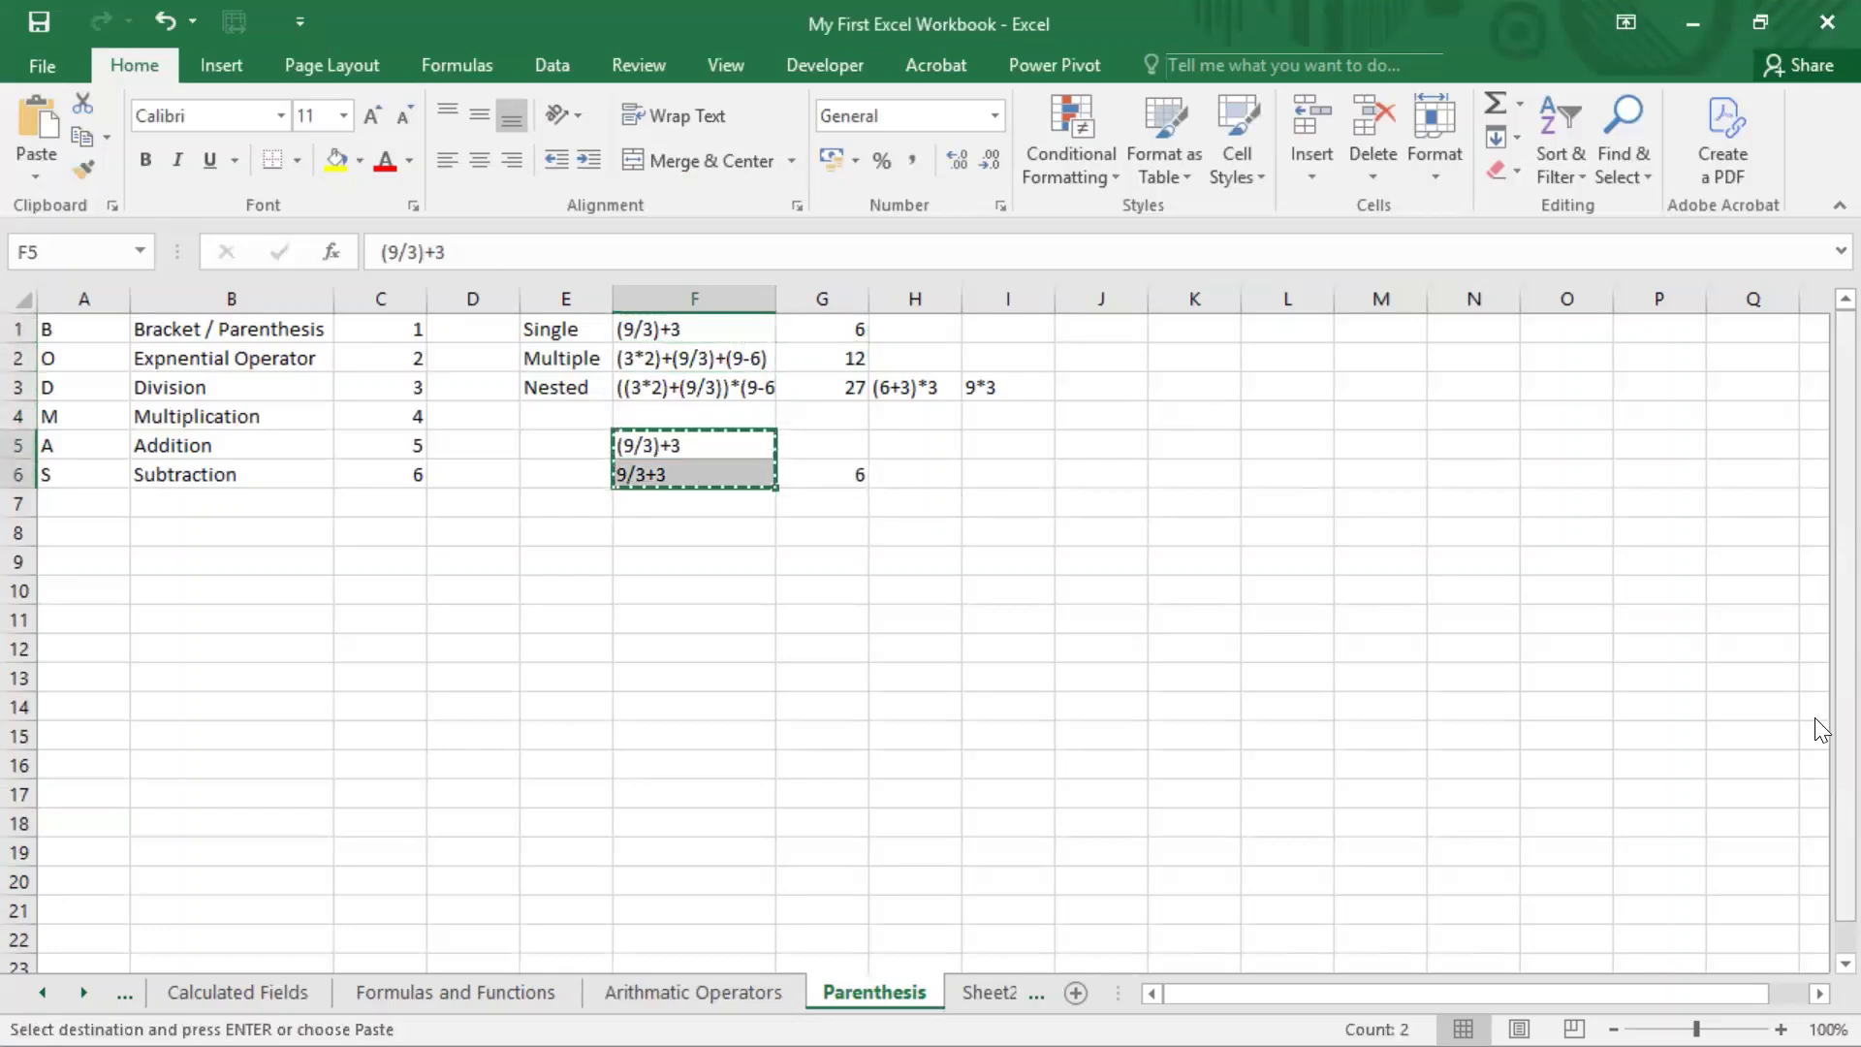
key(Down)
key(ctrl+v)
key(Down)
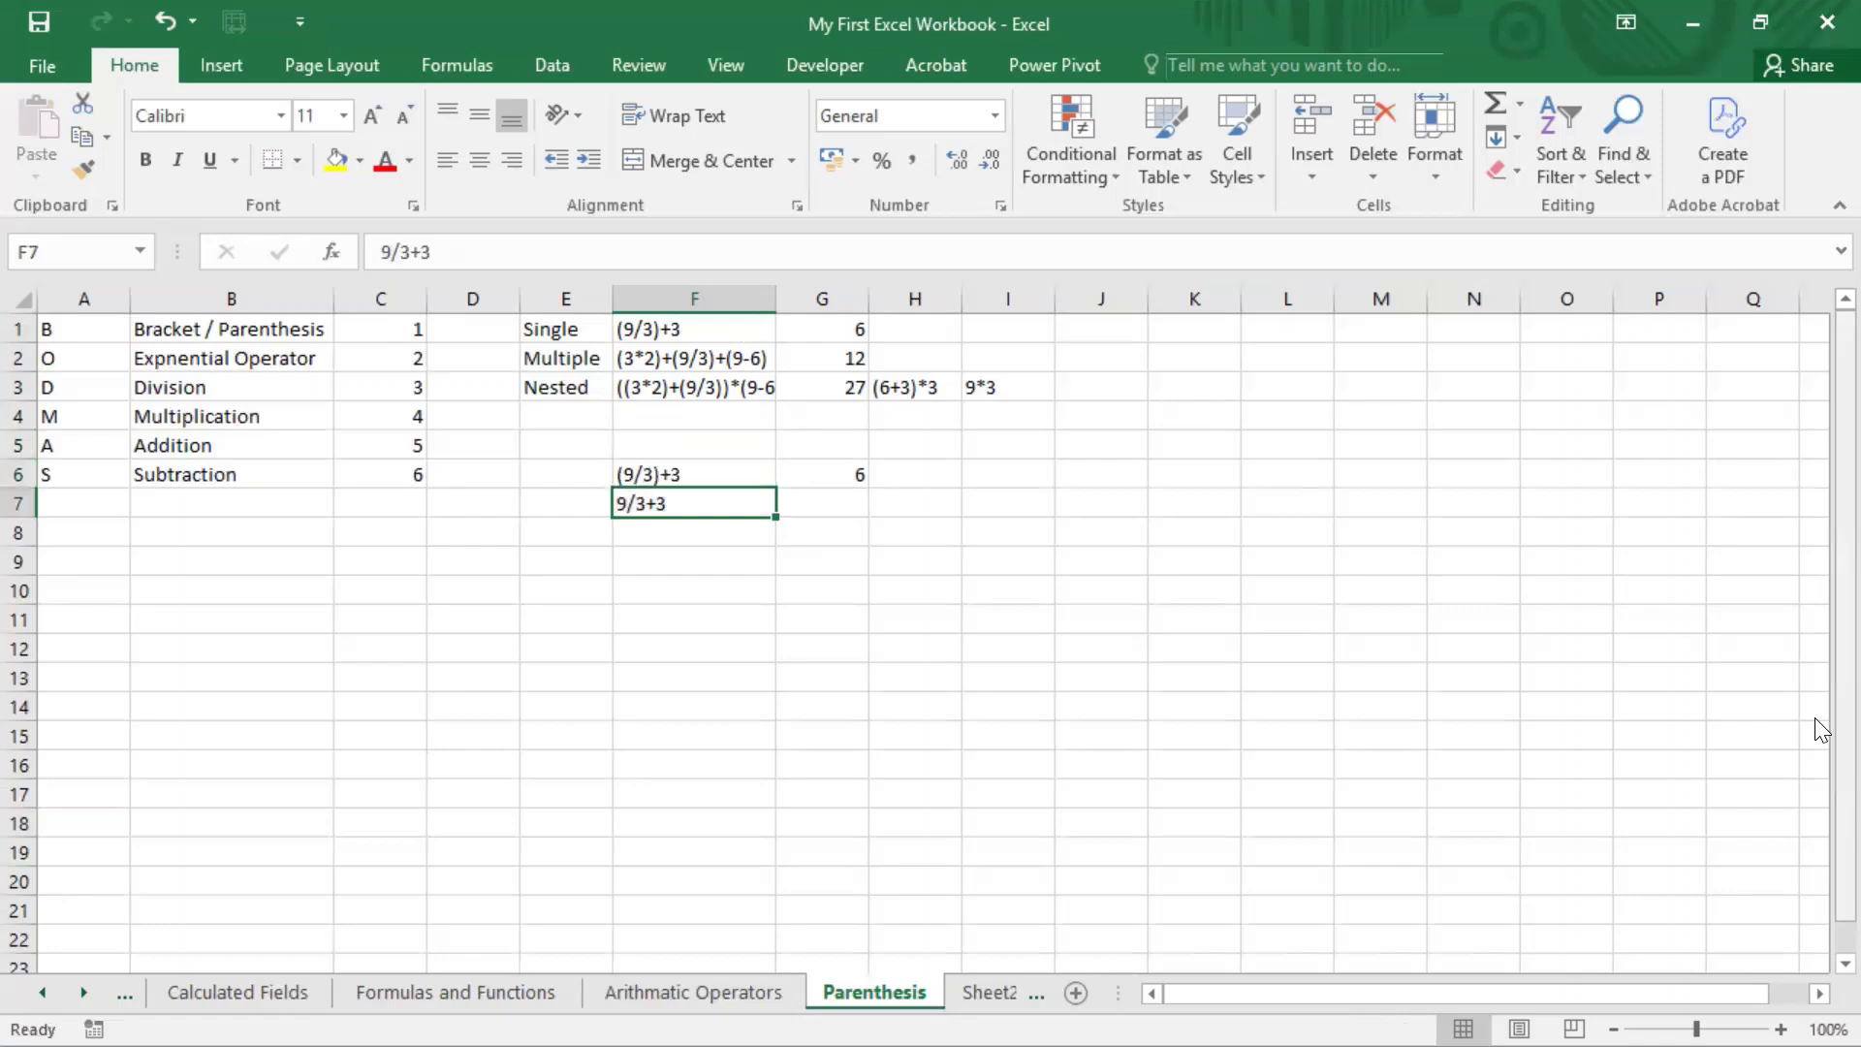
Step: Copy the expression from F7 into G7 as the formula =9/3+3
key(F2)
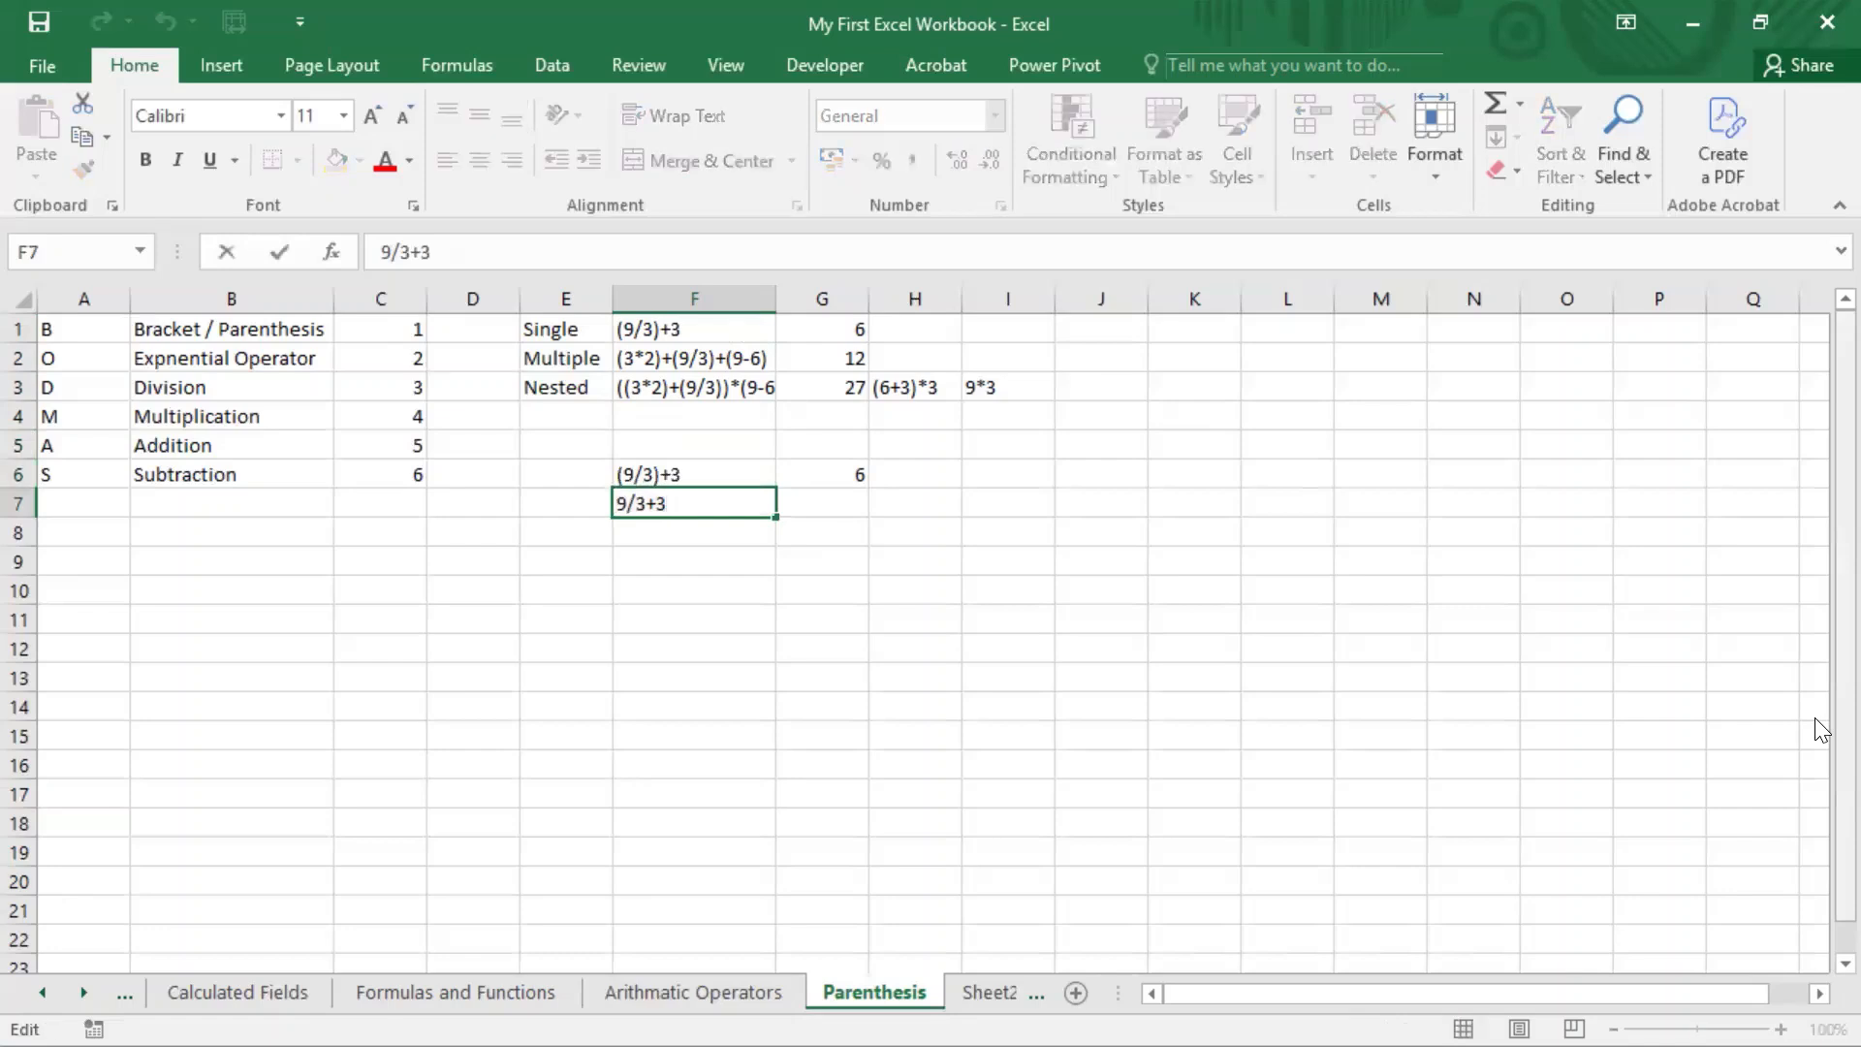
key(shift+Left)
key(shift+Left)
key(shift+Left)
key(shift+Left)
key(shift+Left)
key(Return)
key(Up)
key(Right)
text(=)
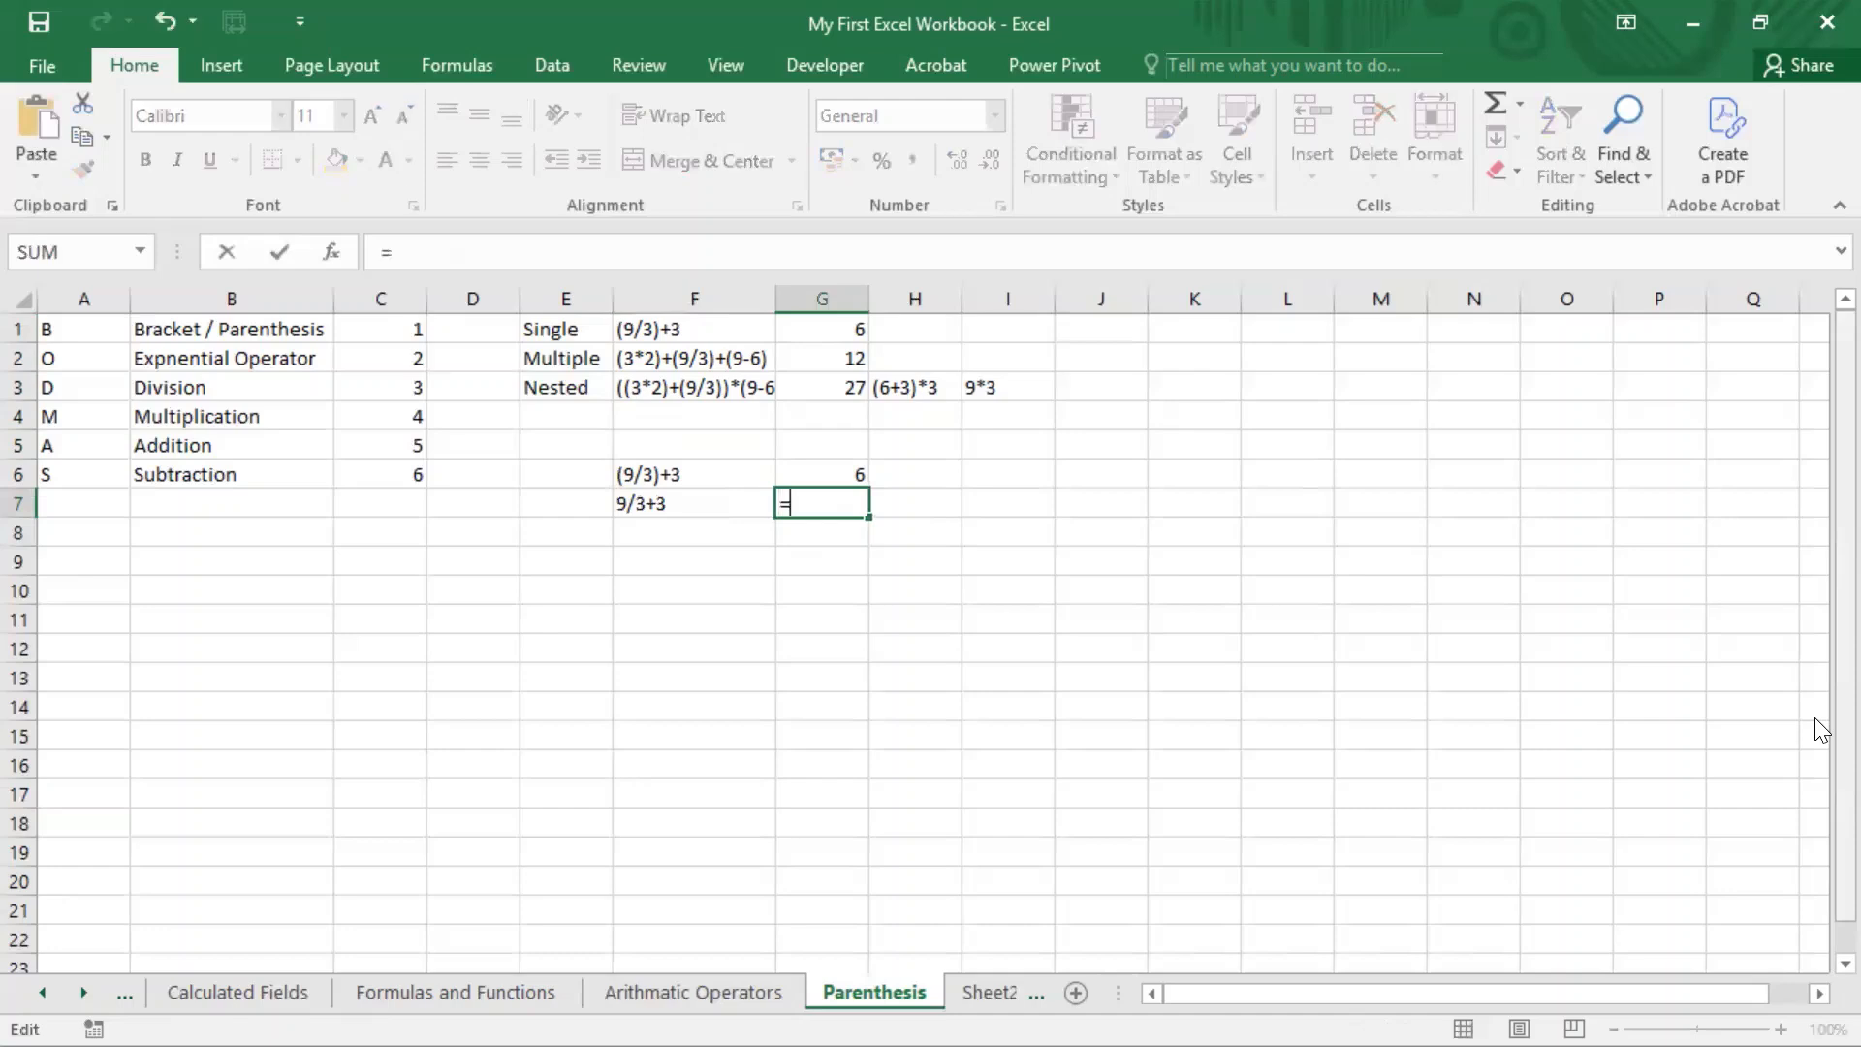
key(ctrl+v)
key(Return)
key(Up)
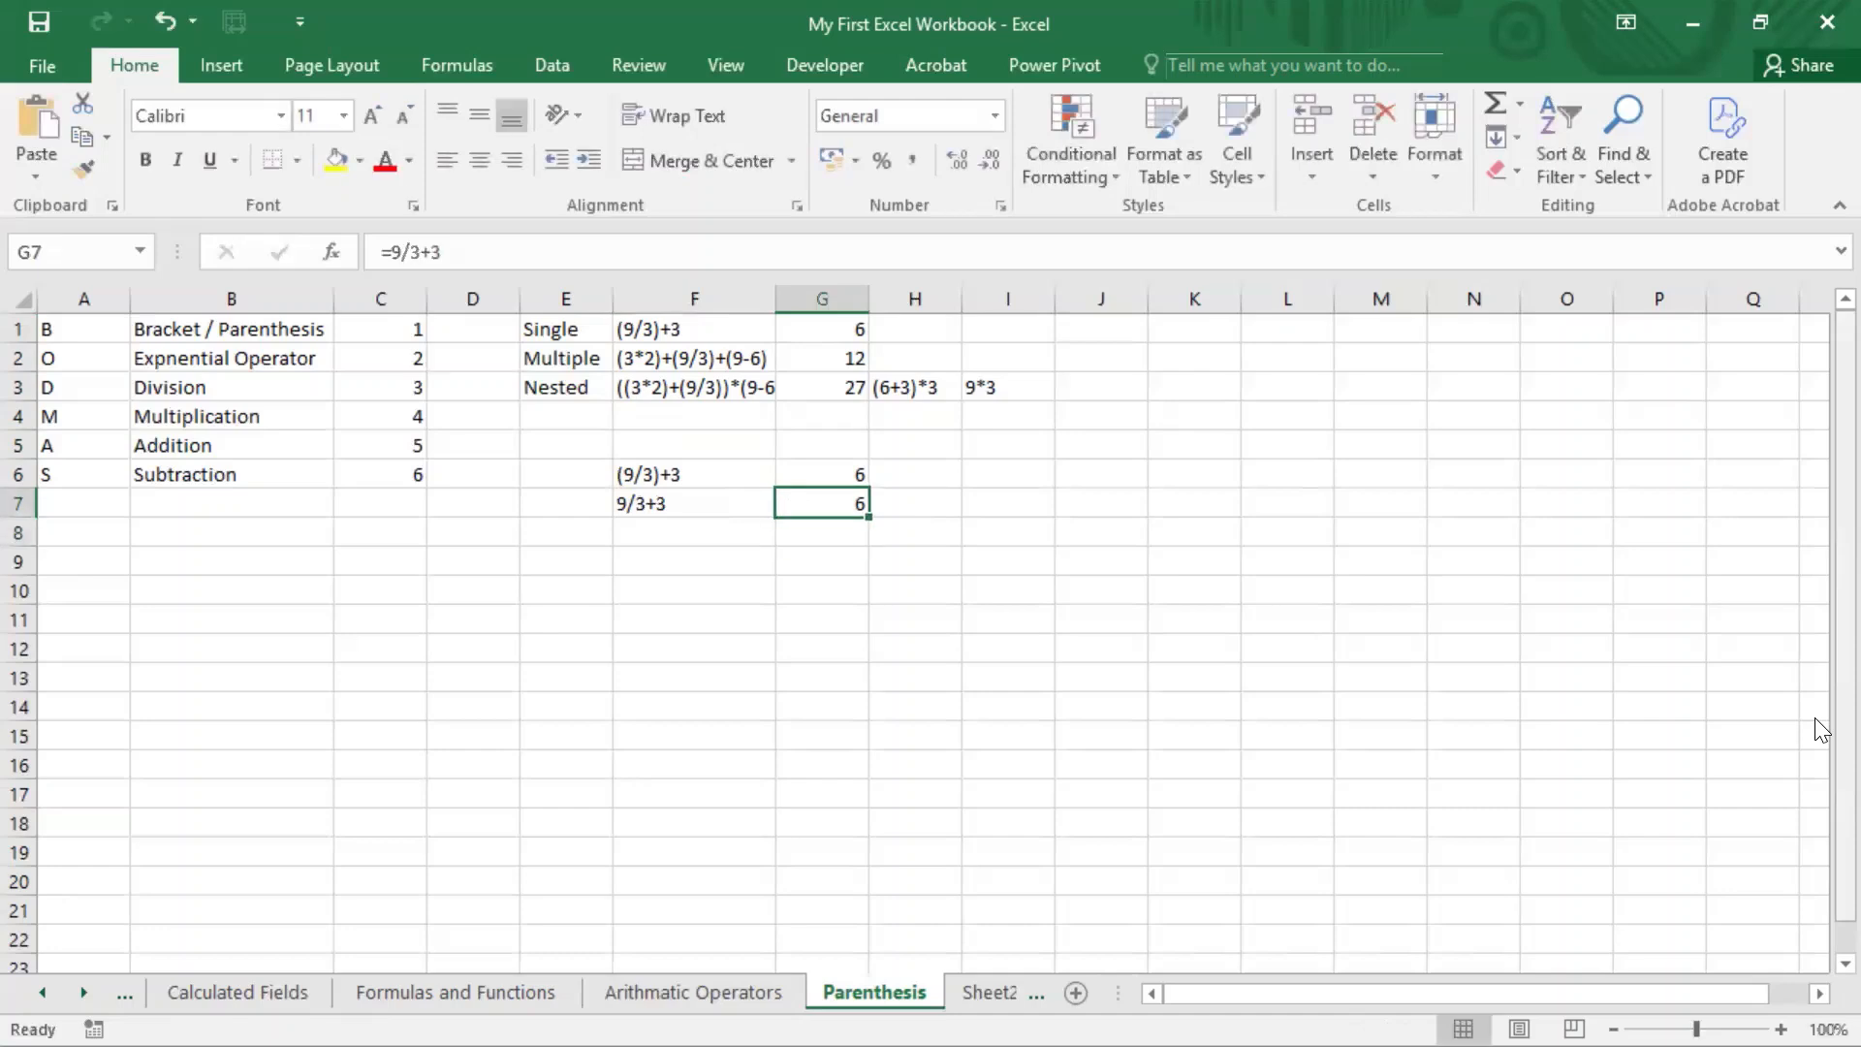
key(F2)
key(Left)
key(Escape)
Step: Replace the 9 in the F6 expression with 12, giving (12/3)+3
key(Left)
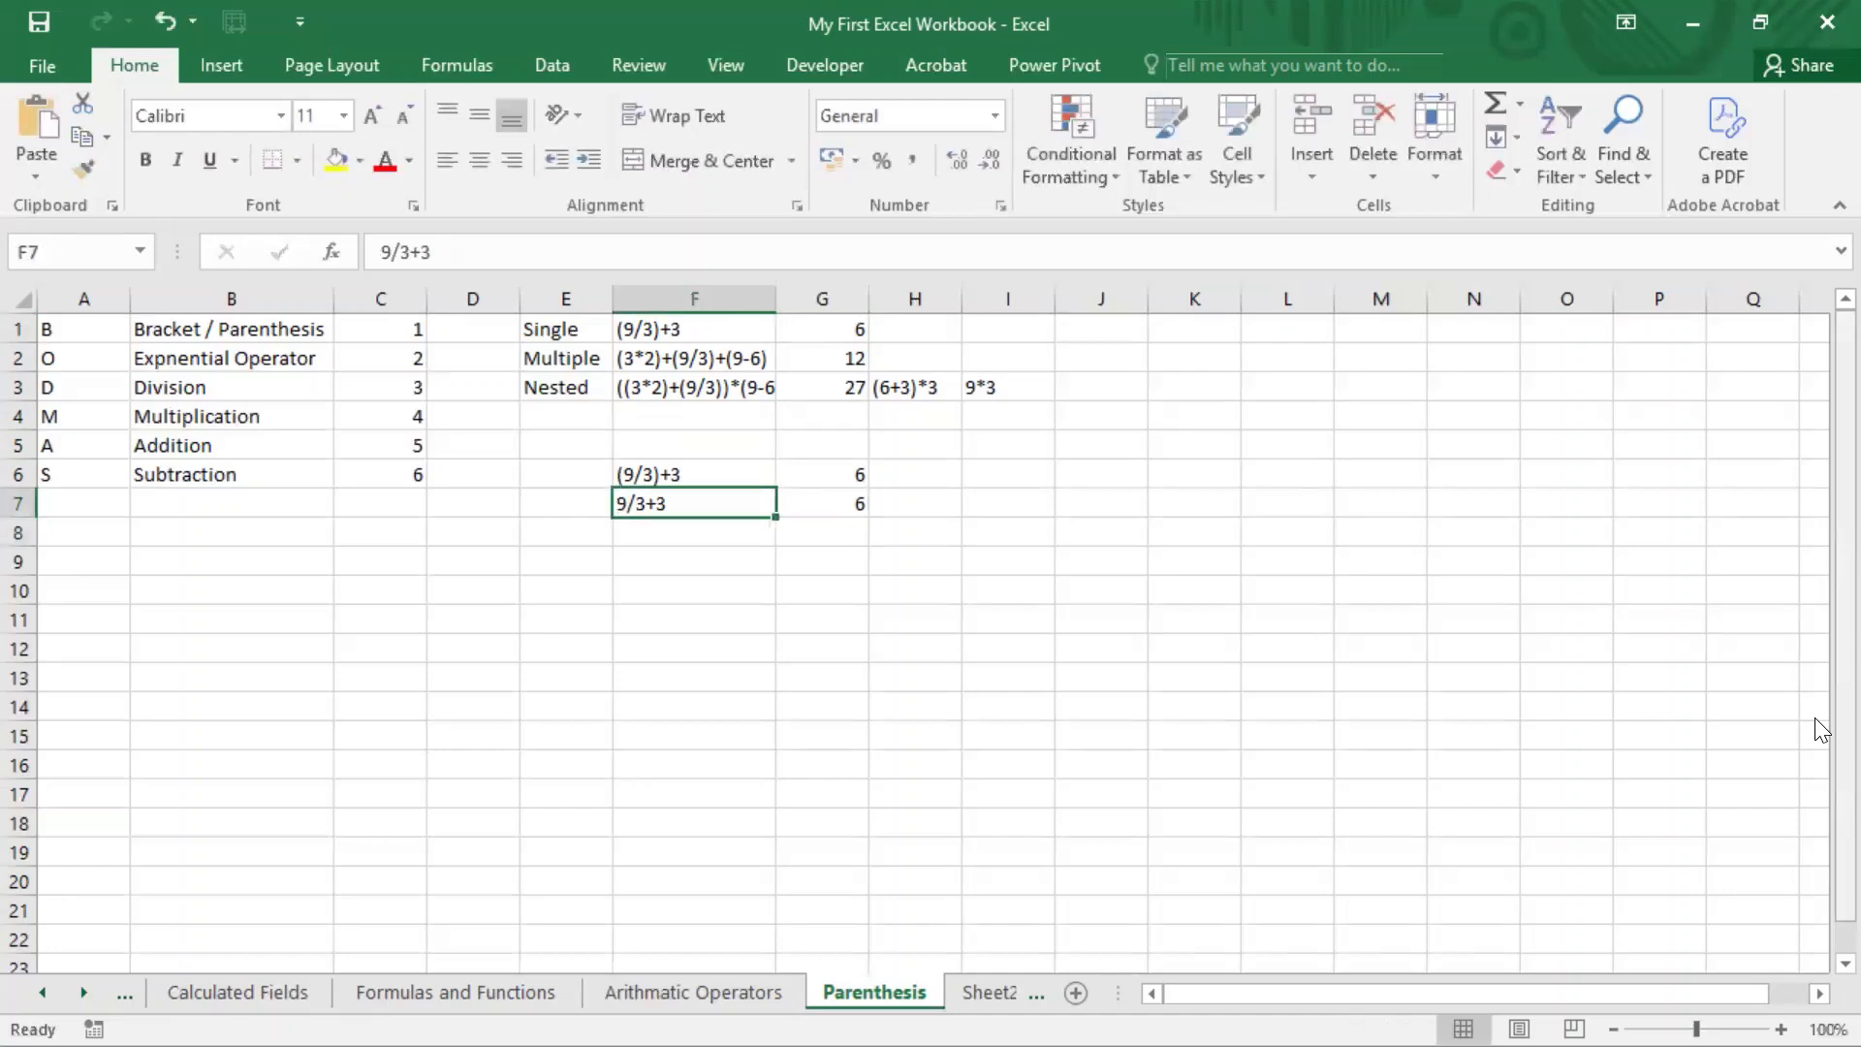
key(Up)
key(F2)
key(Left)
key(Left)
key(Left)
key(Left)
key(Left)
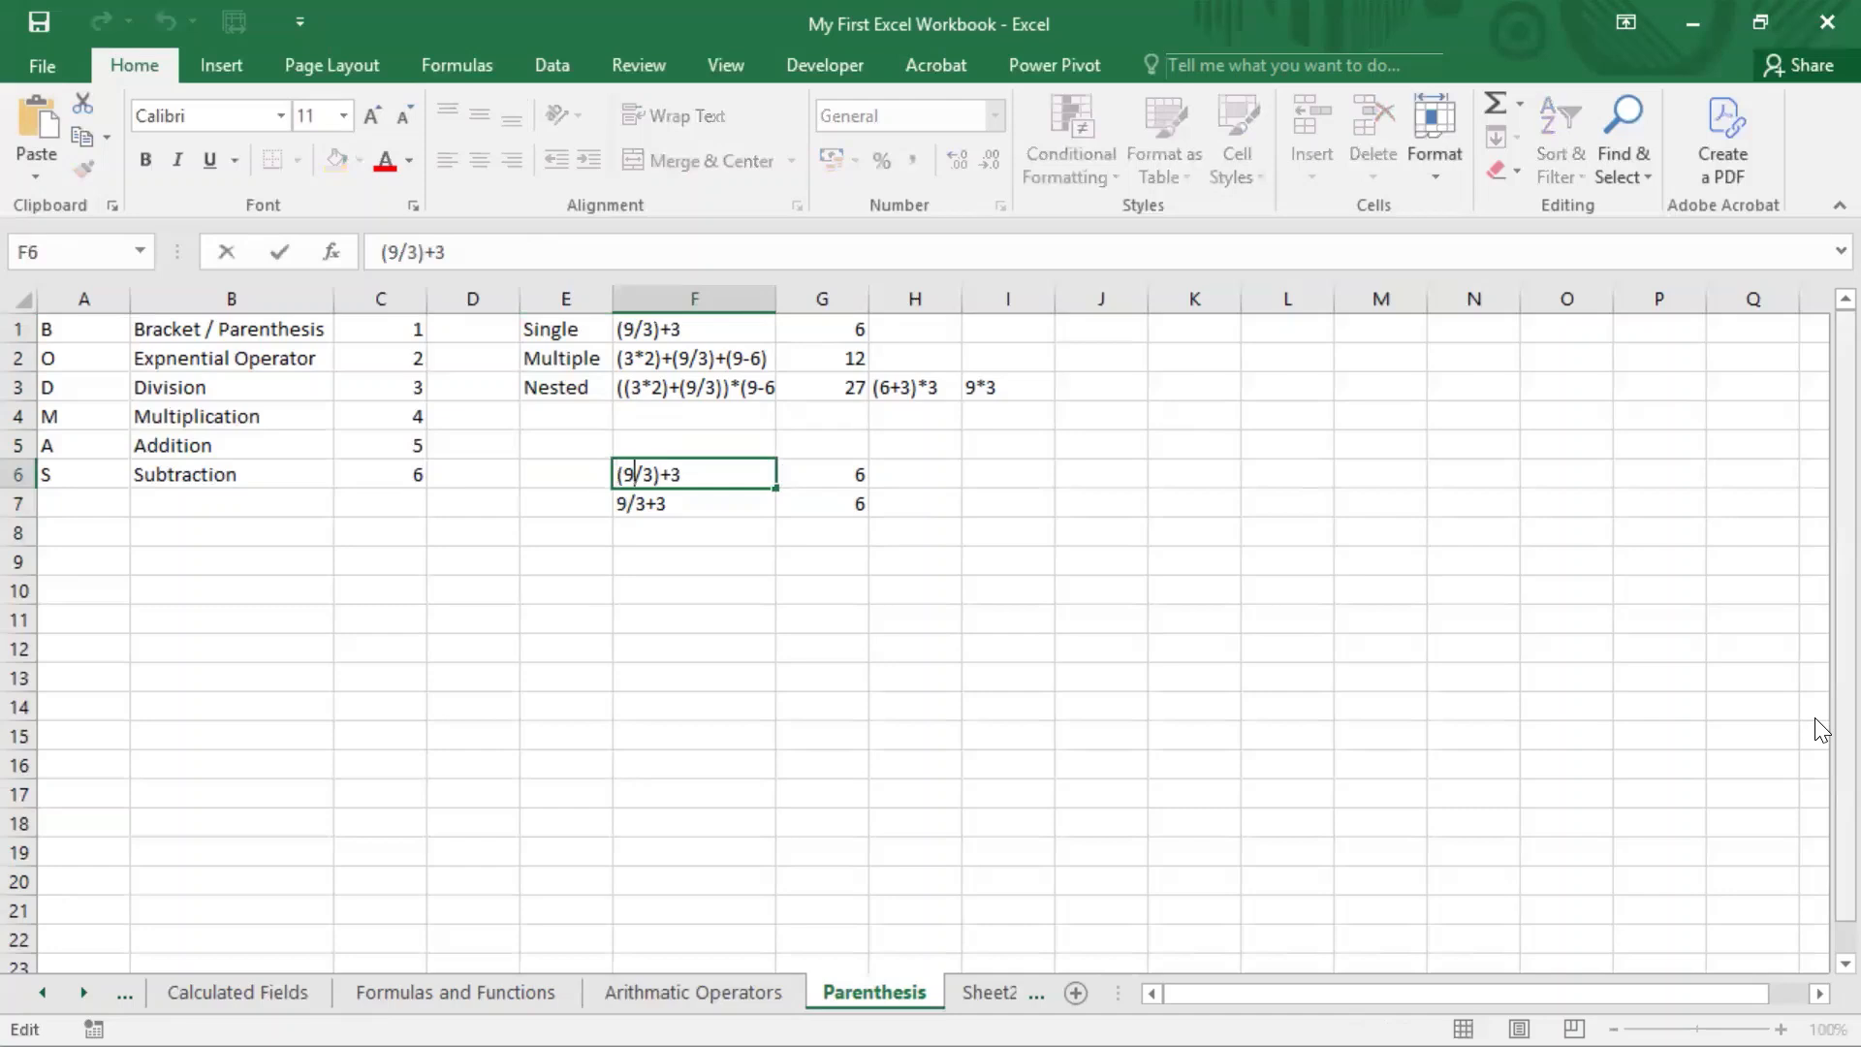
key(BackSpace)
text(12)
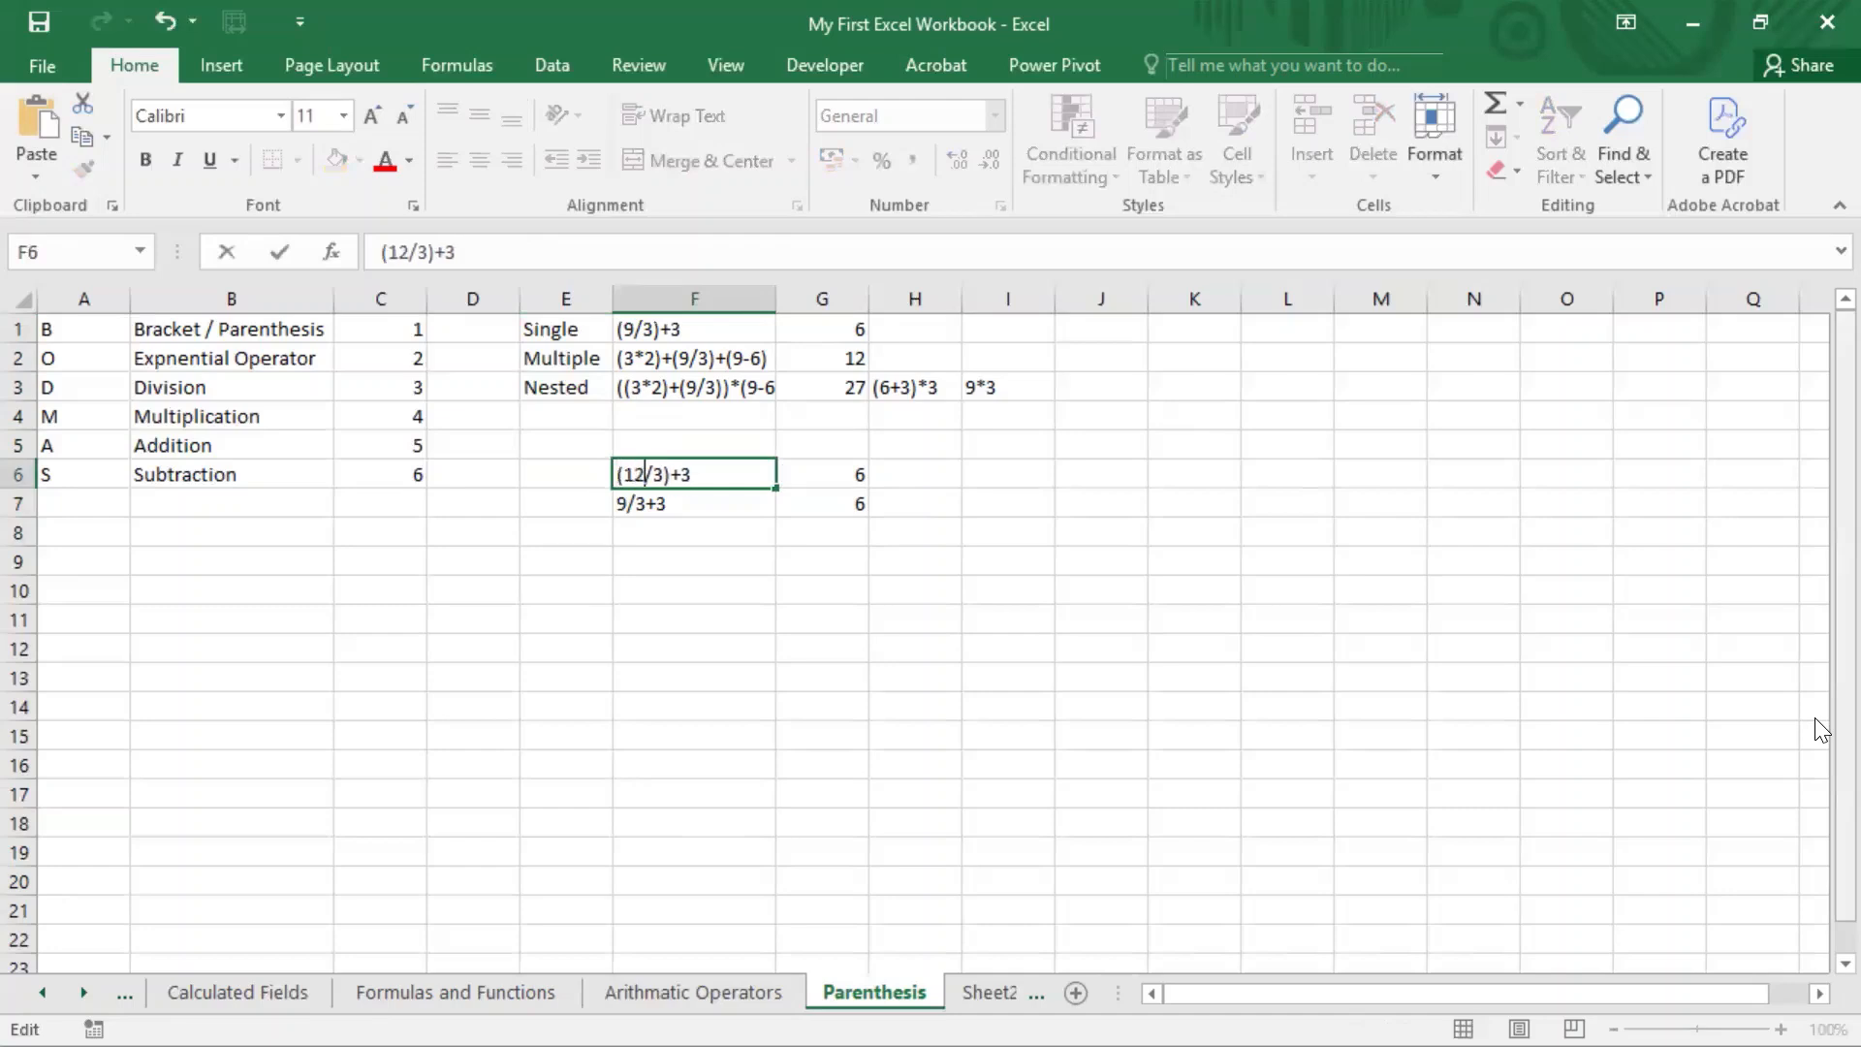
key(Return)
Step: Replace the 9 in the F7 expression with 12, giving 12/3+3
key(F2)
key(Left)
key(Left)
key(Left)
key(Left)
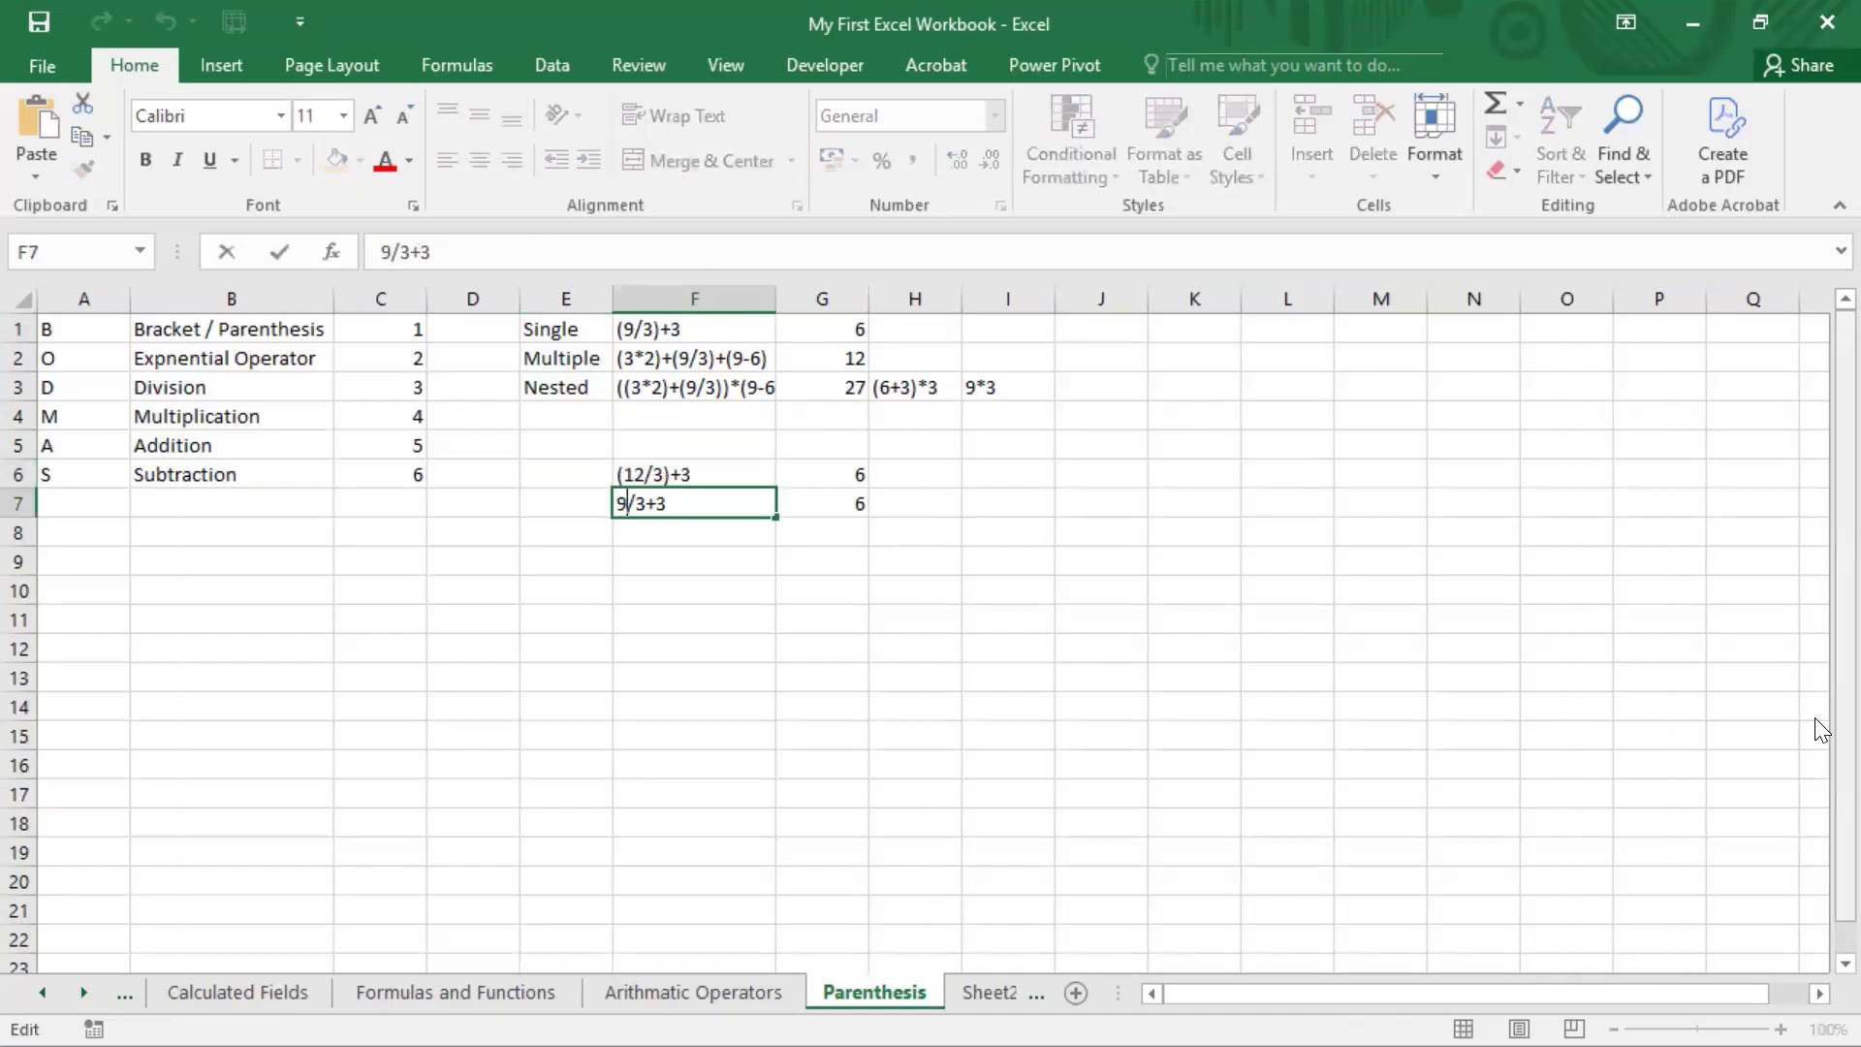
key(BackSpace)
text(12)
key(Return)
Step: Update the formula in G7 to =12/3+3 to match the expression beside it
key(Up)
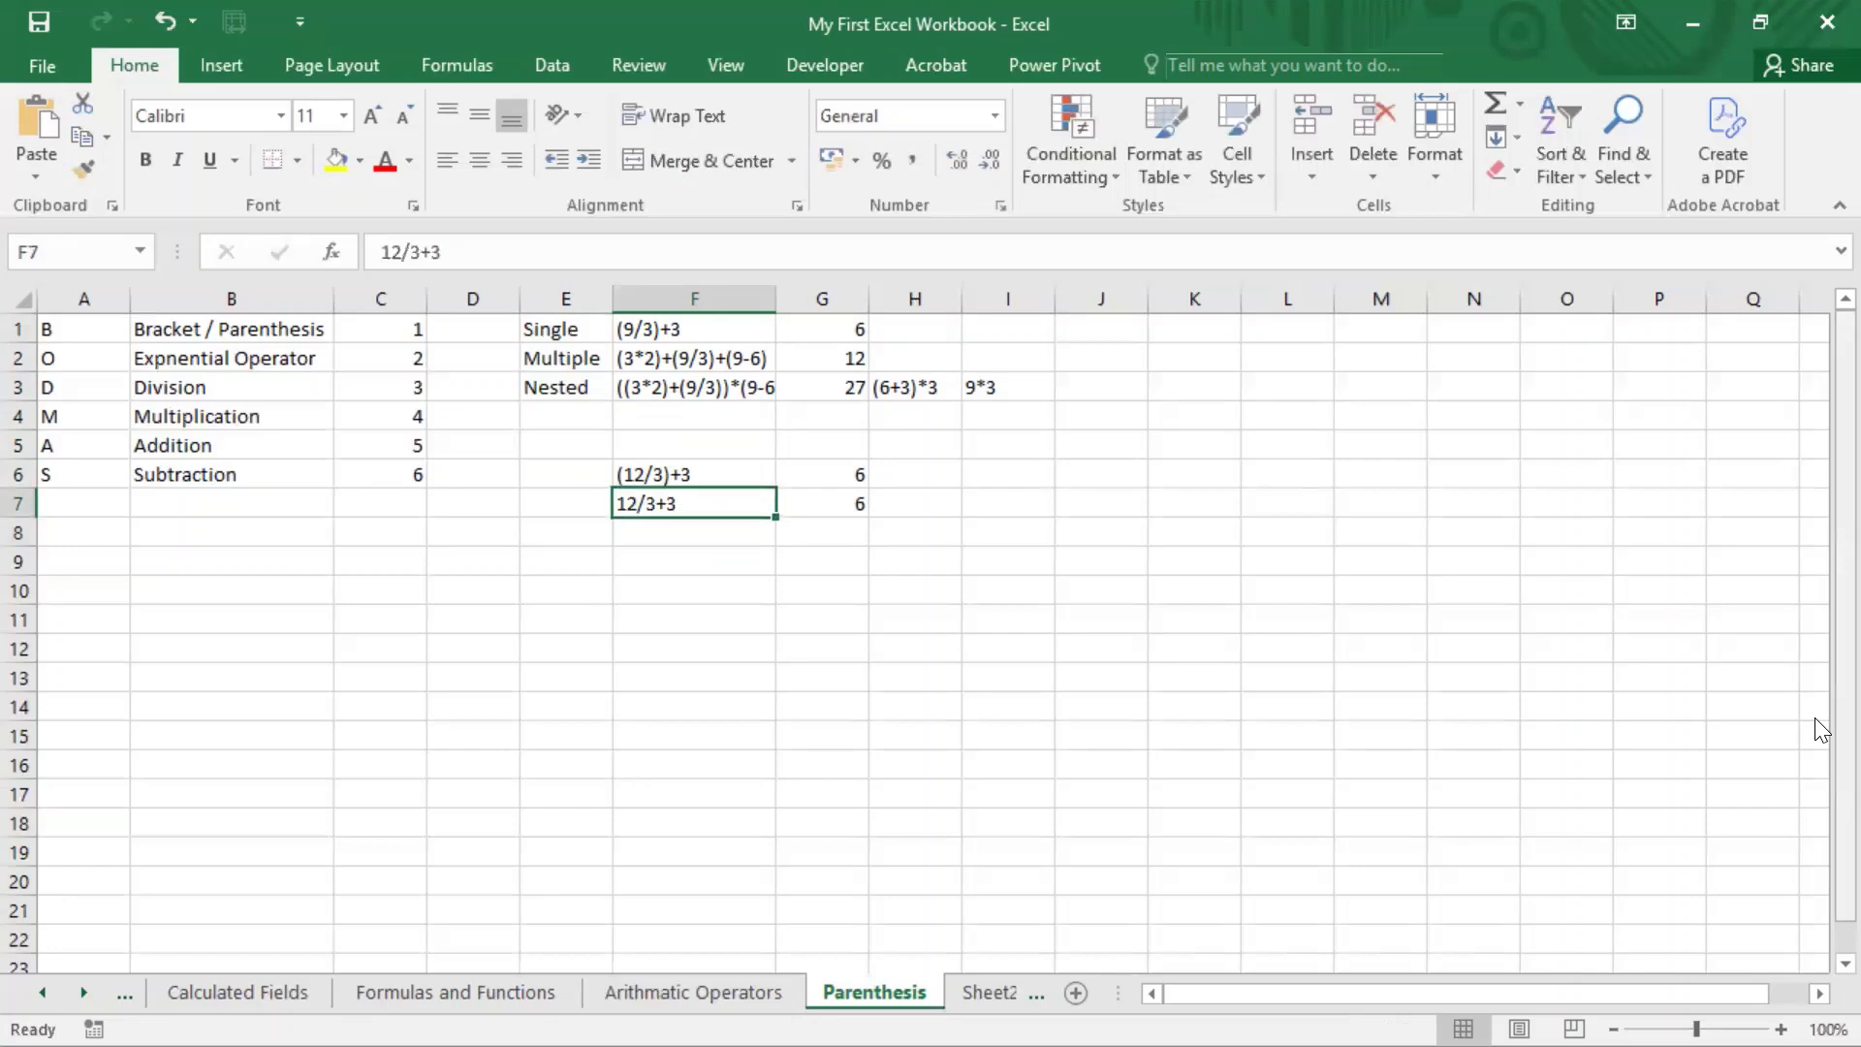
key(Right)
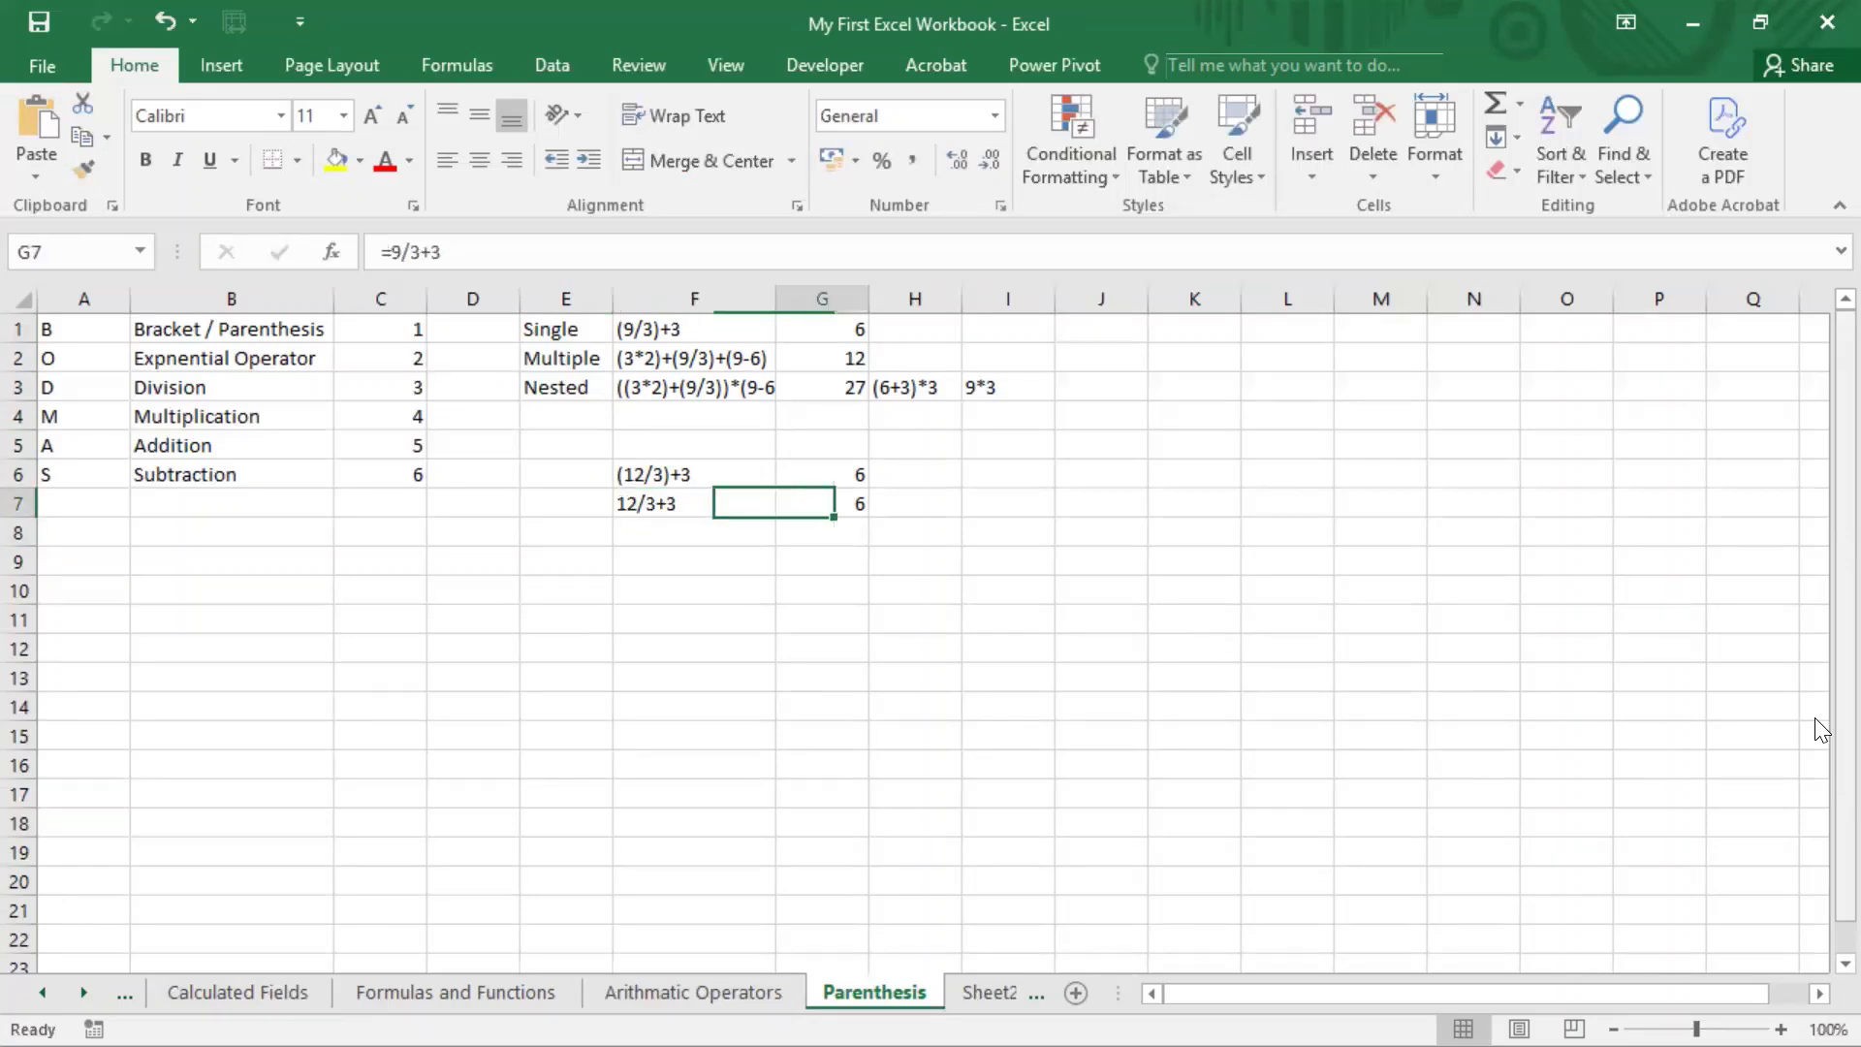
key(F2)
key(Left)
key(Left)
key(Left)
key(Left)
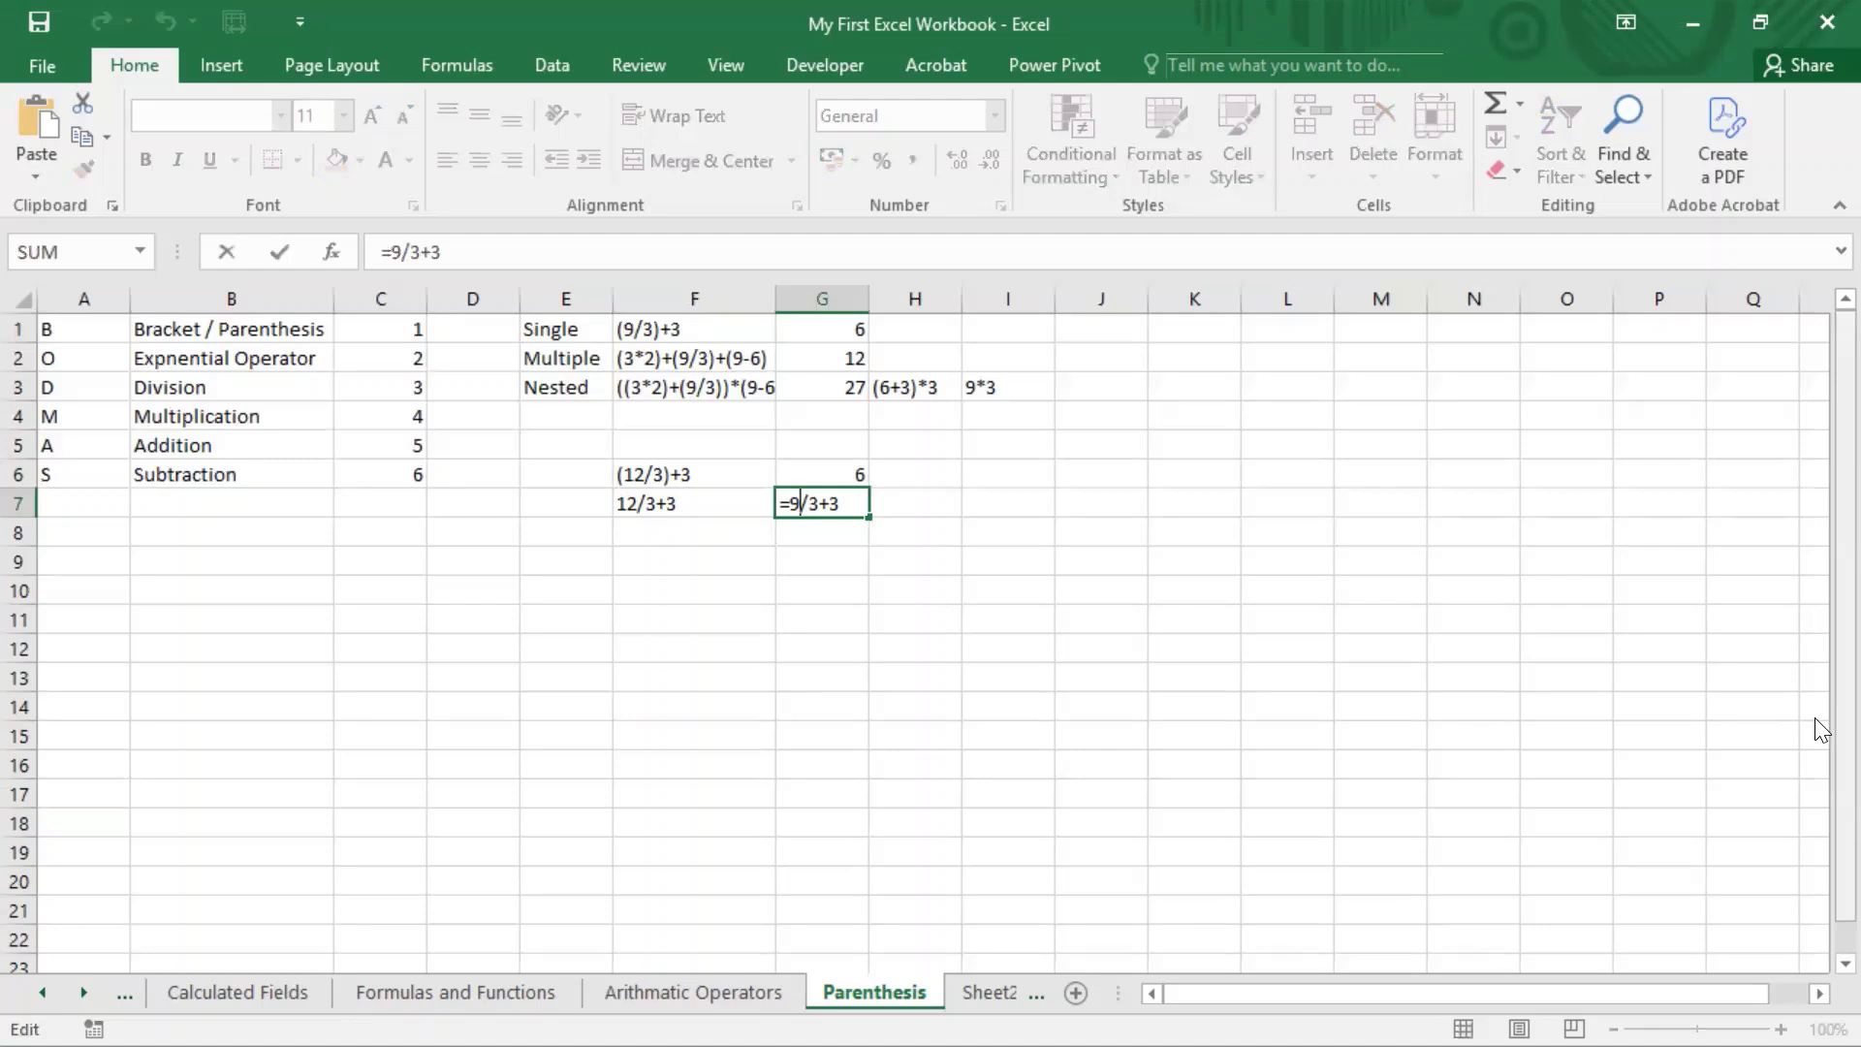
key(BackSpace)
text(12)
key(Return)
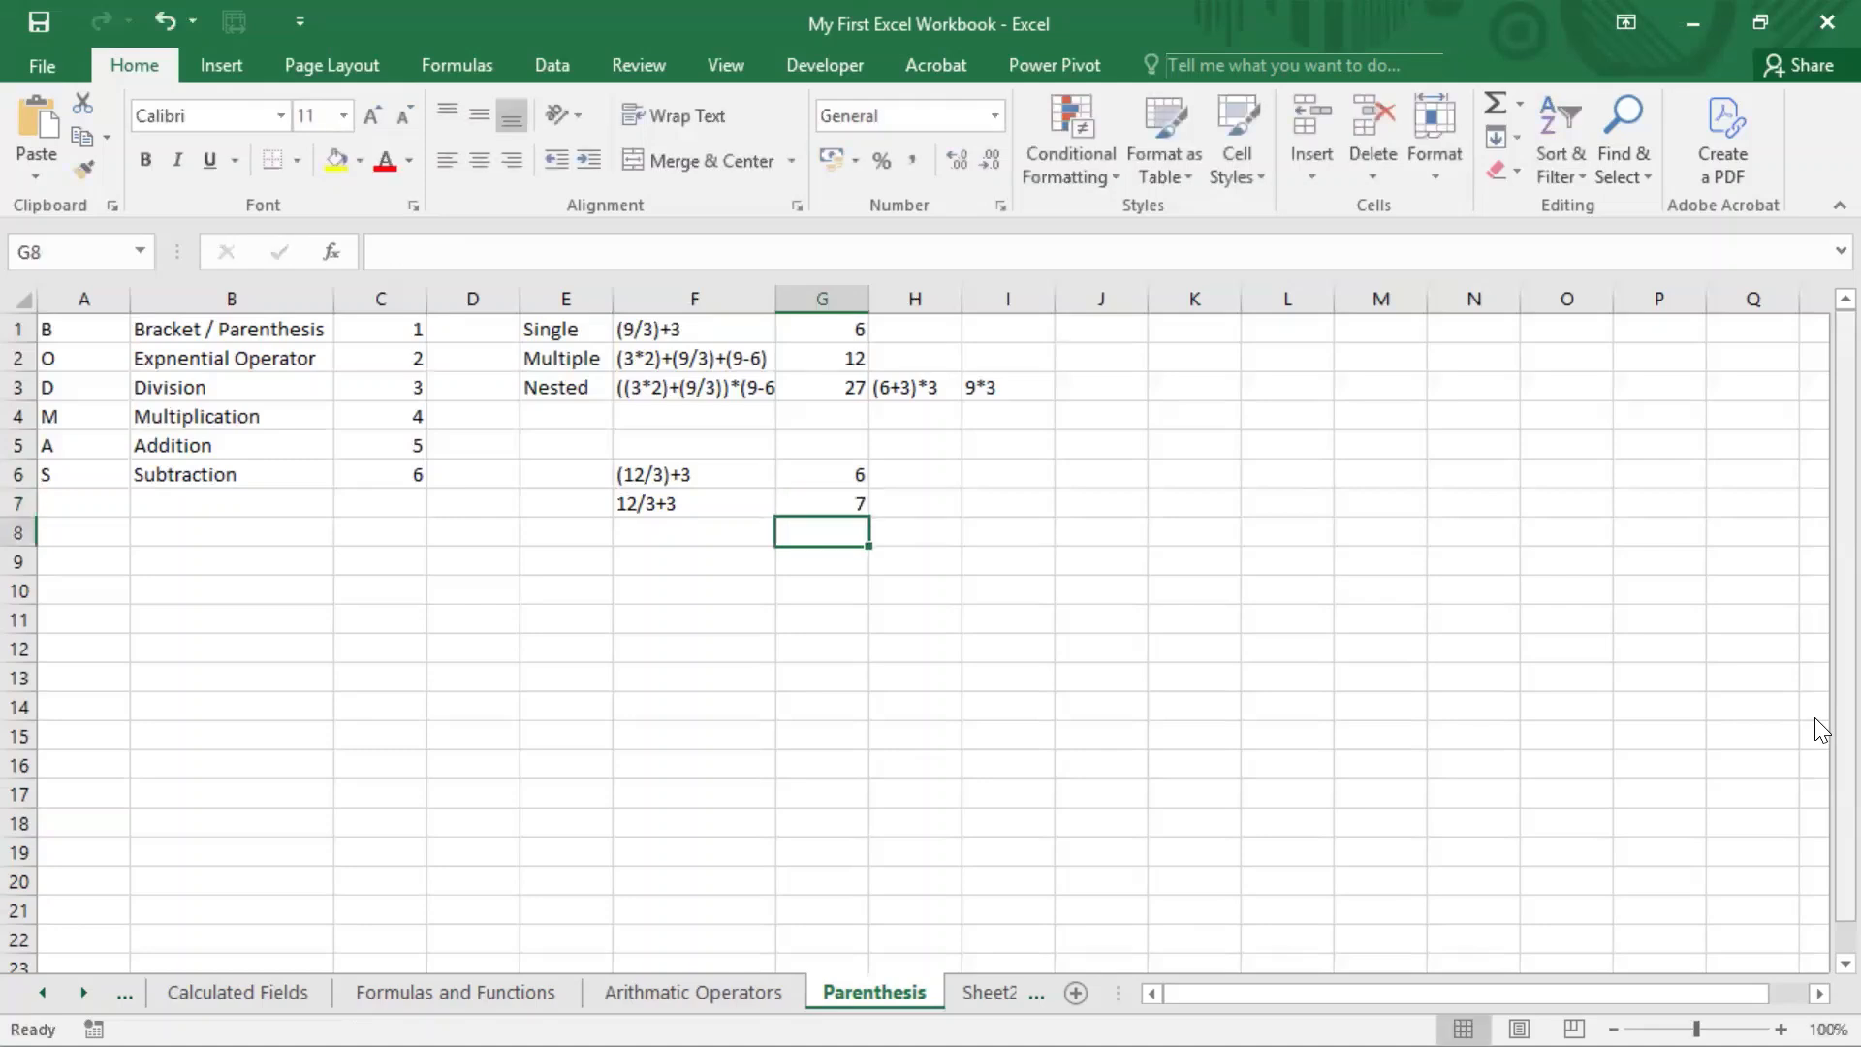
Step: Update the formula in G6 to =(12/3)+3 and compare it with the formula in G7
key(Up)
key(Up)
key(F2)
key(Left)
key(Left)
key(Left)
key(Left)
key(Left)
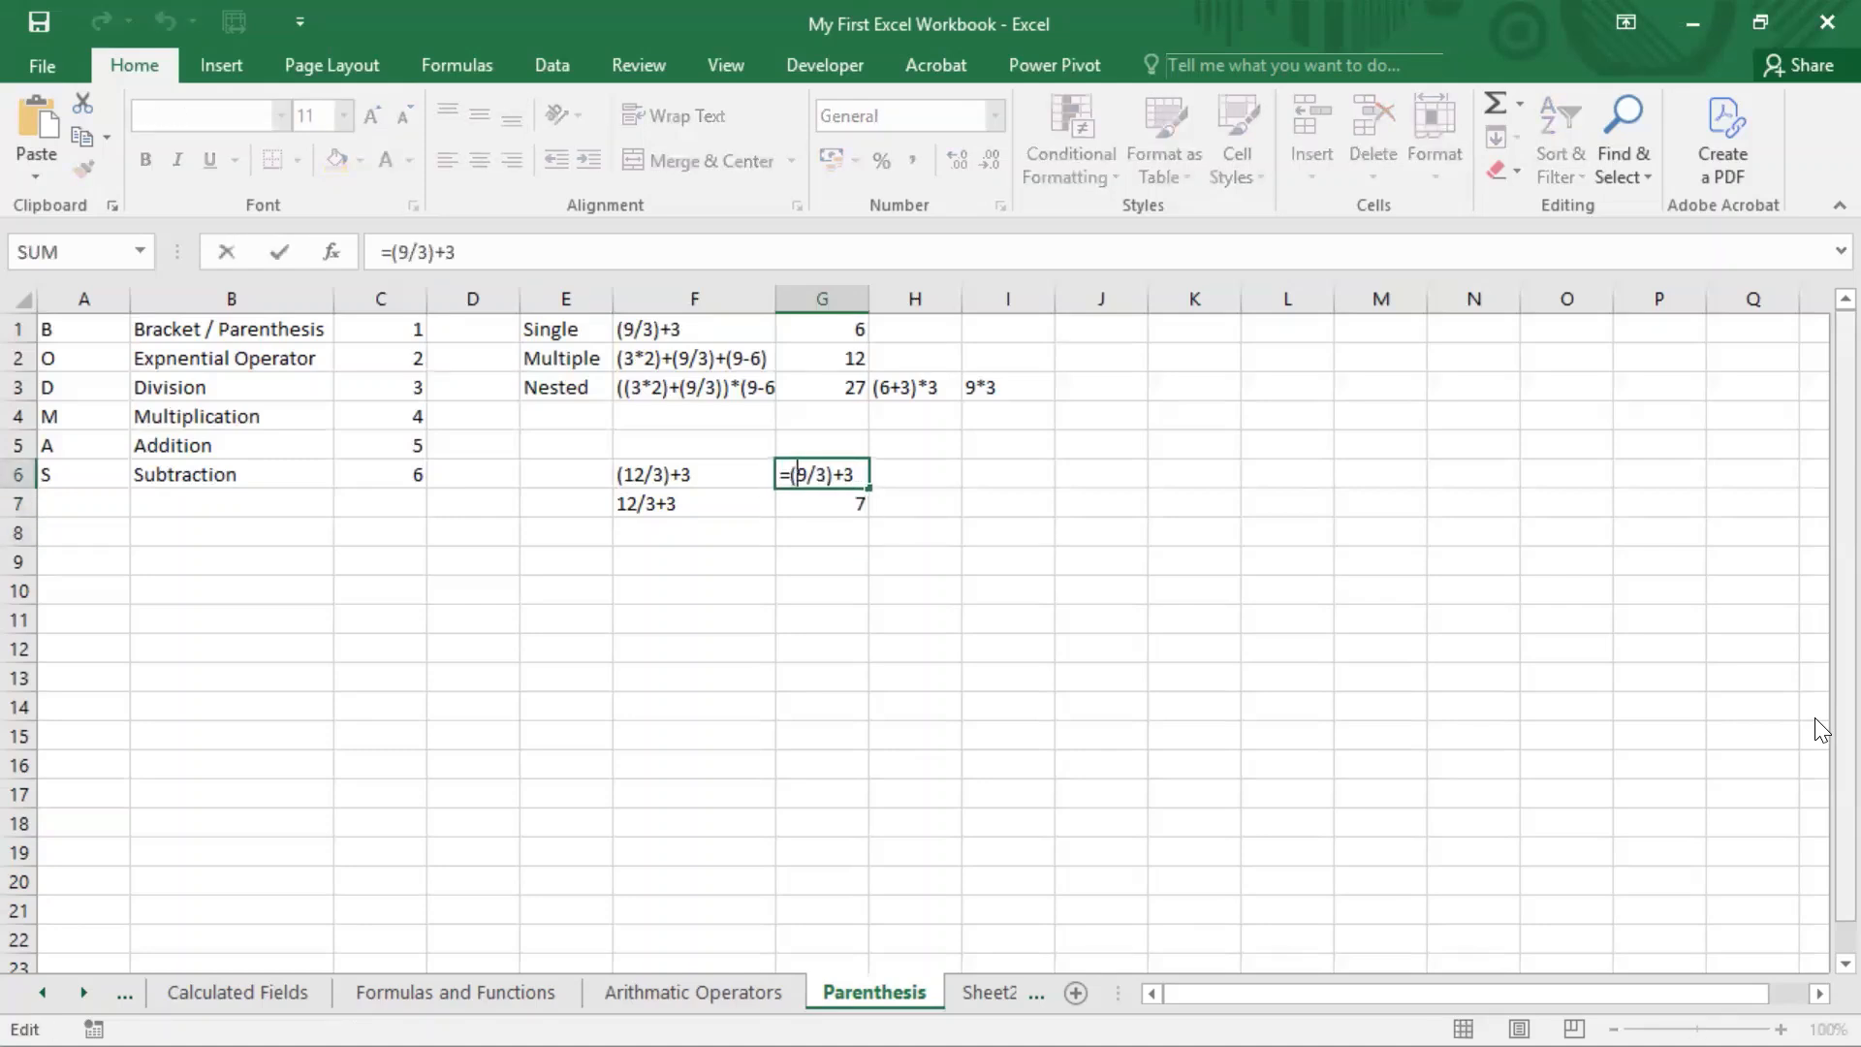
key(BackSpace)
text(12)
key(Return)
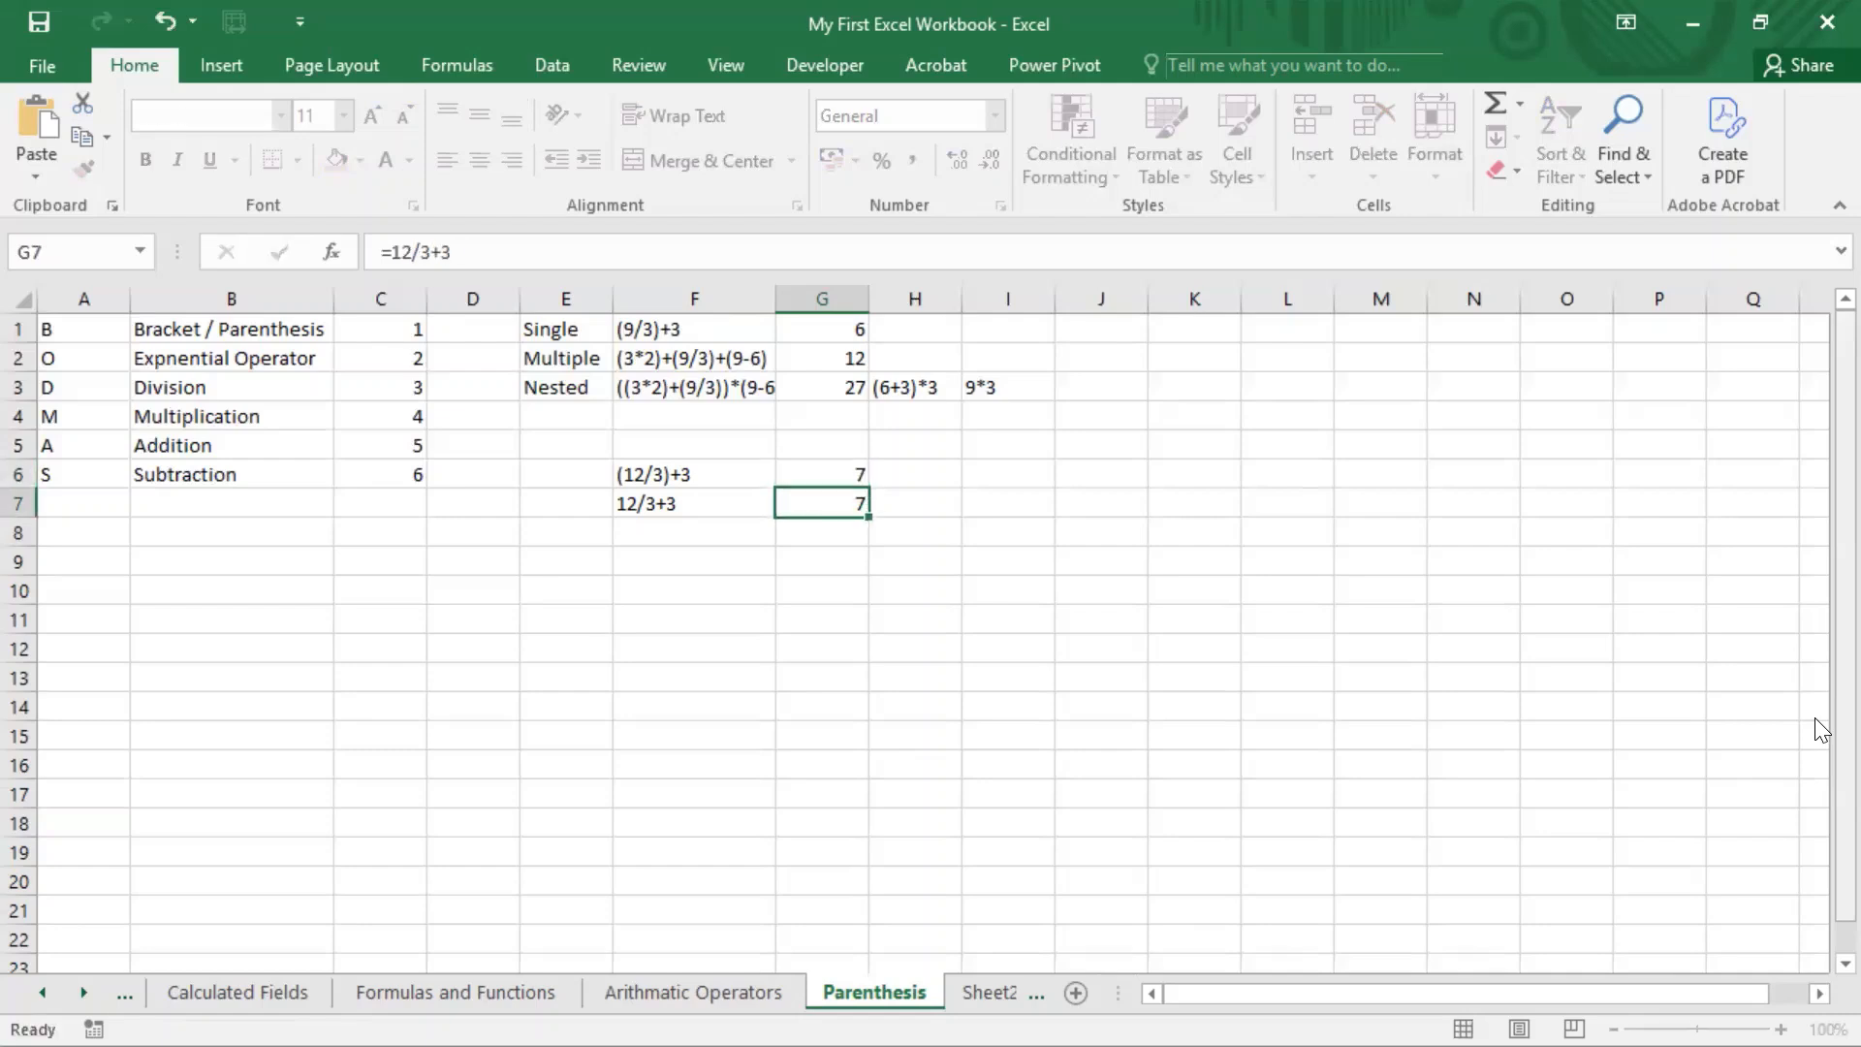
key(Up)
key(Down)
key(Up)
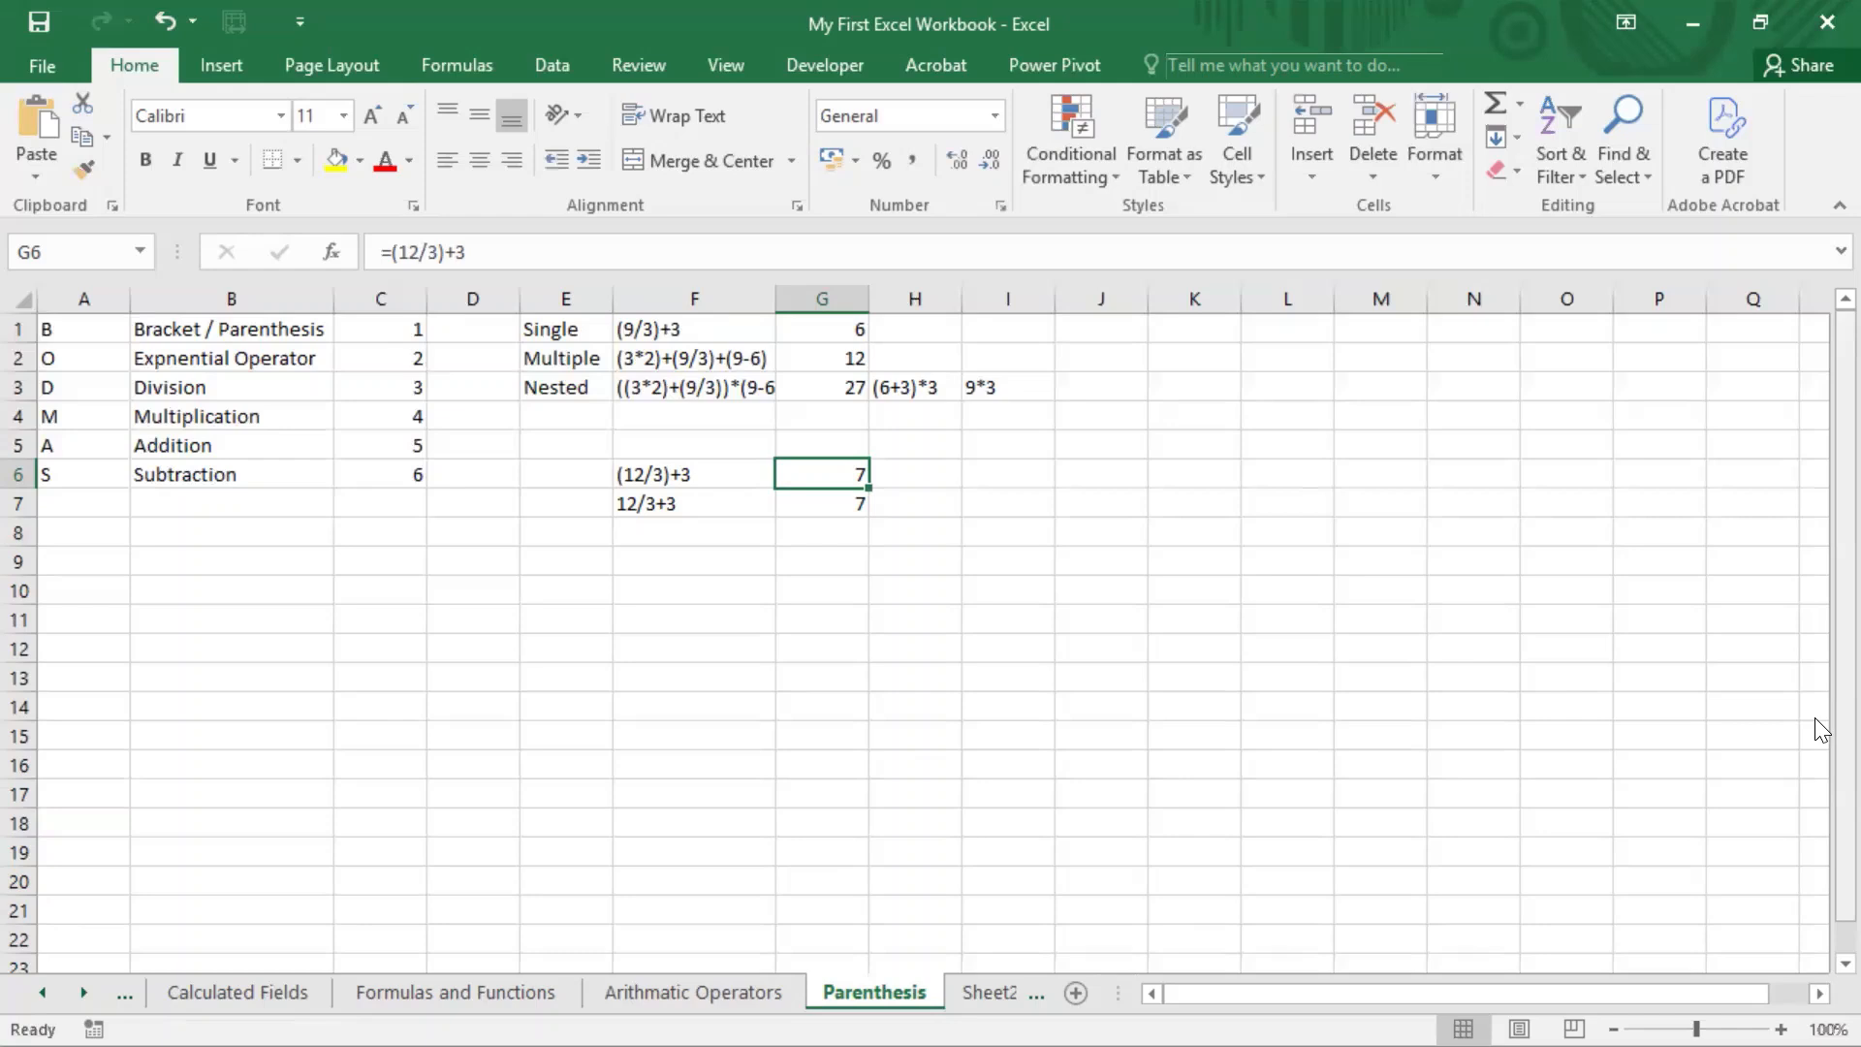
key(Down)
key(Left)
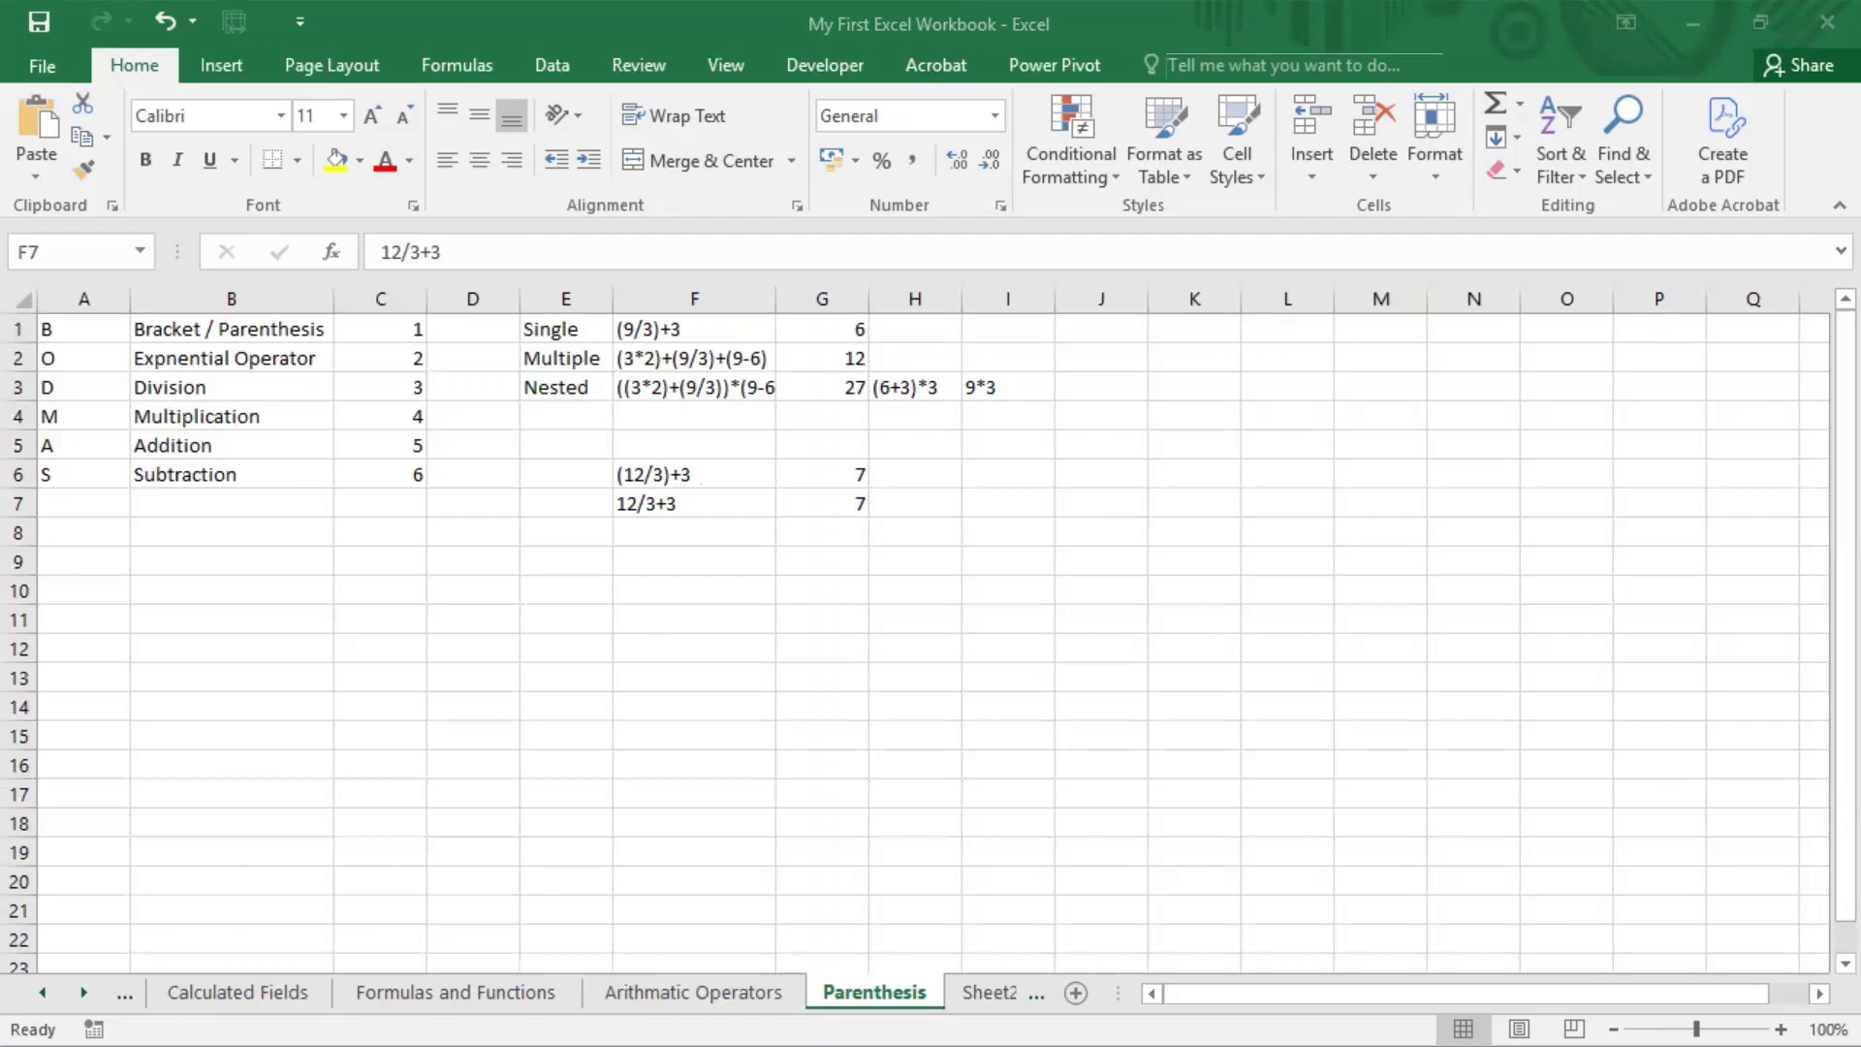
Step: Change the operator inside the parentheses of the F6 expression to multiplication, giving (12*3)+3
click(703, 478)
double_click(712, 472)
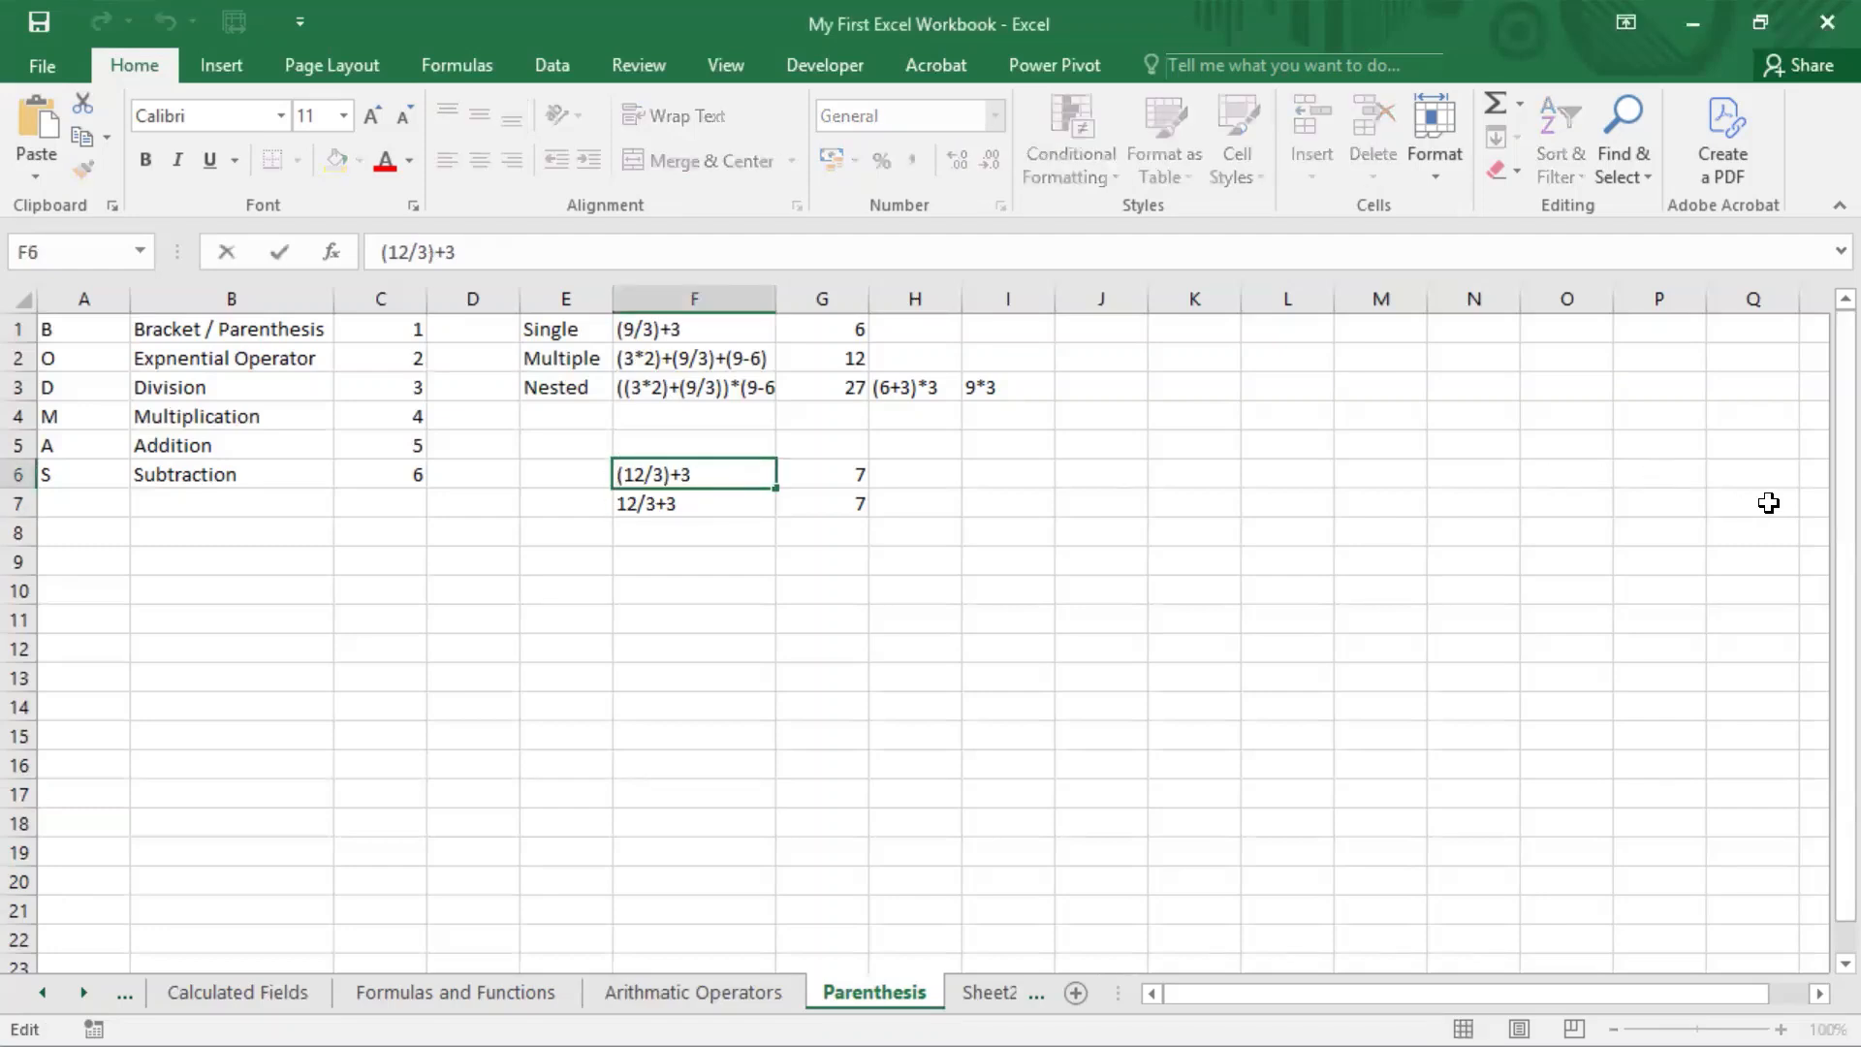
key(Left)
key(Left)
key(Left)
key(Left)
text(+)
key(BackSpace)
key(BackSpace)
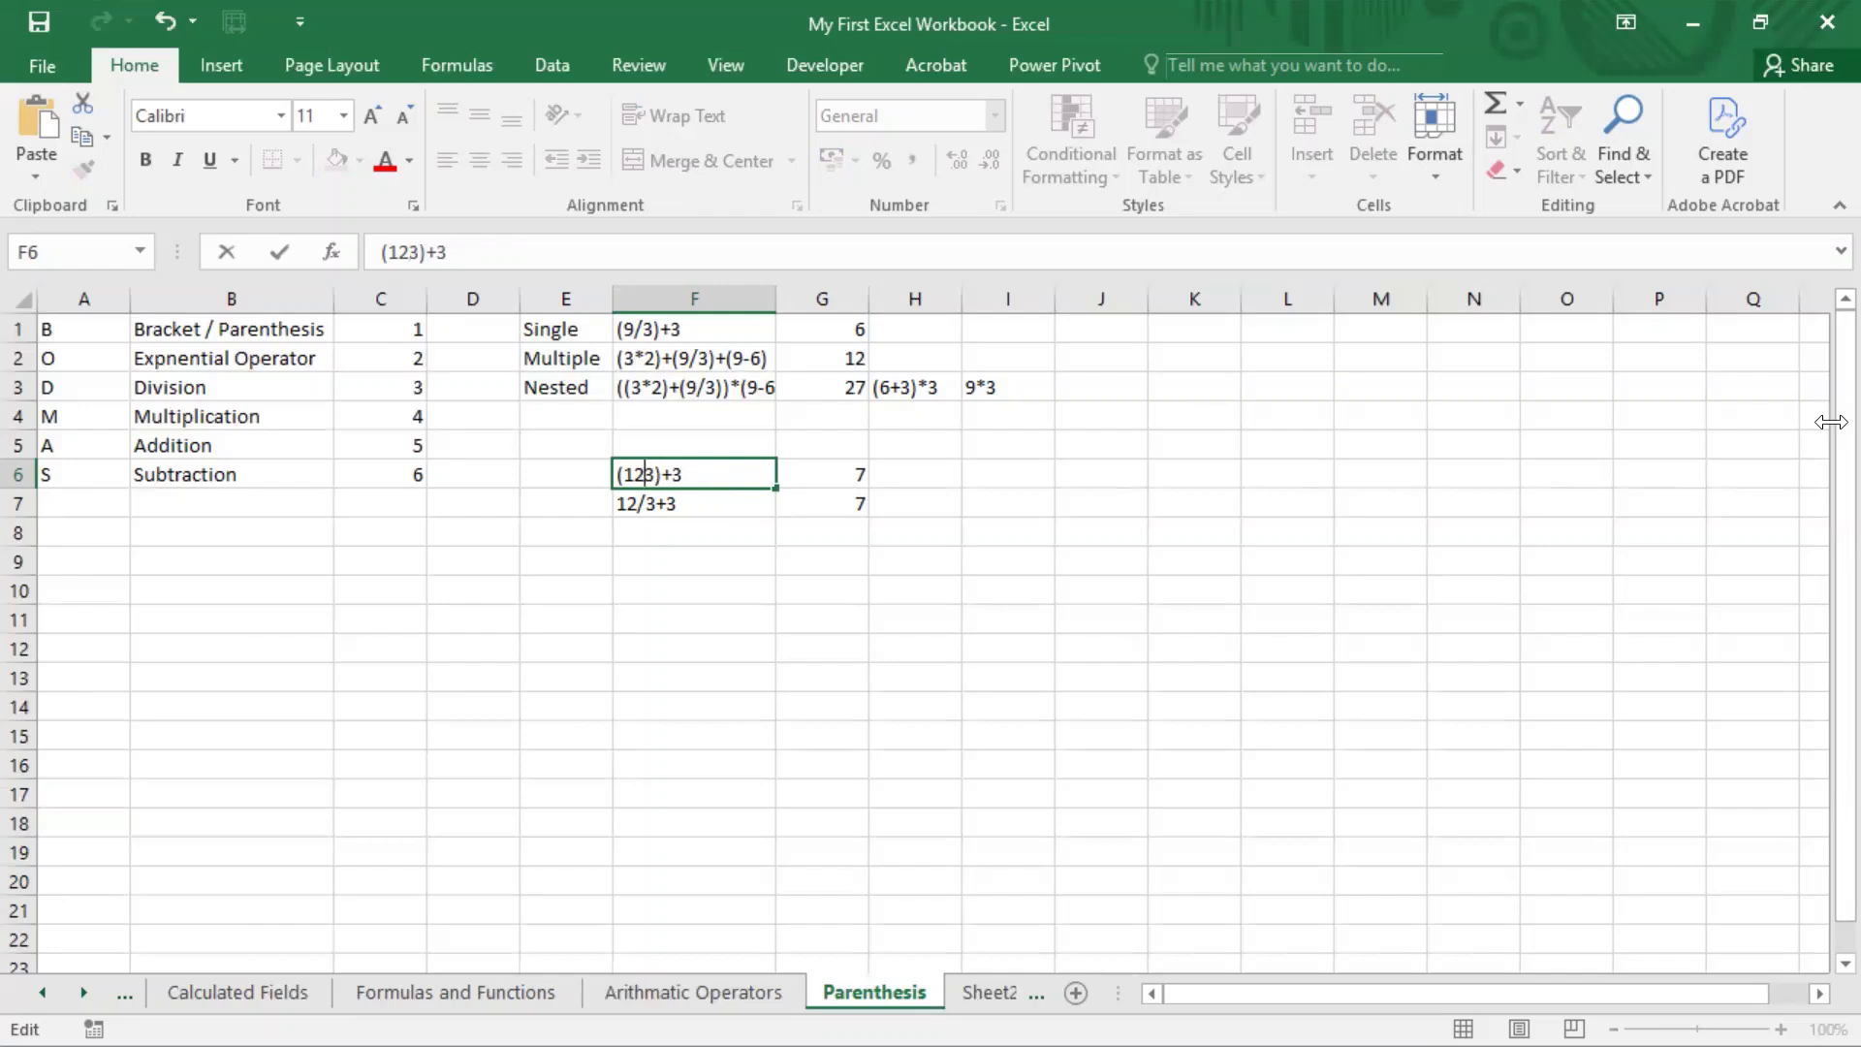
text(*)
key(Return)
key(F2)
key(Left)
key(Left)
key(Left)
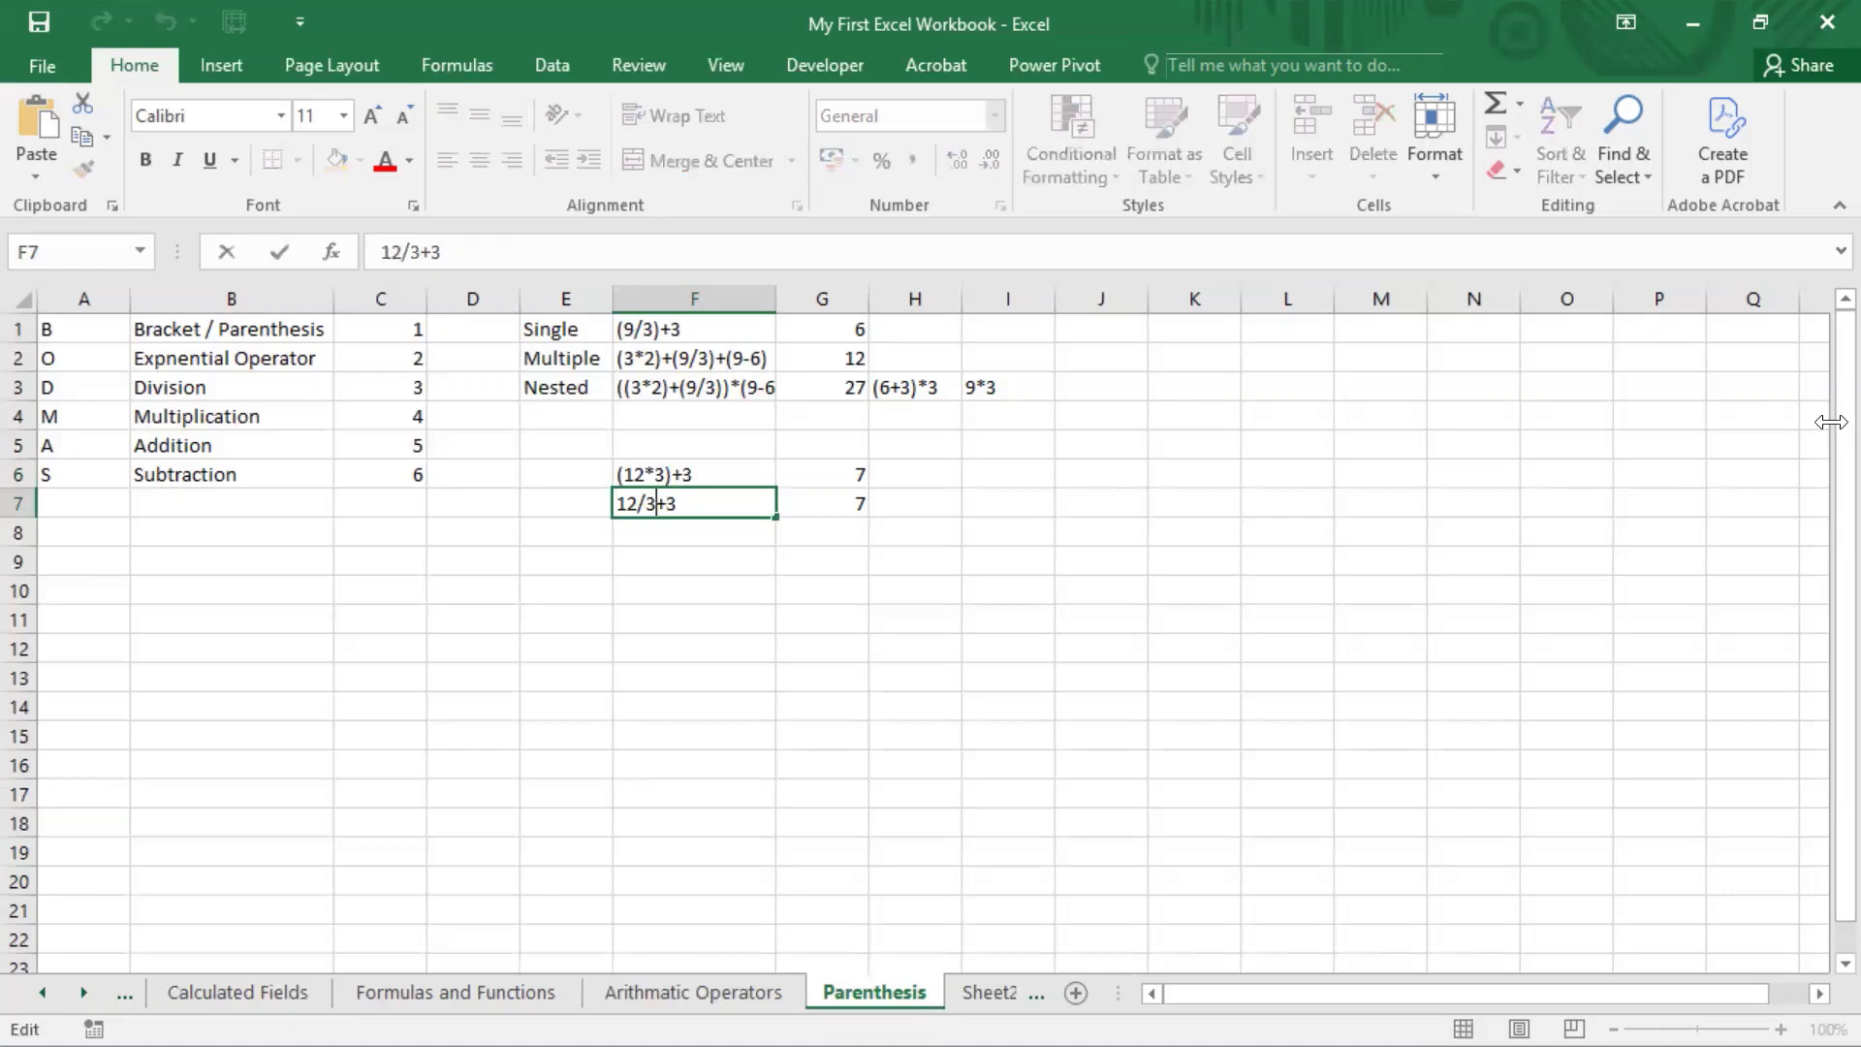
key(BackSpace)
text(/)
key(ctrl+Return)
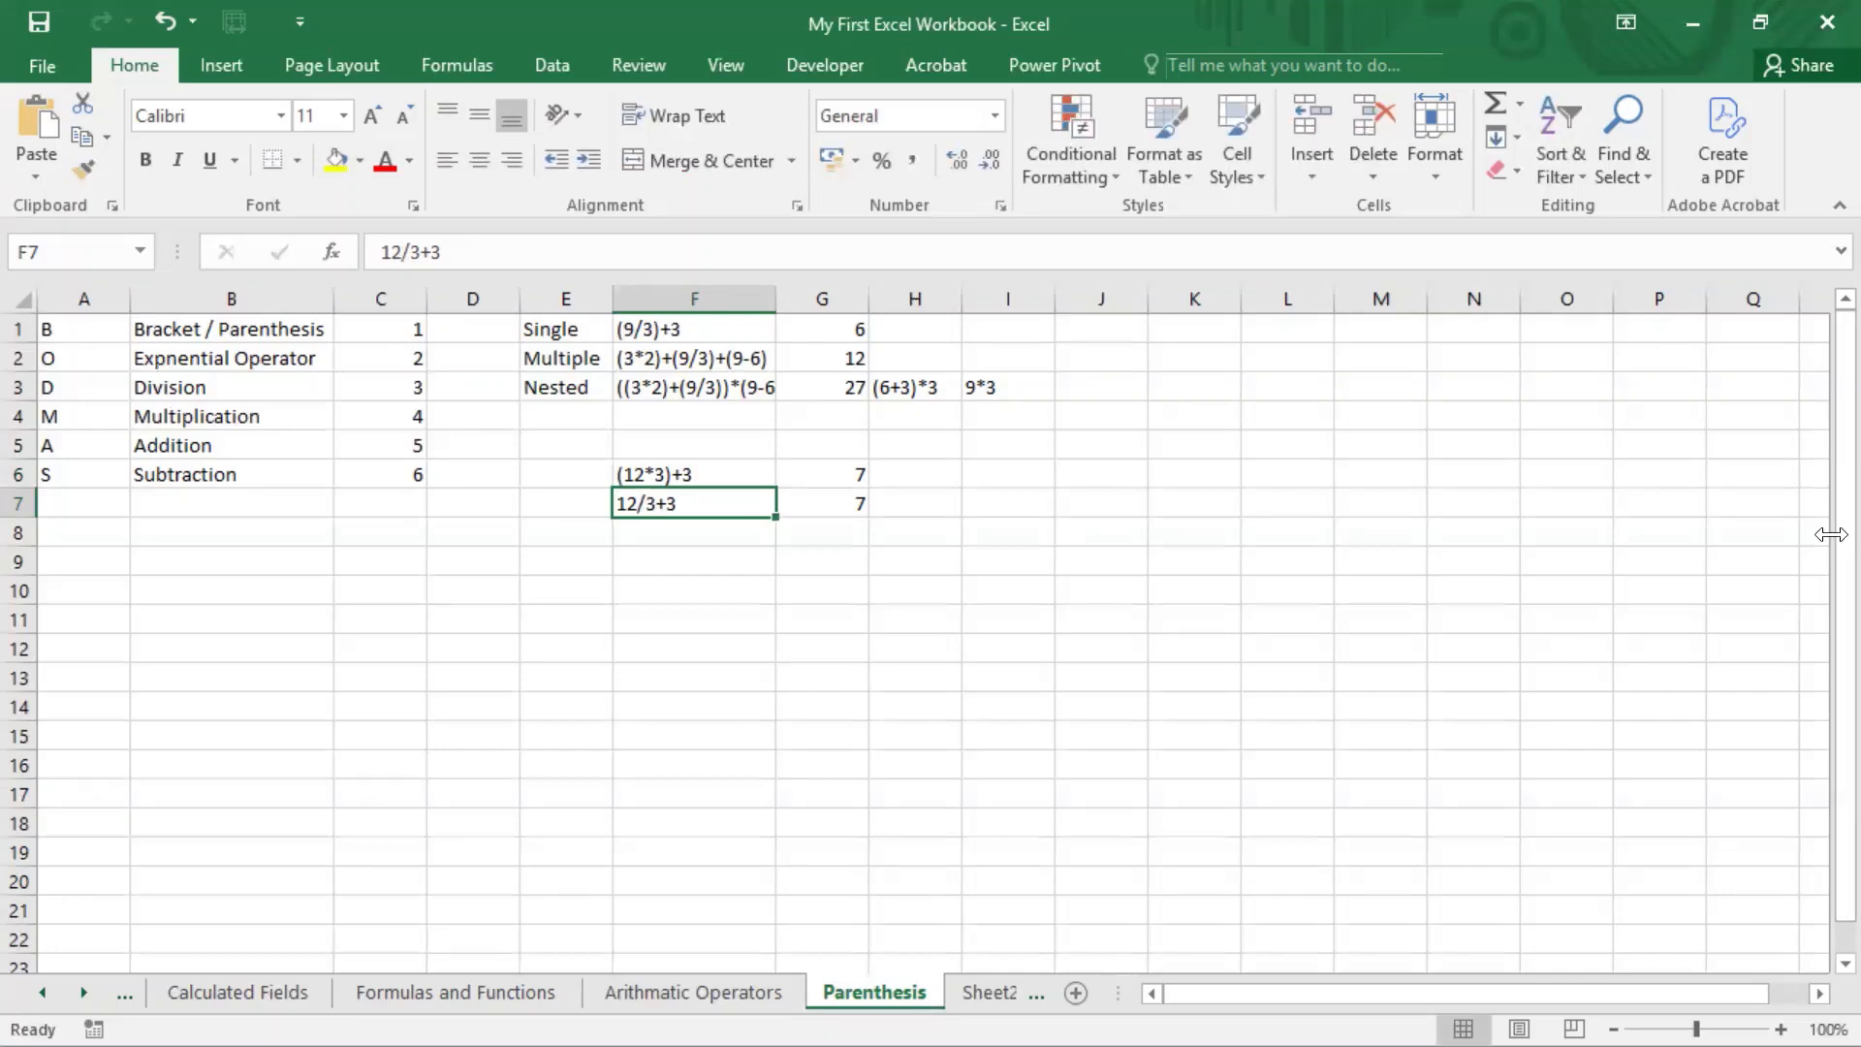
Step: Copy the formula =4*2+3 from cell B17 of the Arithmatic Operators sheet
key(ctrl+Page_Up)
click(511, 672)
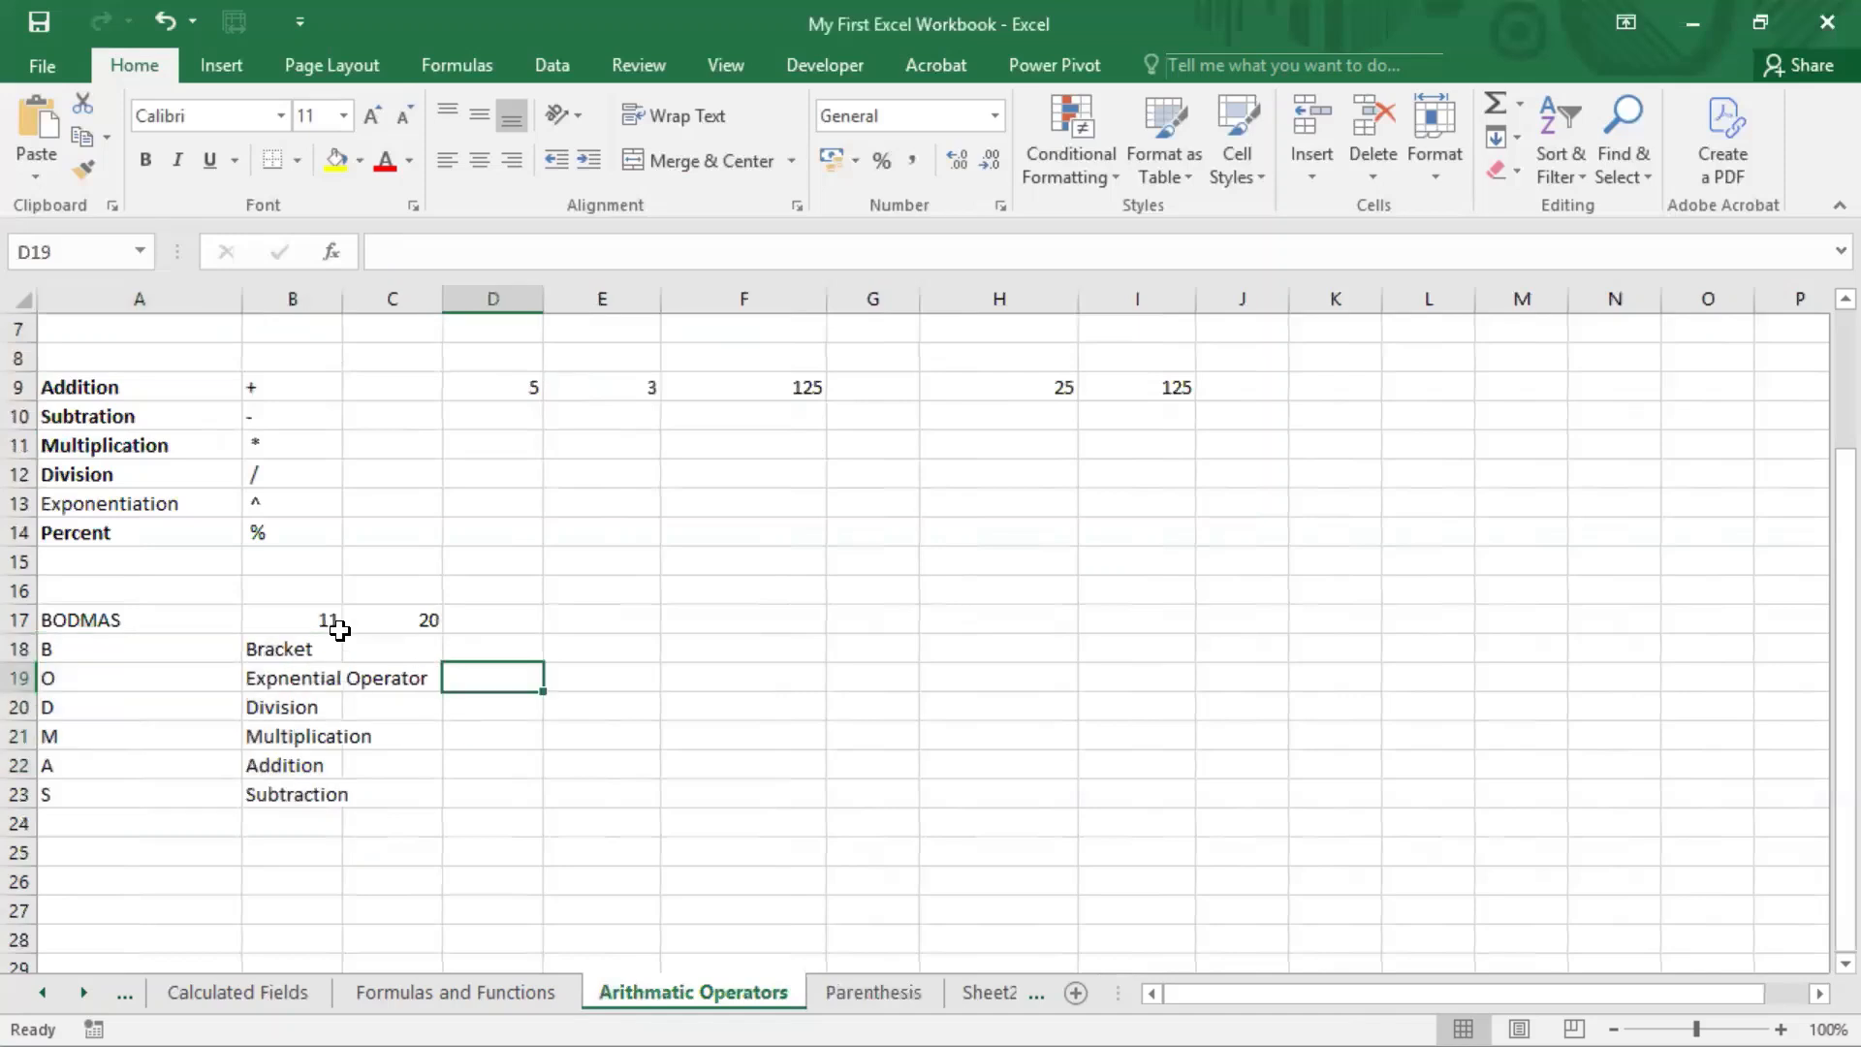
click(323, 621)
drag(475, 249, 295, 250)
key(ctrl+c)
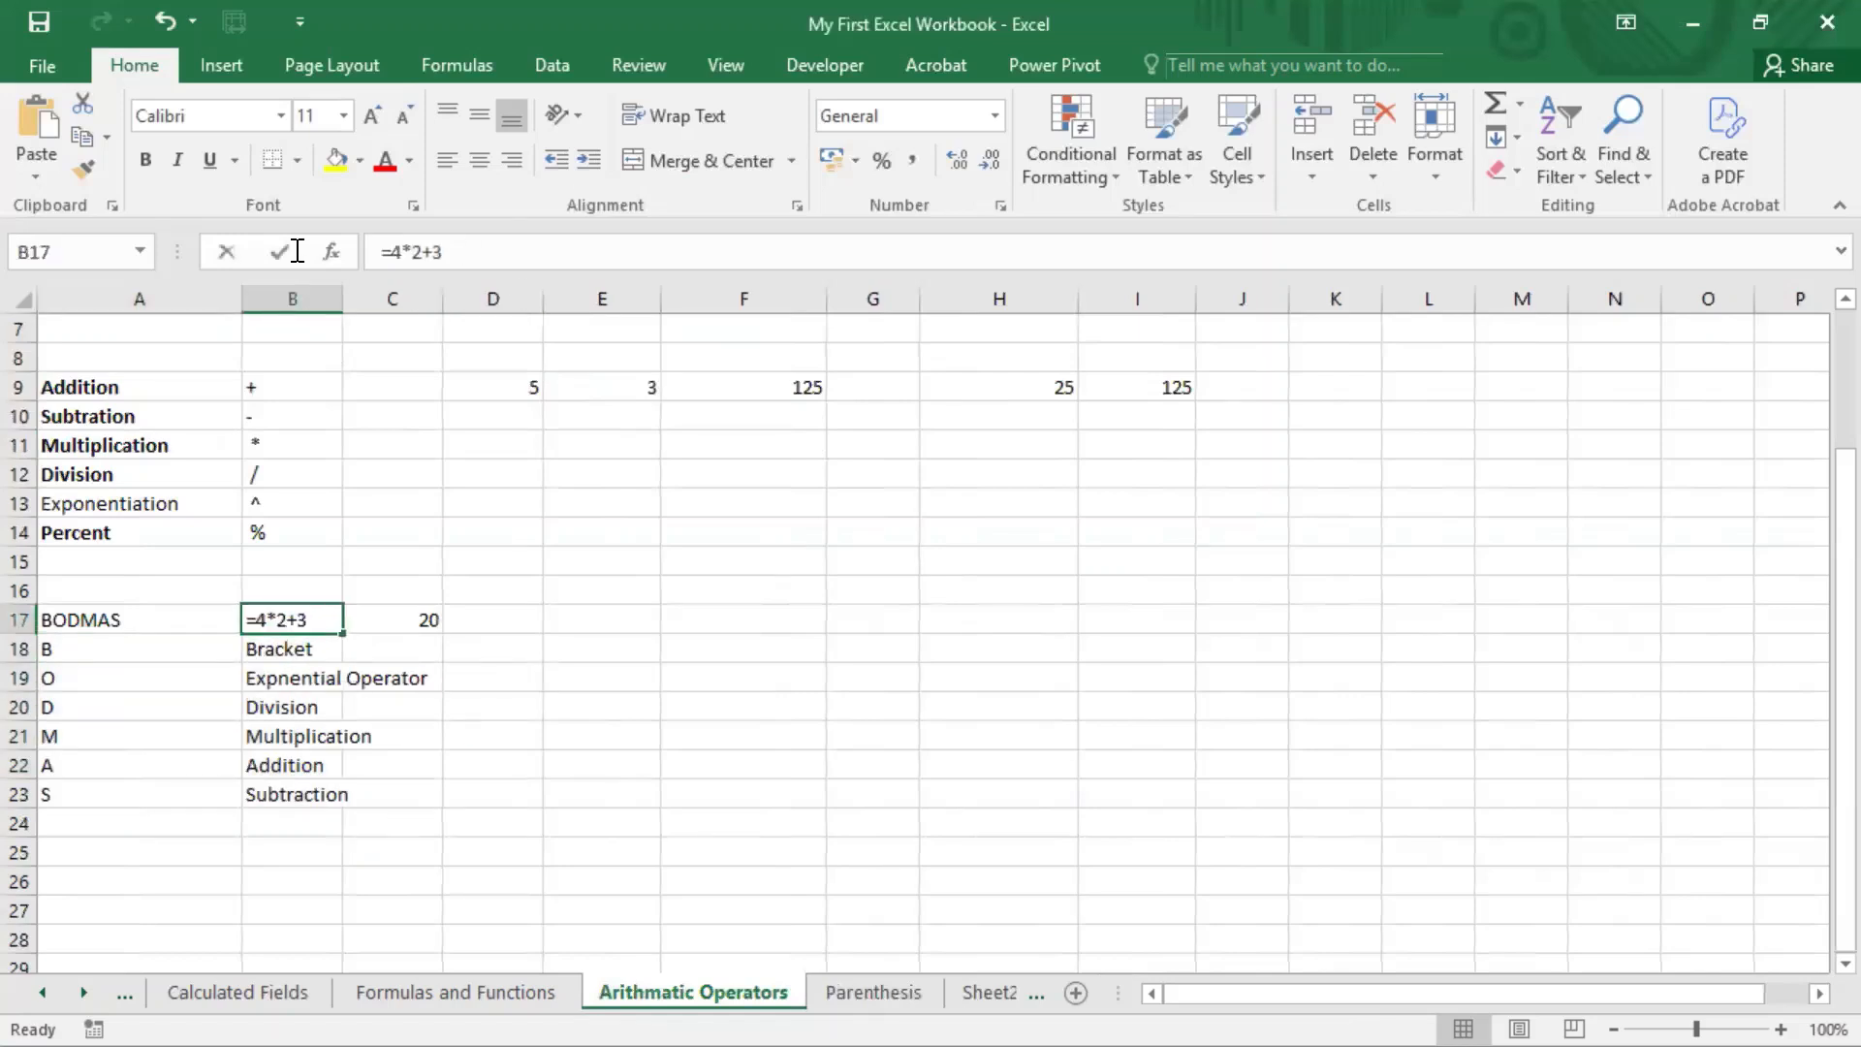
text(=)
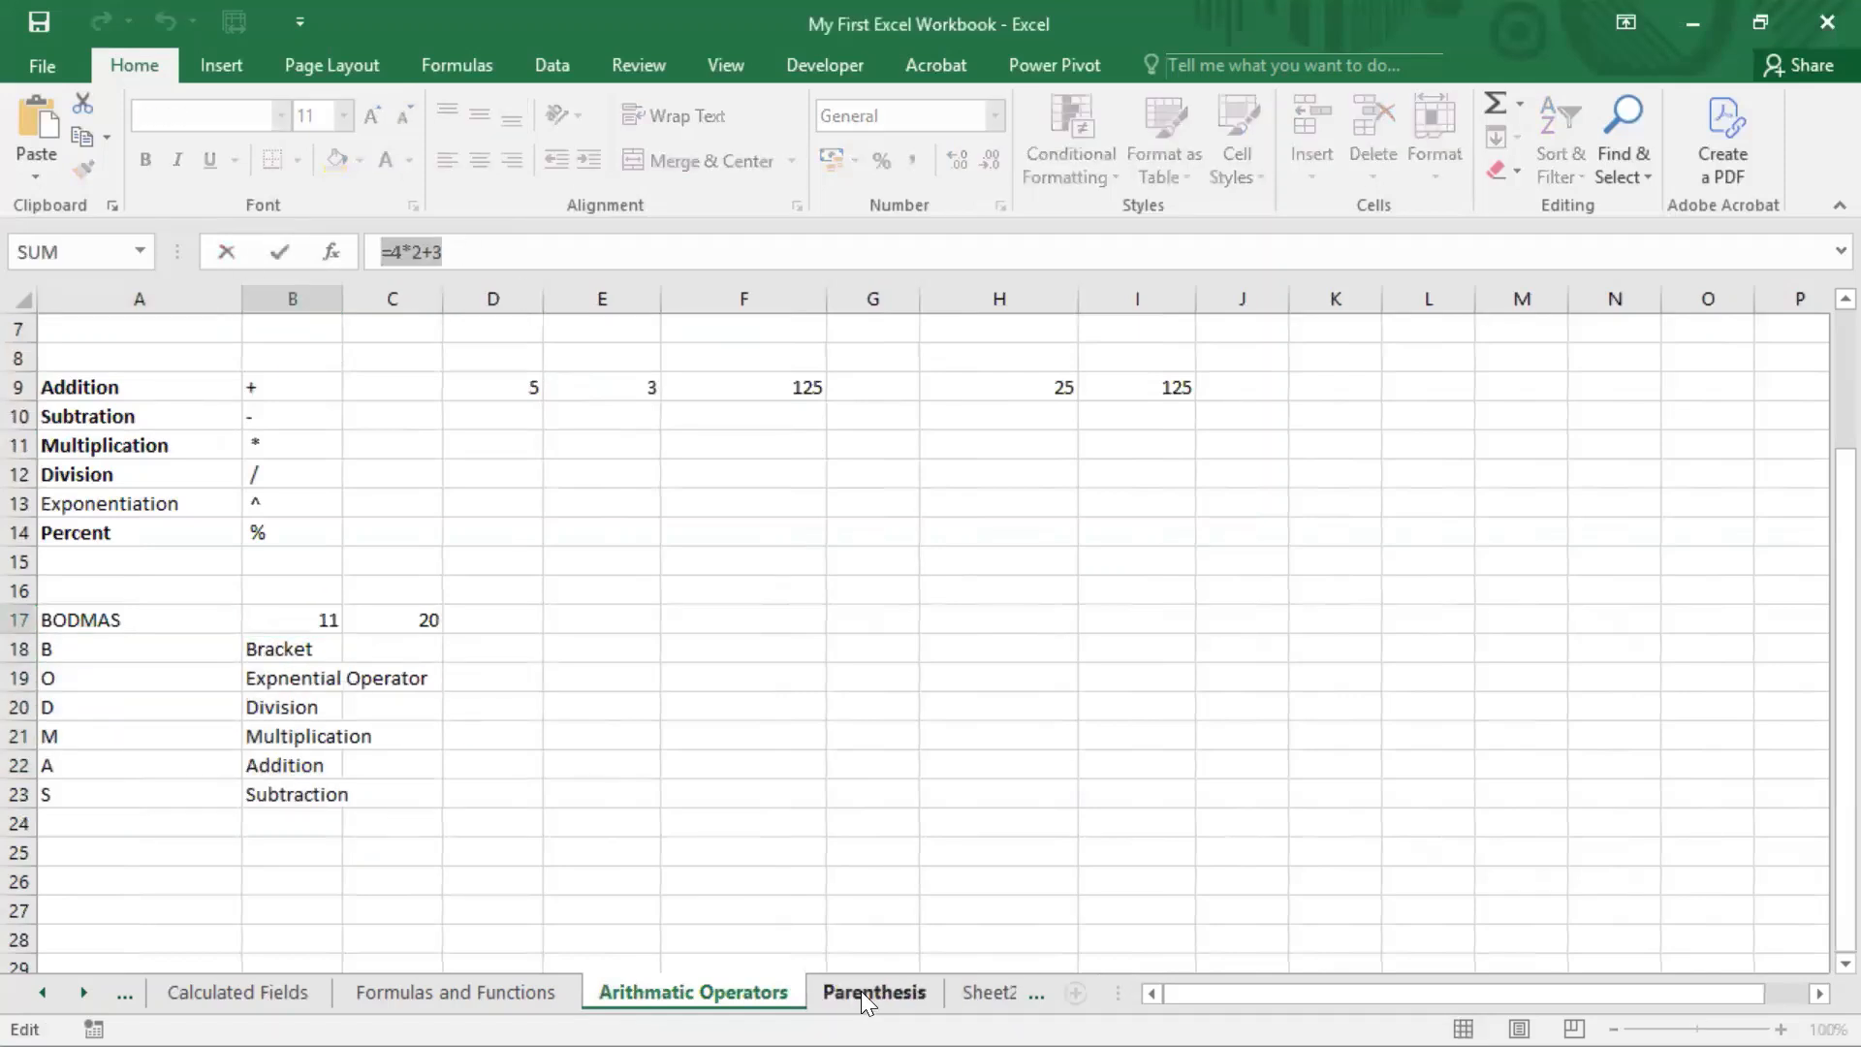
Step: Enter the reference =Parenthesis!F6 in cell B17
click(873, 992)
click(718, 477)
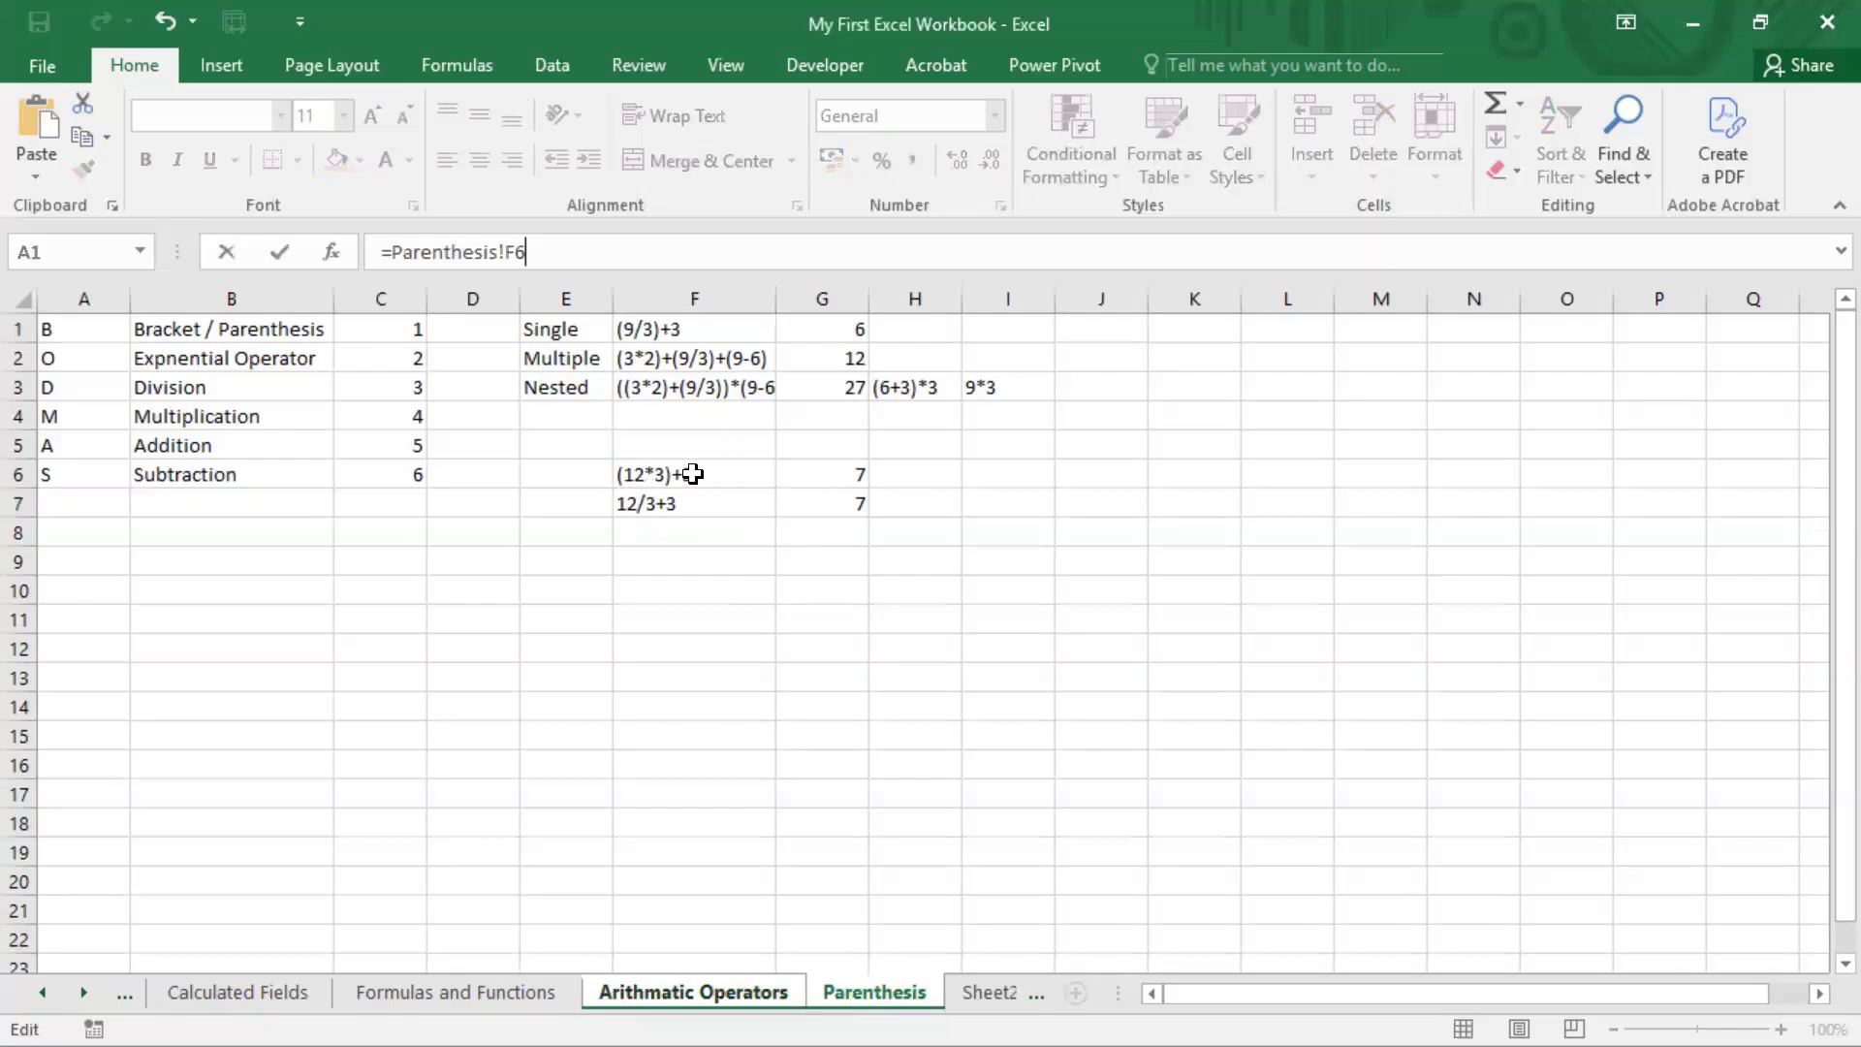
key(Return)
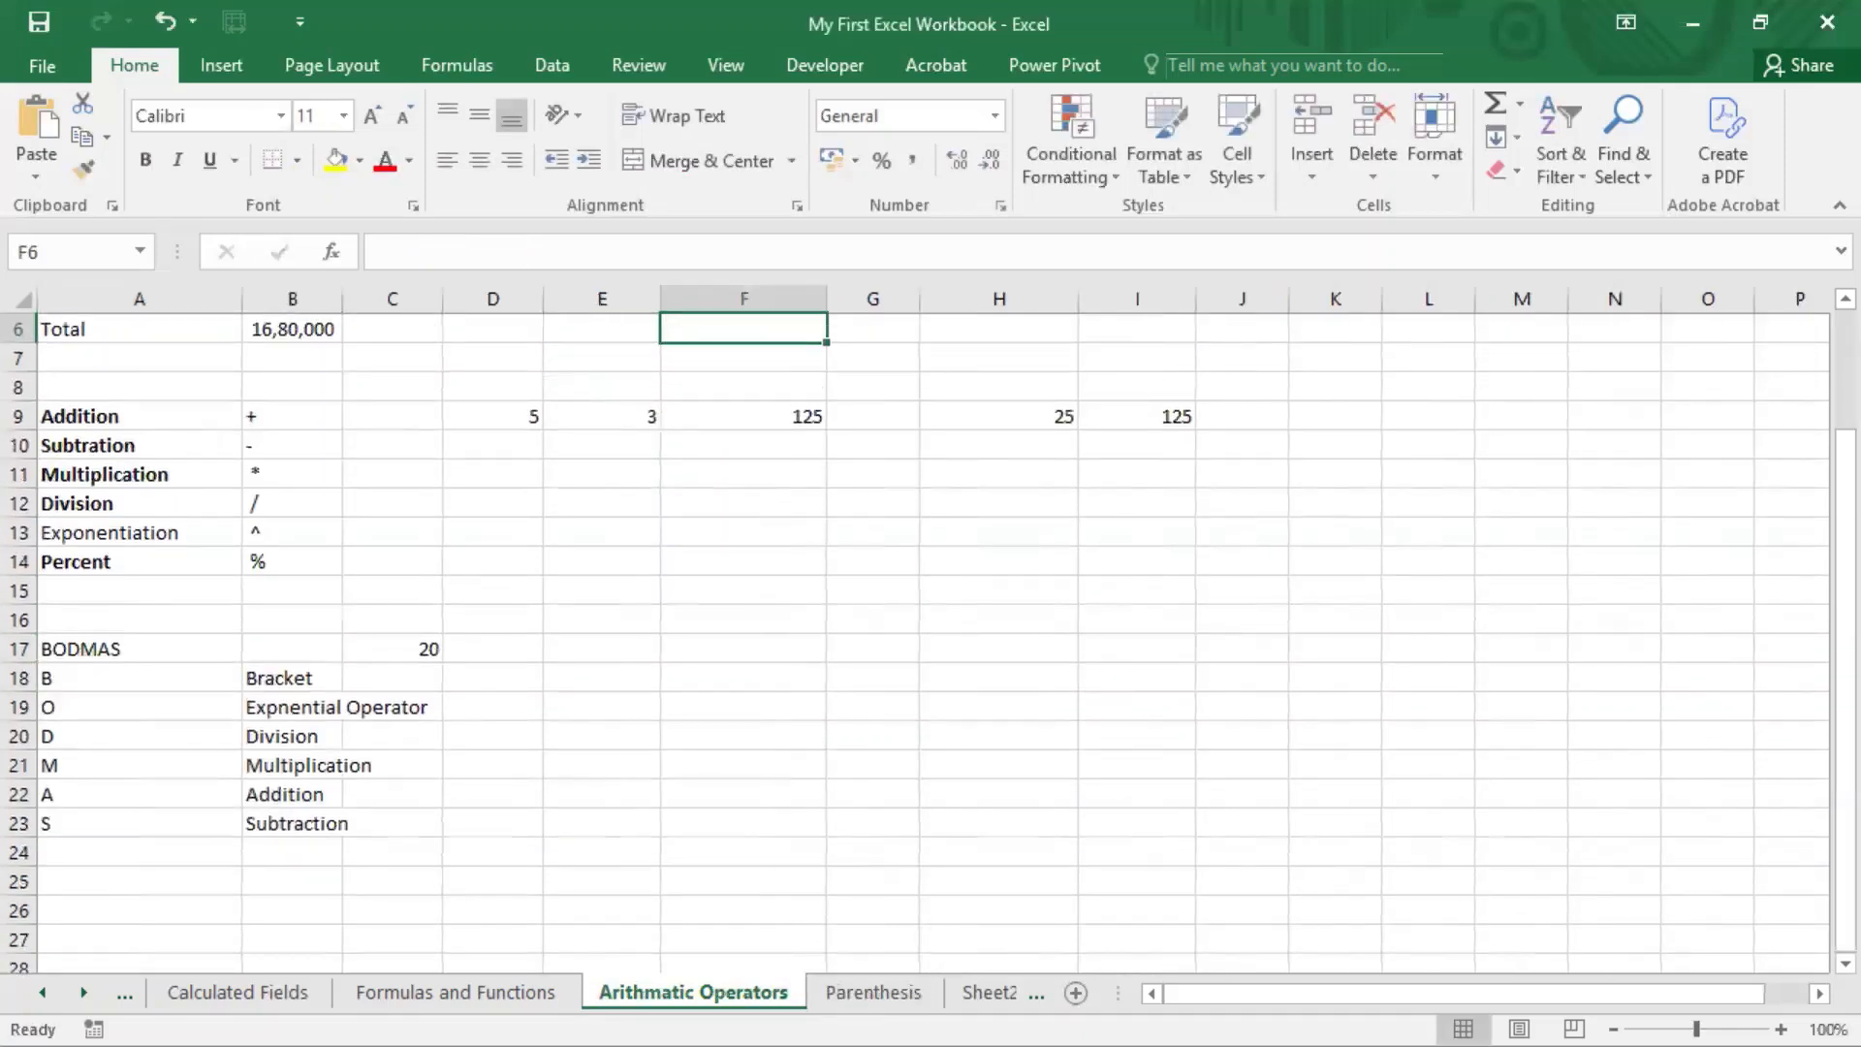
Step: Replace the expression in F6 of the Parenthesis sheet with the copied formula =4*2+3
click(874, 992)
double_click(713, 475)
drag(714, 475, 545, 474)
key(ctrl+v)
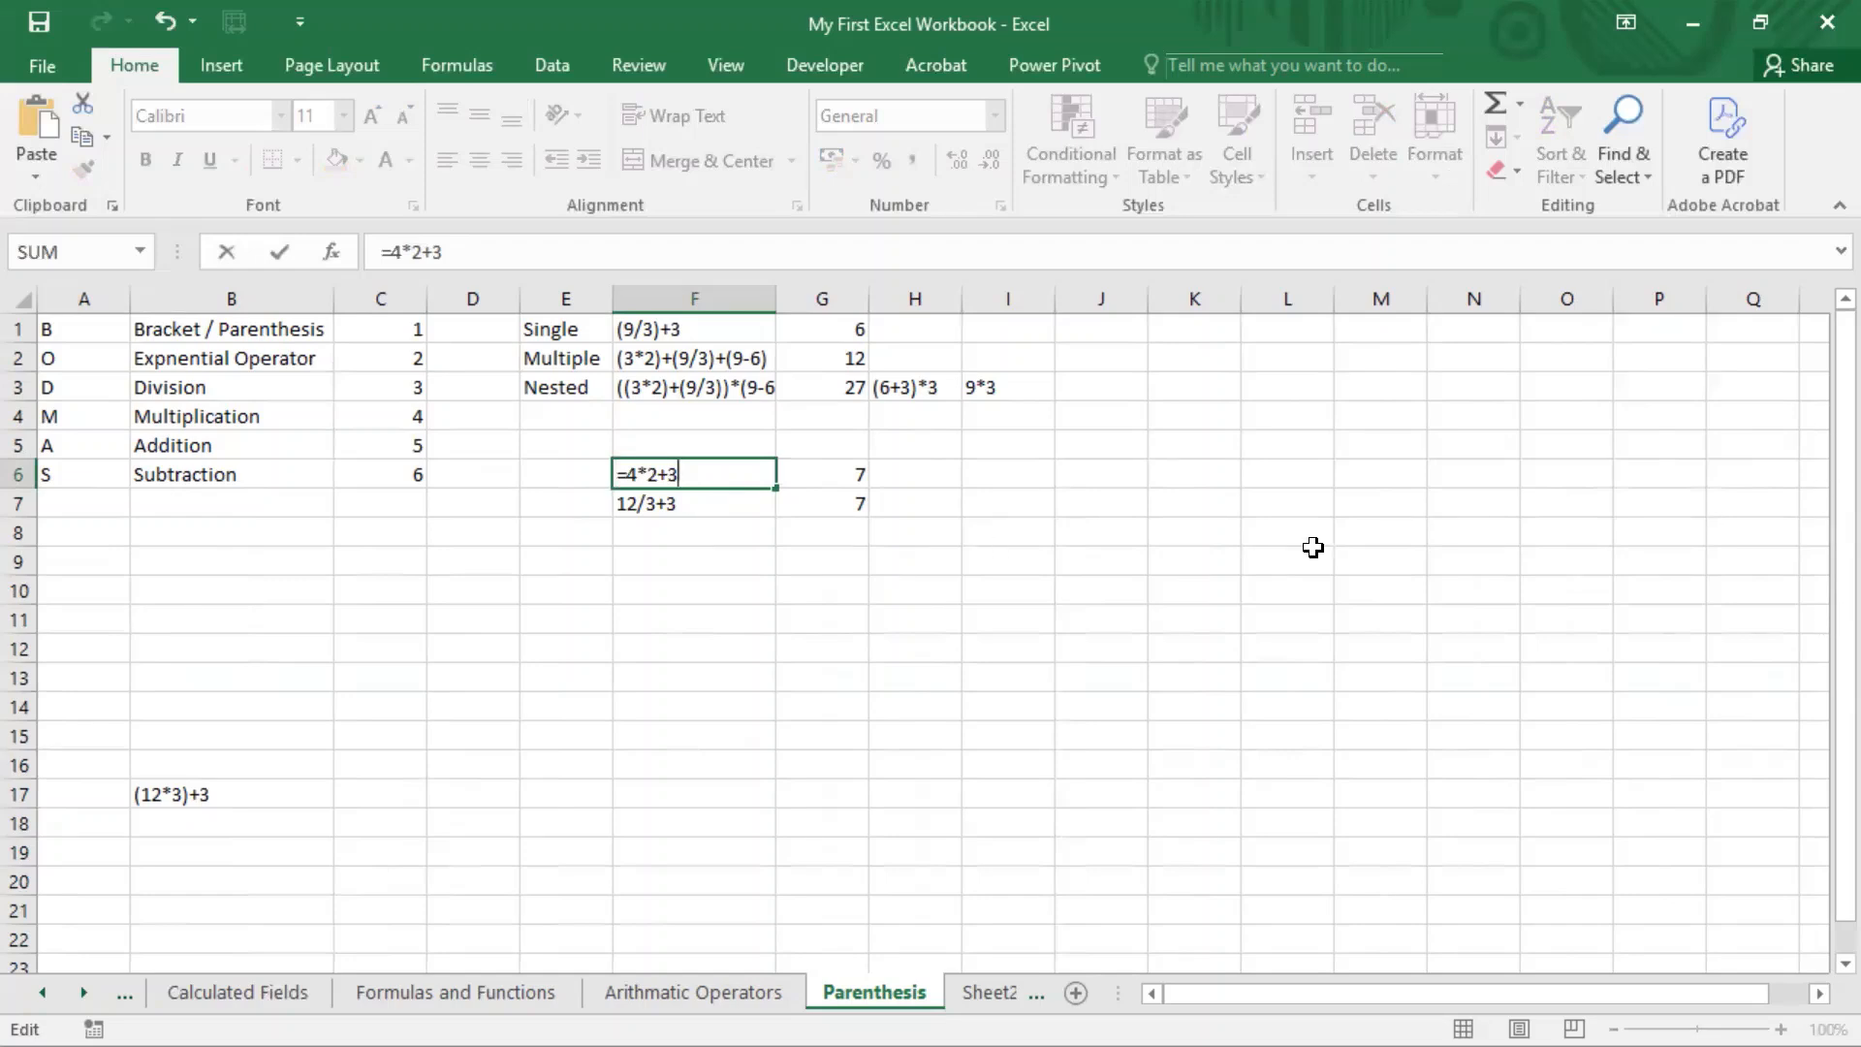
key(Return)
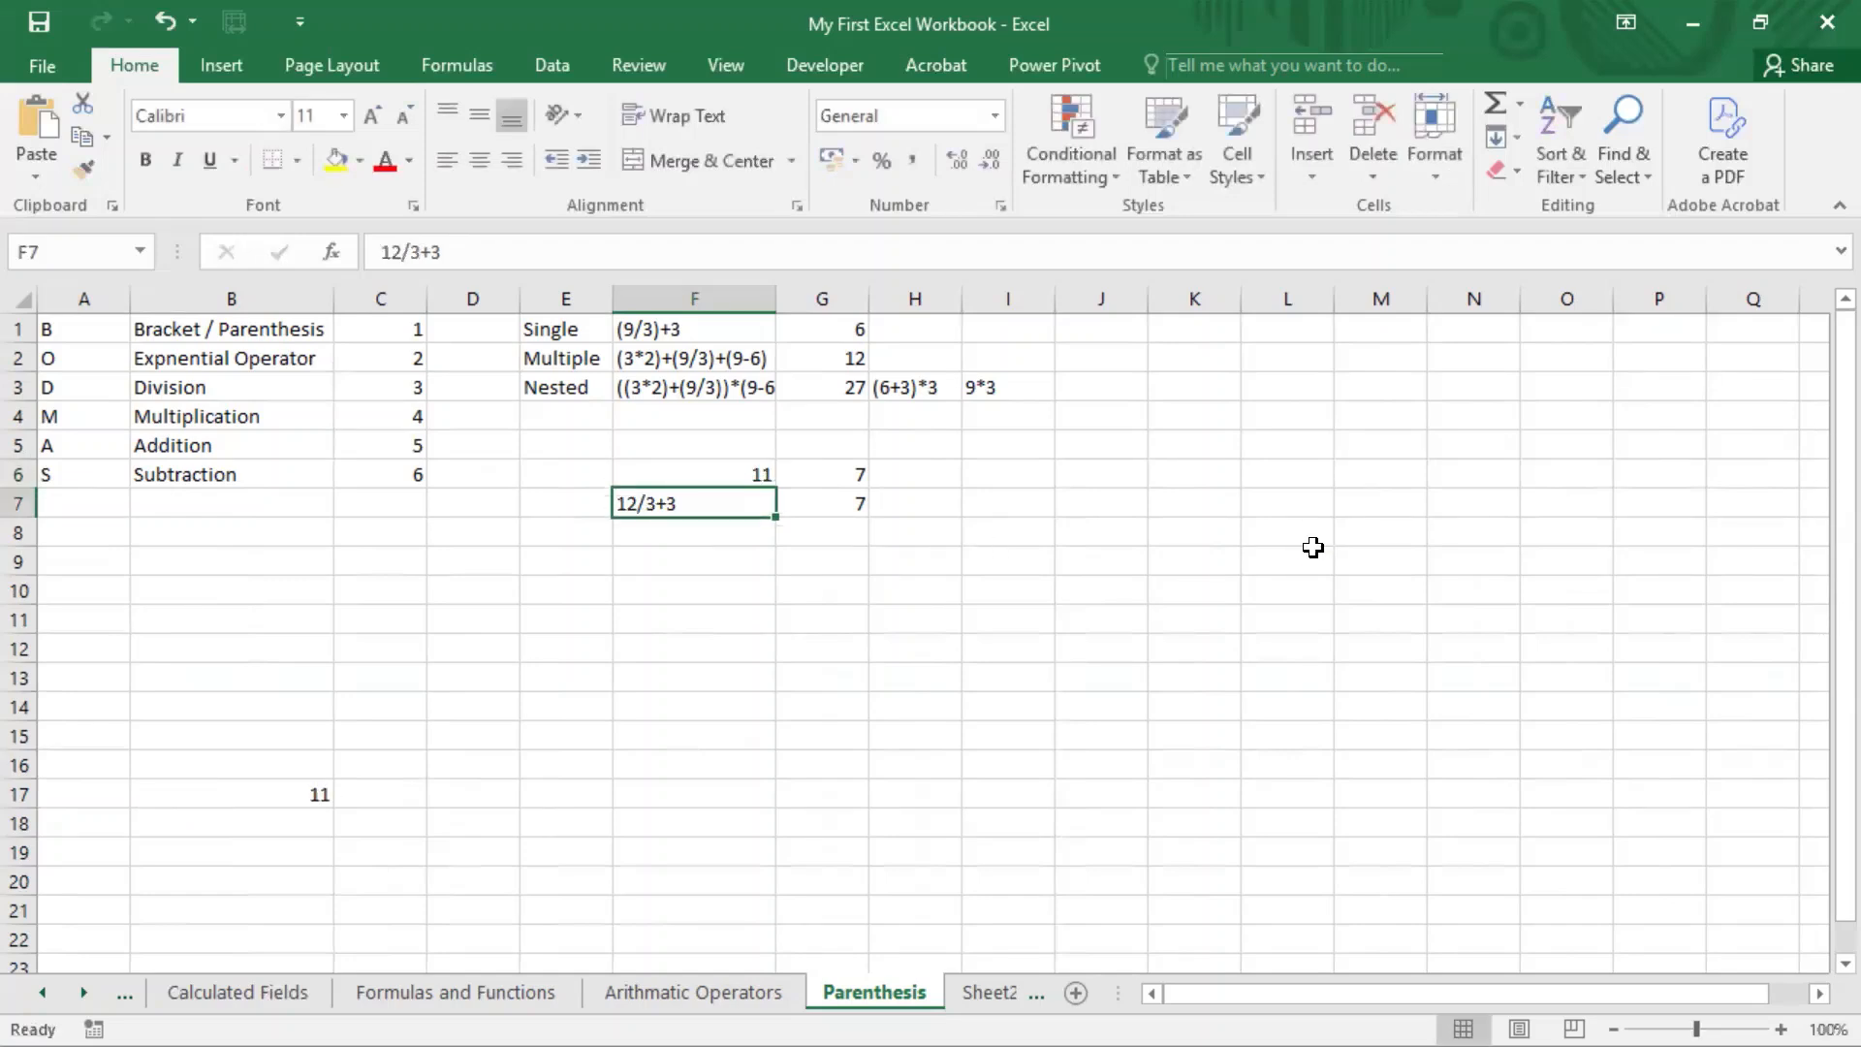
Step: Clear the formula from G6
key(Up)
key(Right)
key(Delete)
key(Down)
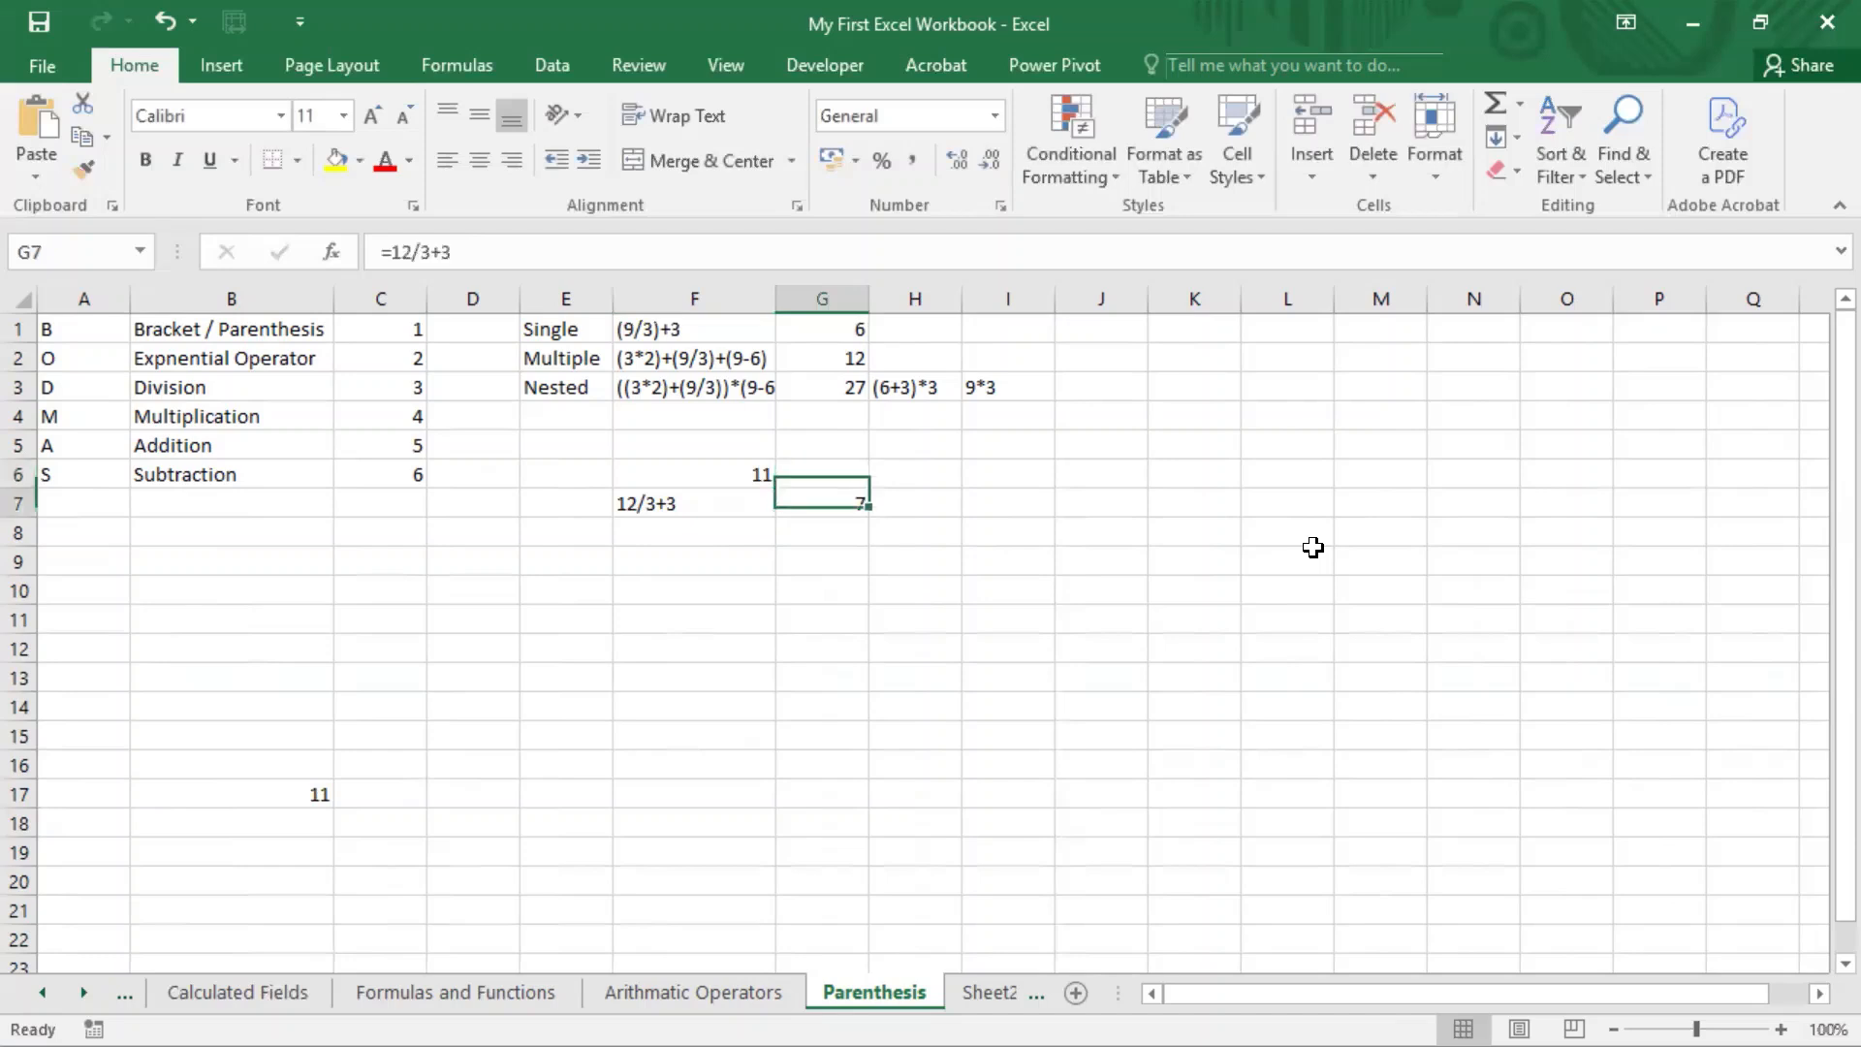
Step: Replace the expression in F7 with the formula =(4*2)+3
key(Left)
key(F2)
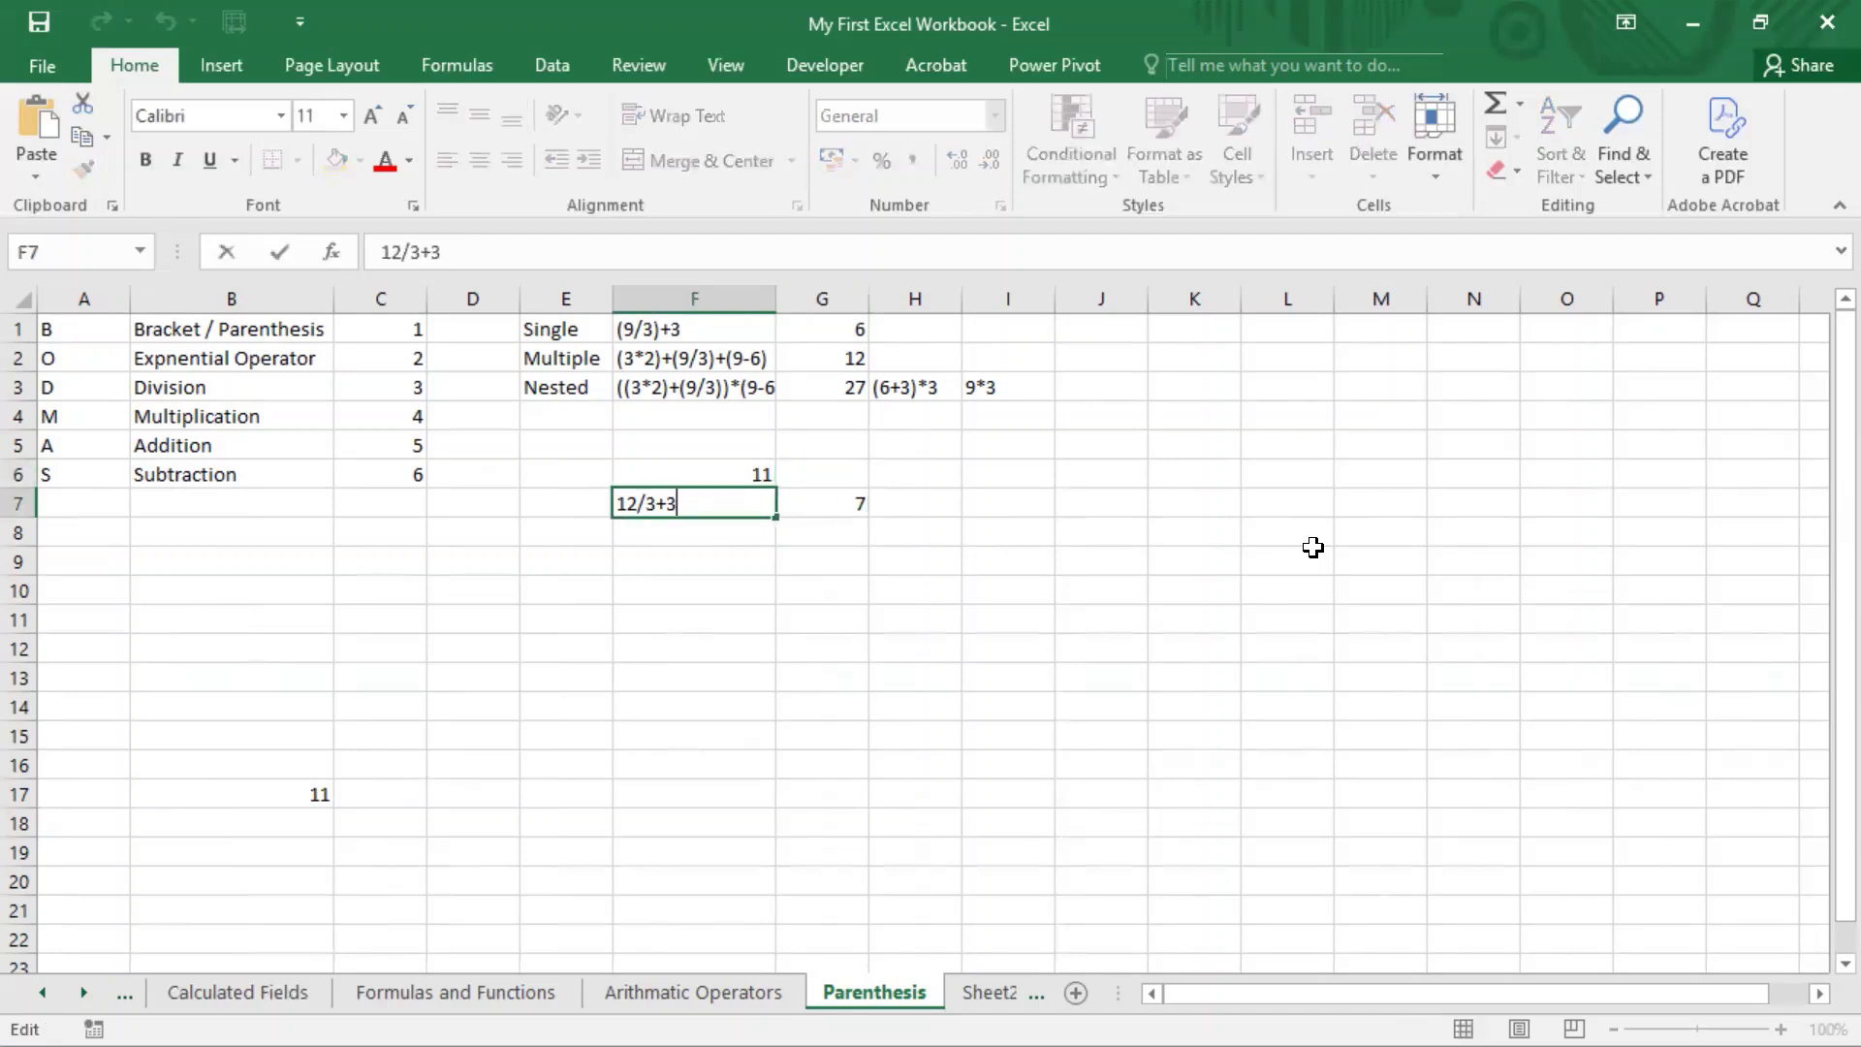
key(shift+Home)
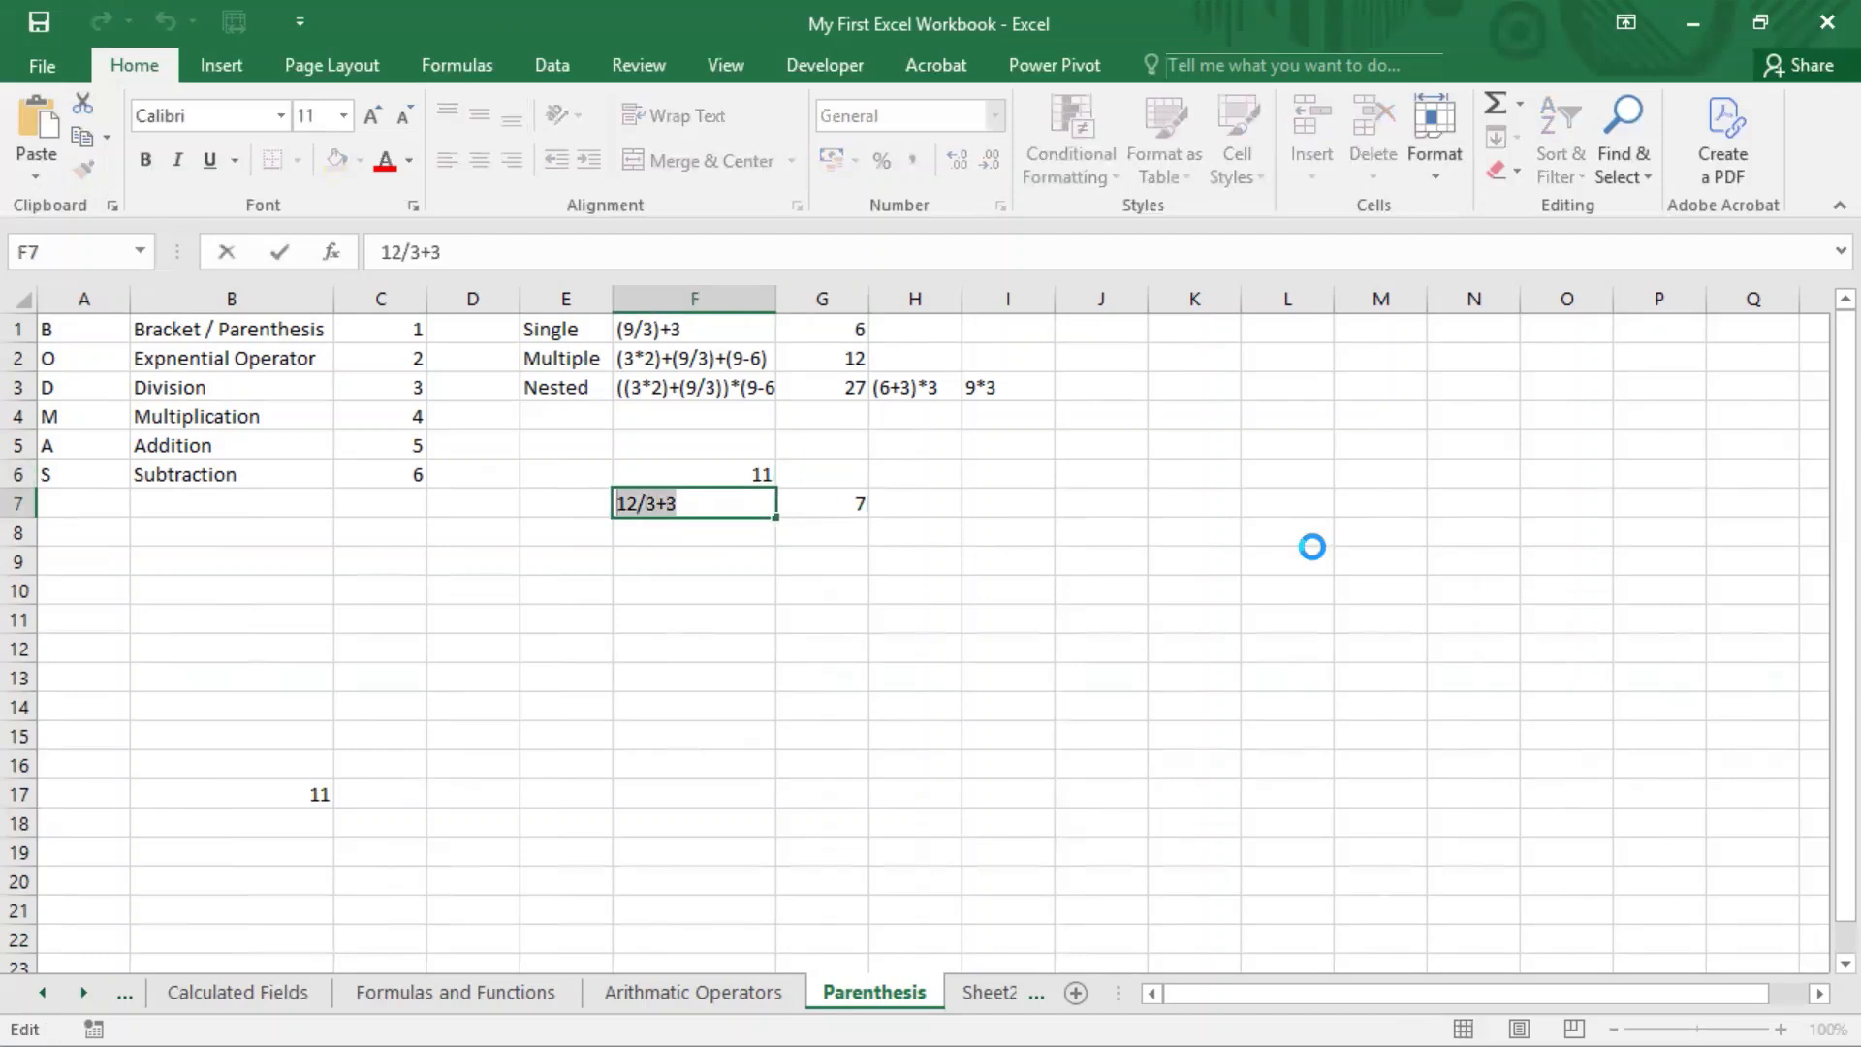
text(=4*2))
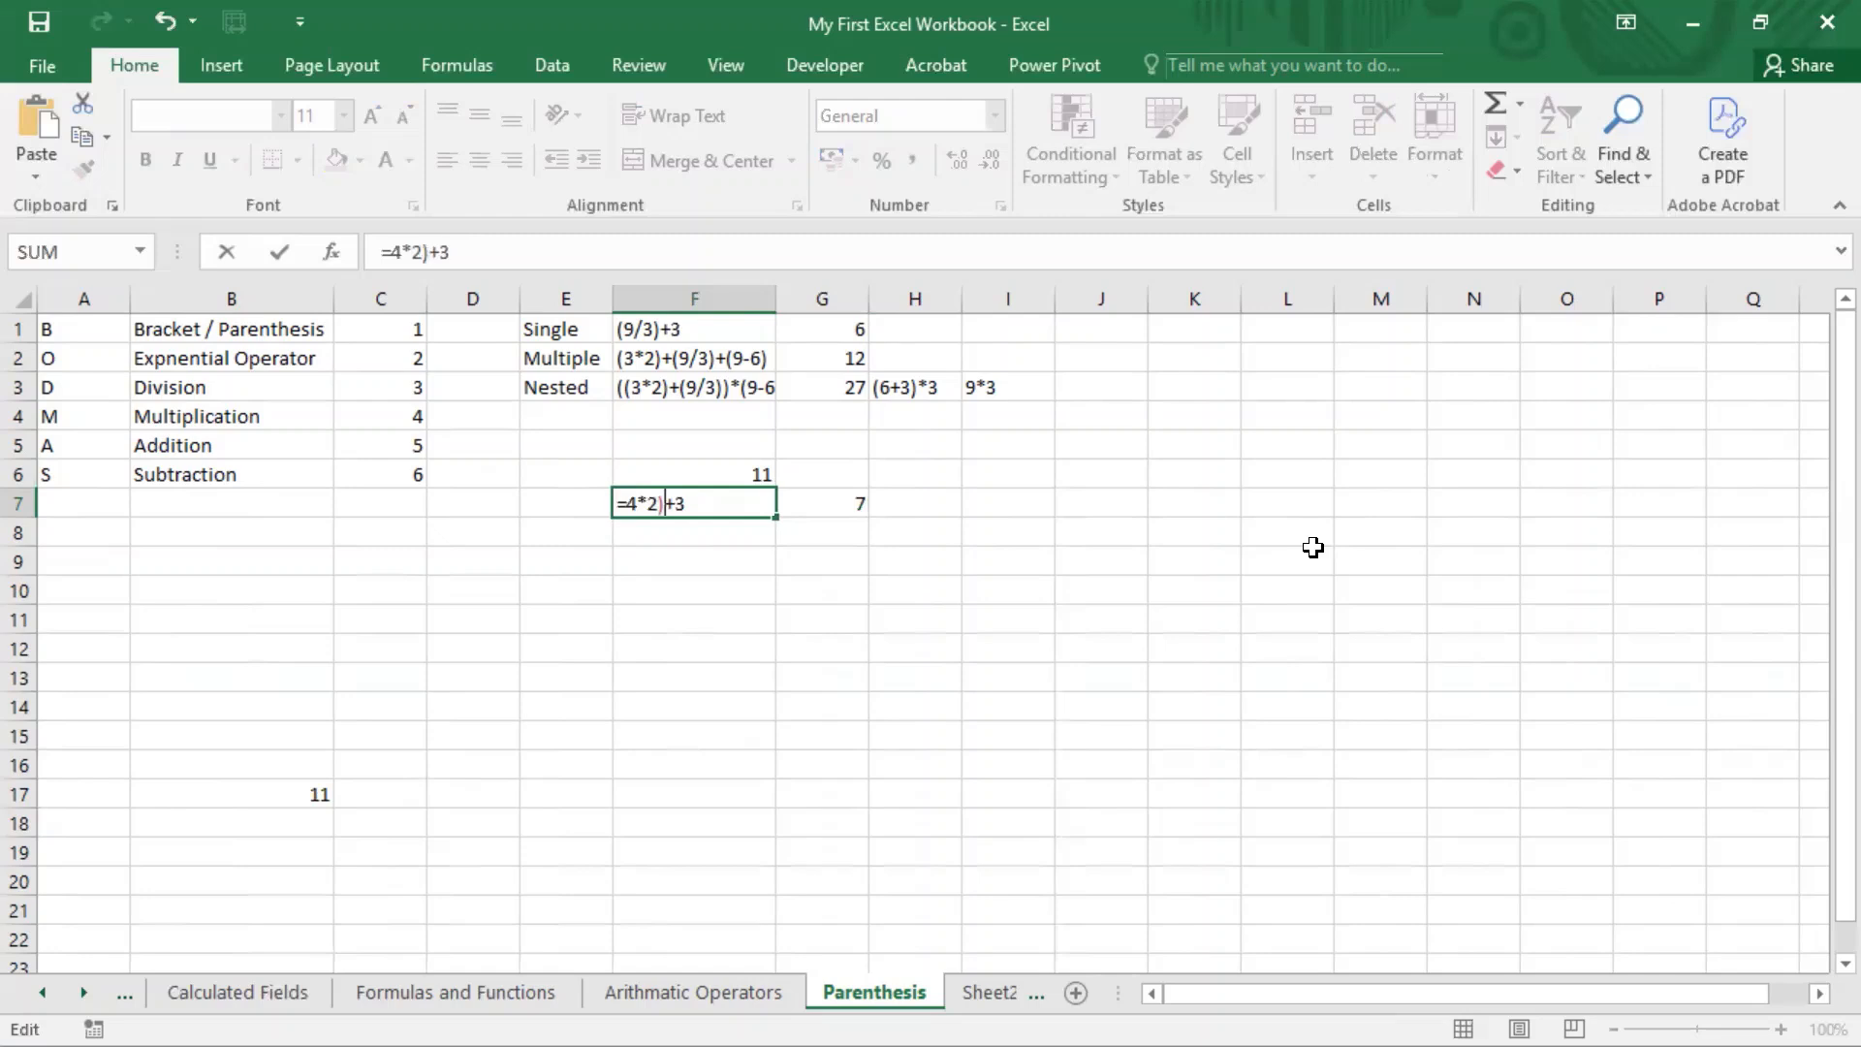
key(Left)
key(Left)
key(Left)
key(Left)
text(()
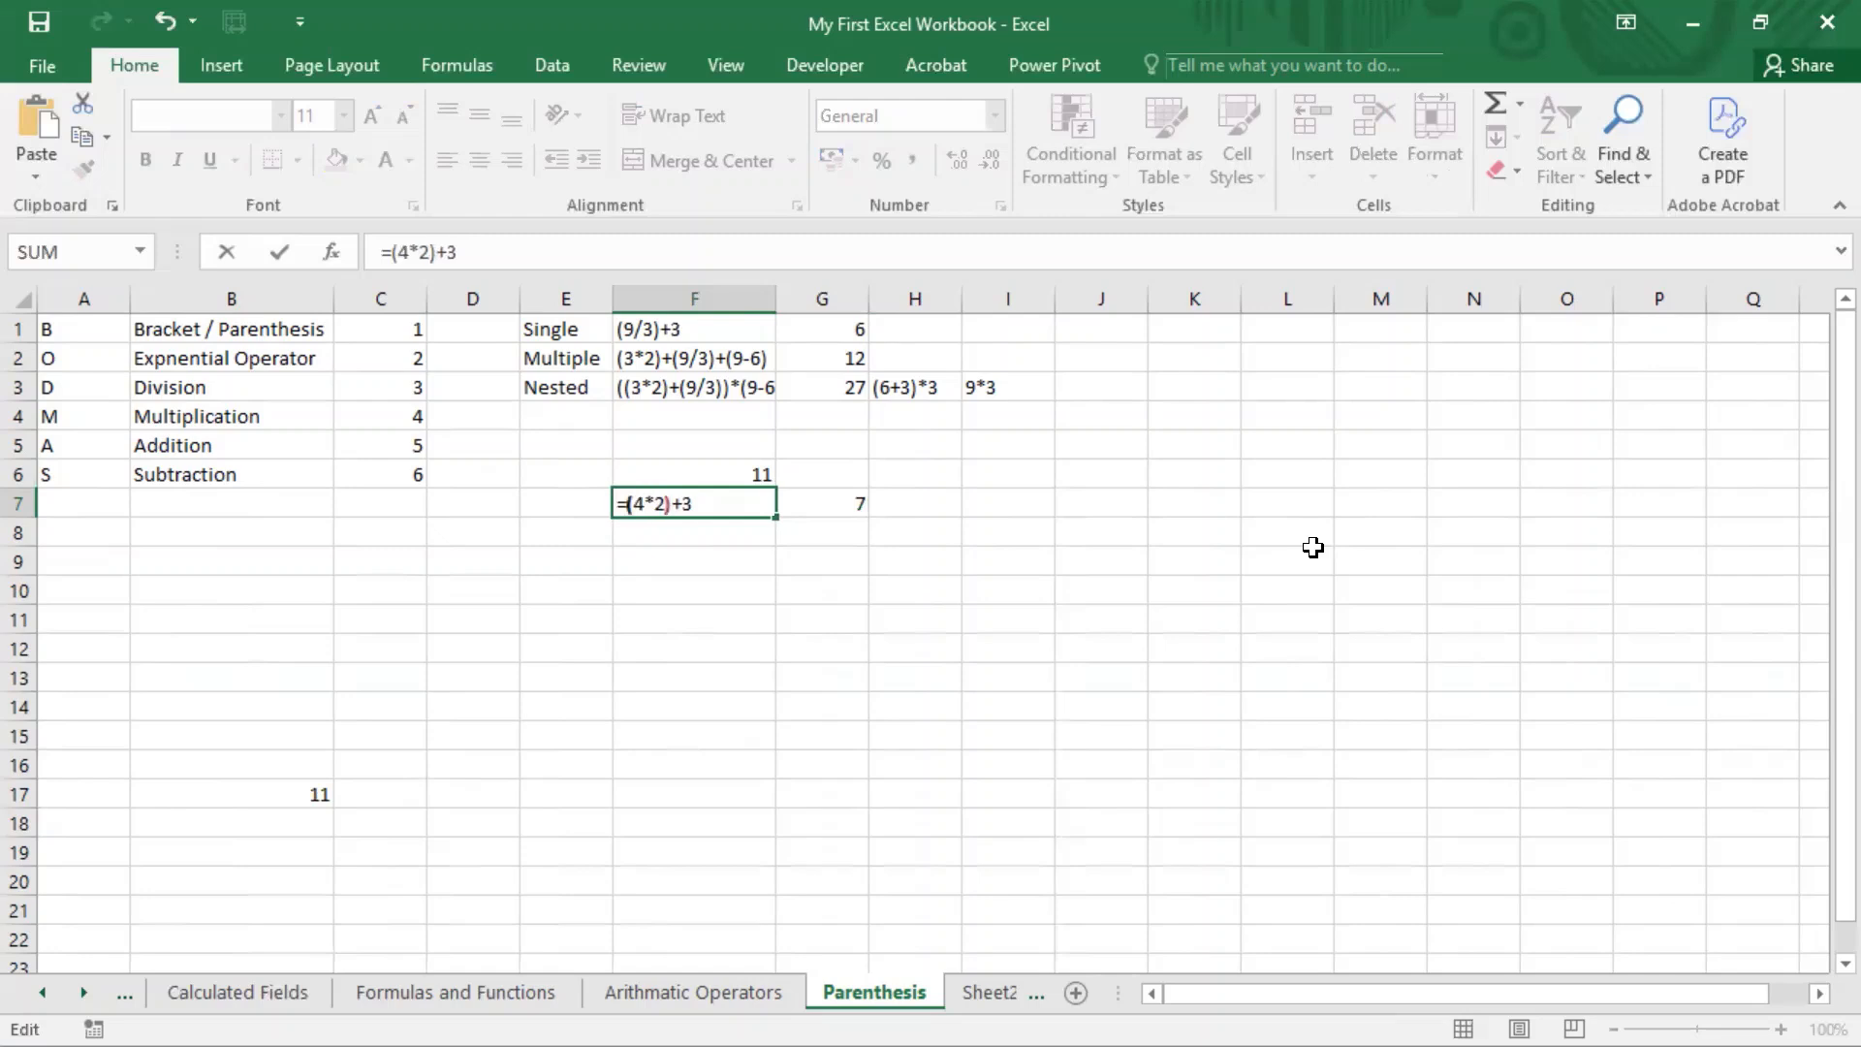
key(Return)
key(Up)
key(F2)
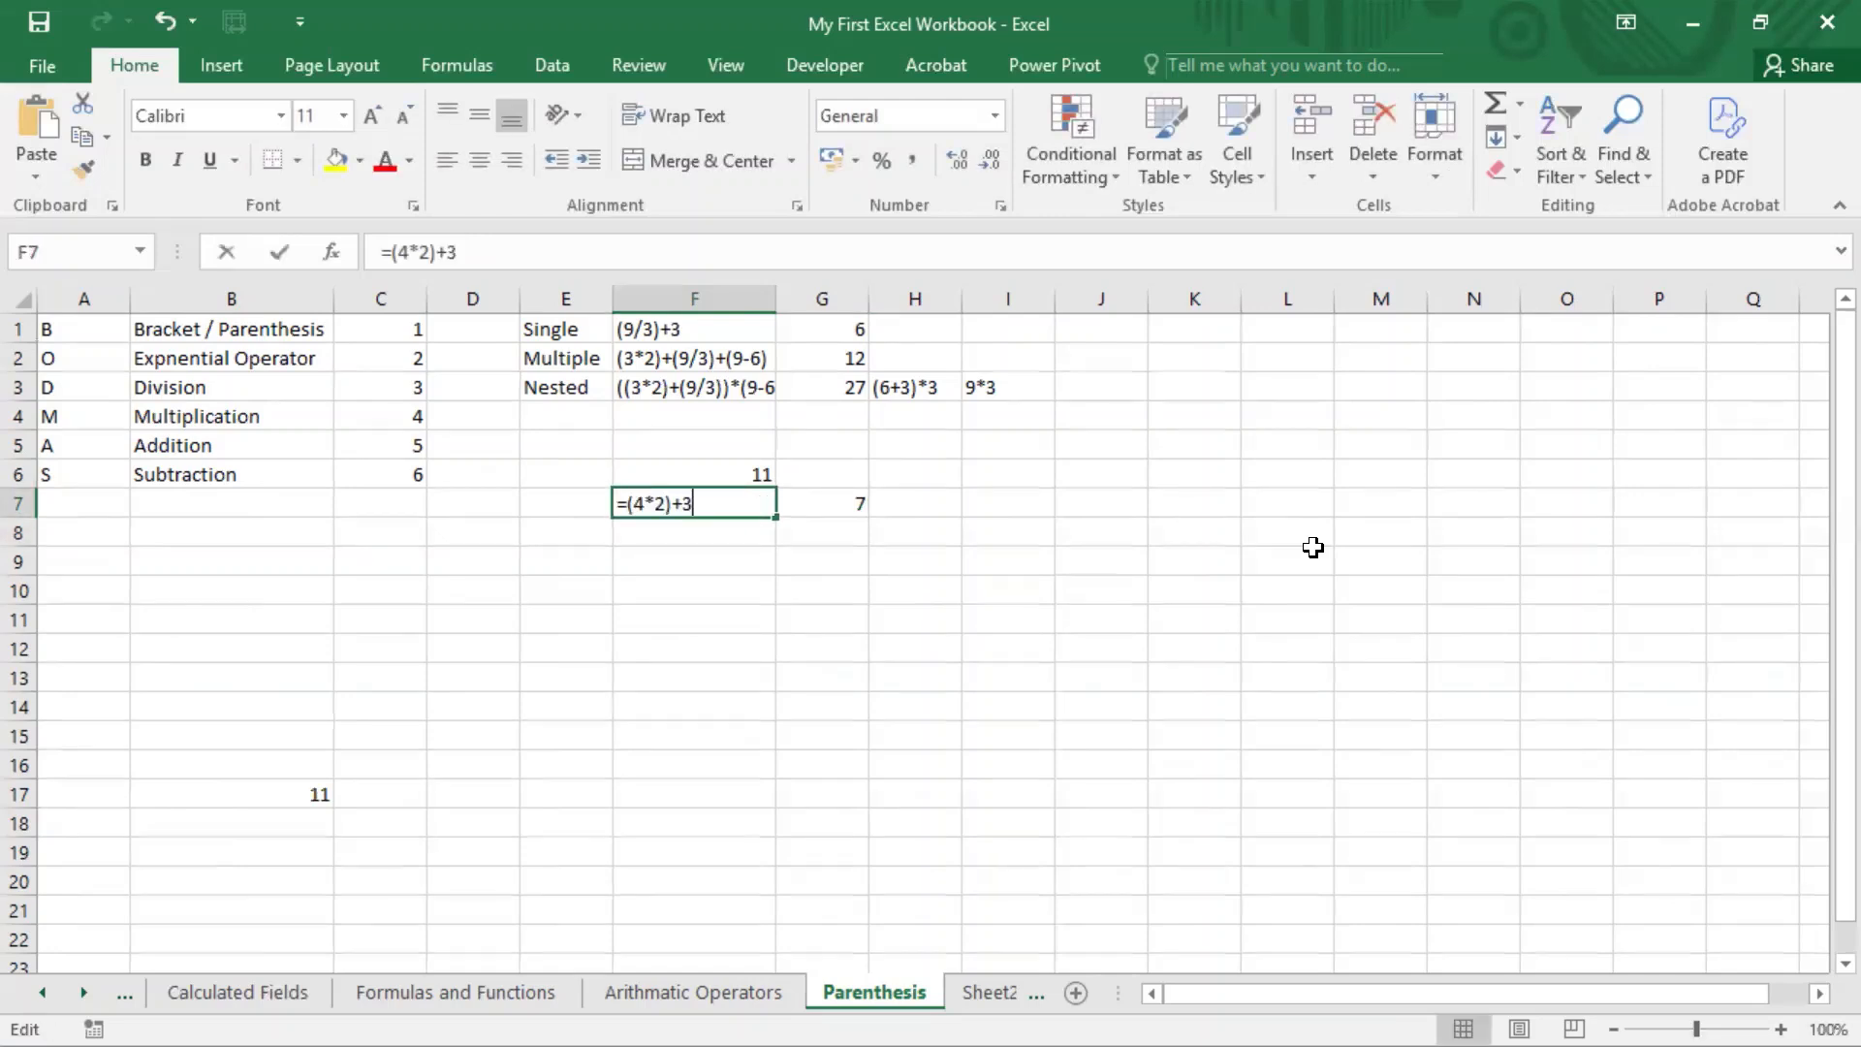
key(Escape)
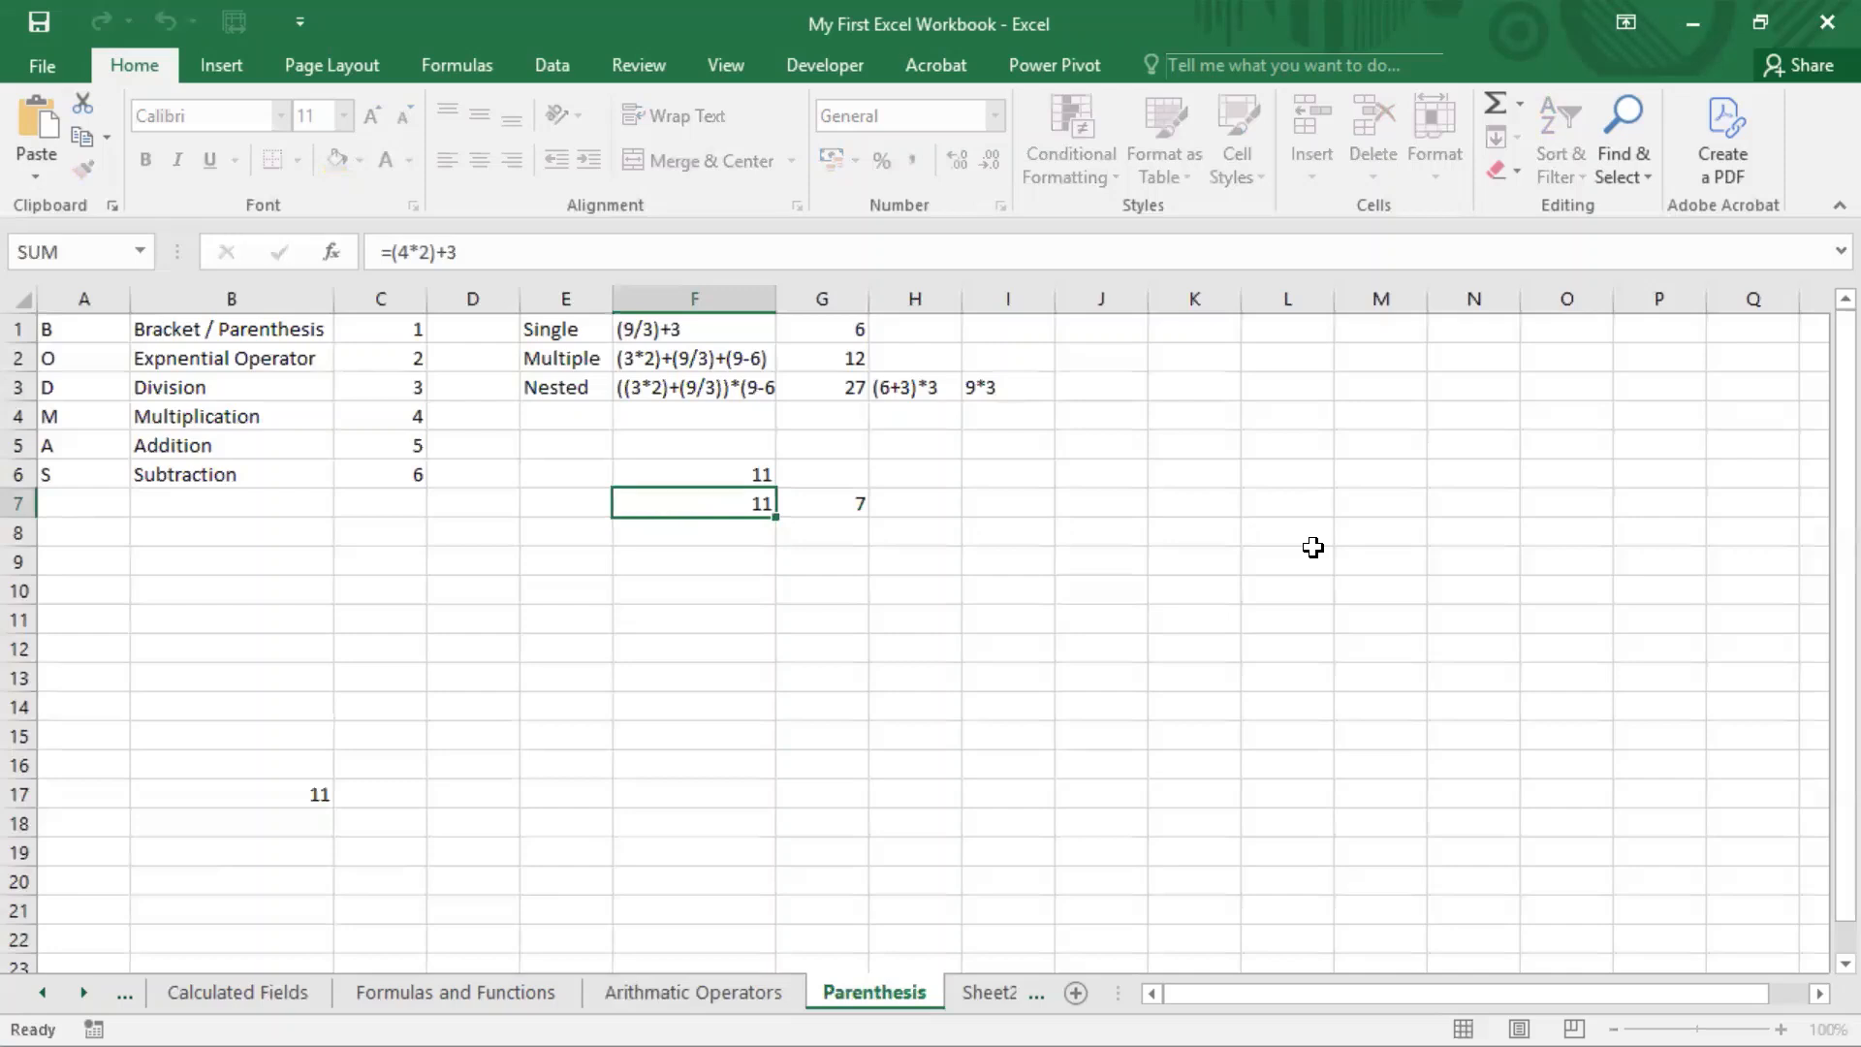
Step: Move the parentheses in the F7 formula around the addition so it reads =4*(2+3)
key(F2)
key(Left)
key(Left)
key(BackSpace)
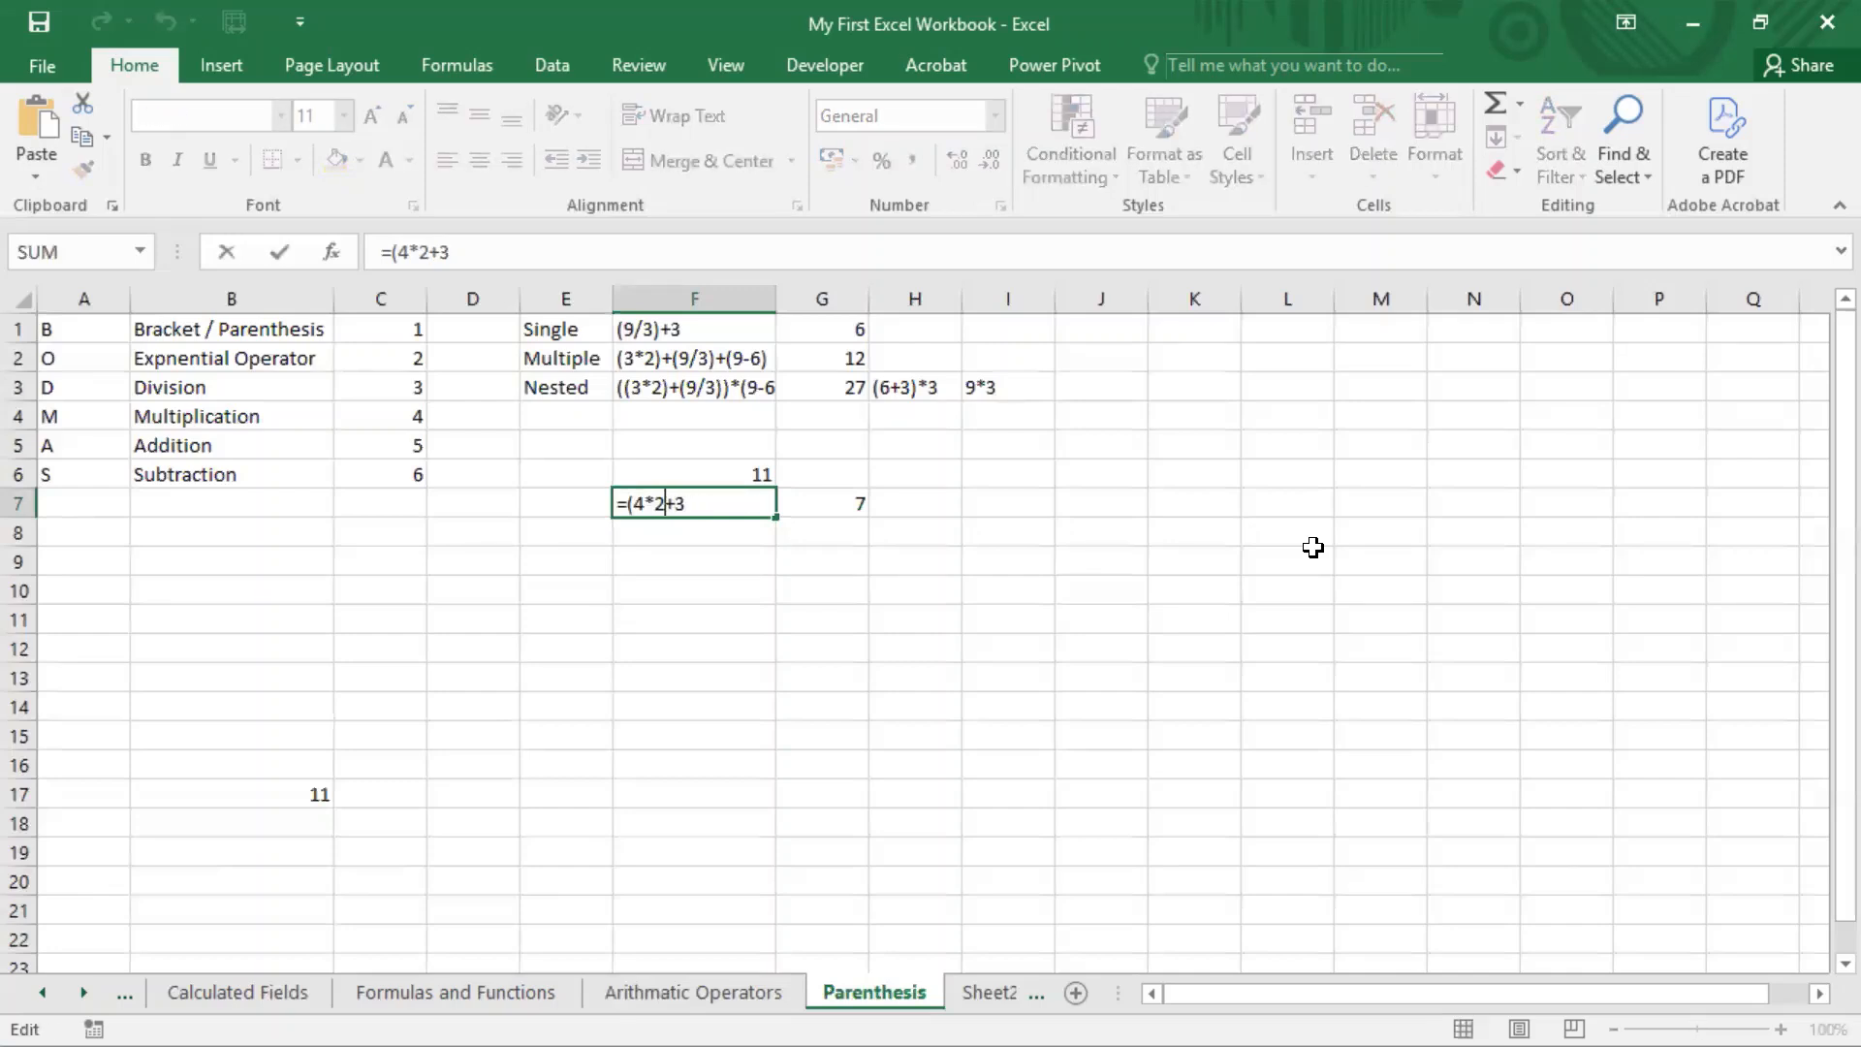
key(Left)
key(Left)
key(Left)
key(BackSpace)
key(Right)
key(Right)
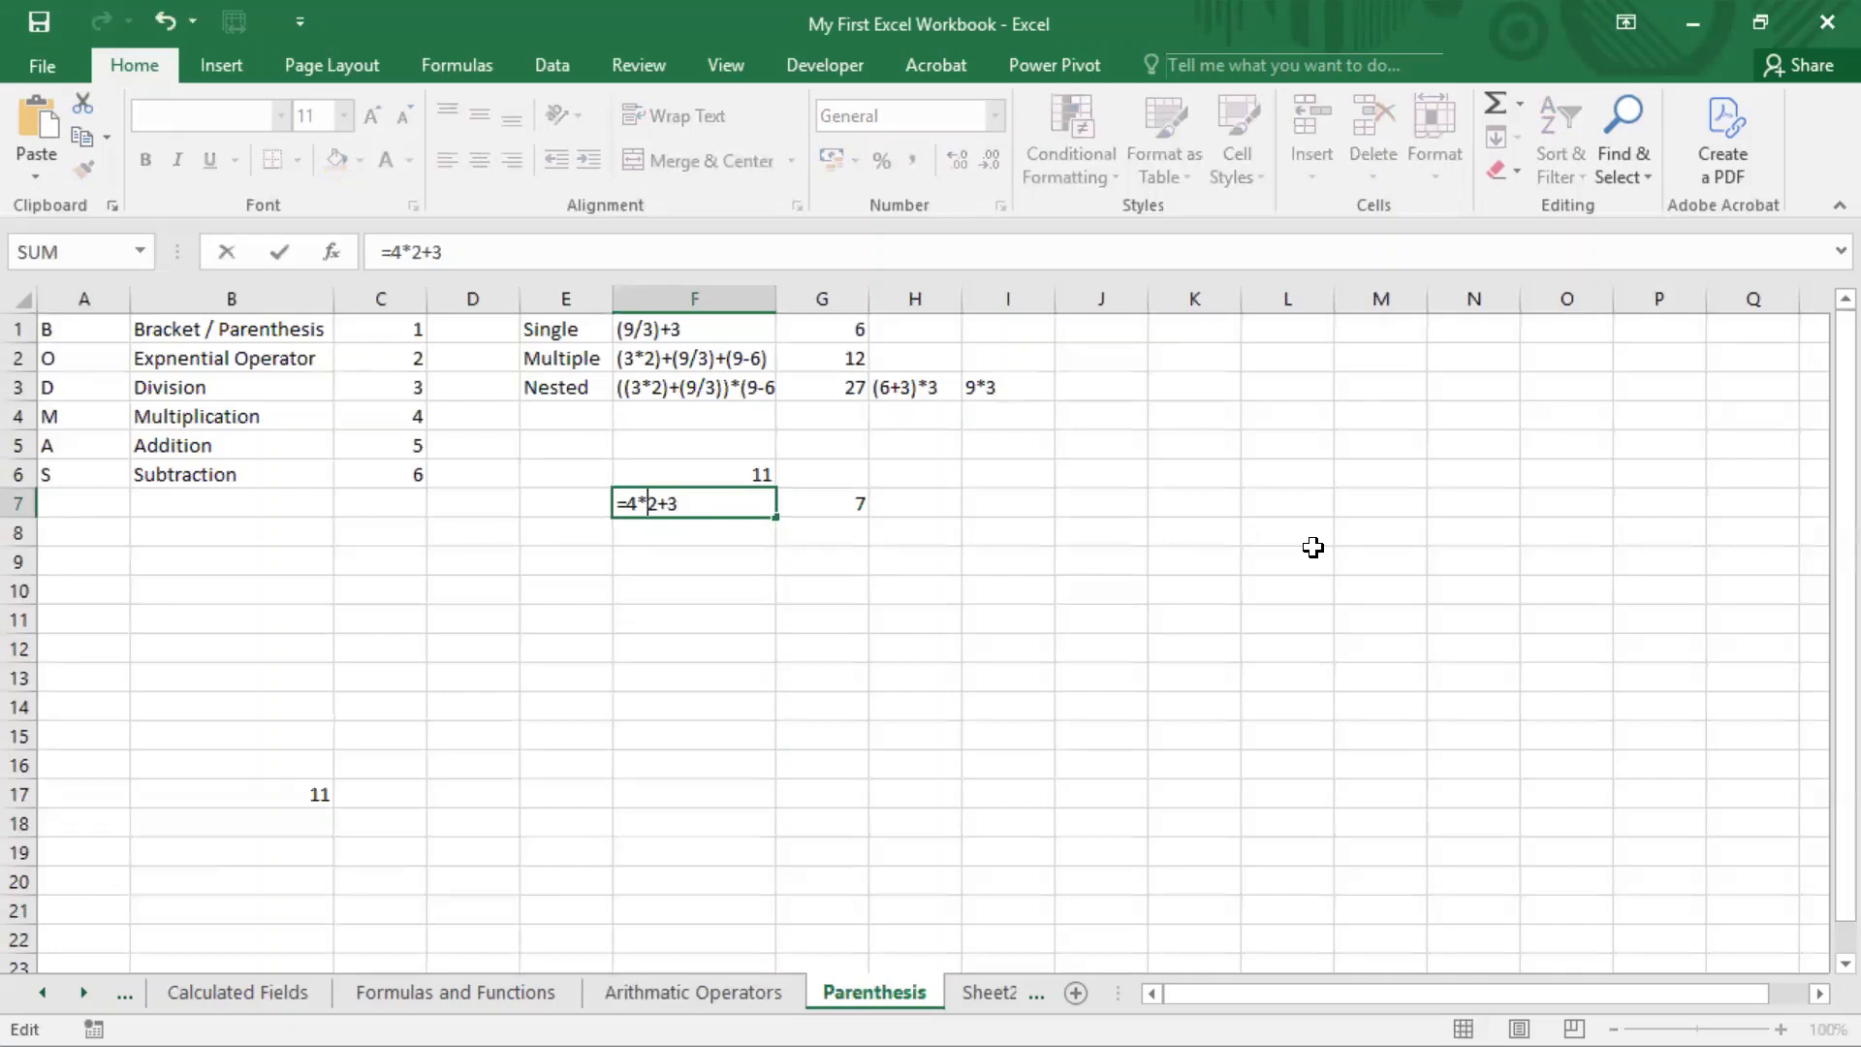
text(()
key(Right)
key(Right)
key(Right)
text())
key(Return)
Step: Clear the formula from G7
key(Up)
key(Right)
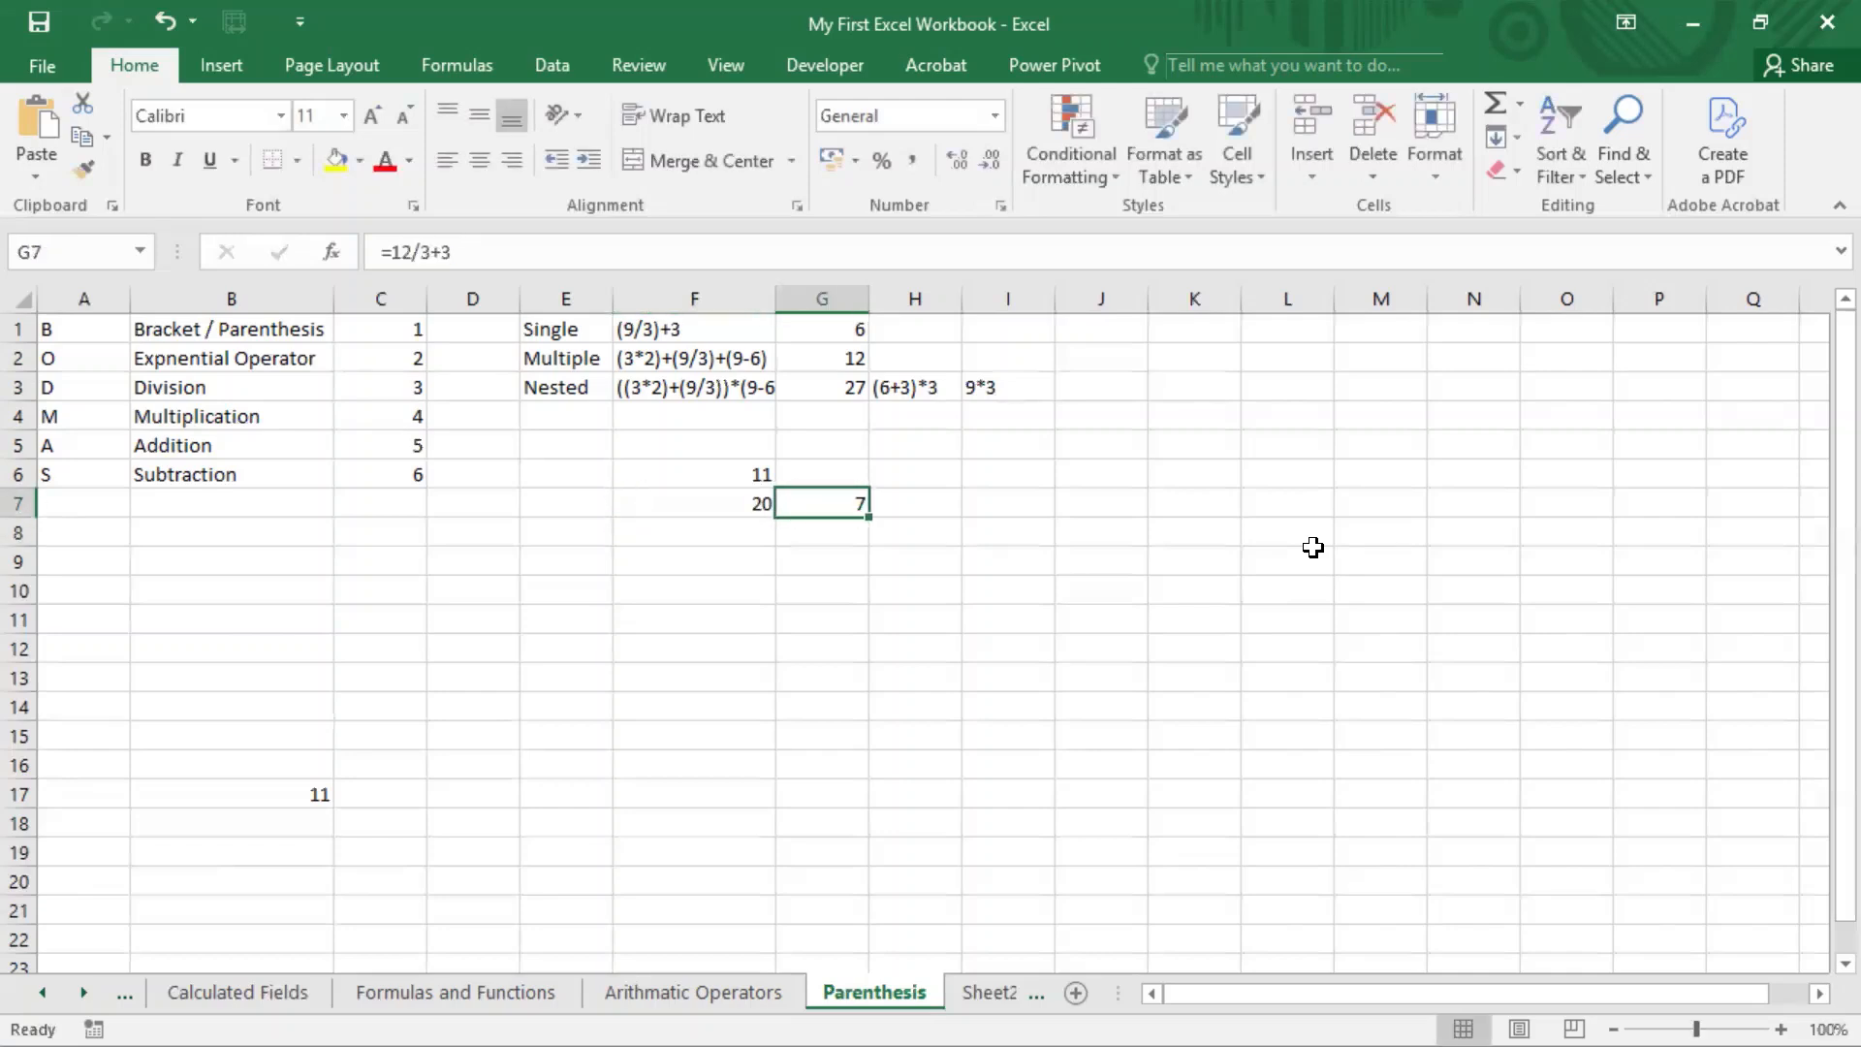
key(Delete)
Step: Compare the formulas in F6 and F7 by opening each one for inspection
key(Left)
key(Up)
key(Down)
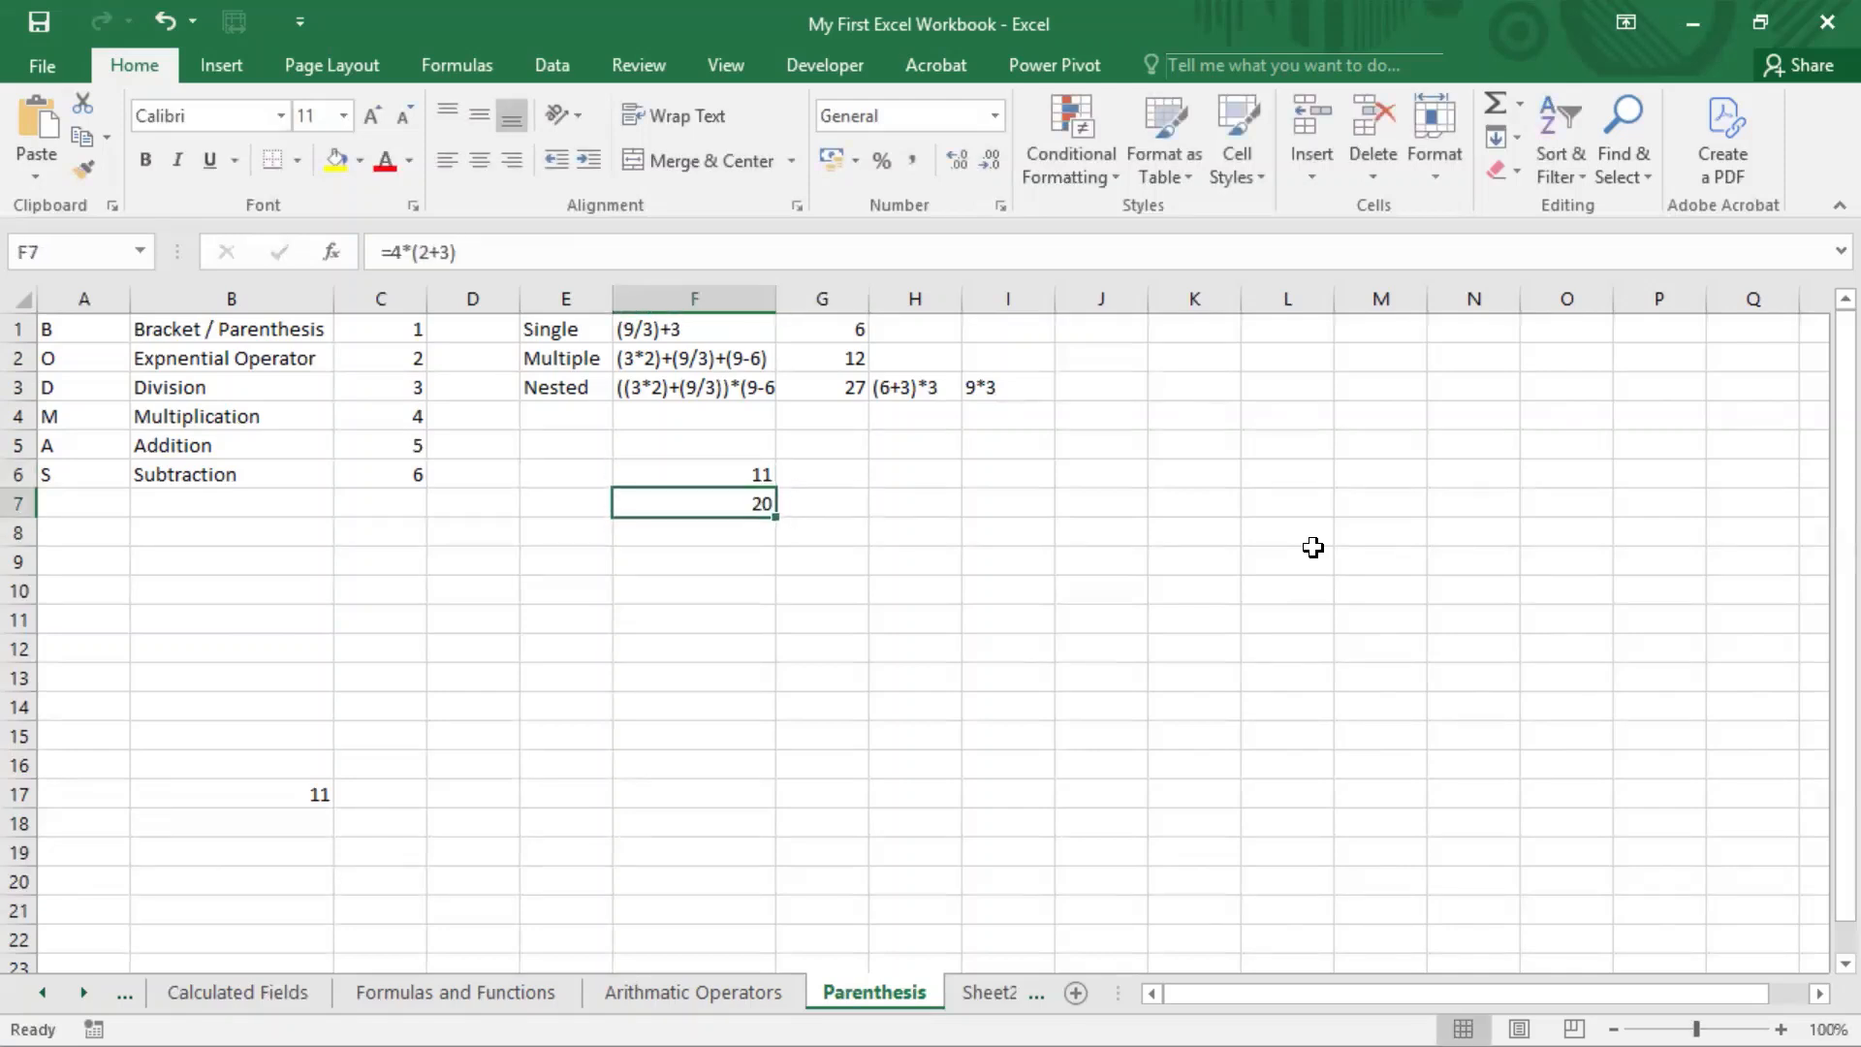
key(Up)
key(F2)
key(Return)
key(F2)
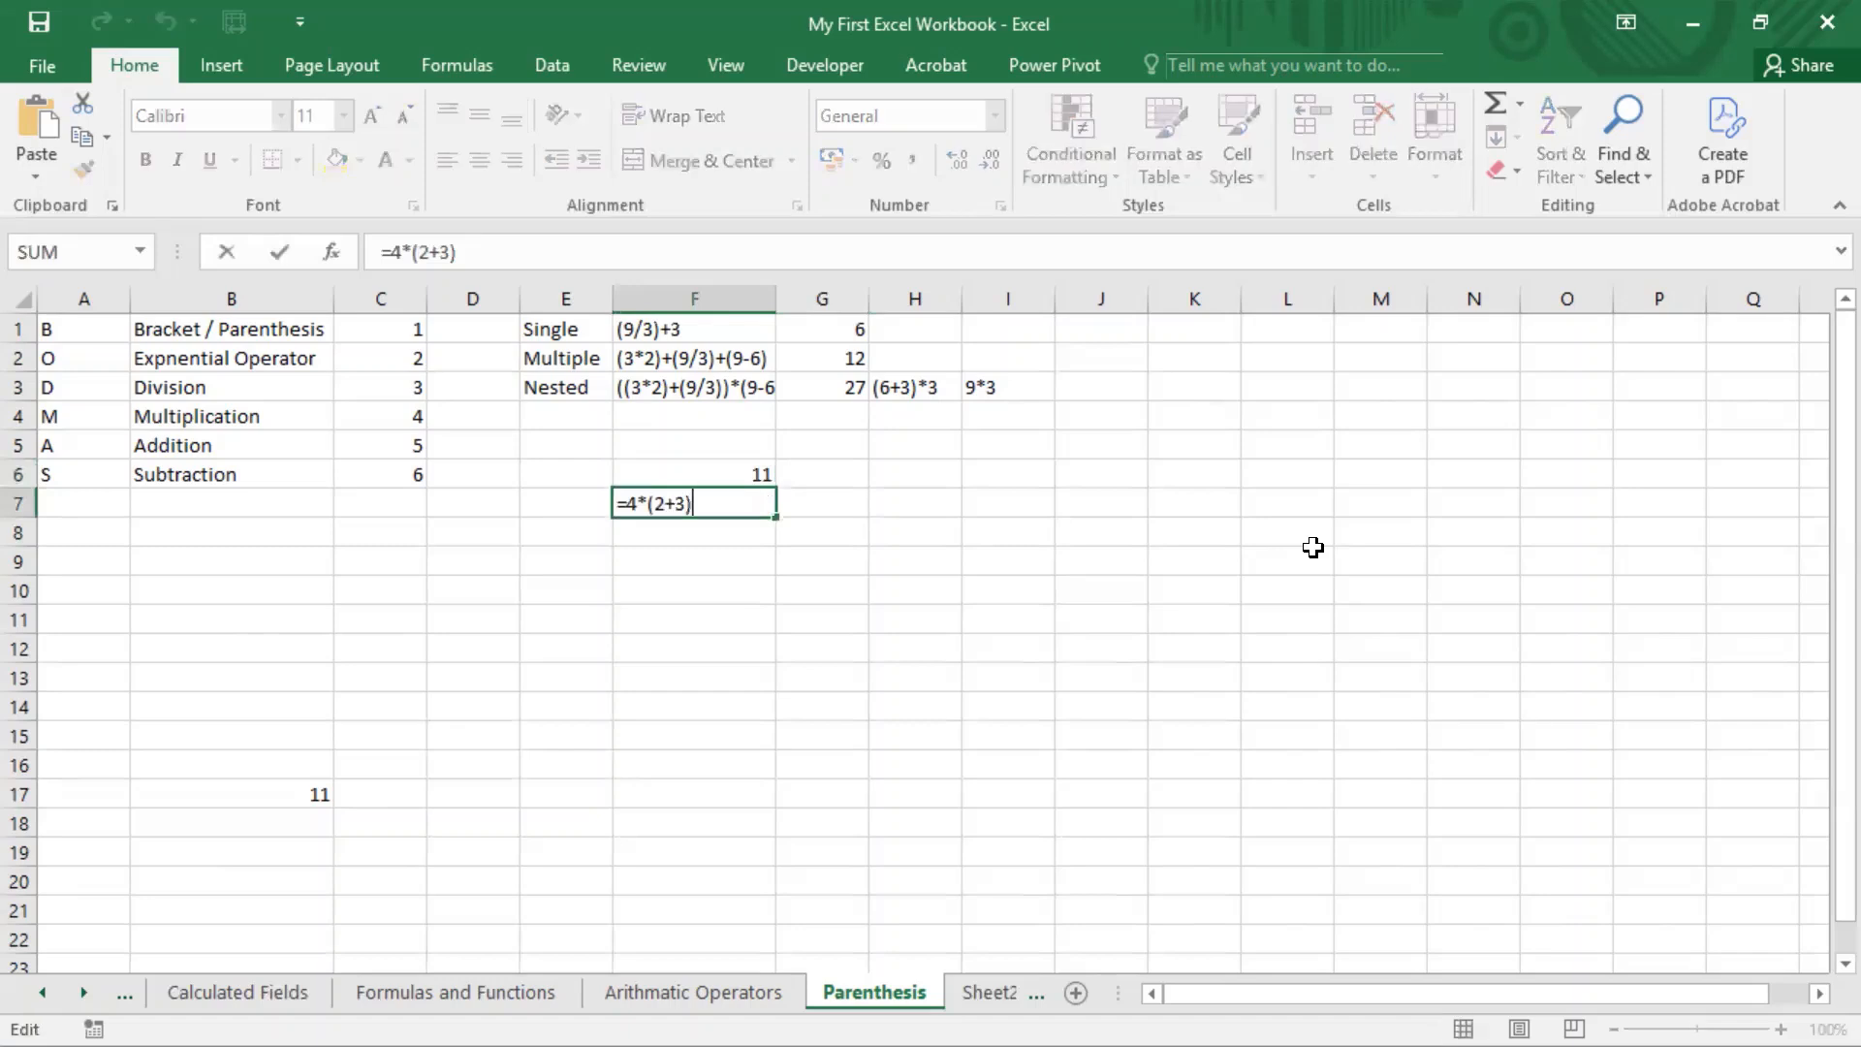
key(ctrl+Return)
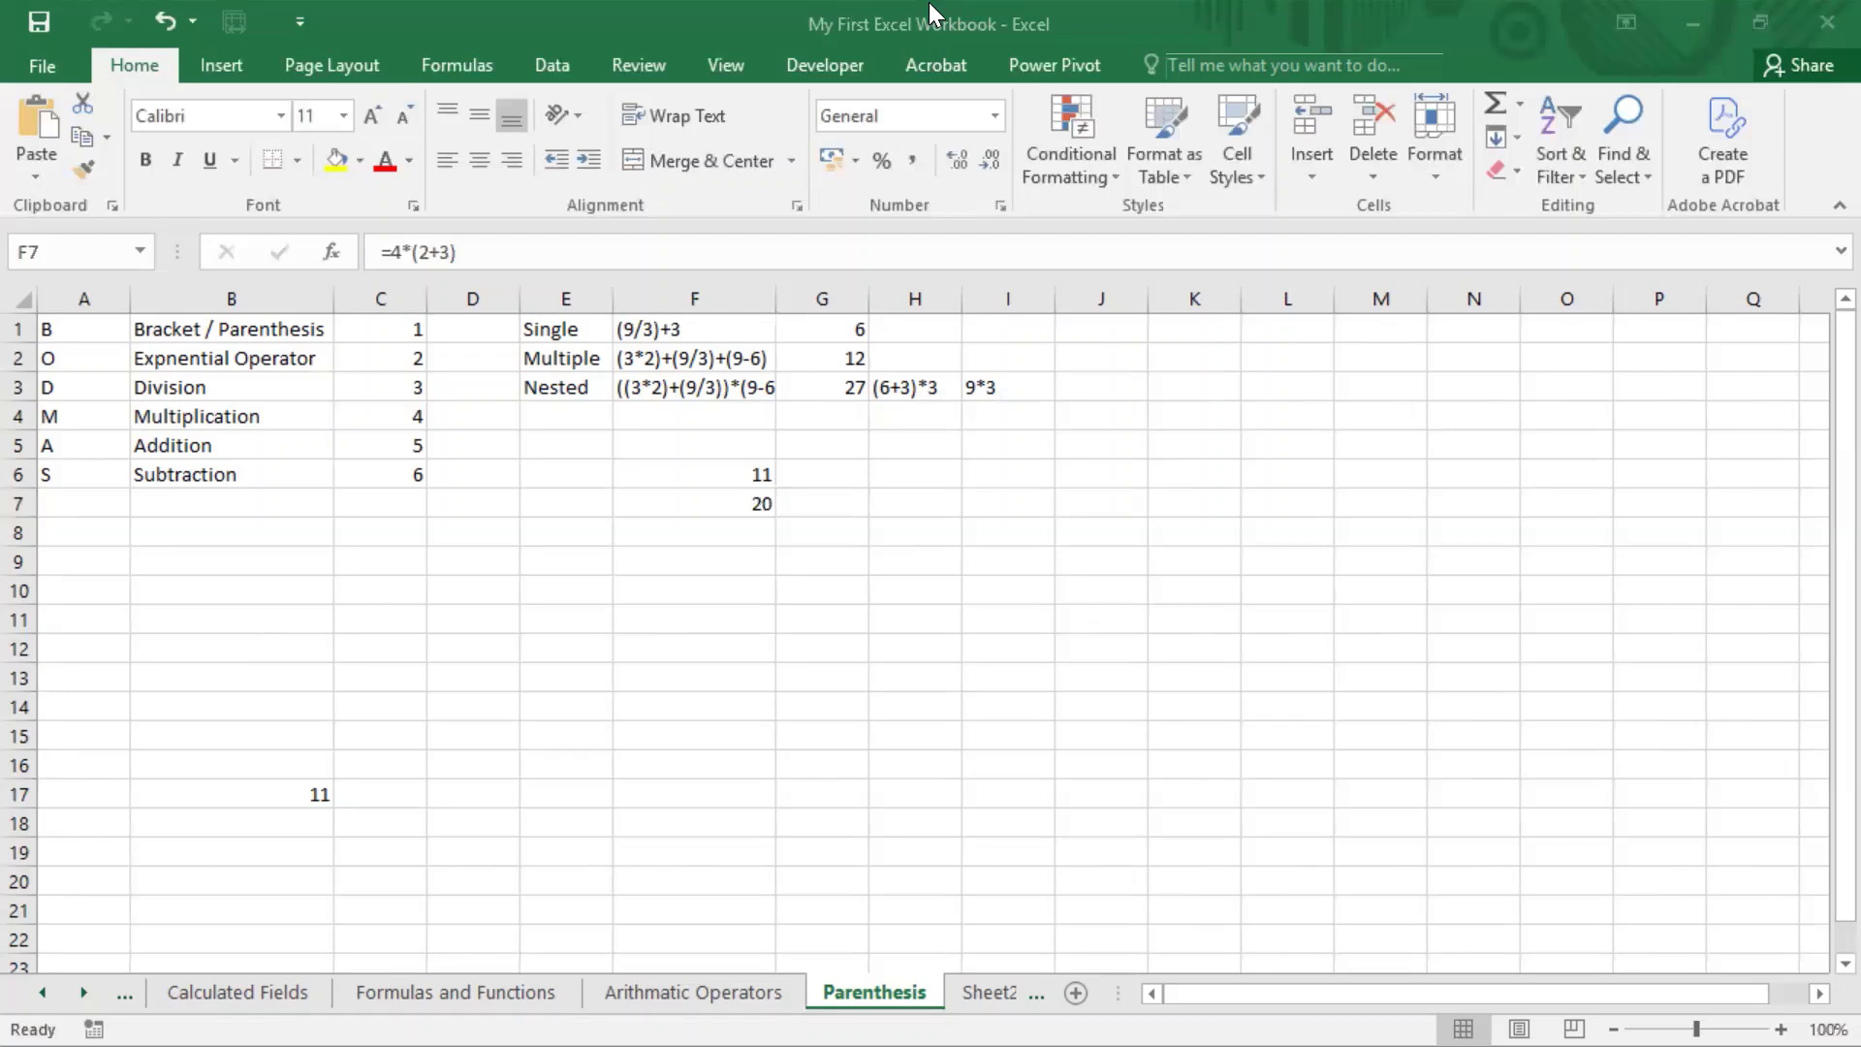
Step: Enter the formula =10-20 in cell F9
click(727, 560)
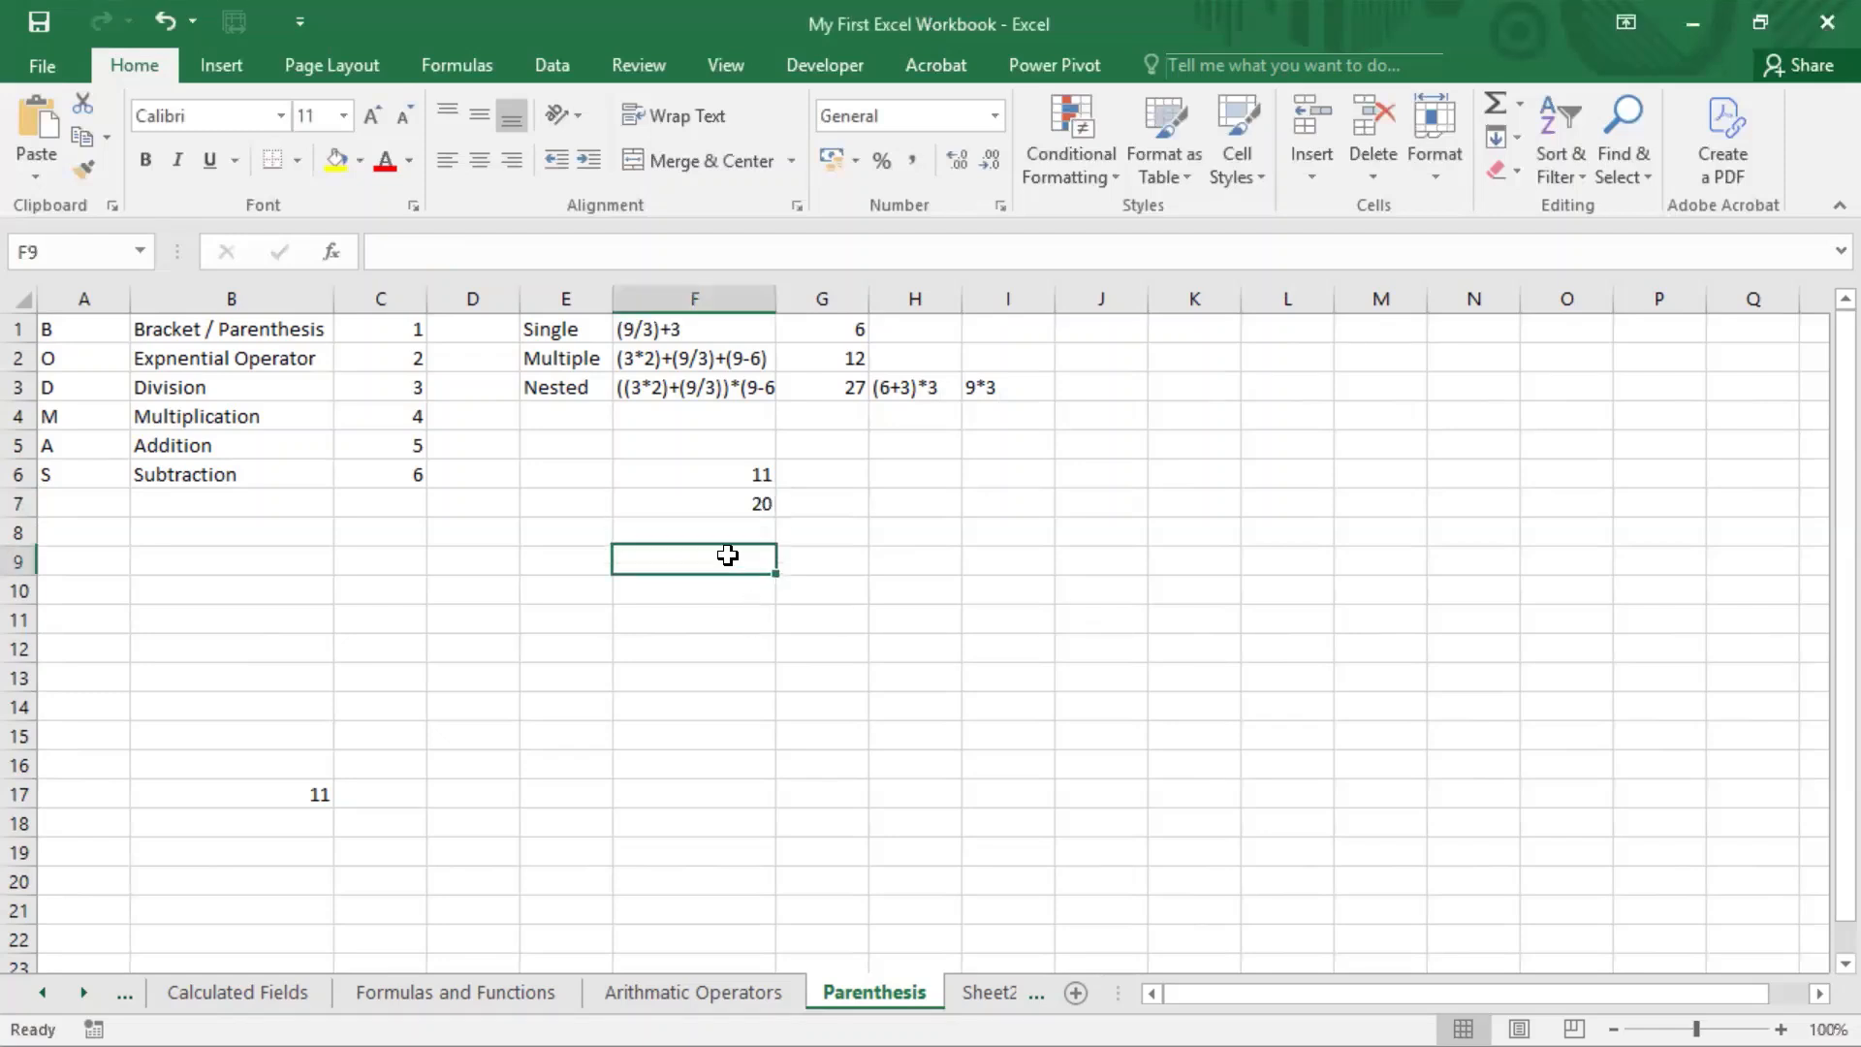
text(=)
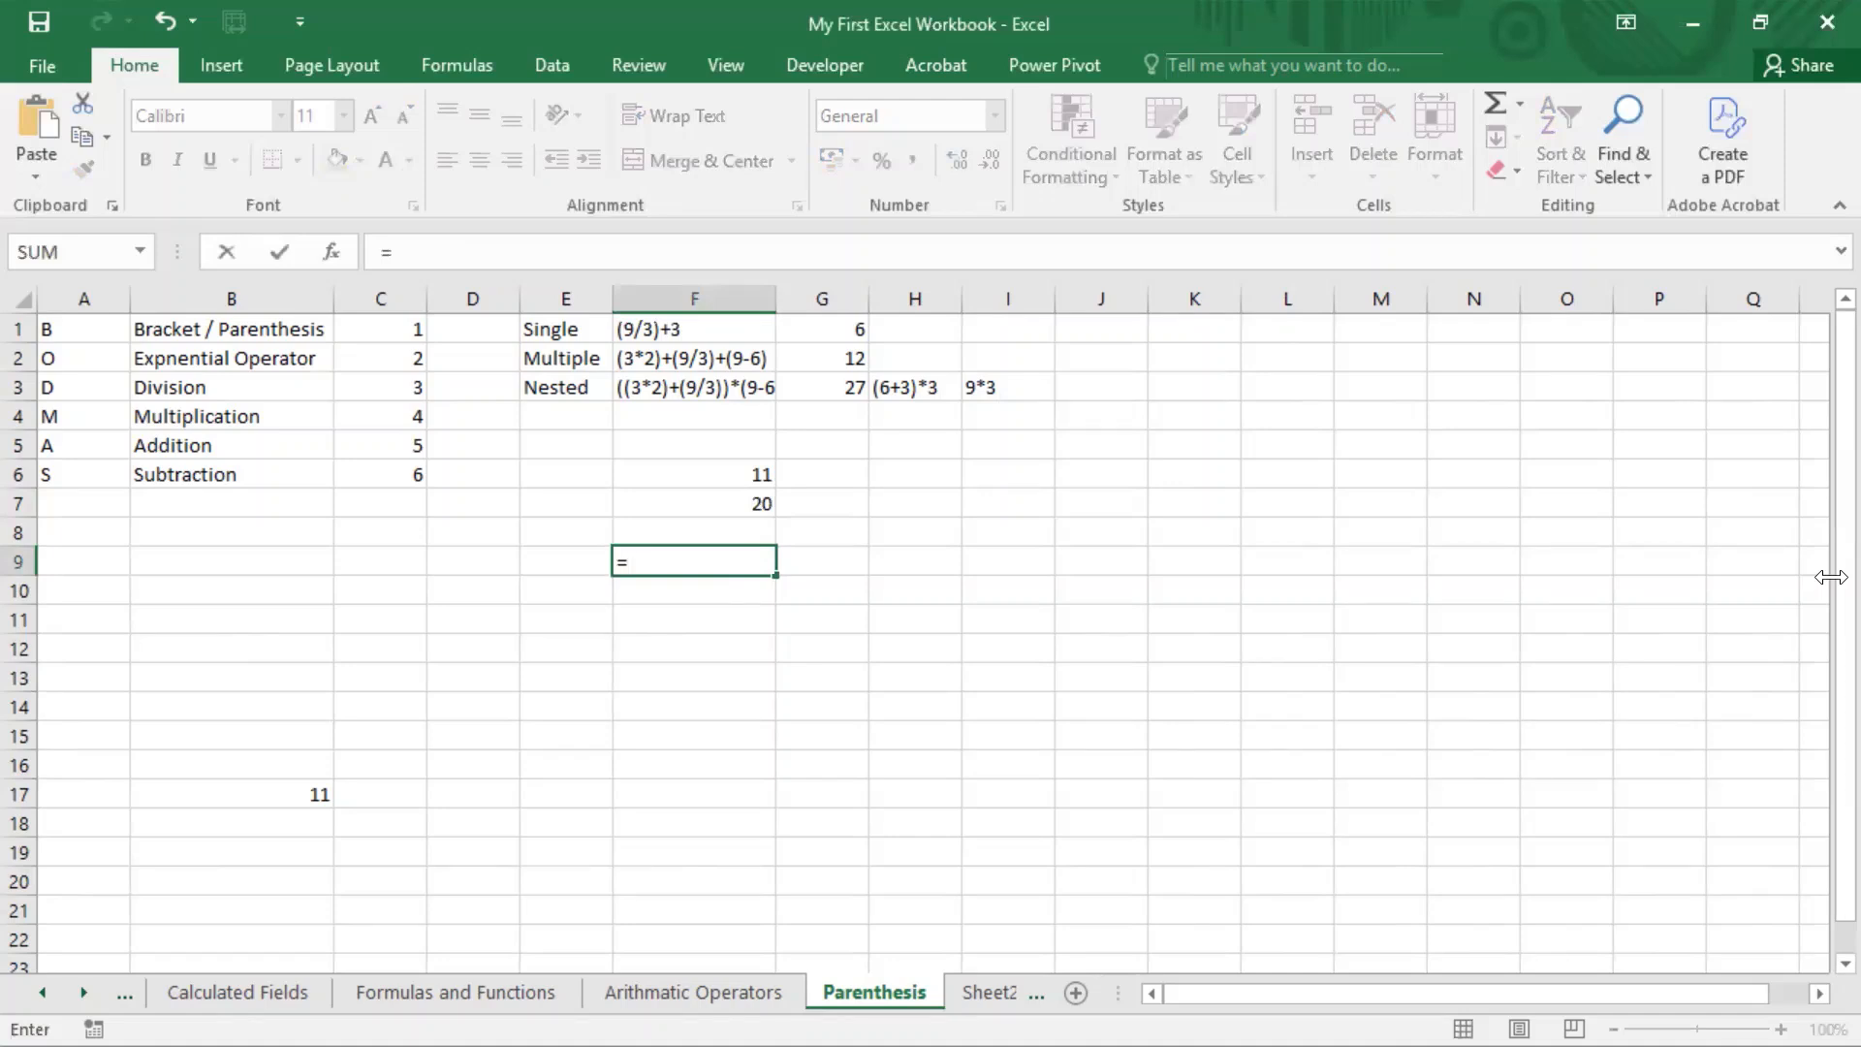
text(10-20)
key(Return)
key(Up)
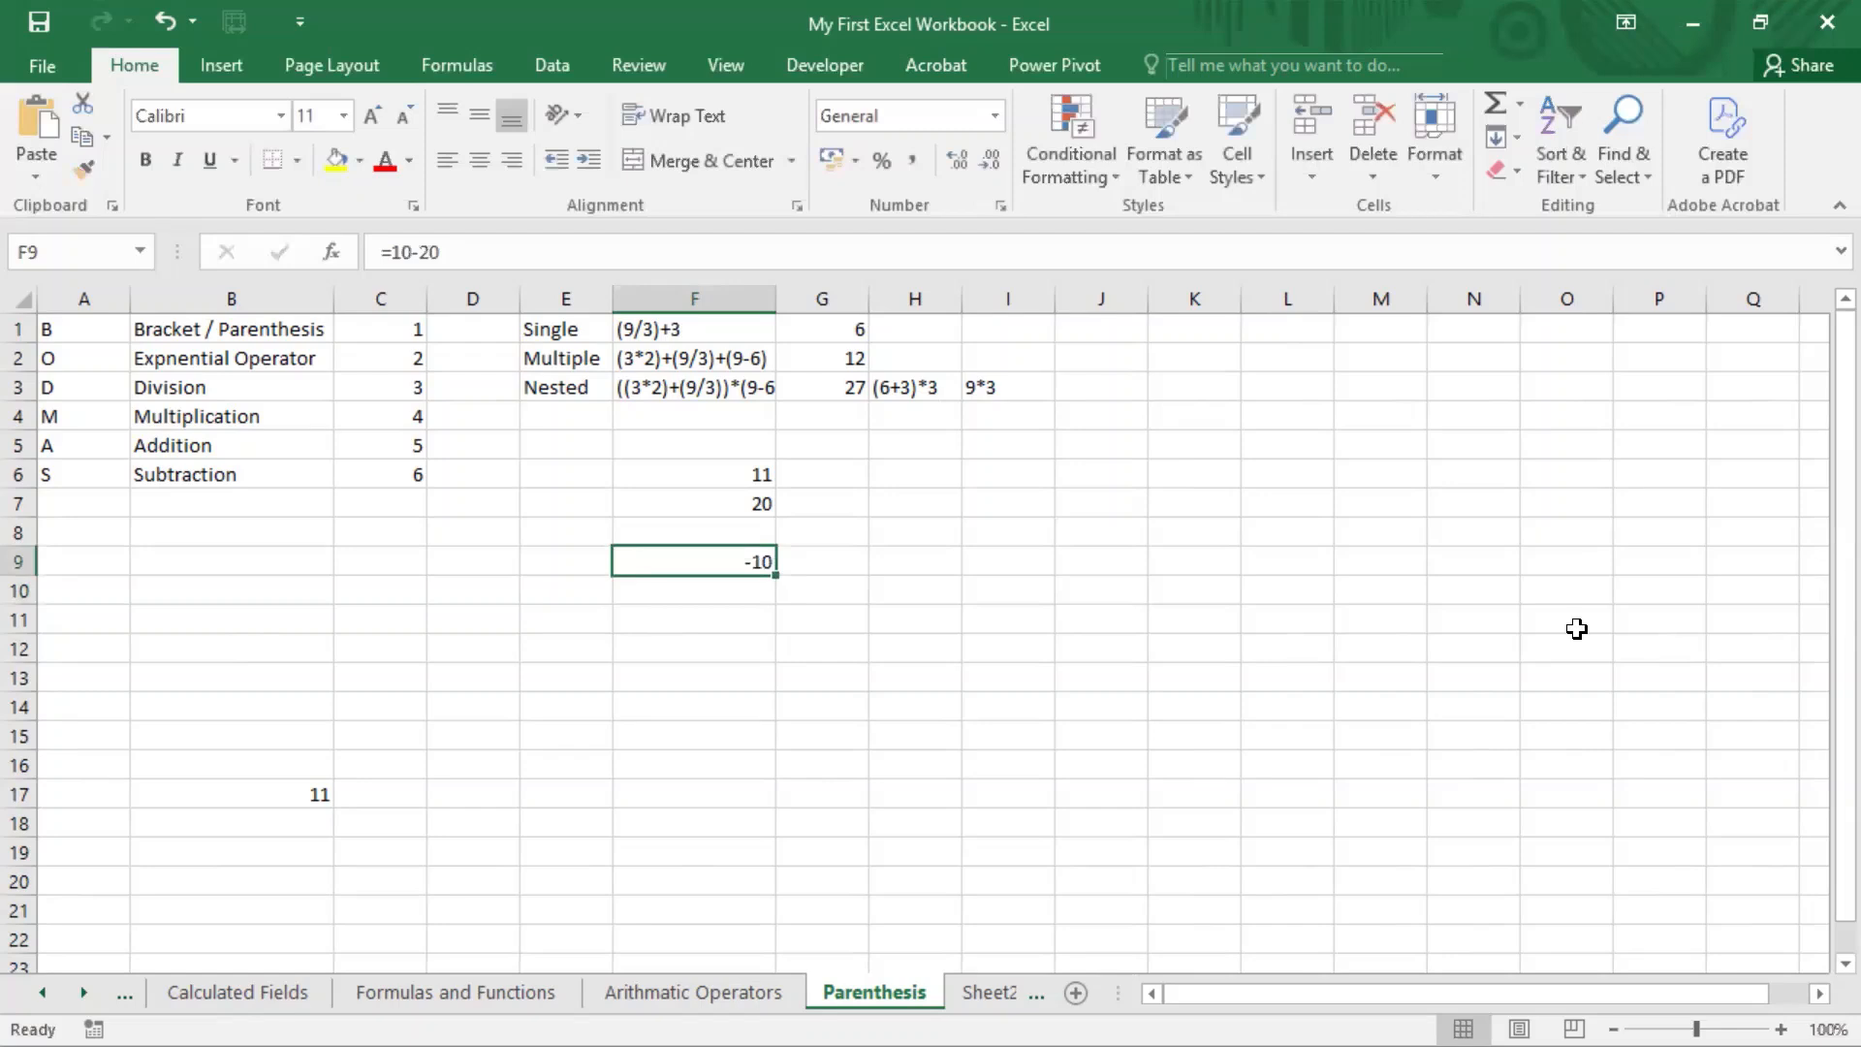
Step: Apply the custom number format 0,-(0) to cell F9
right_click(727, 561)
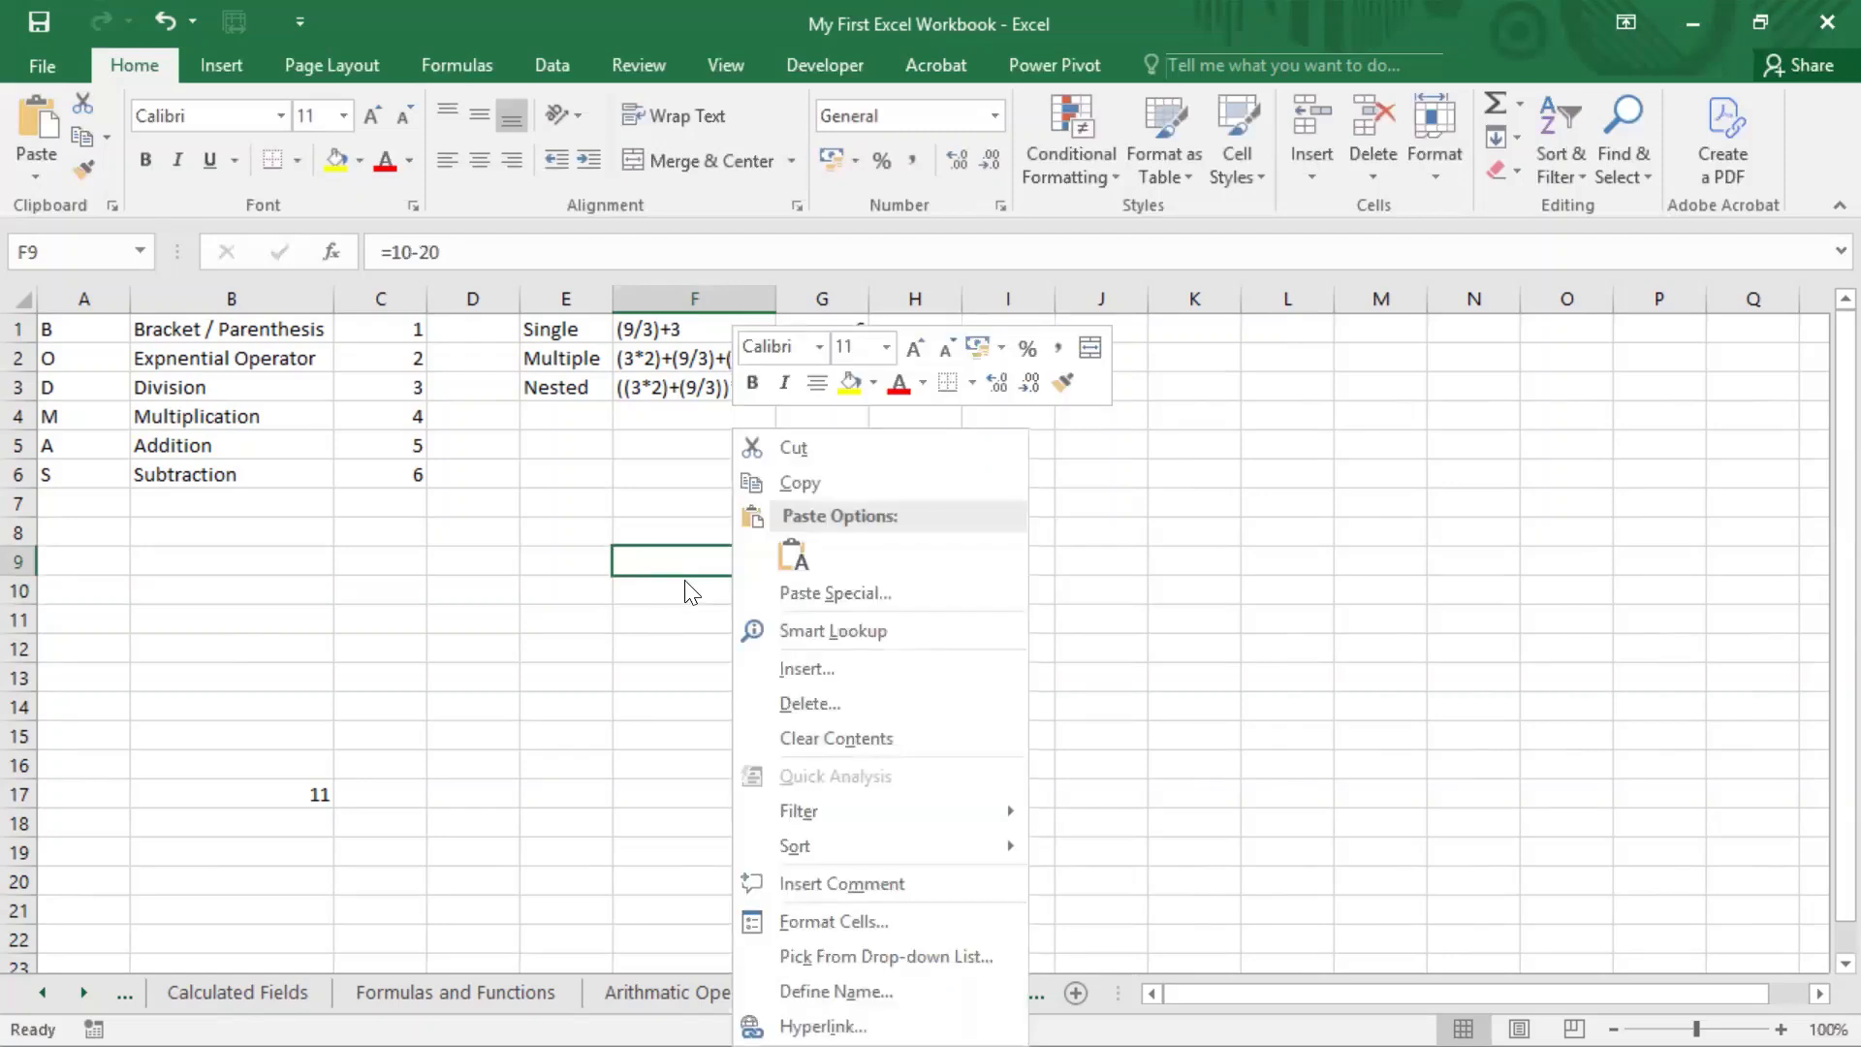
click(828, 921)
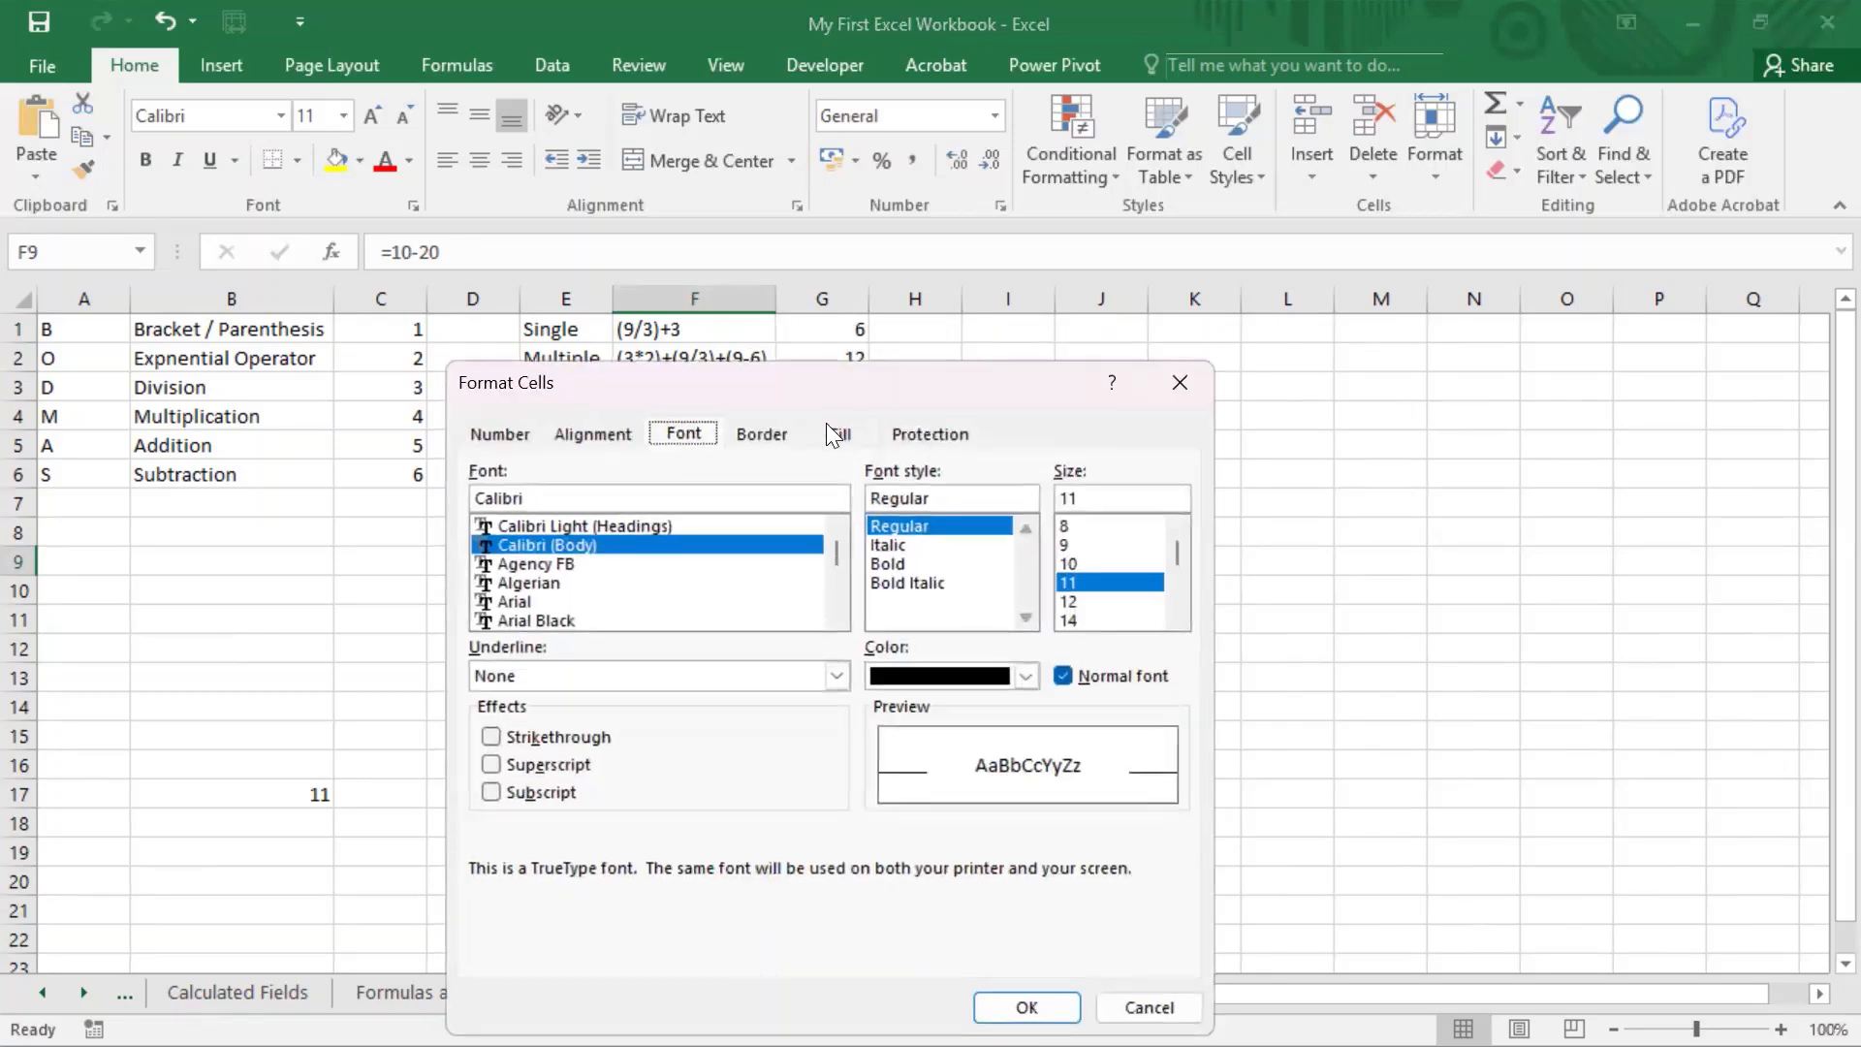
click(514, 433)
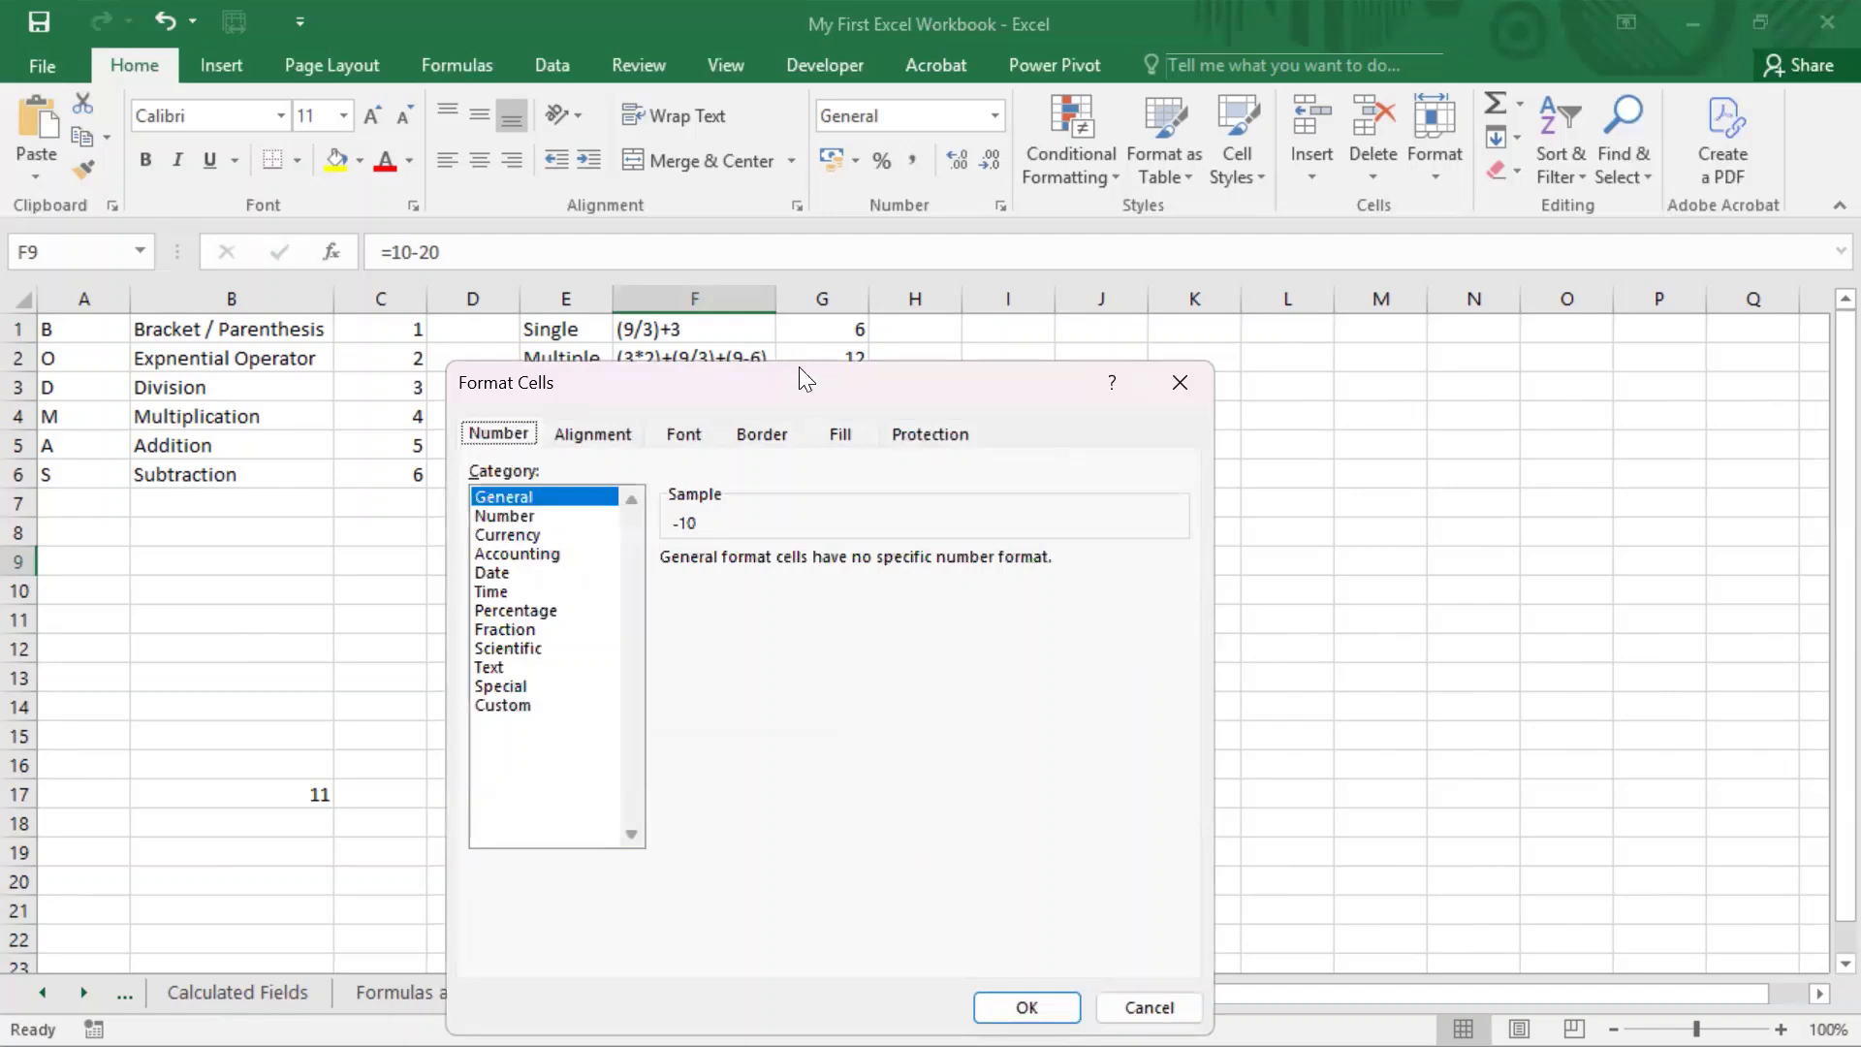
drag(805, 378, 406, 233)
click(114, 560)
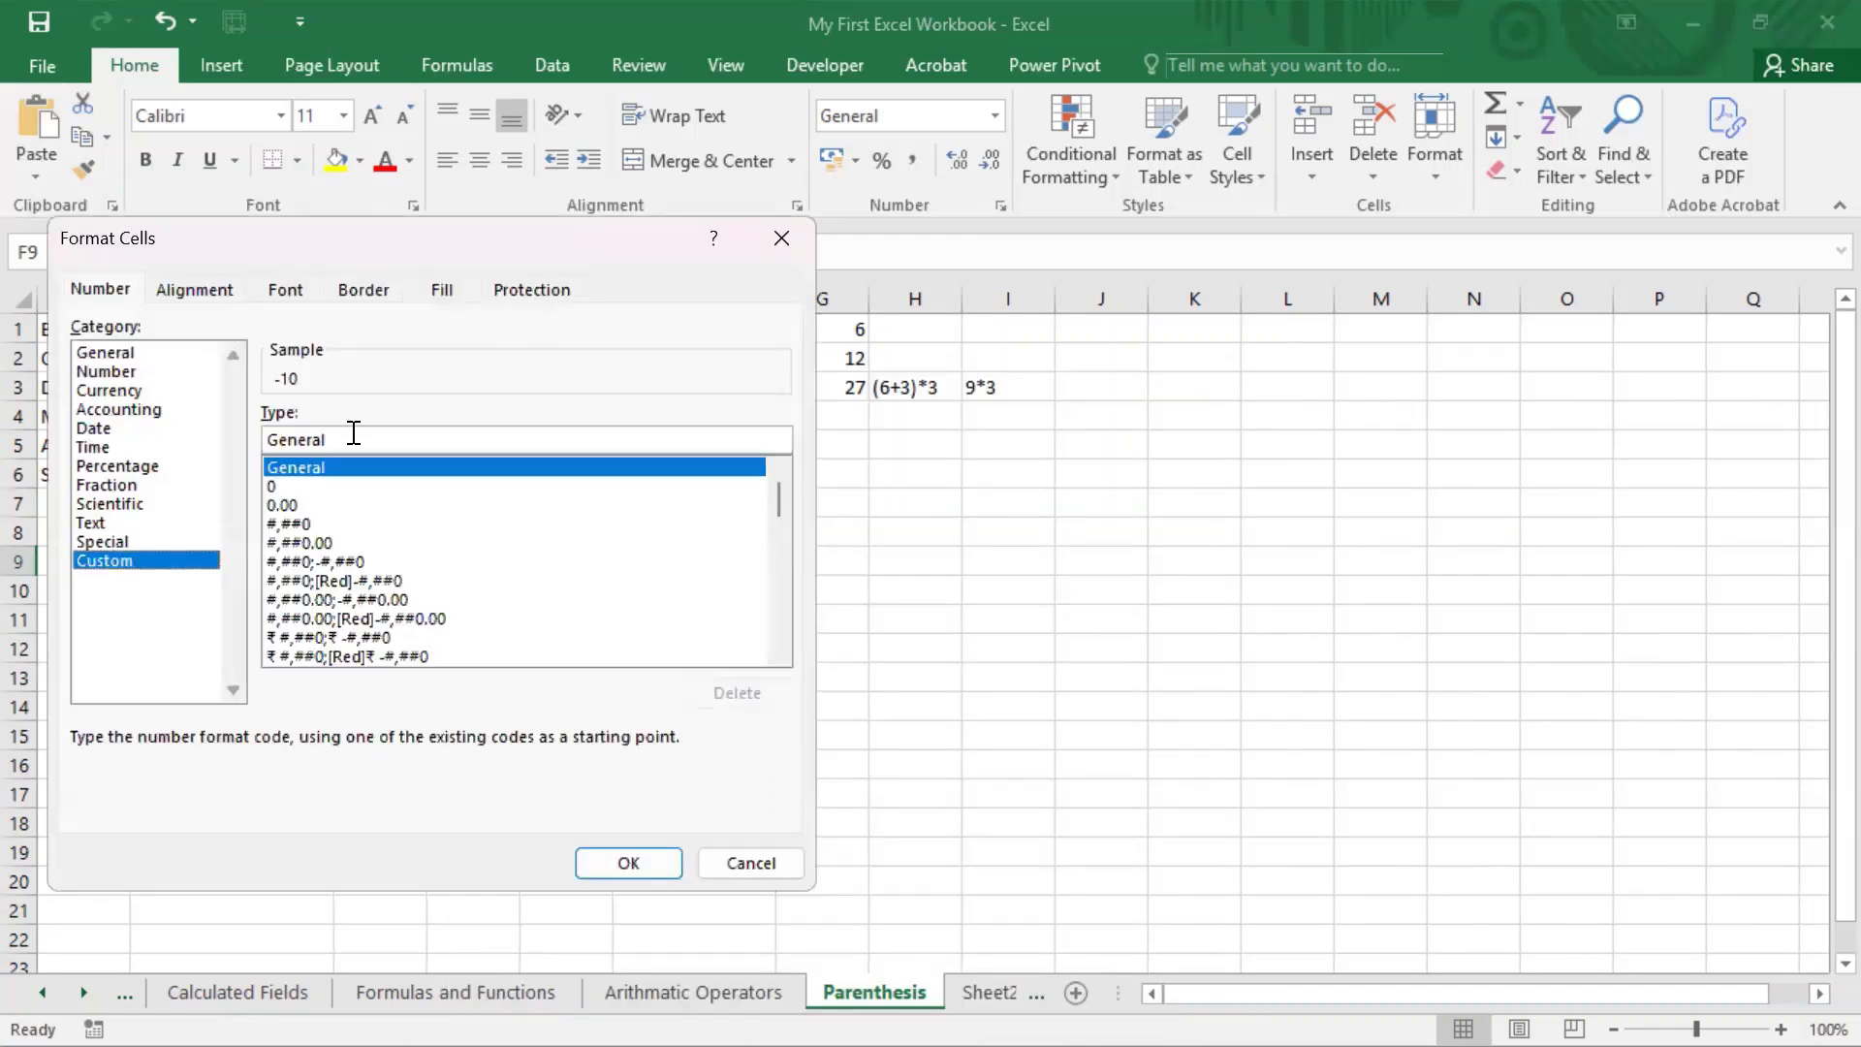
click(929, 2)
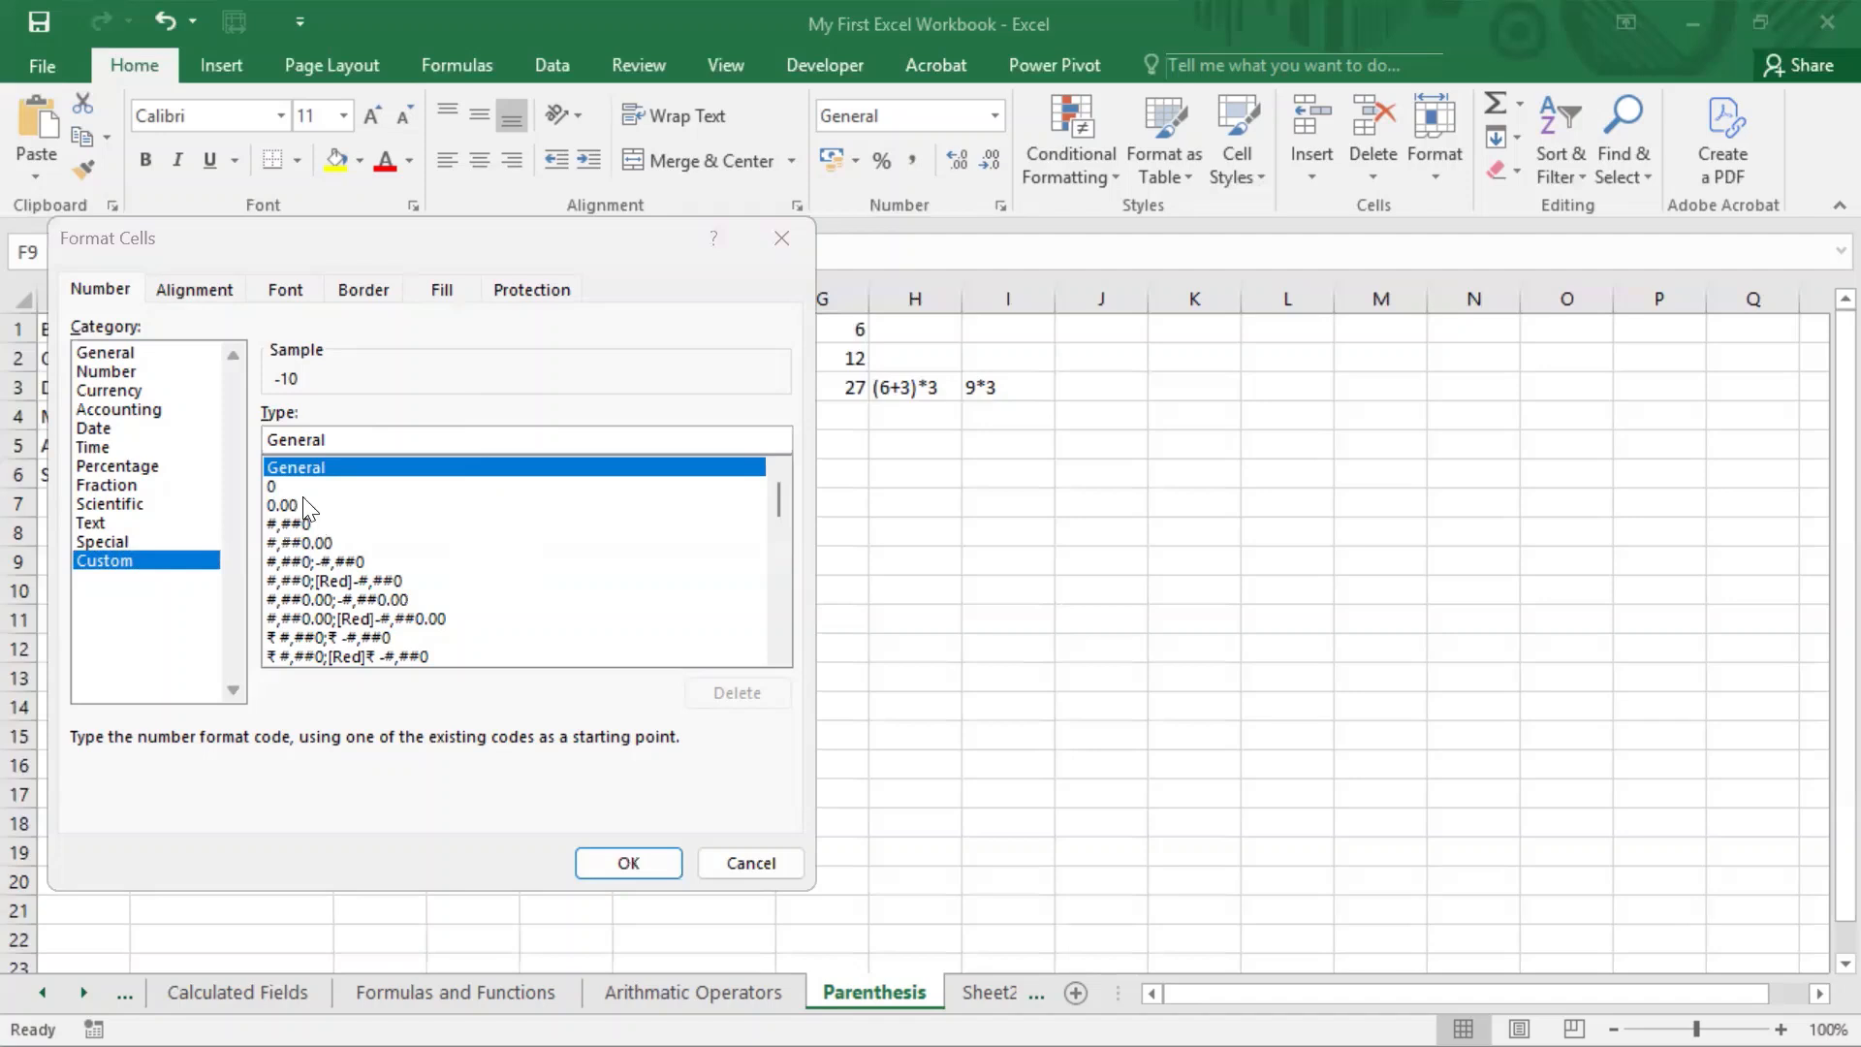
click(349, 438)
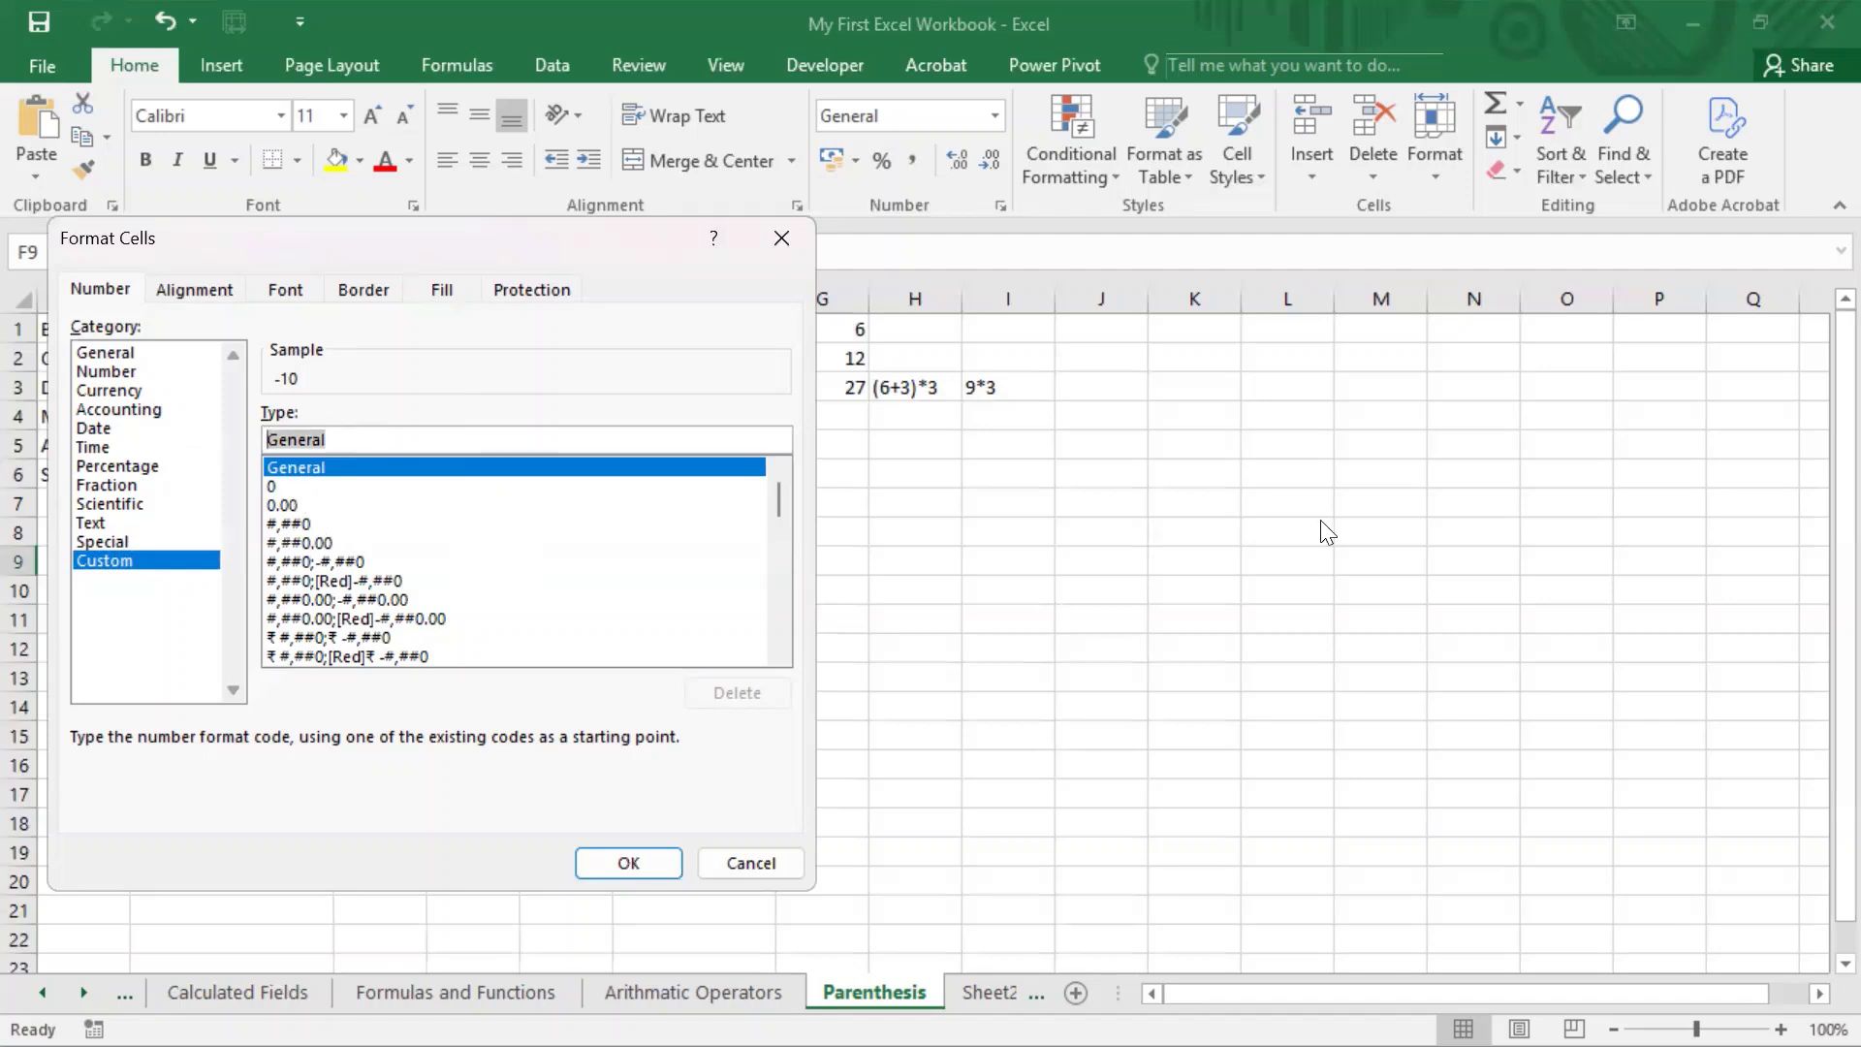
text(0)
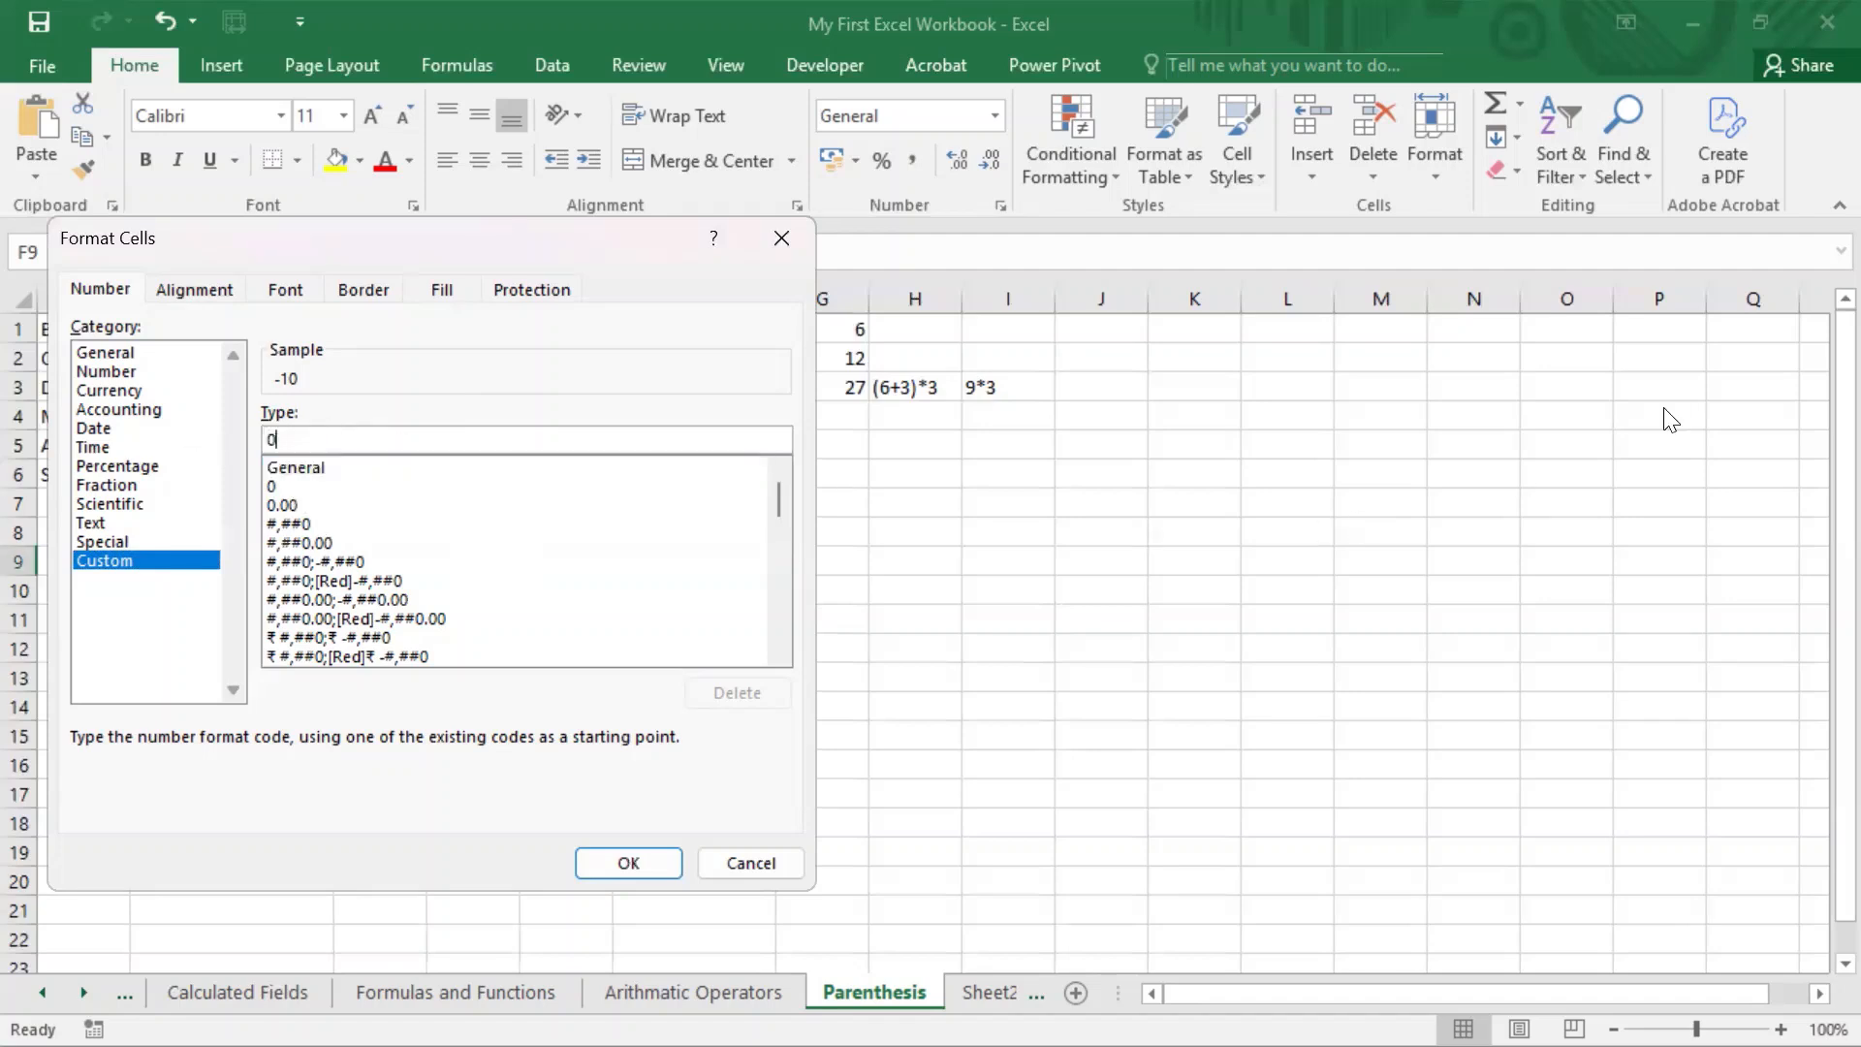
text(,-(0)
scroll(615, 592, down, 4)
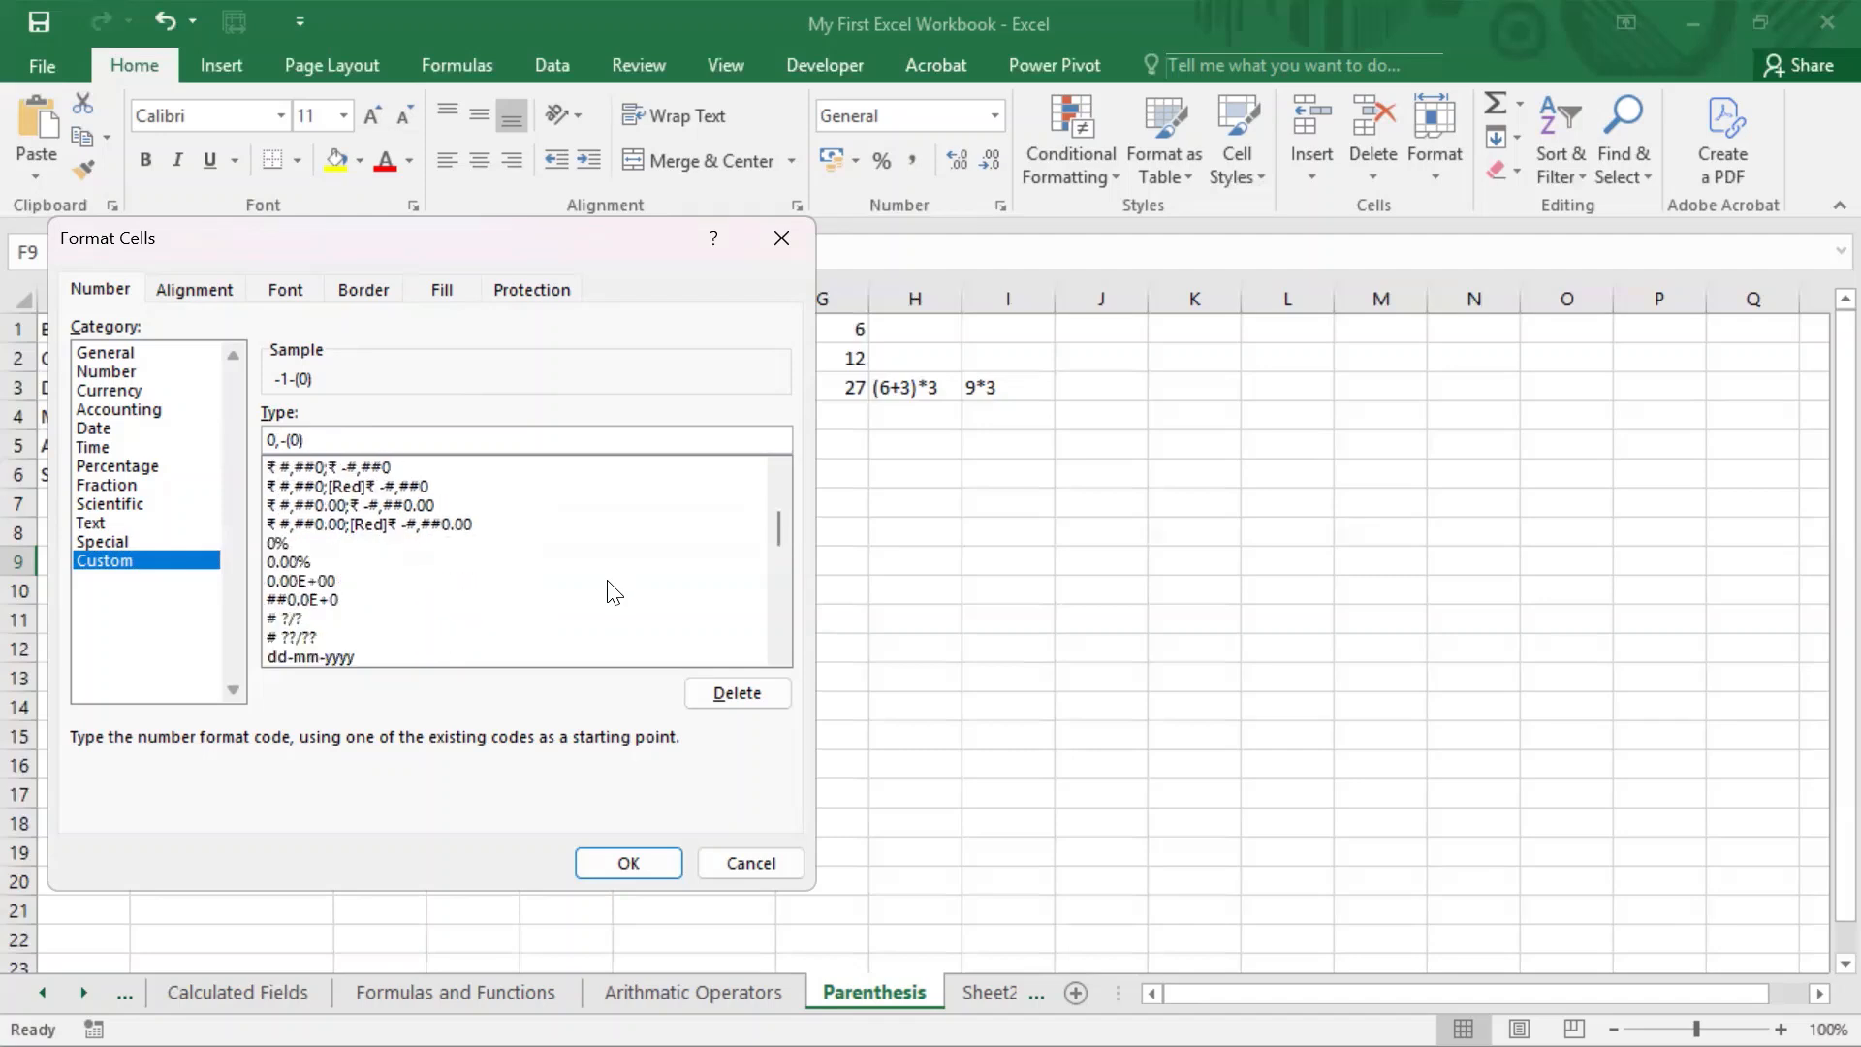
click(643, 863)
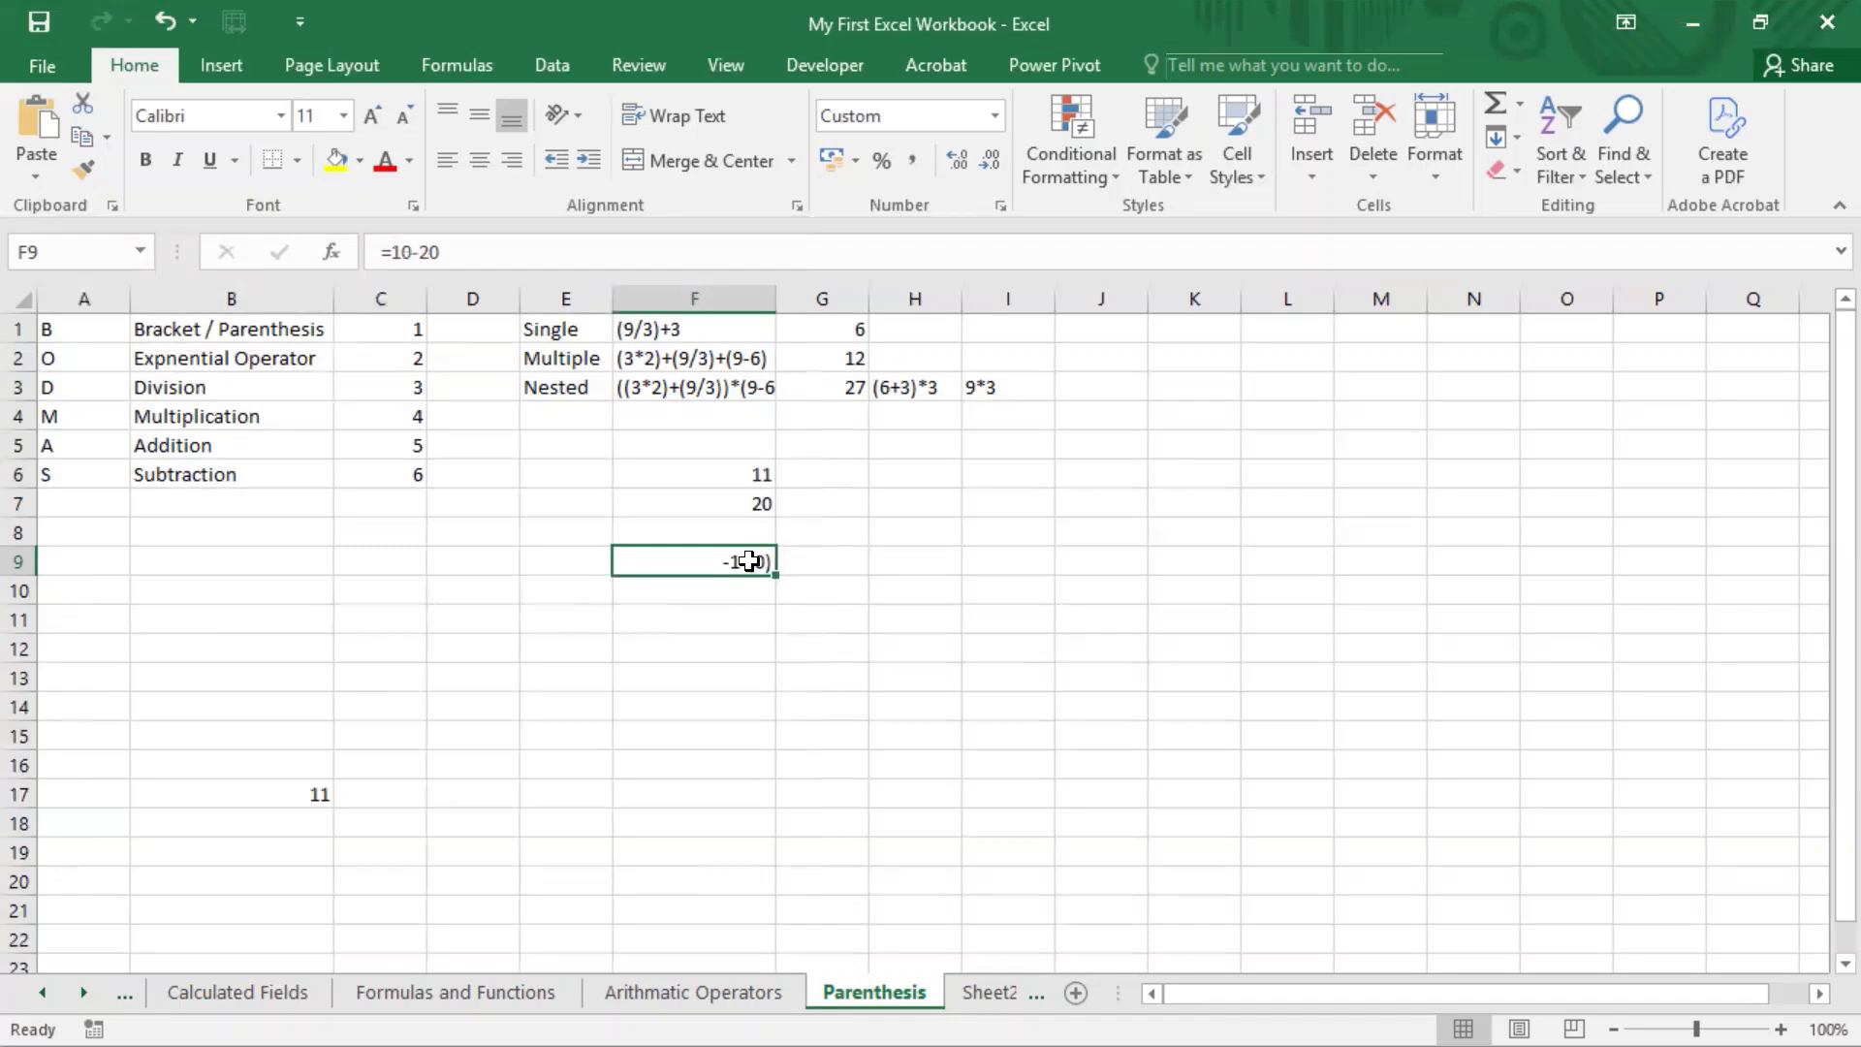
Step: Correct the custom number format of cell F9 to 0;-(0)
right_click(749, 562)
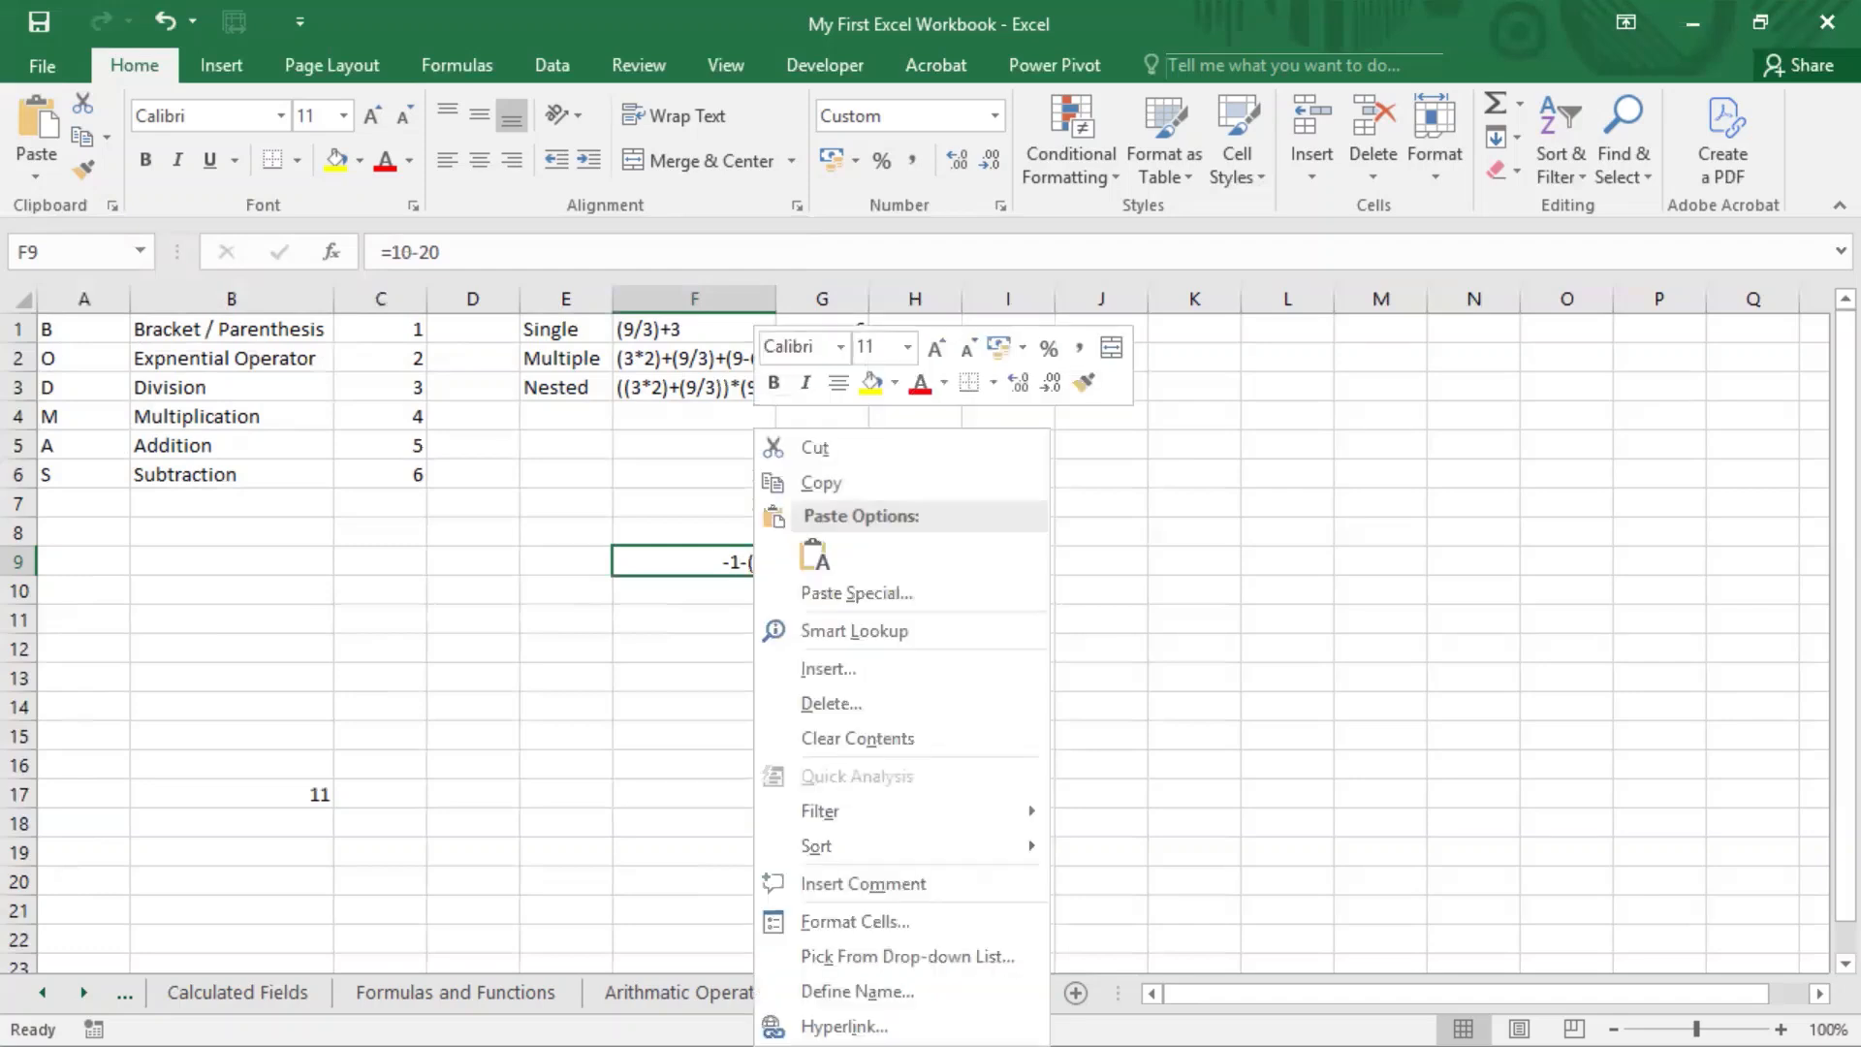
click(861, 923)
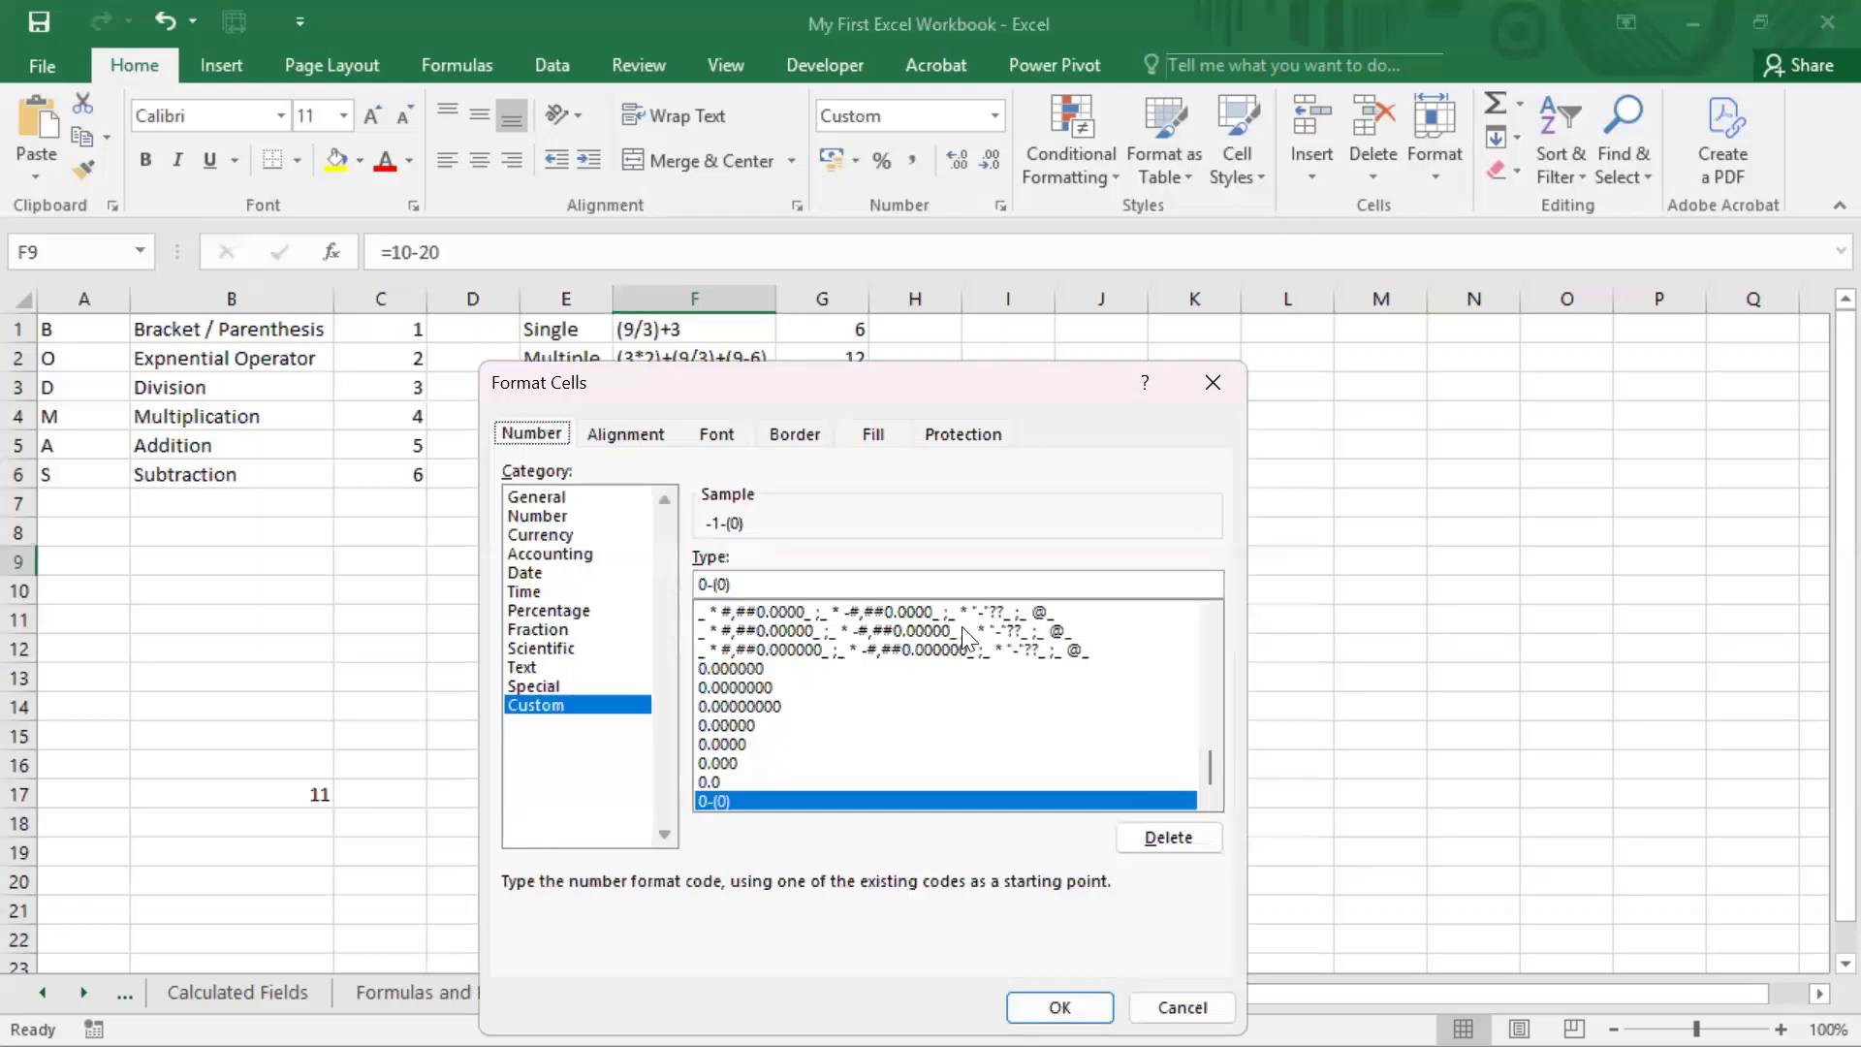
click(711, 583)
text(;)
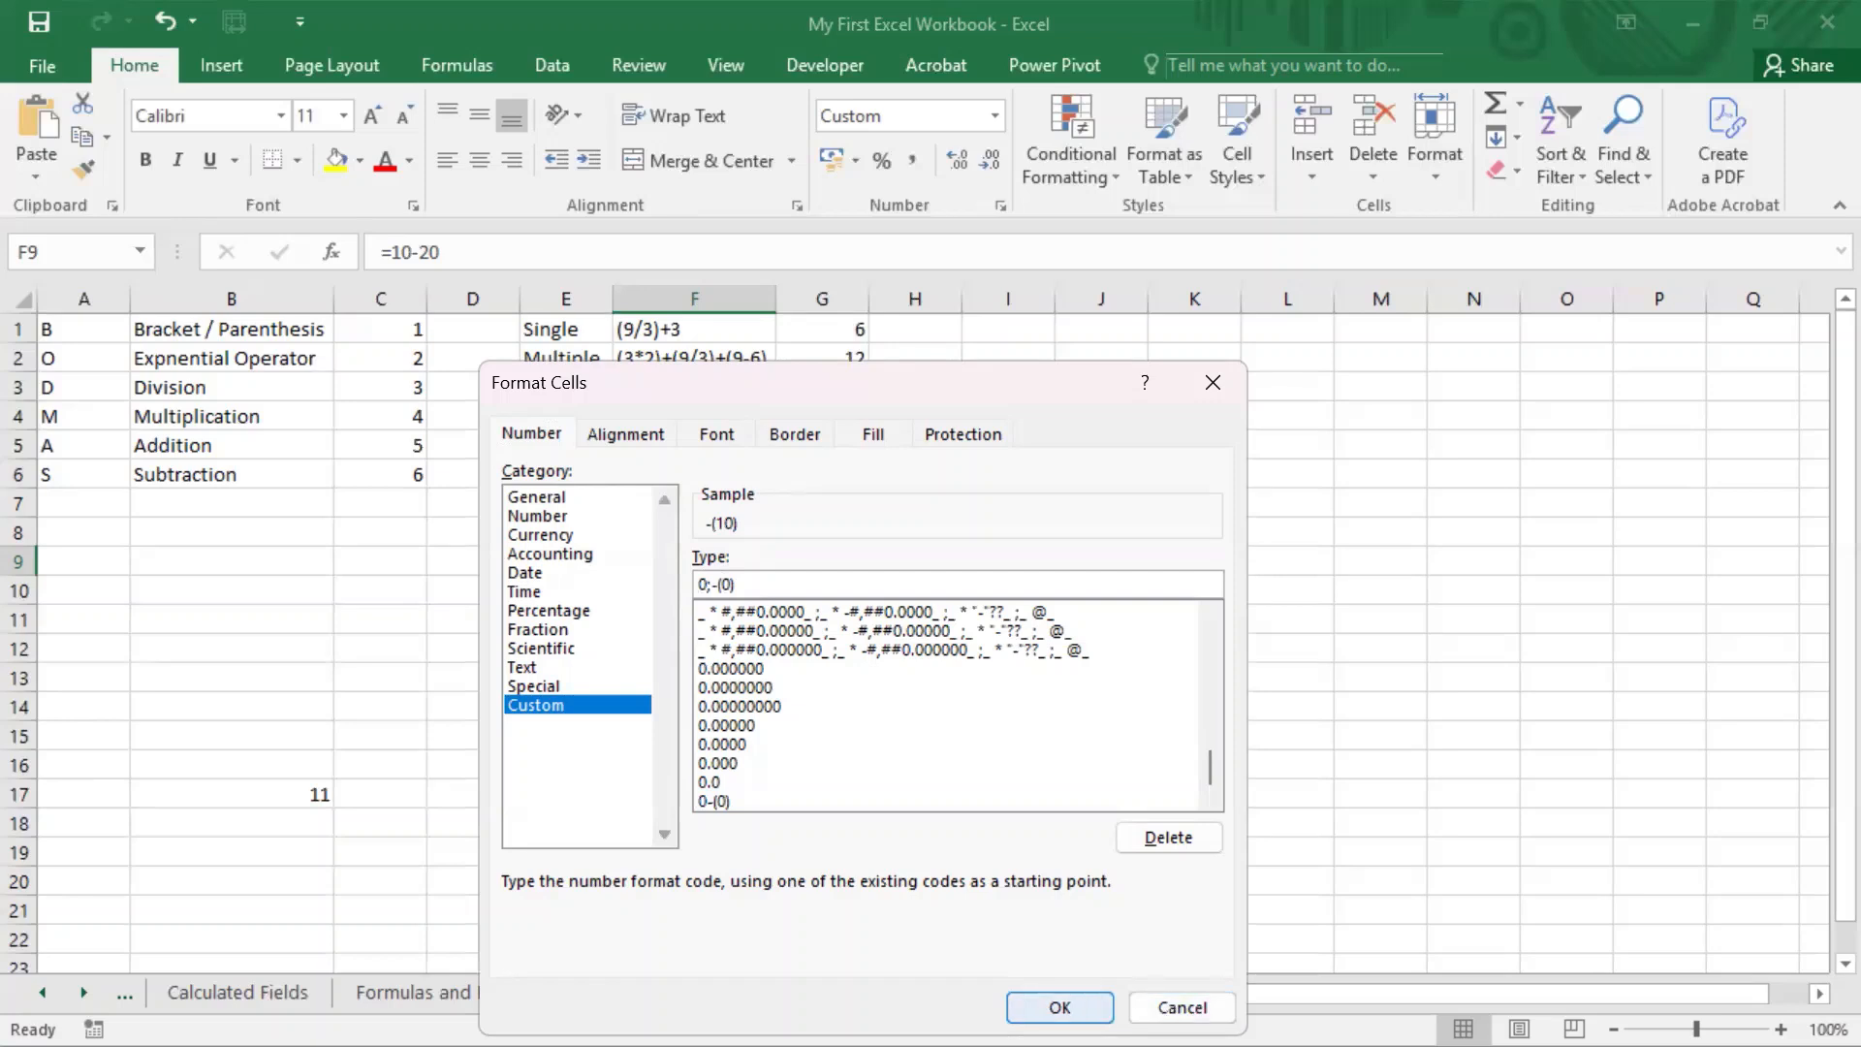
click(1059, 1007)
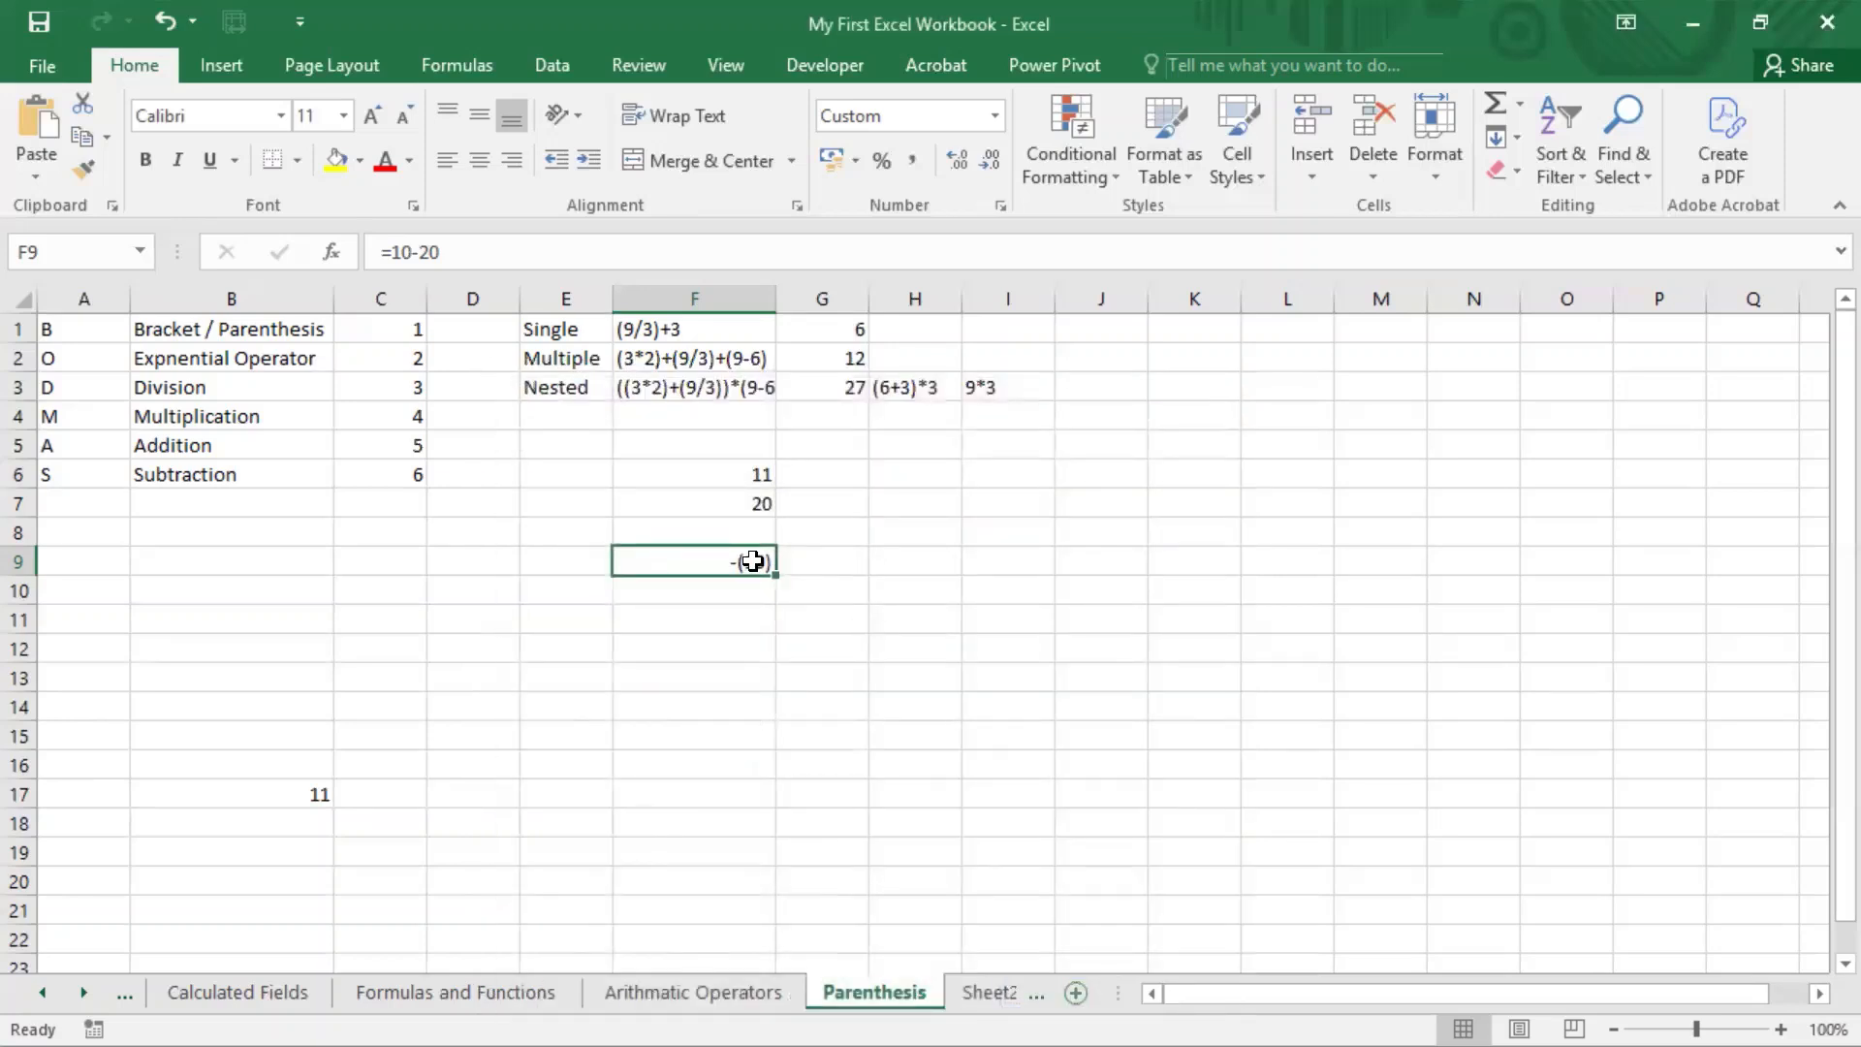
Step: Overwrite the formula in F9 with the value 10, and replace that with -10 to test the custom format
click(826, 562)
click(731, 560)
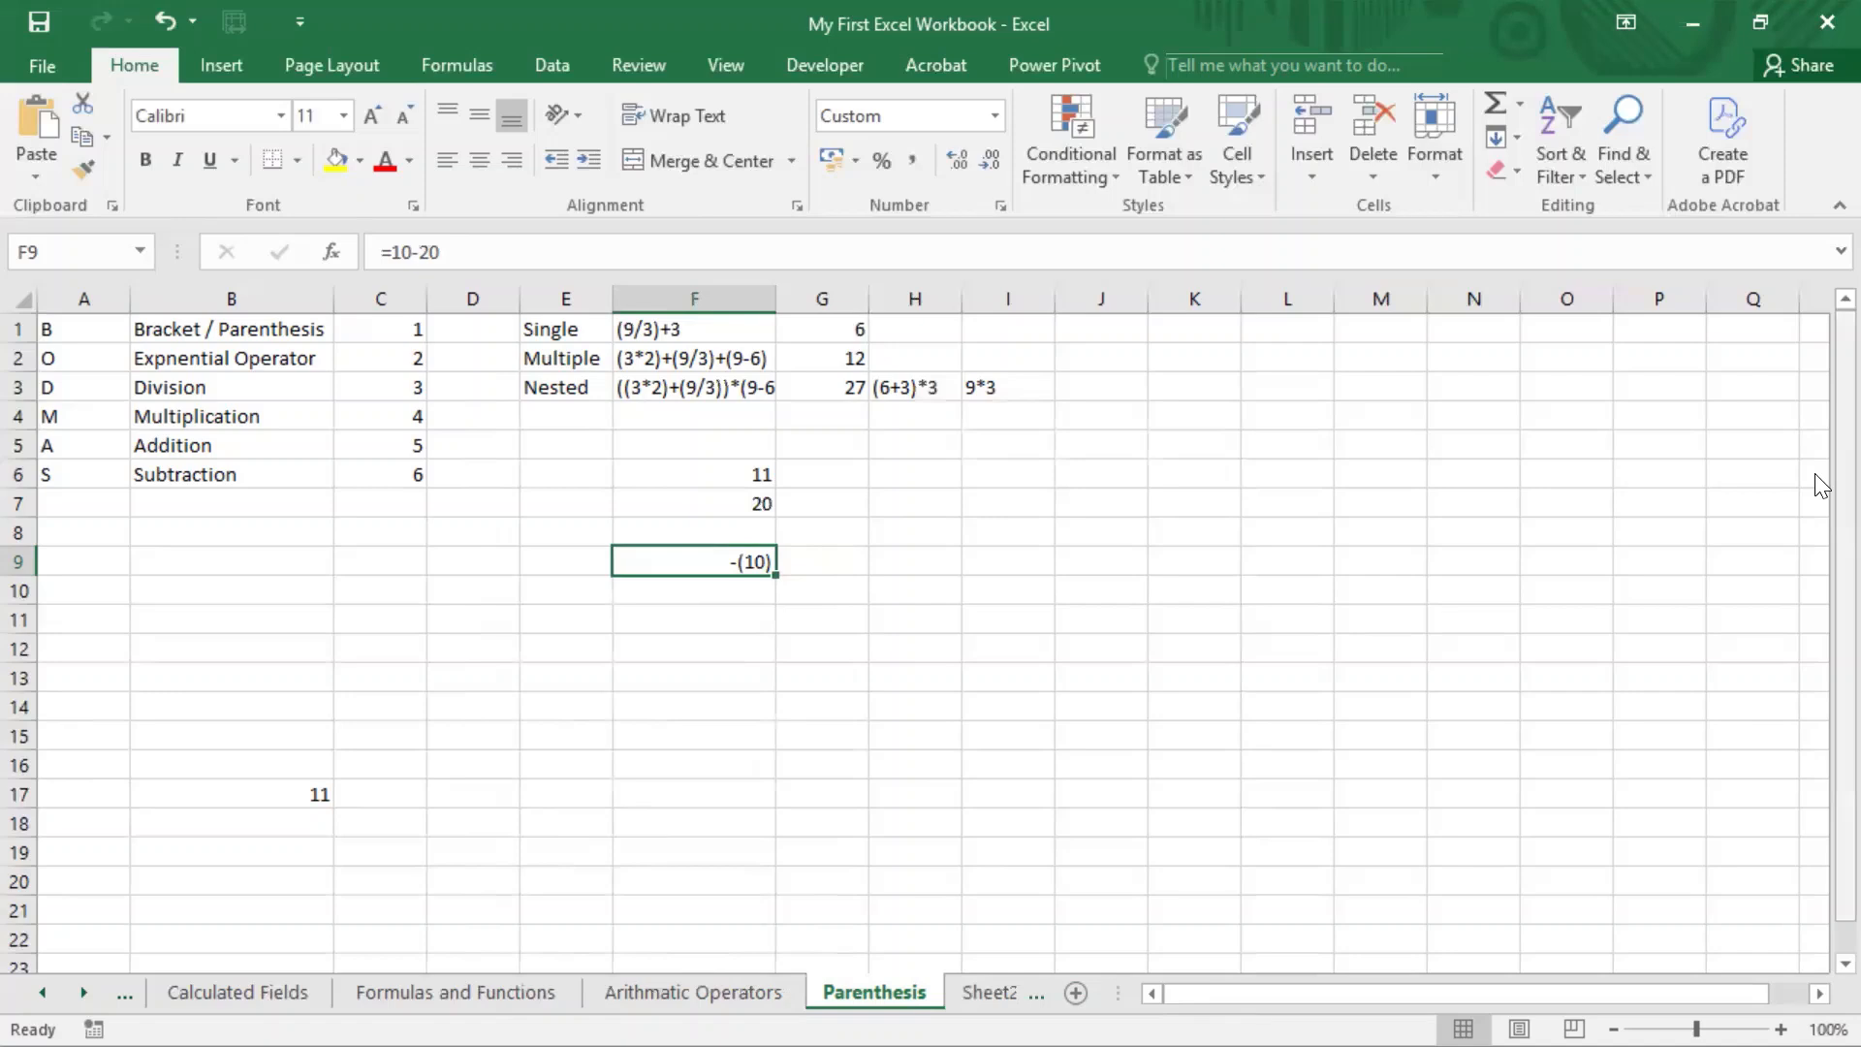
text(10)
key(Return)
key(Up)
text(-10)
key(Return)
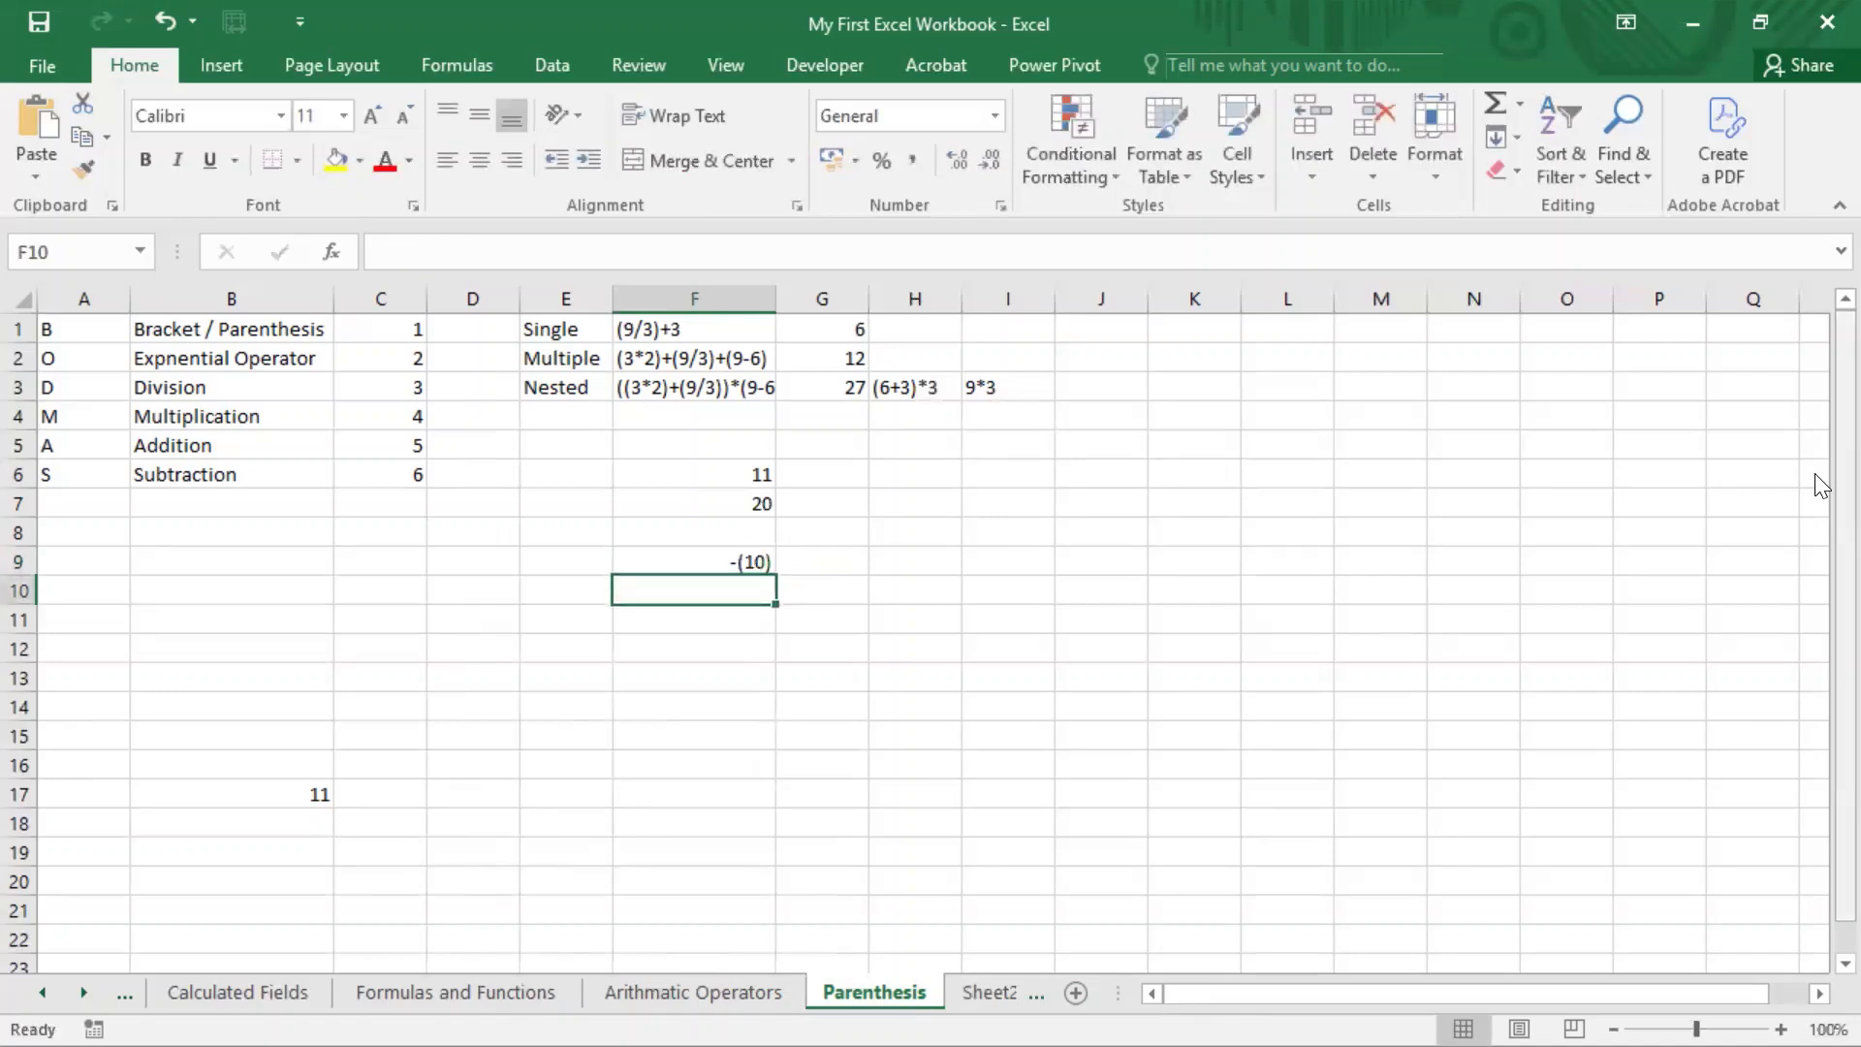
key(Up)
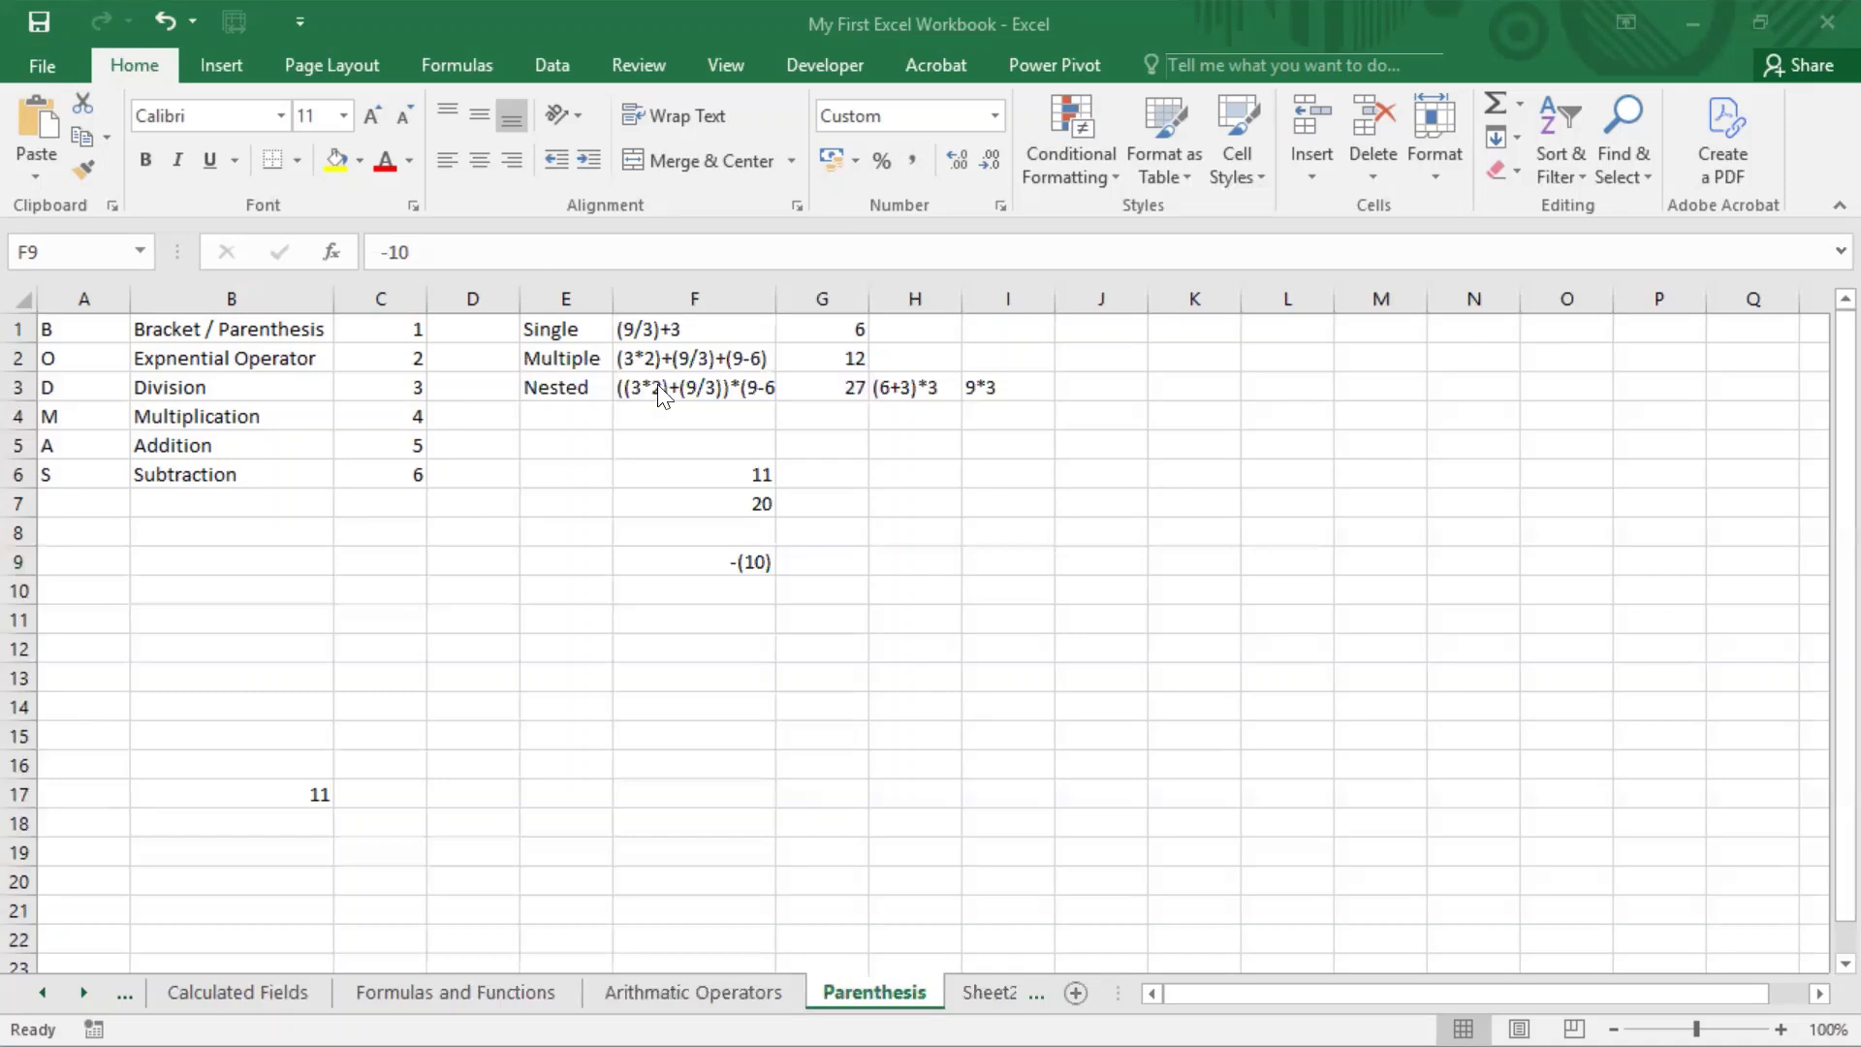
Step: Review the Single, Multiple and Nested labels with their expressions in F1:F3, opening the nested one in F3 to read it in full
click(568, 332)
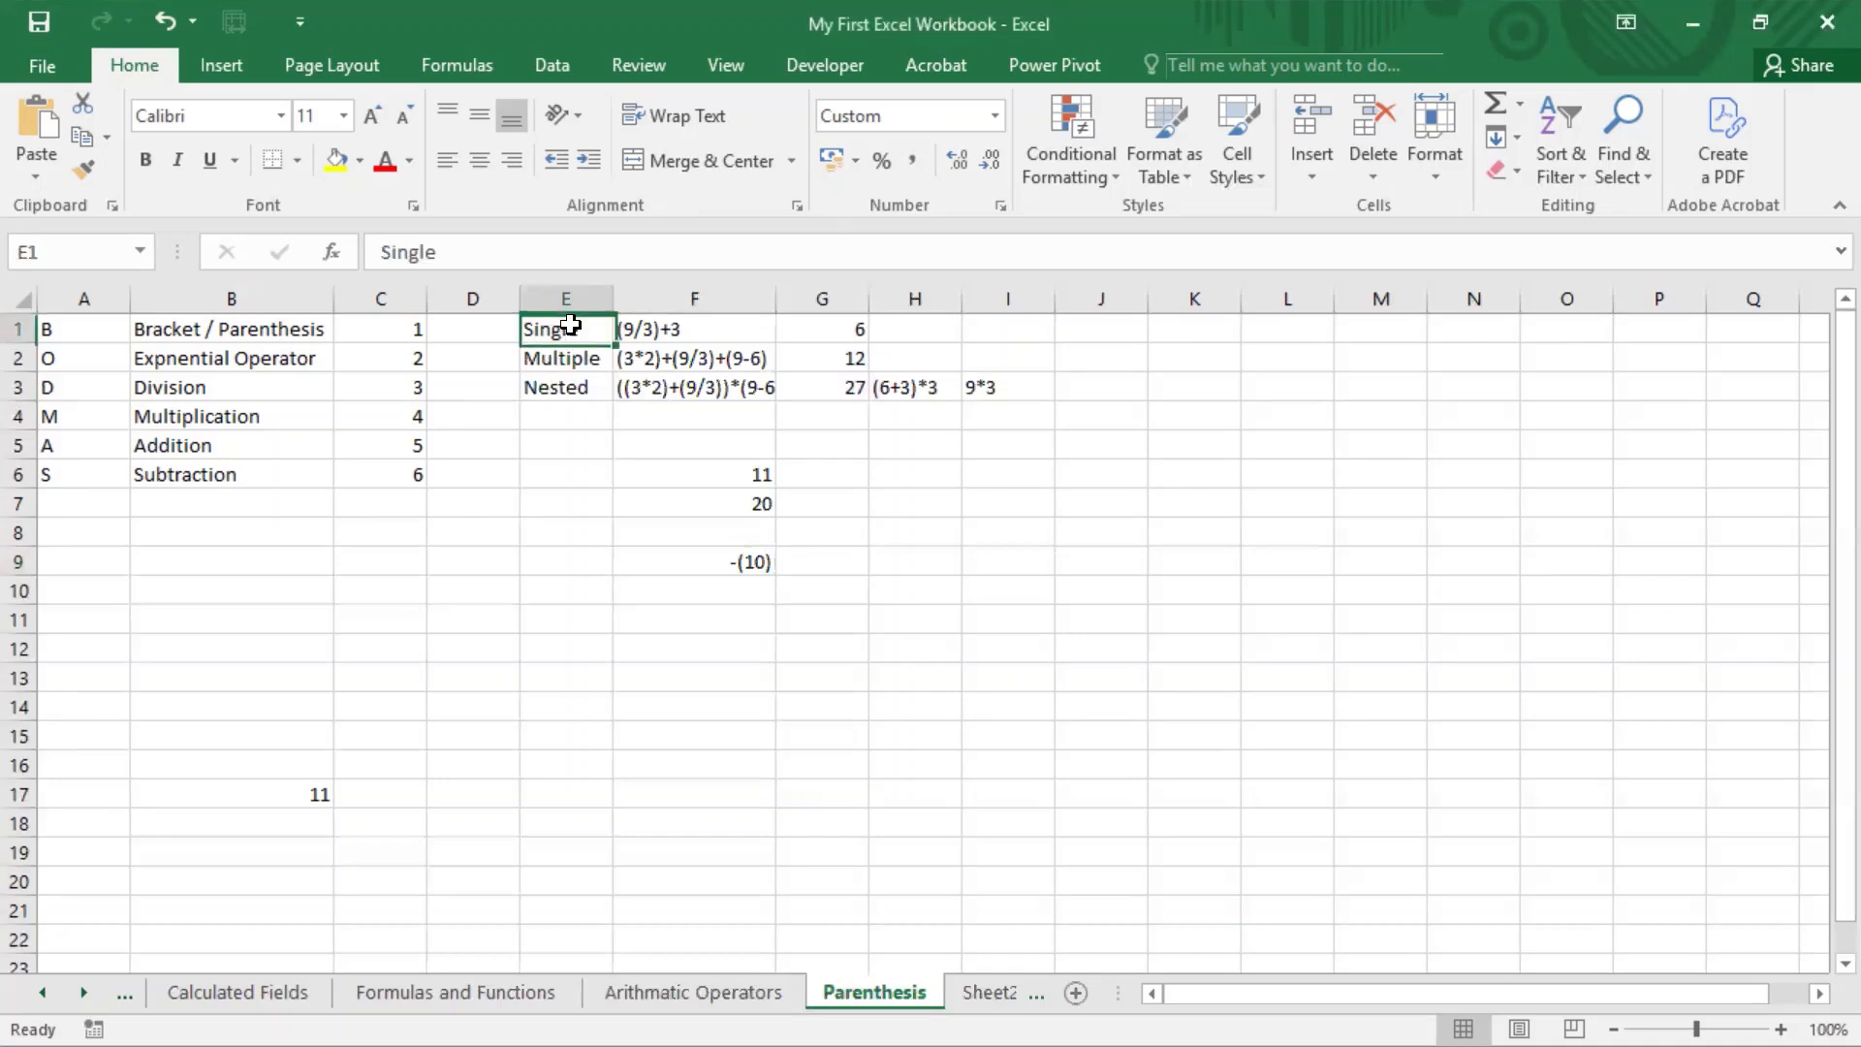
click(572, 360)
click(572, 388)
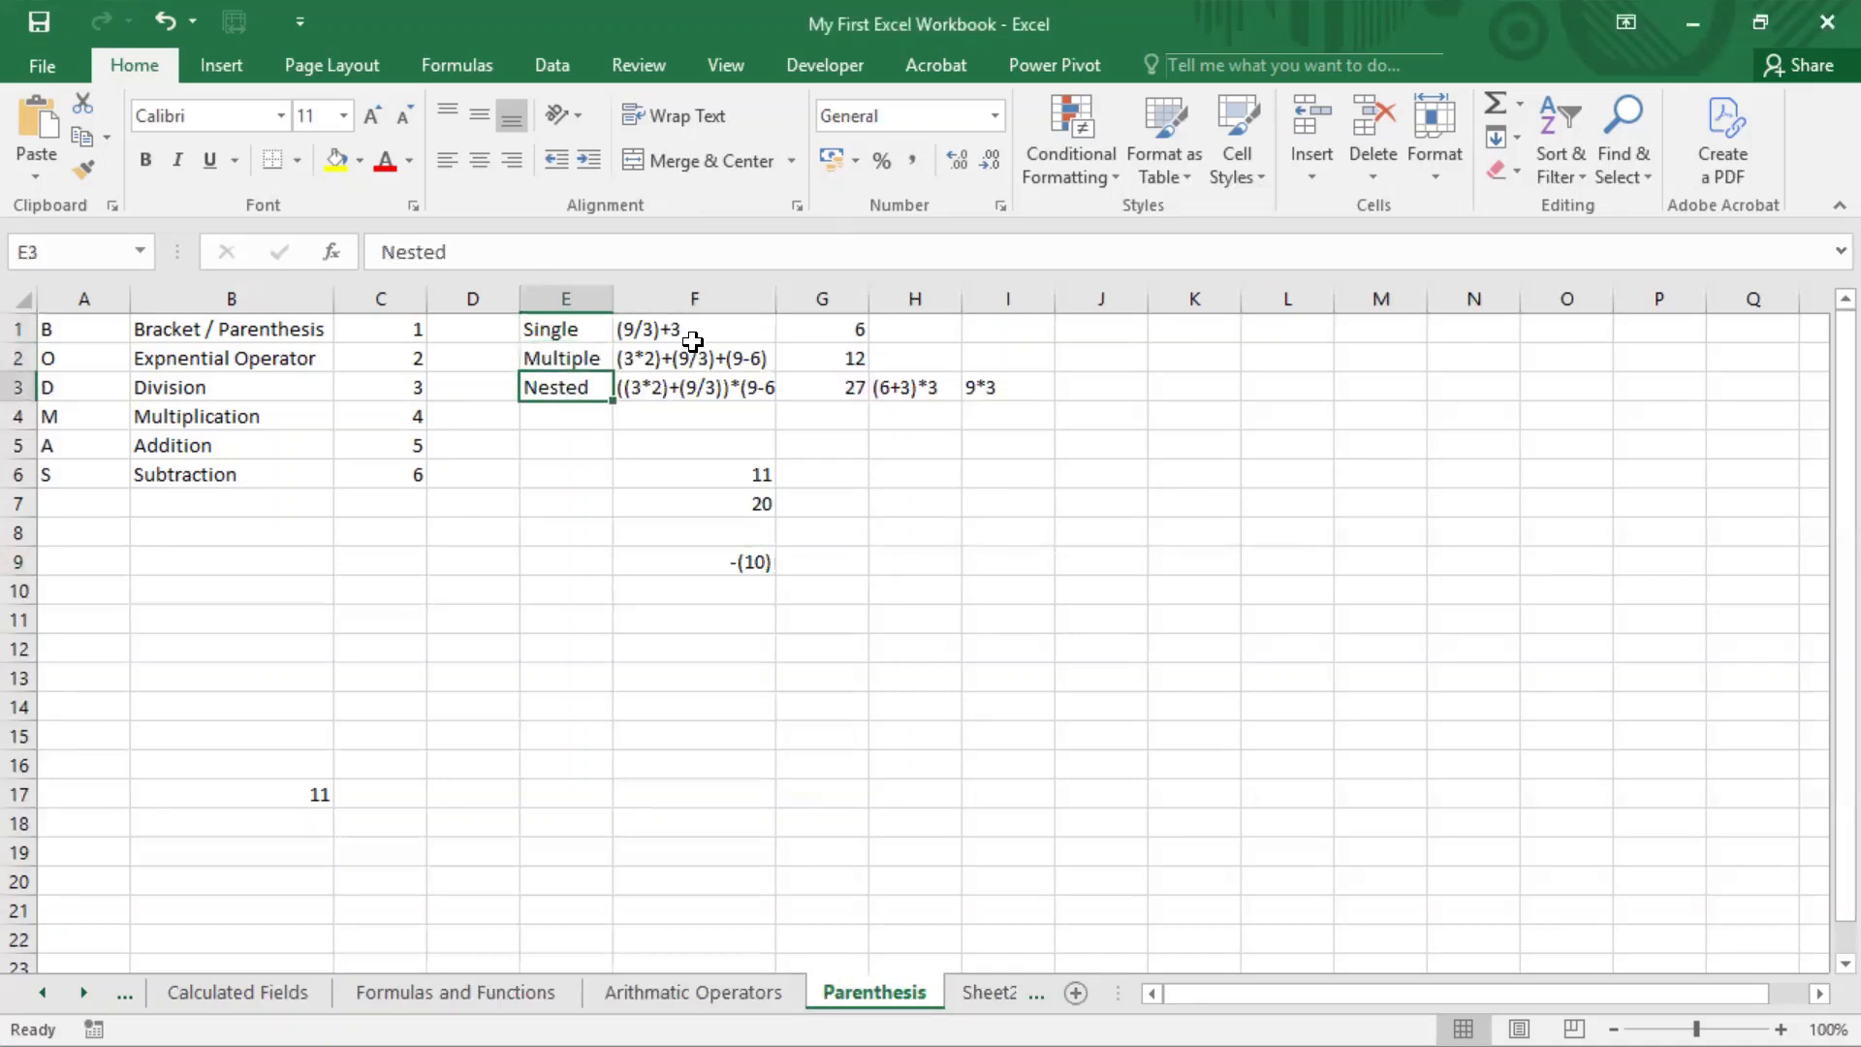
drag(698, 333, 694, 384)
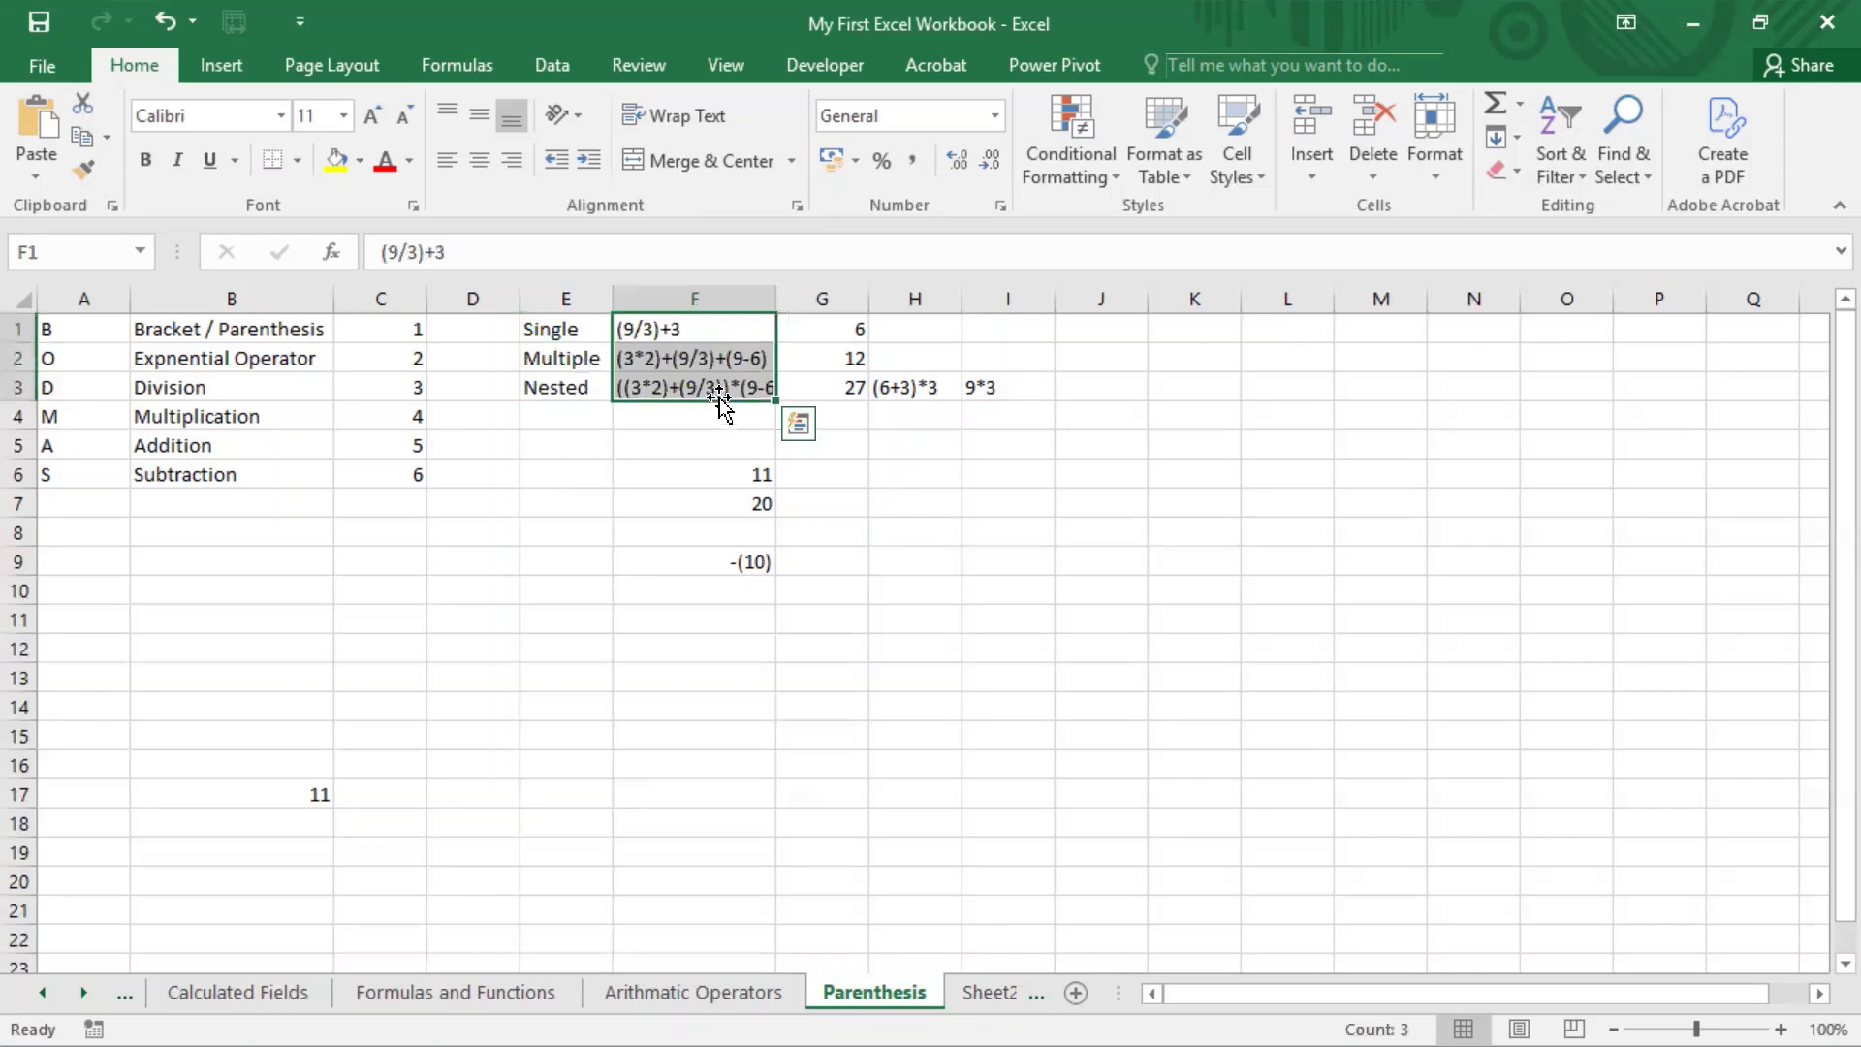
double_click(722, 390)
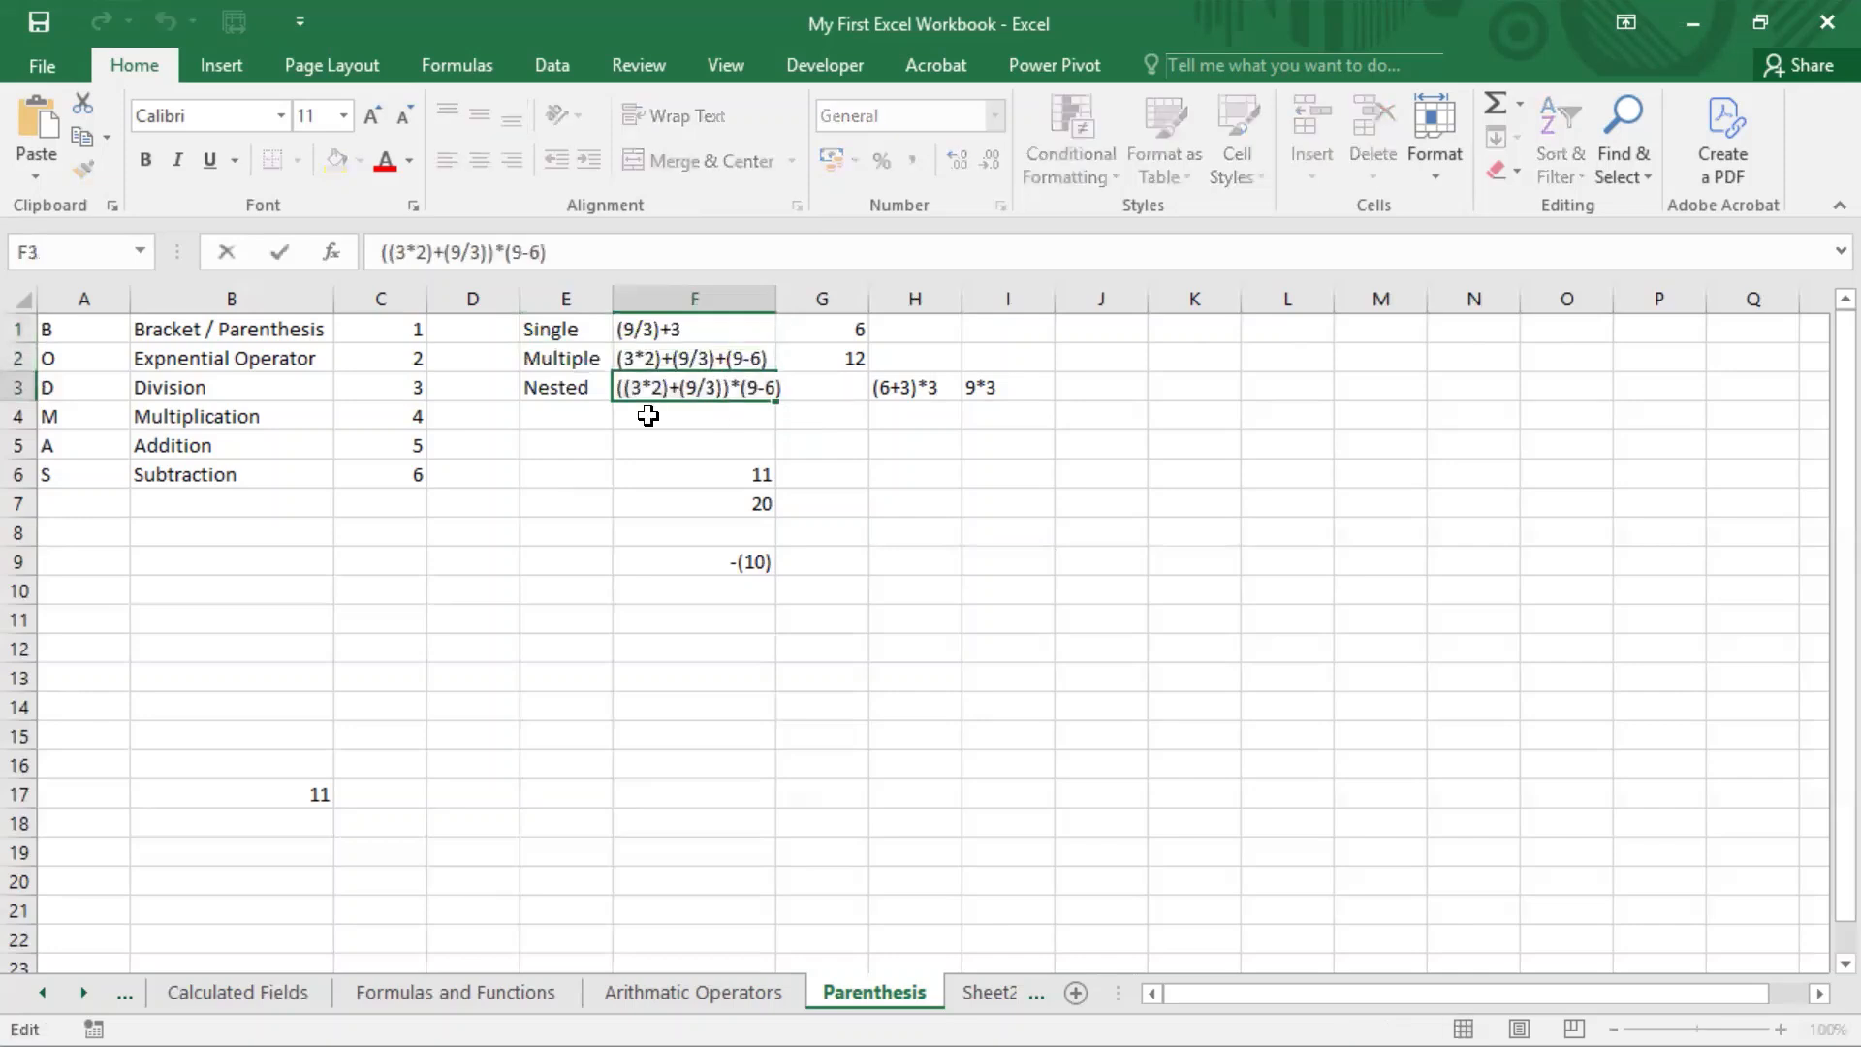
click(991, 469)
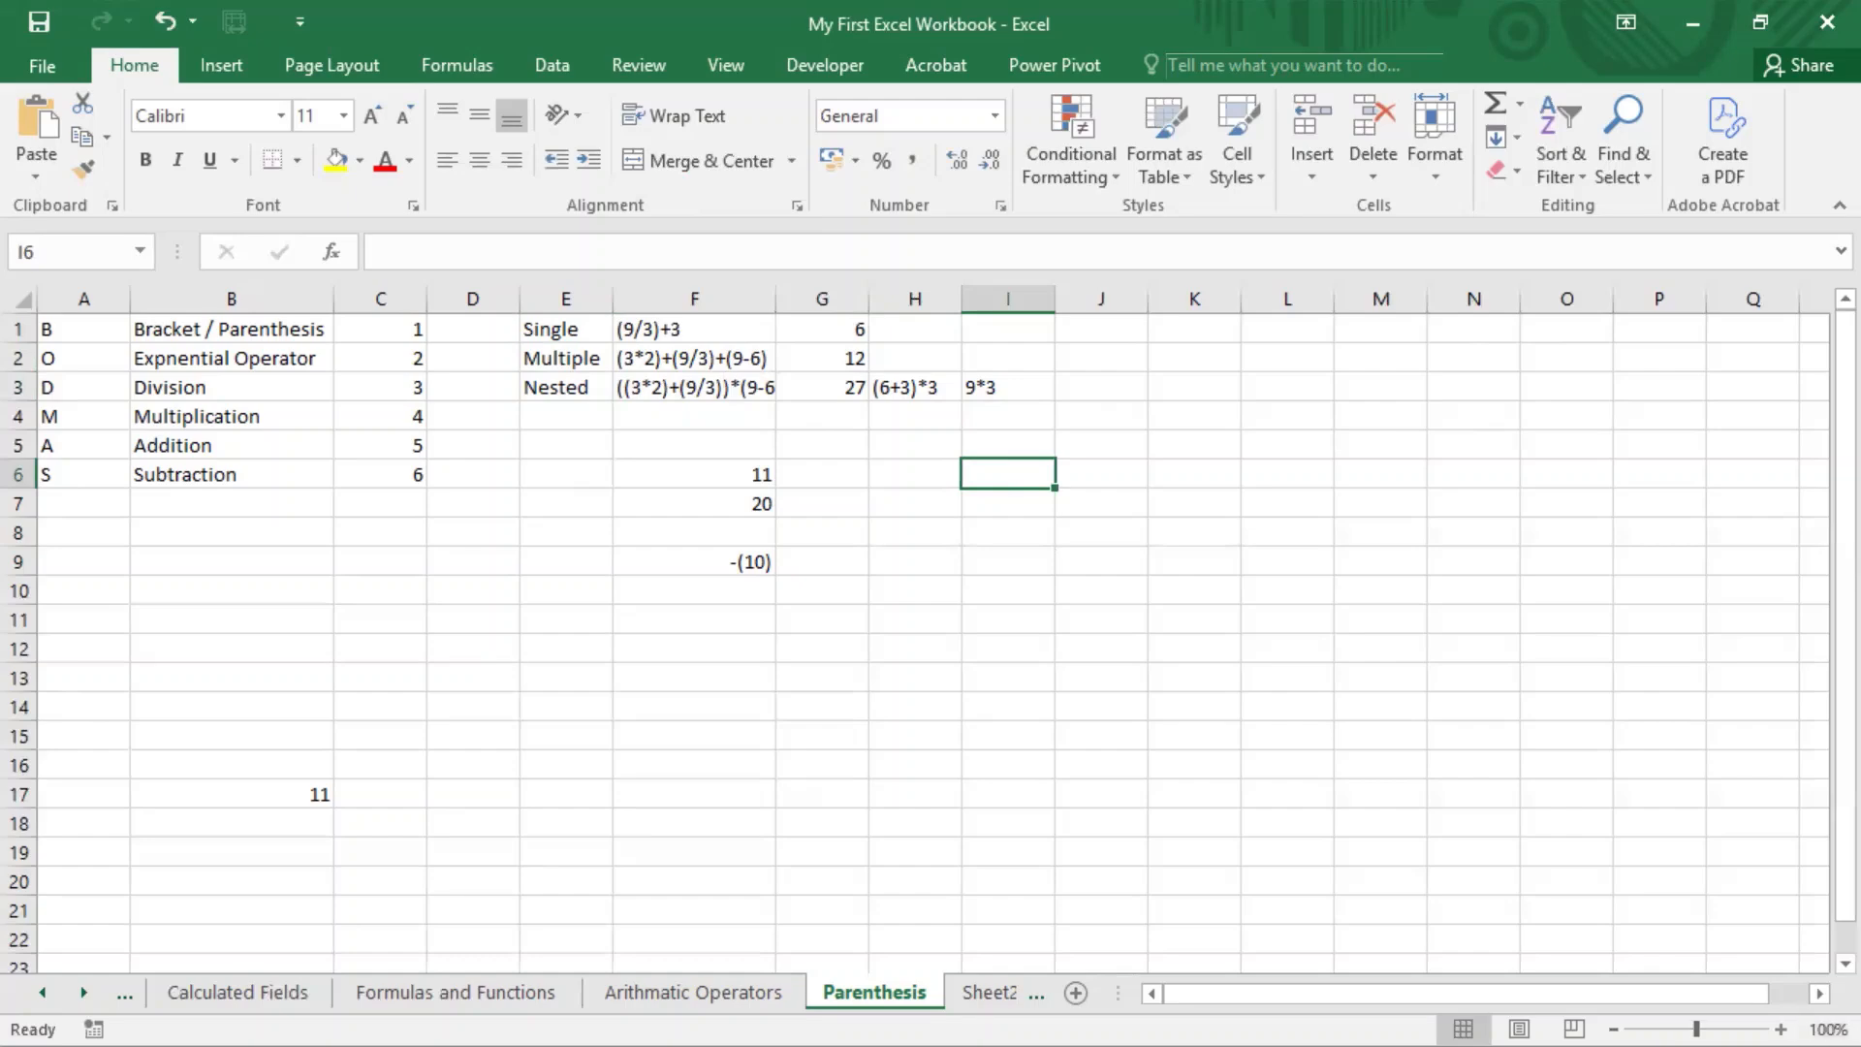
Step: Examine how the inner (3*2) and (9/3) parentheses sit inside the outer pair in the G3 formula
ctrl+scroll(1289, 544, up, 4)
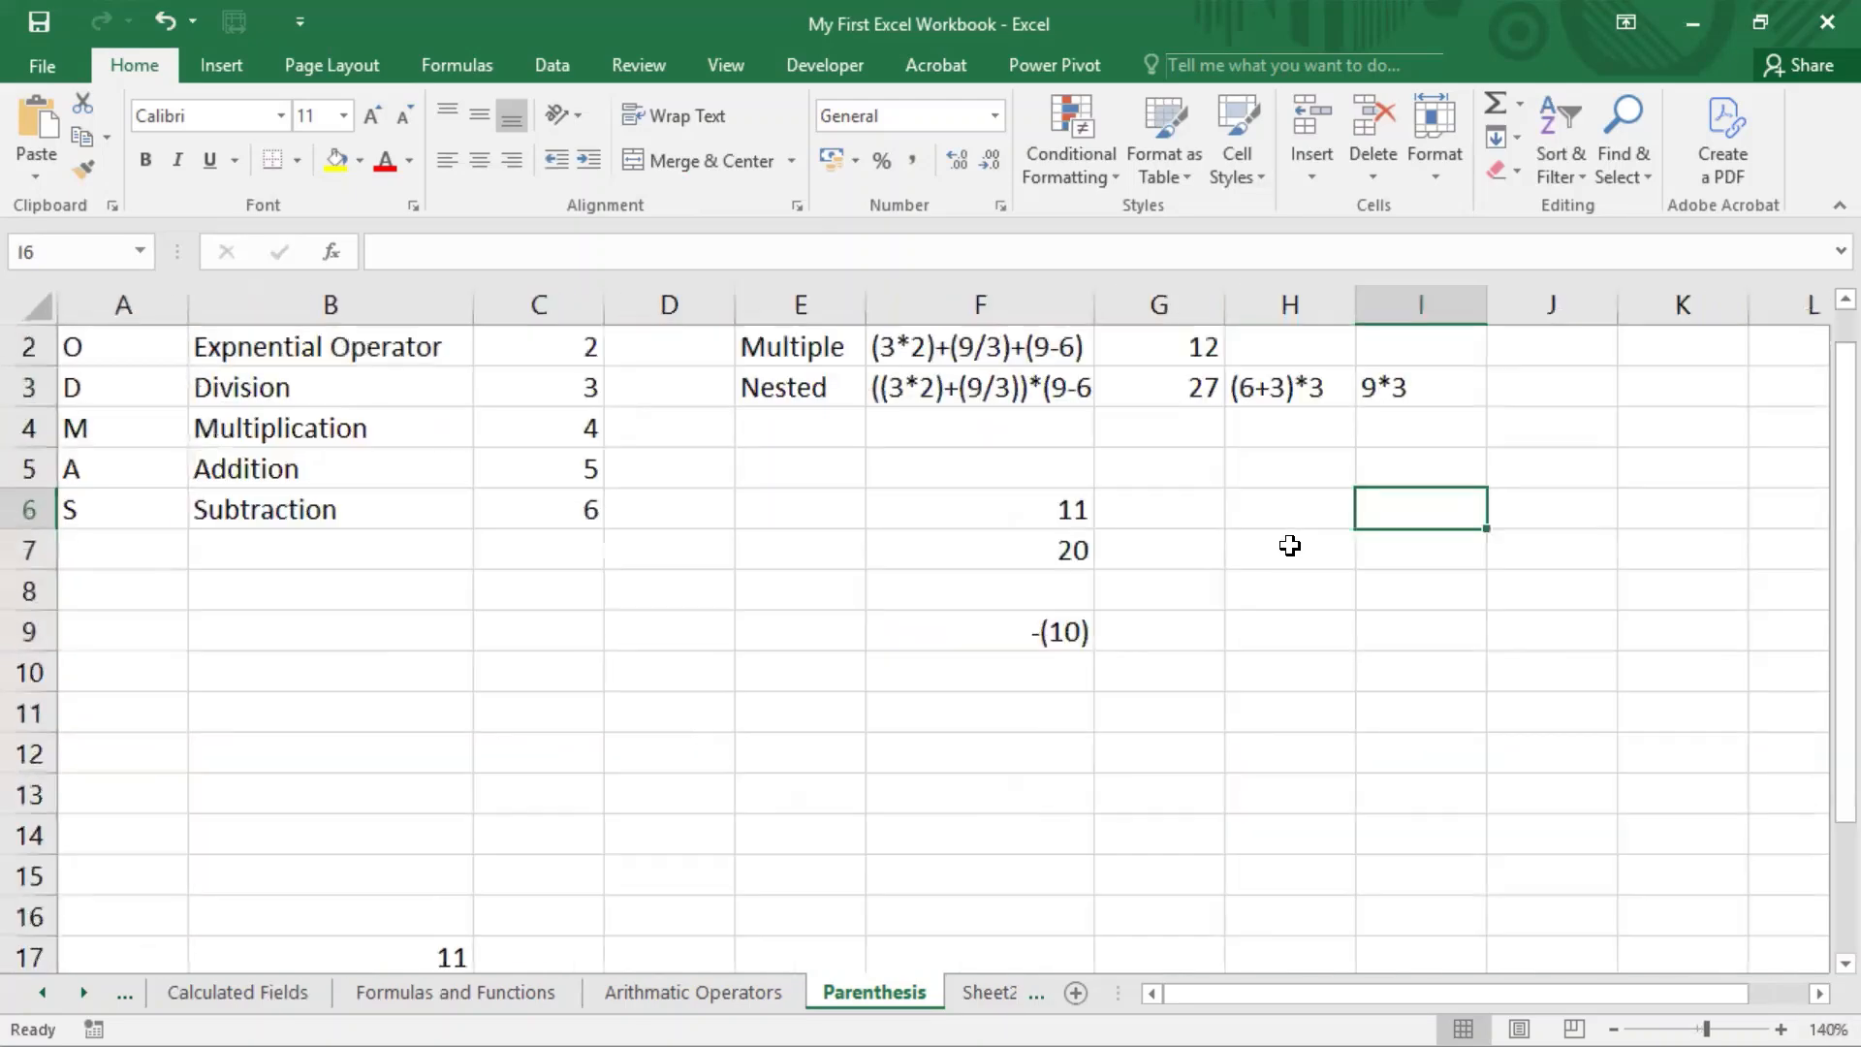
scroll(1290, 544, up, 1)
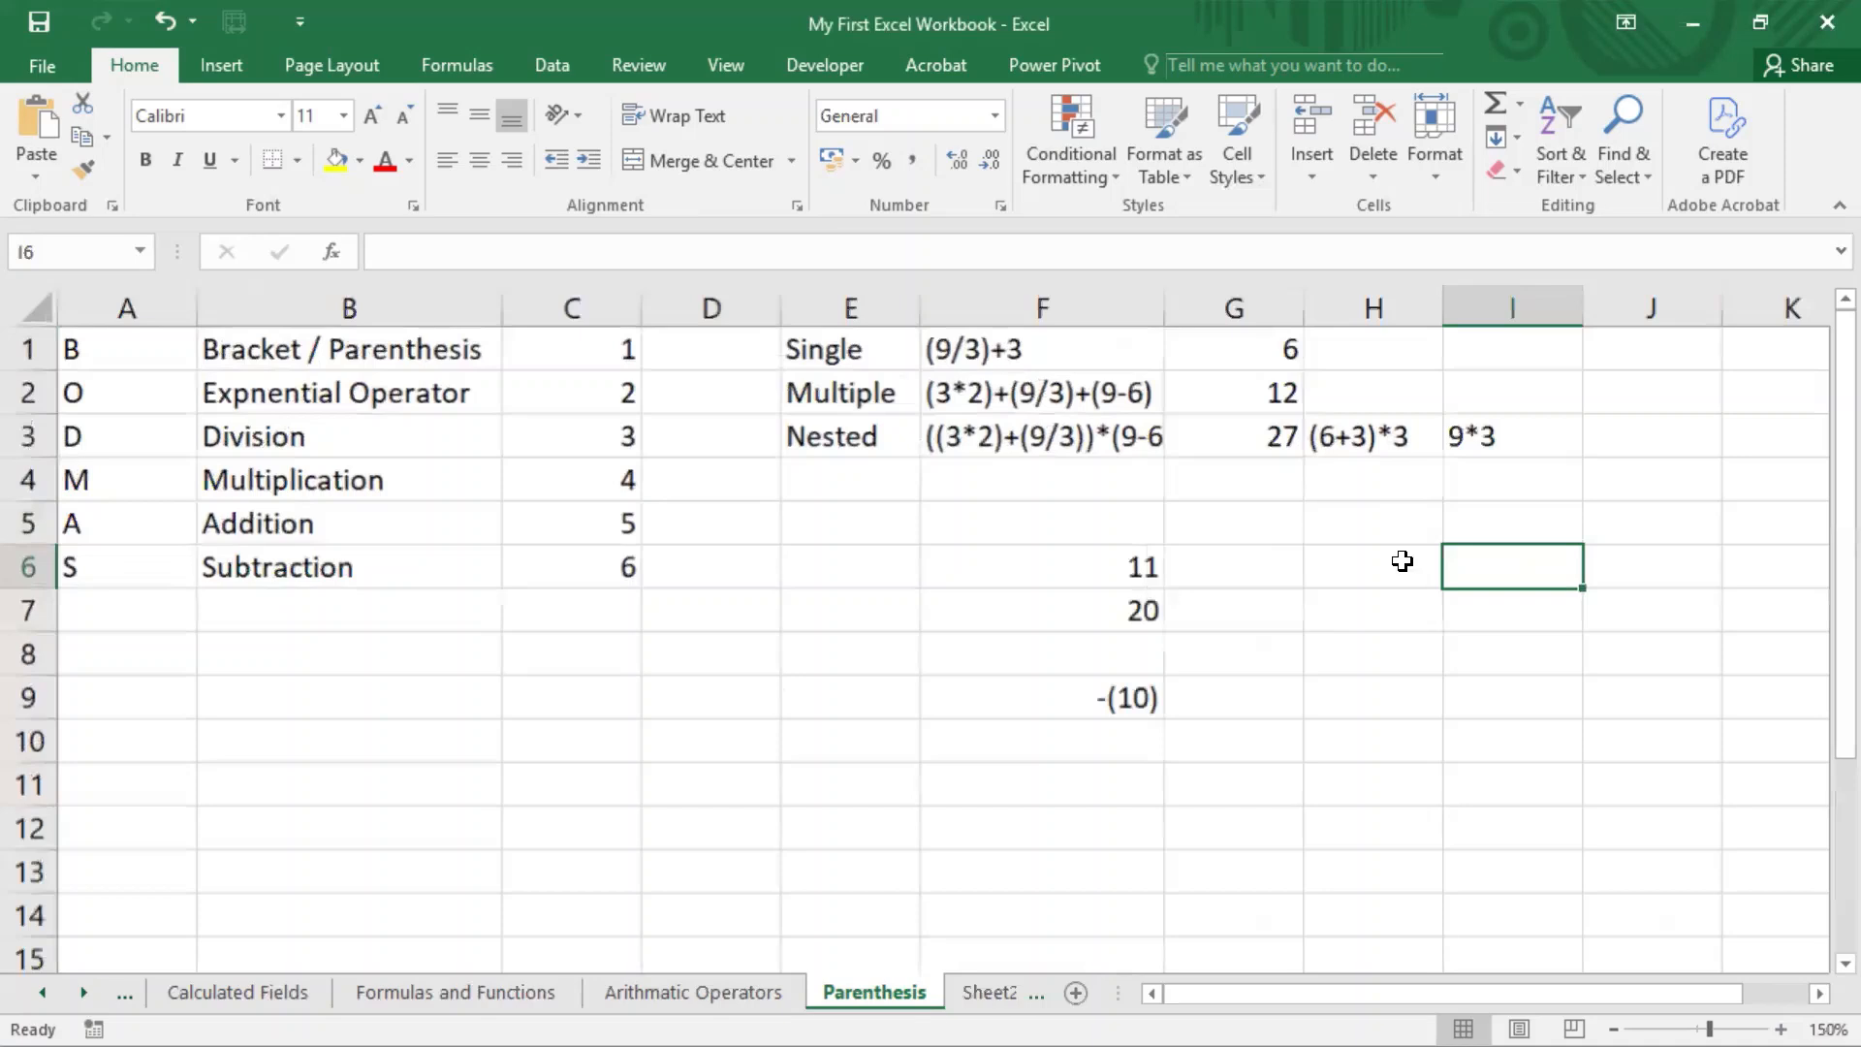
drag(1549, 1002, 1609, 1001)
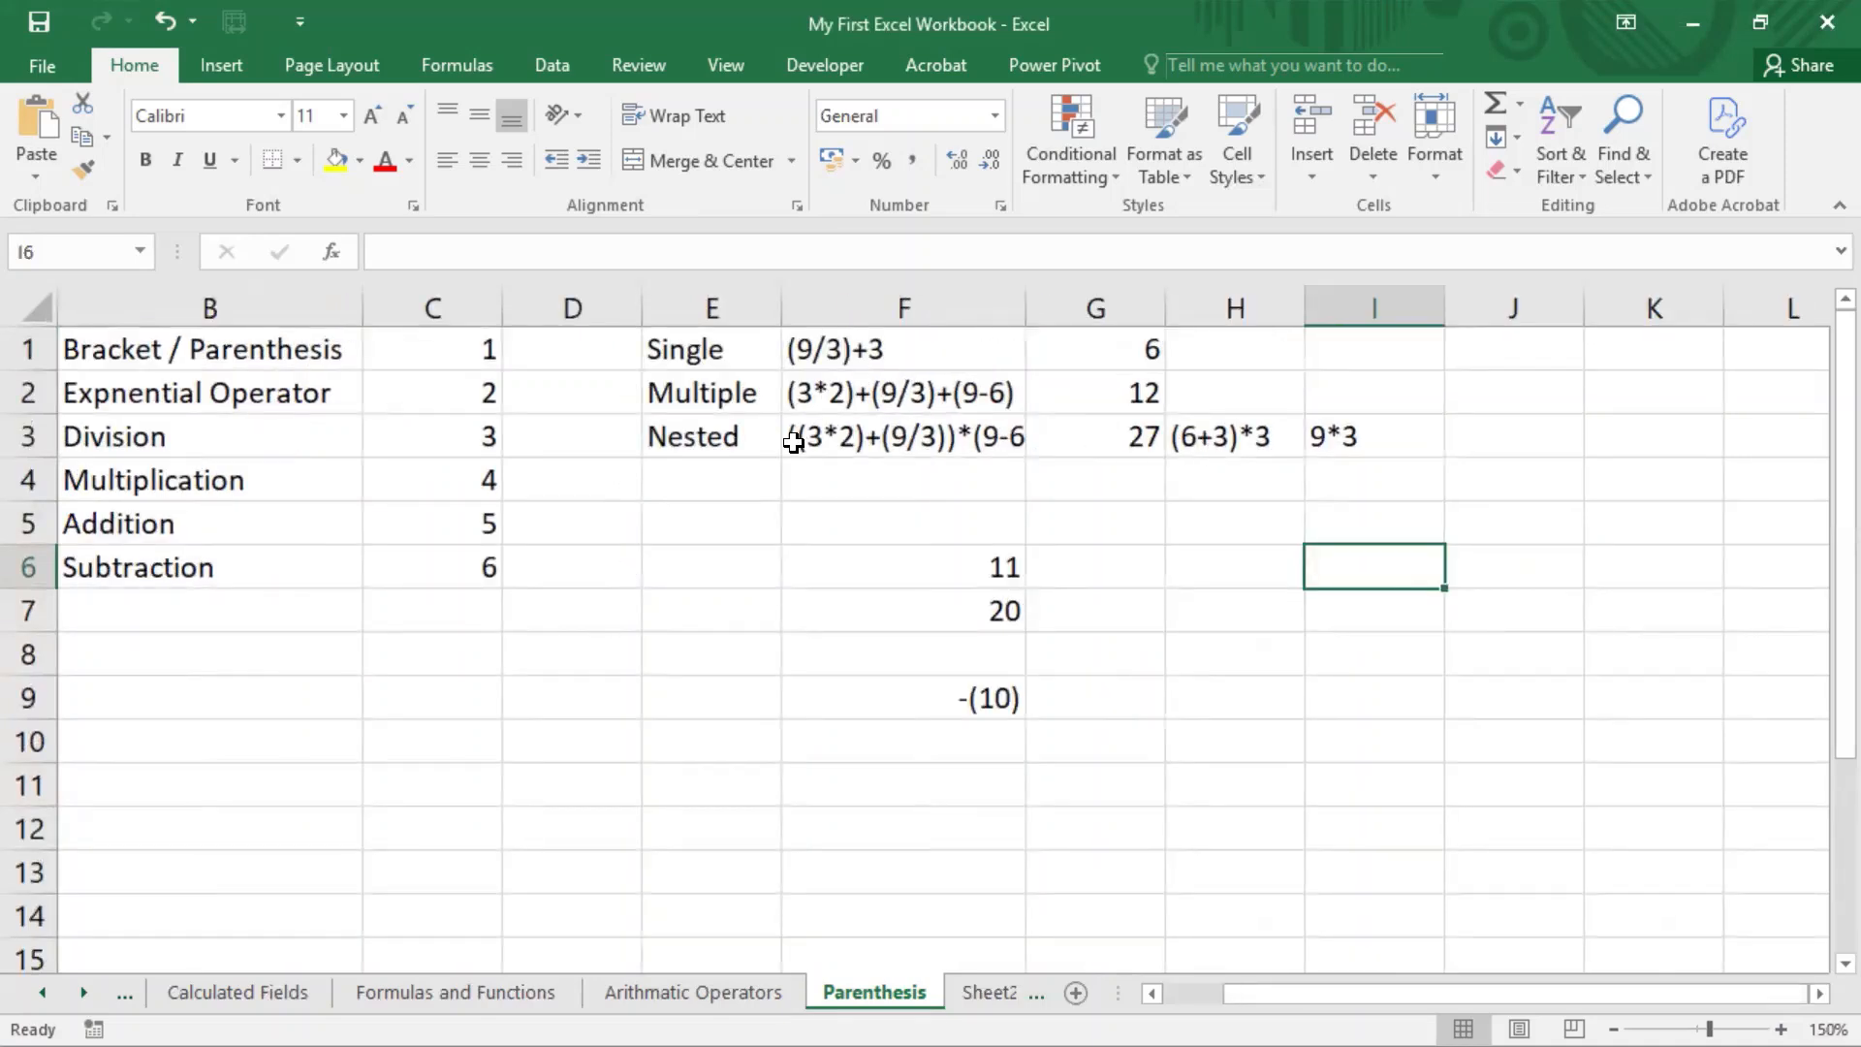
double_click(1082, 436)
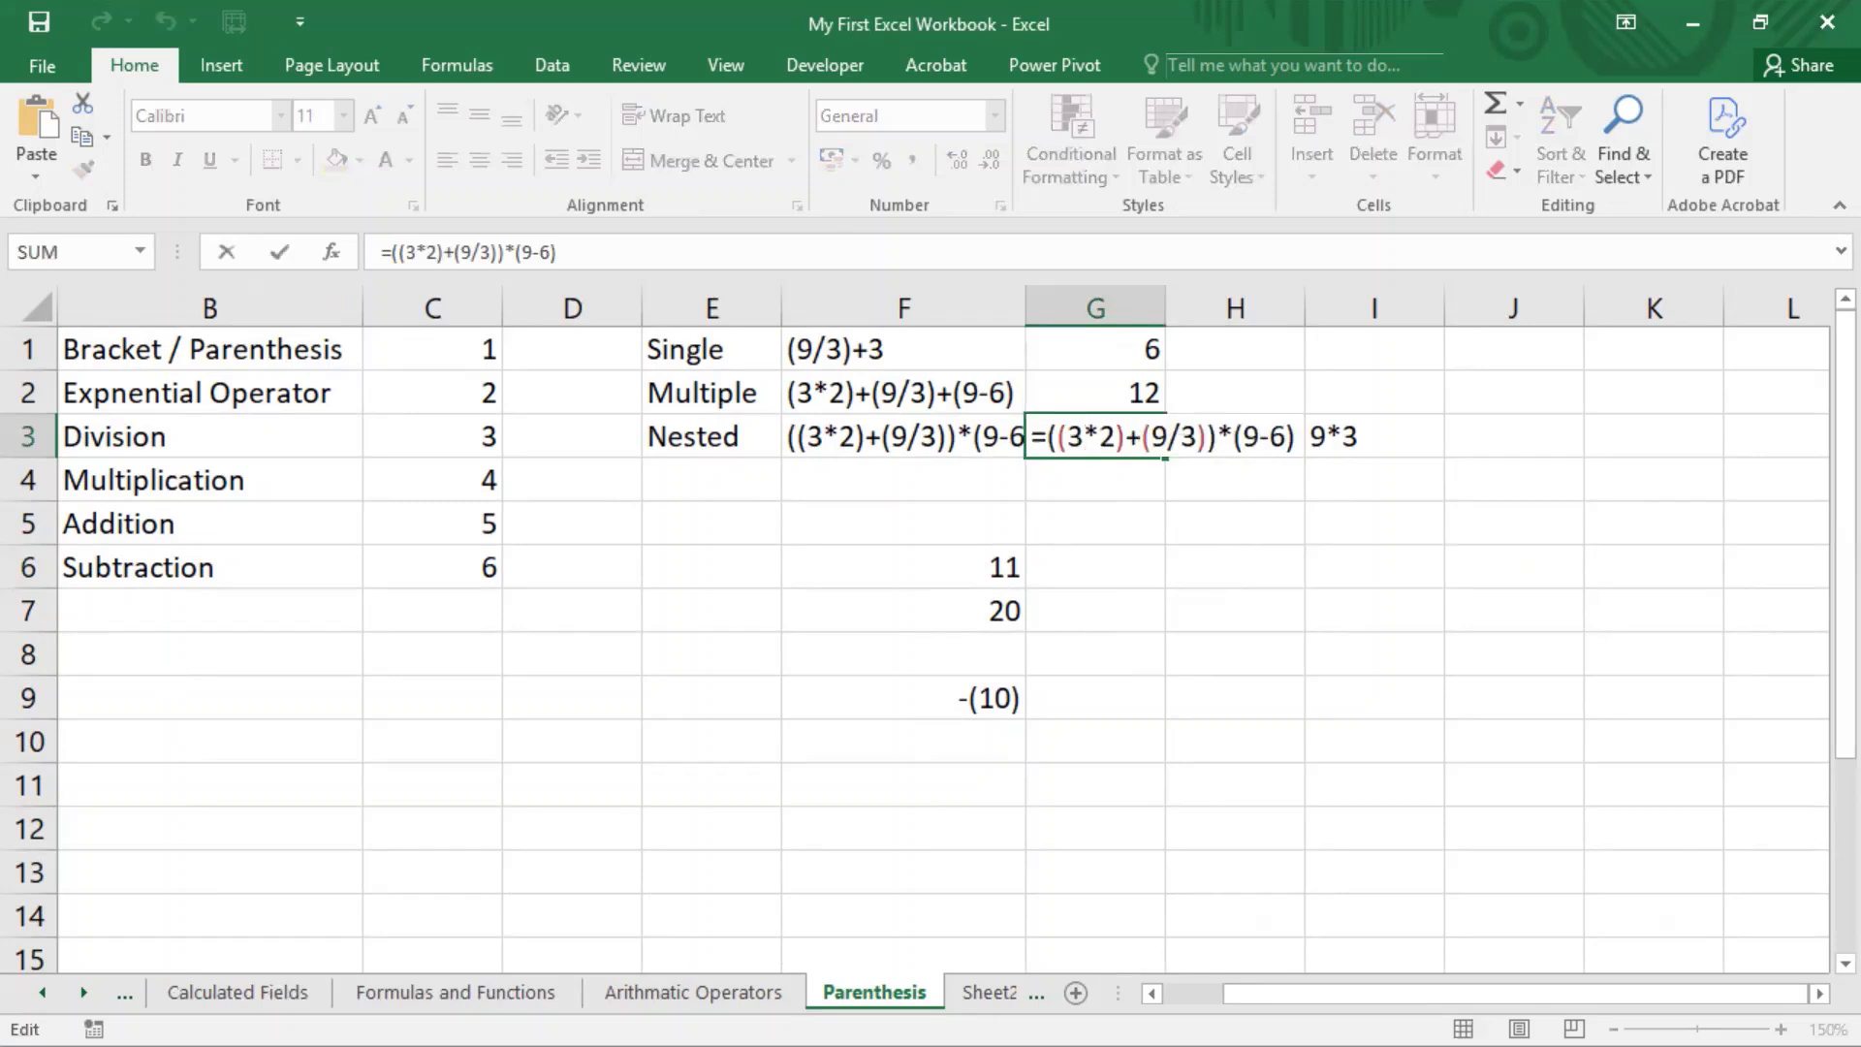
key(Escape)
scroll(943, 649, up, 4)
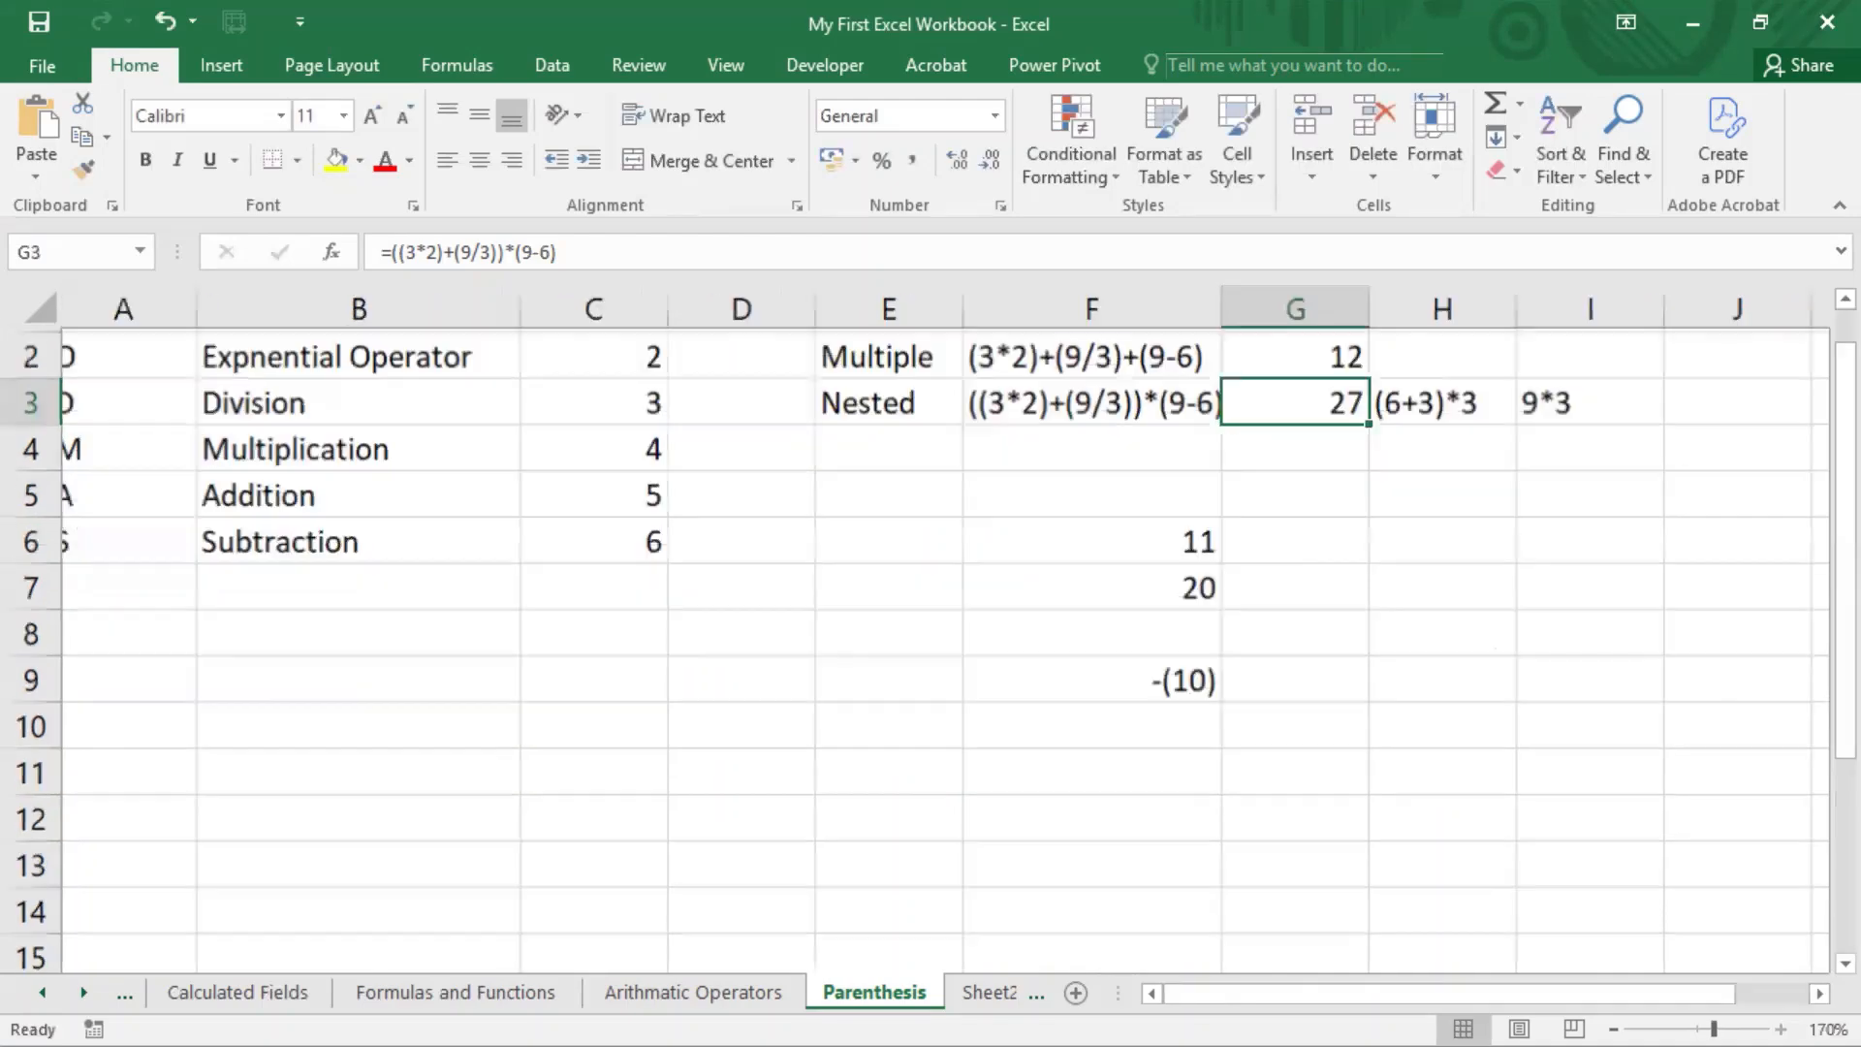
drag(1580, 992, 1643, 993)
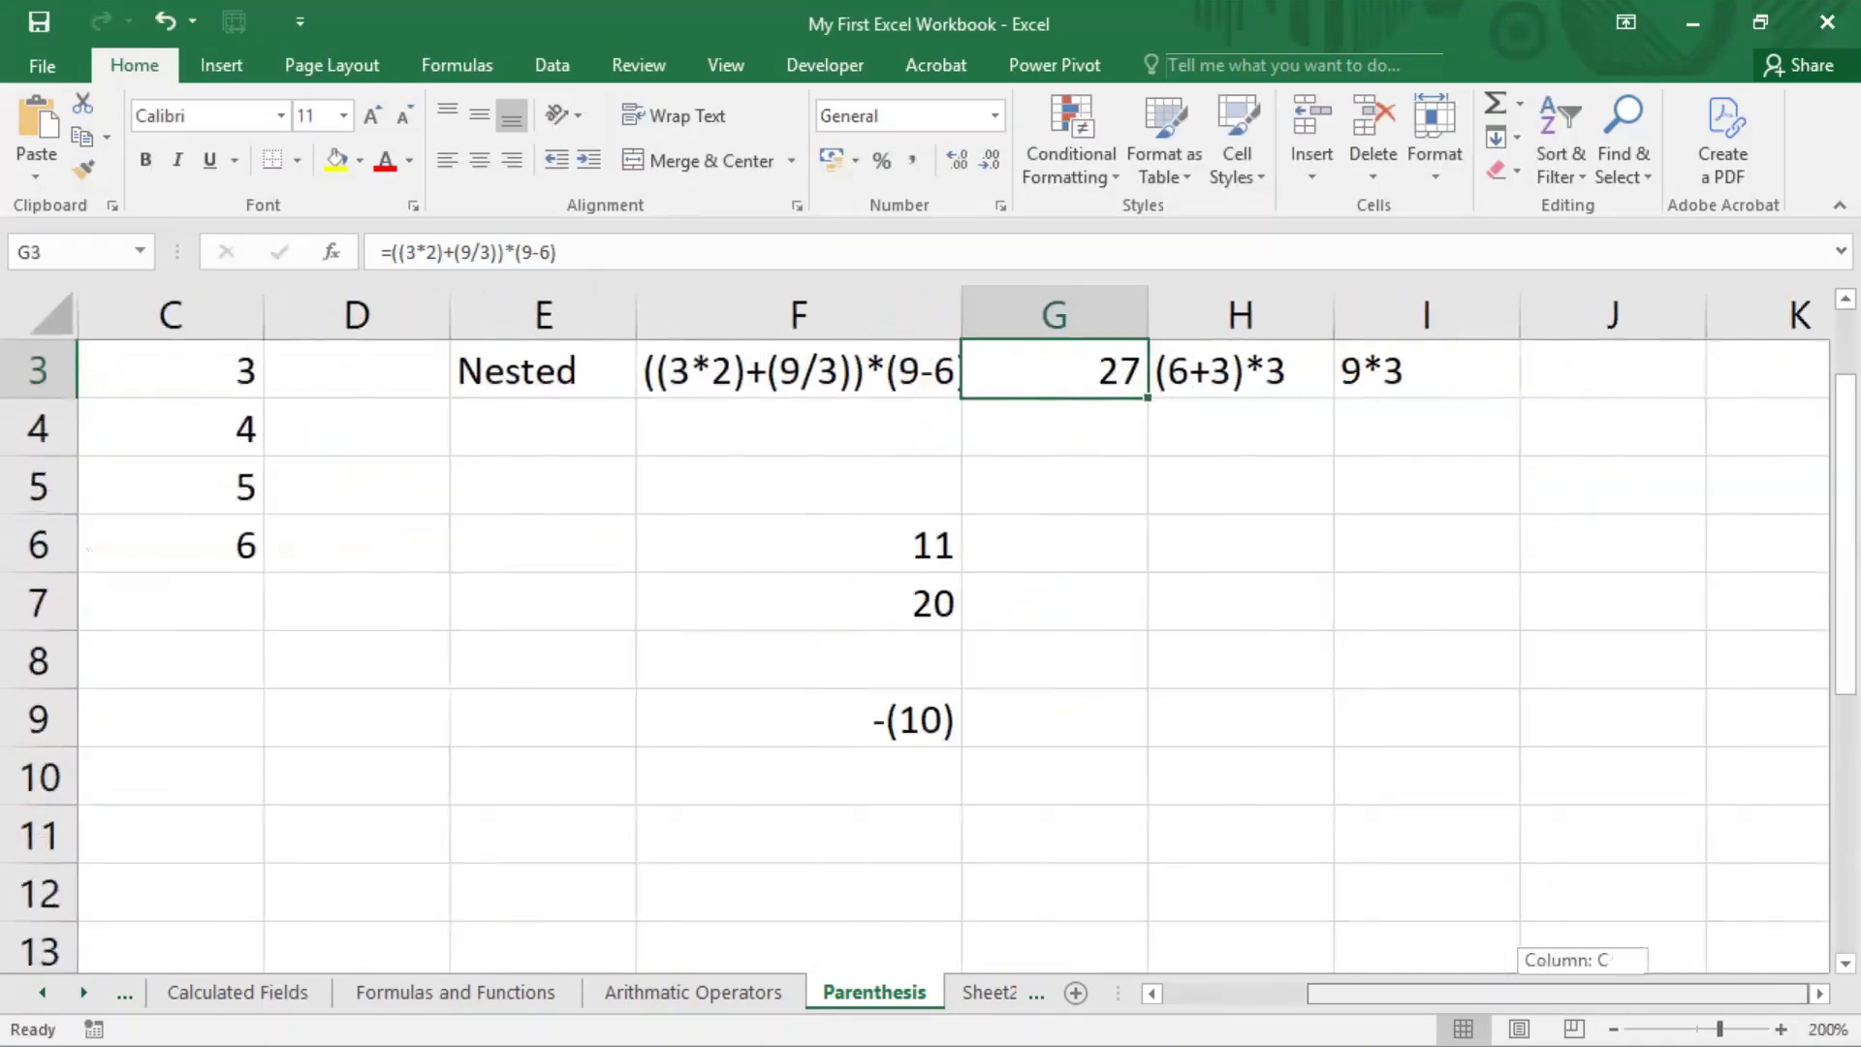
scroll(1625, 569, up, 1)
scroll(1625, 569, up, 1)
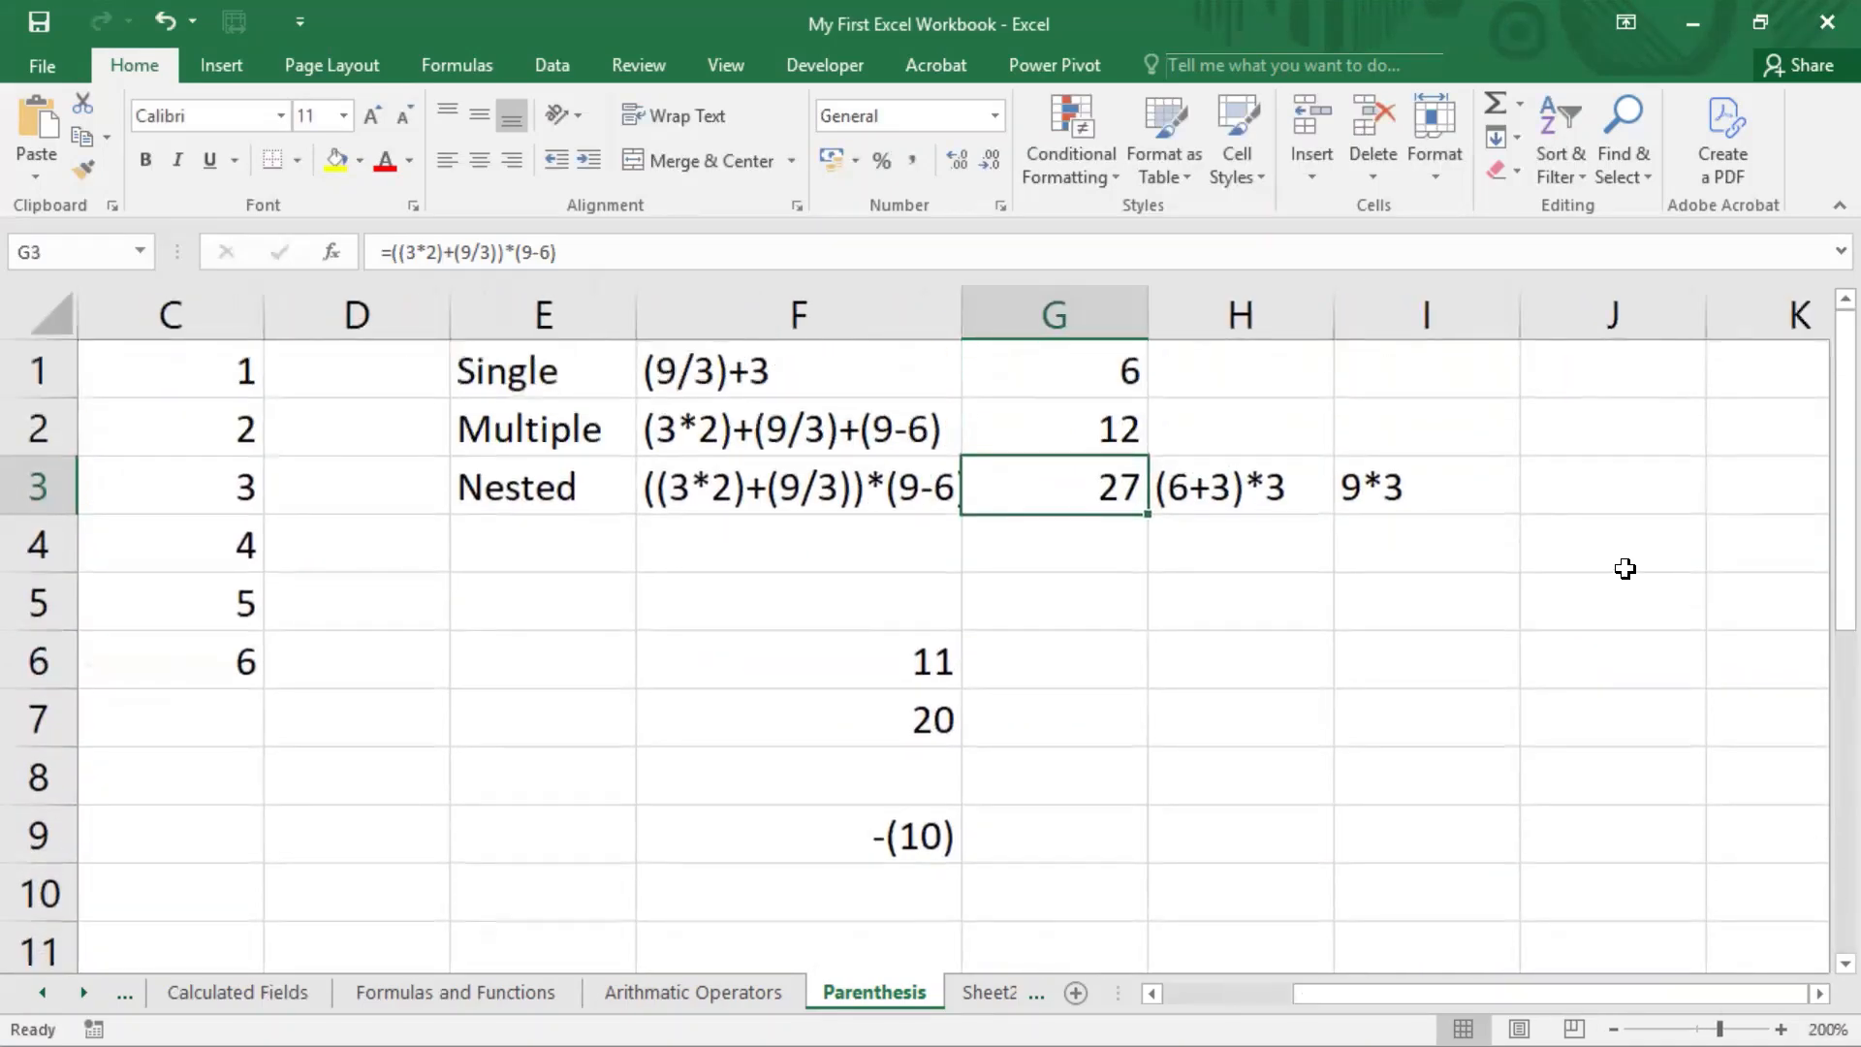
double_click(1125, 495)
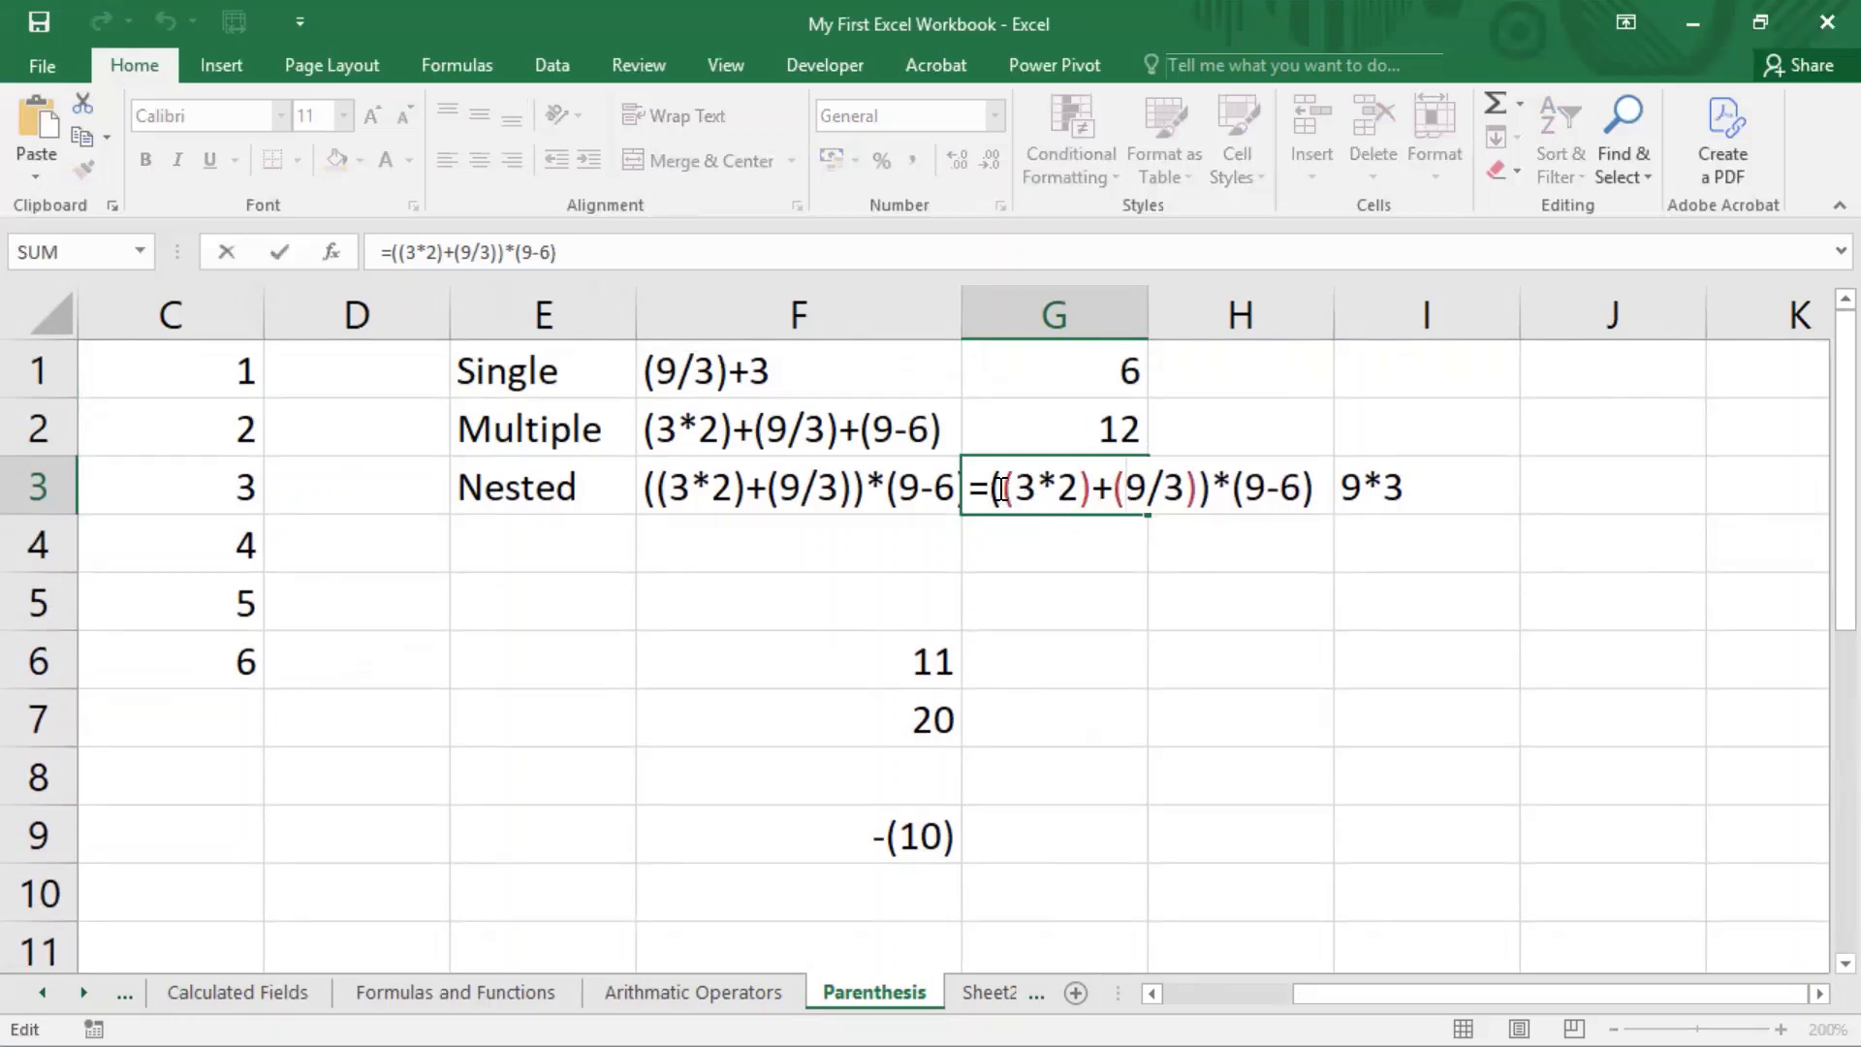
drag(1004, 487, 1092, 490)
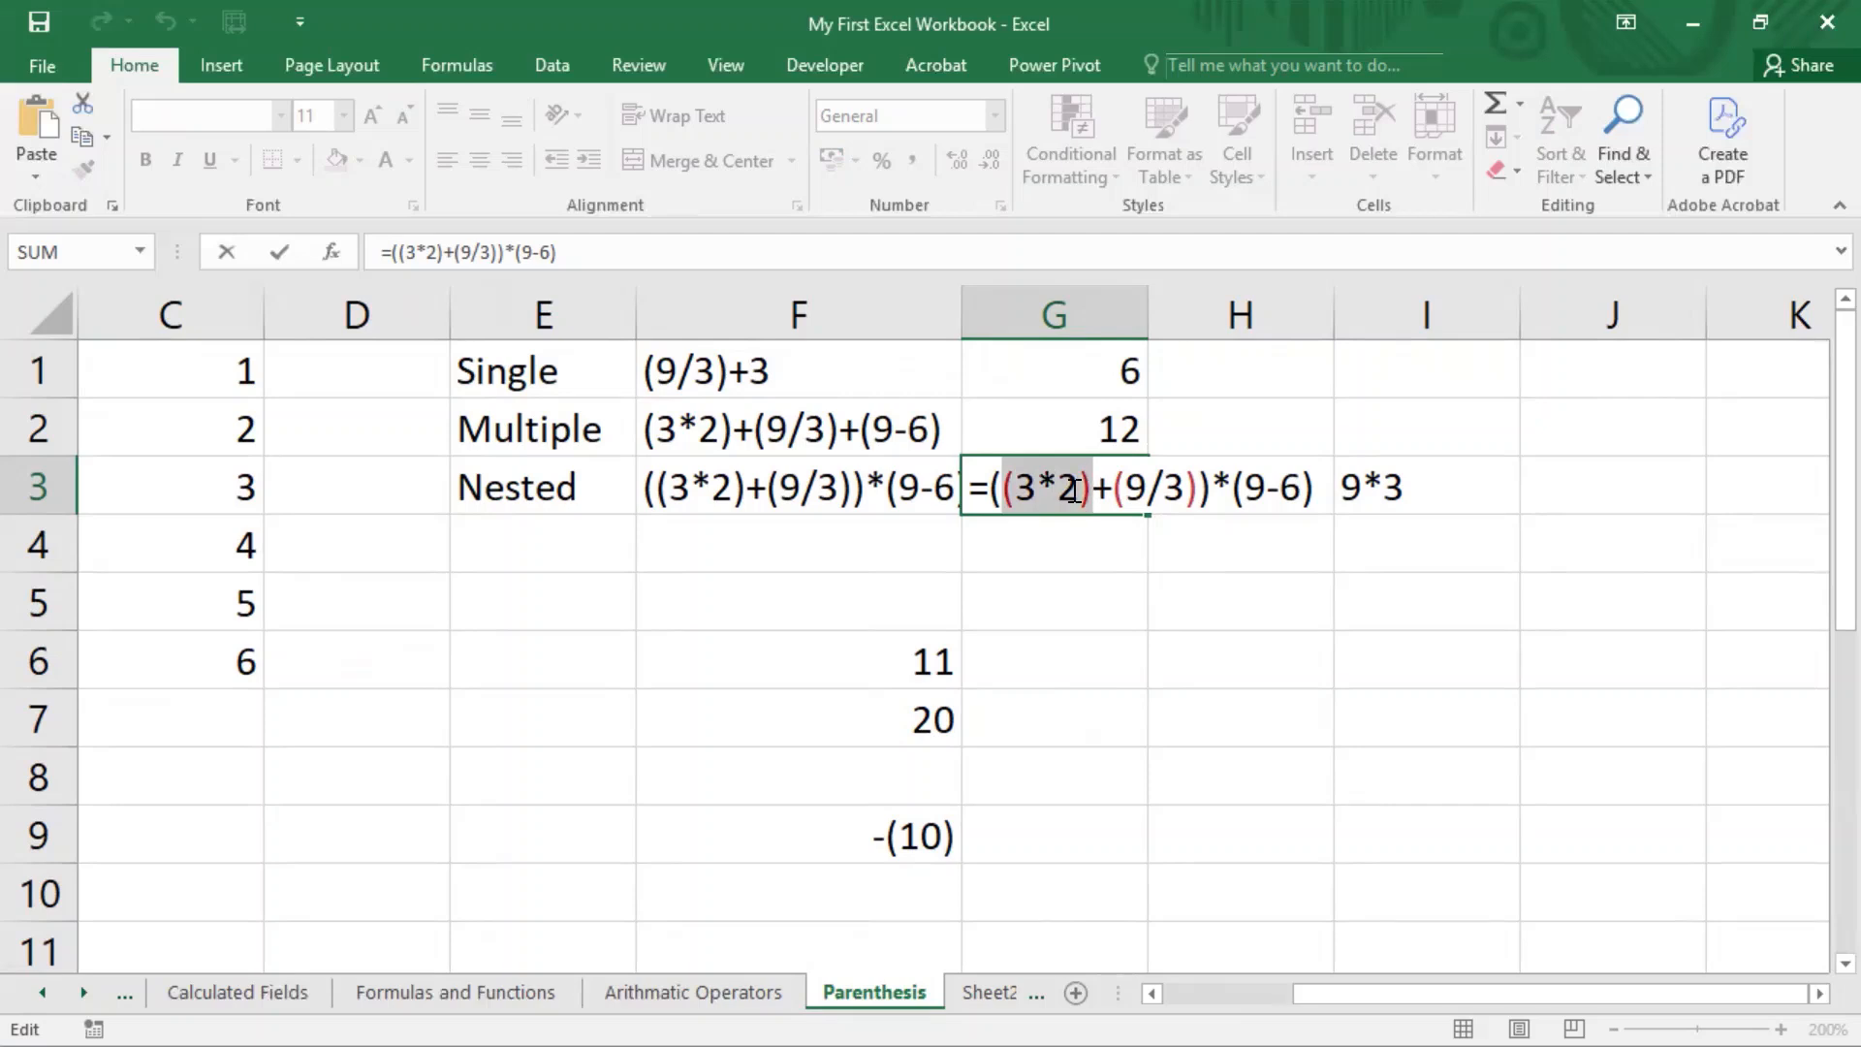
click(1008, 489)
drag(1006, 490, 1200, 489)
click(1211, 491)
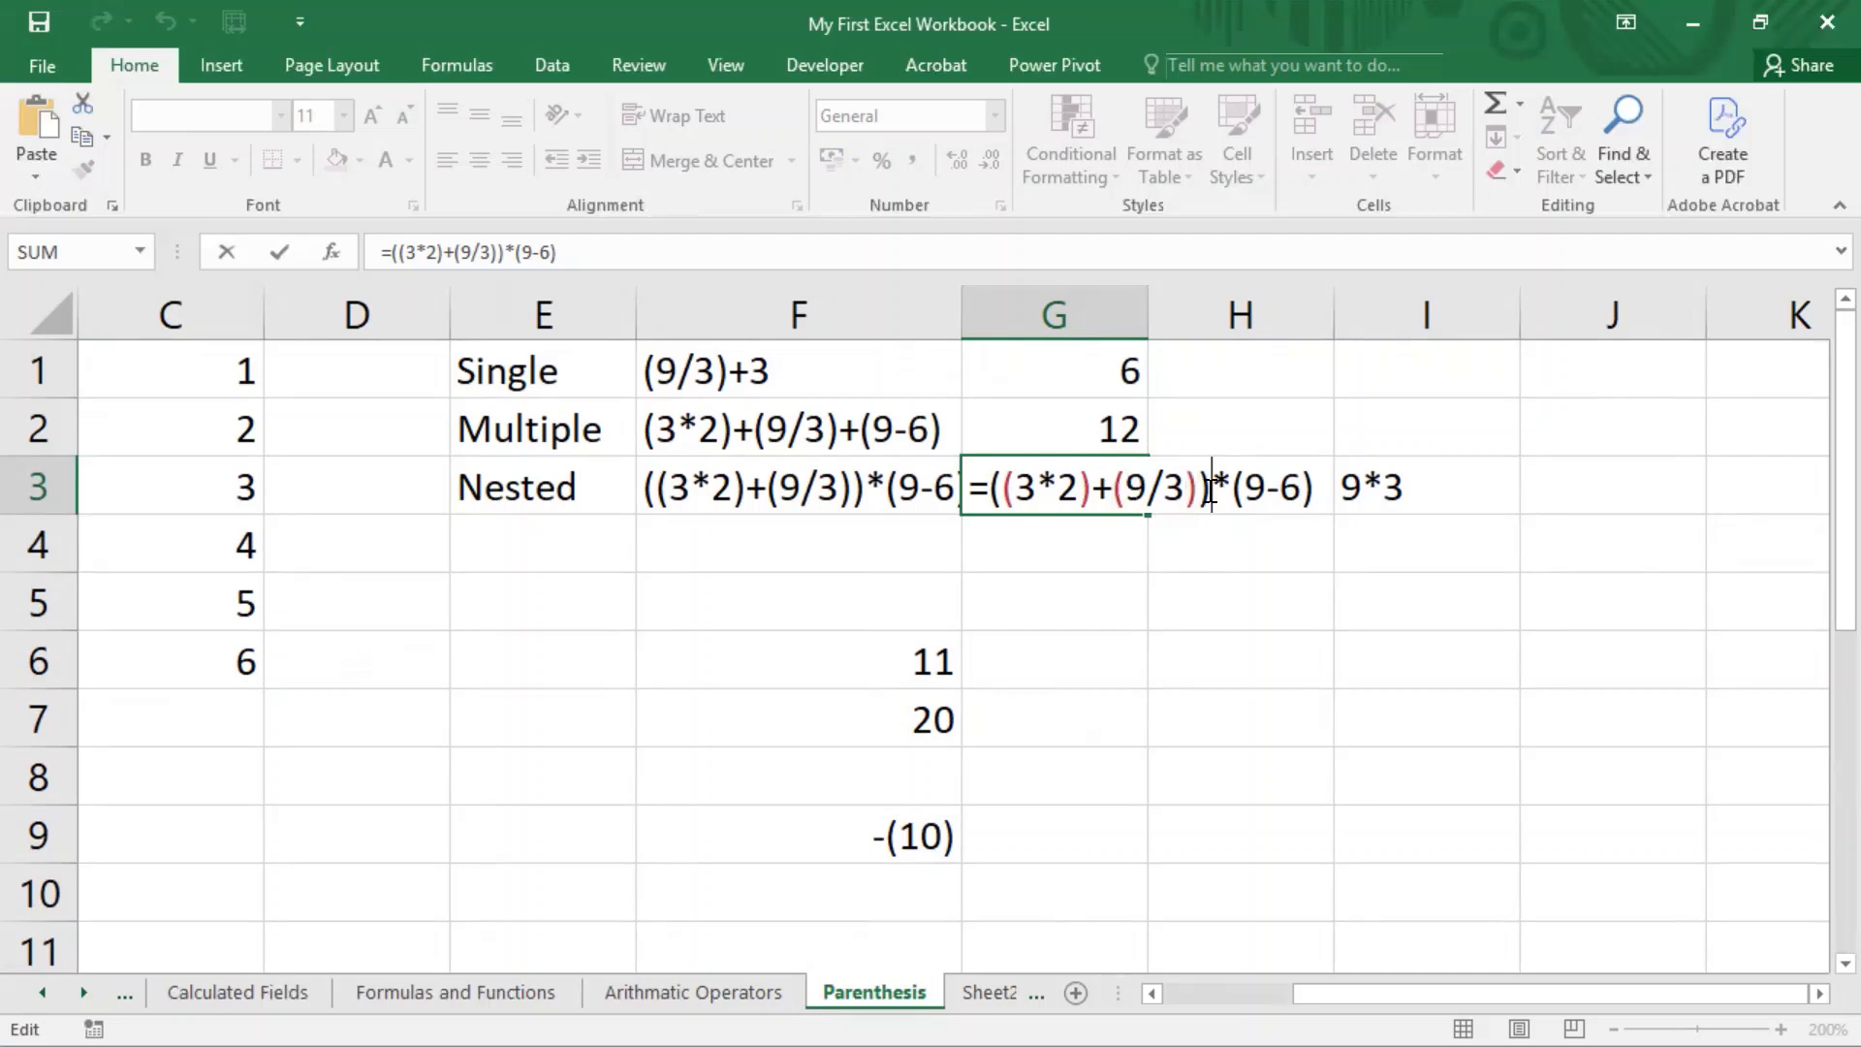
Step: Add another nested pair of parentheses around the sum in the G3 formula so it reads =(((3*2)+(9/3)))*(9-6)
click(1003, 489)
text(()
key(Right)
key(Right)
key(Right)
key(Right)
key(Right)
key(Right)
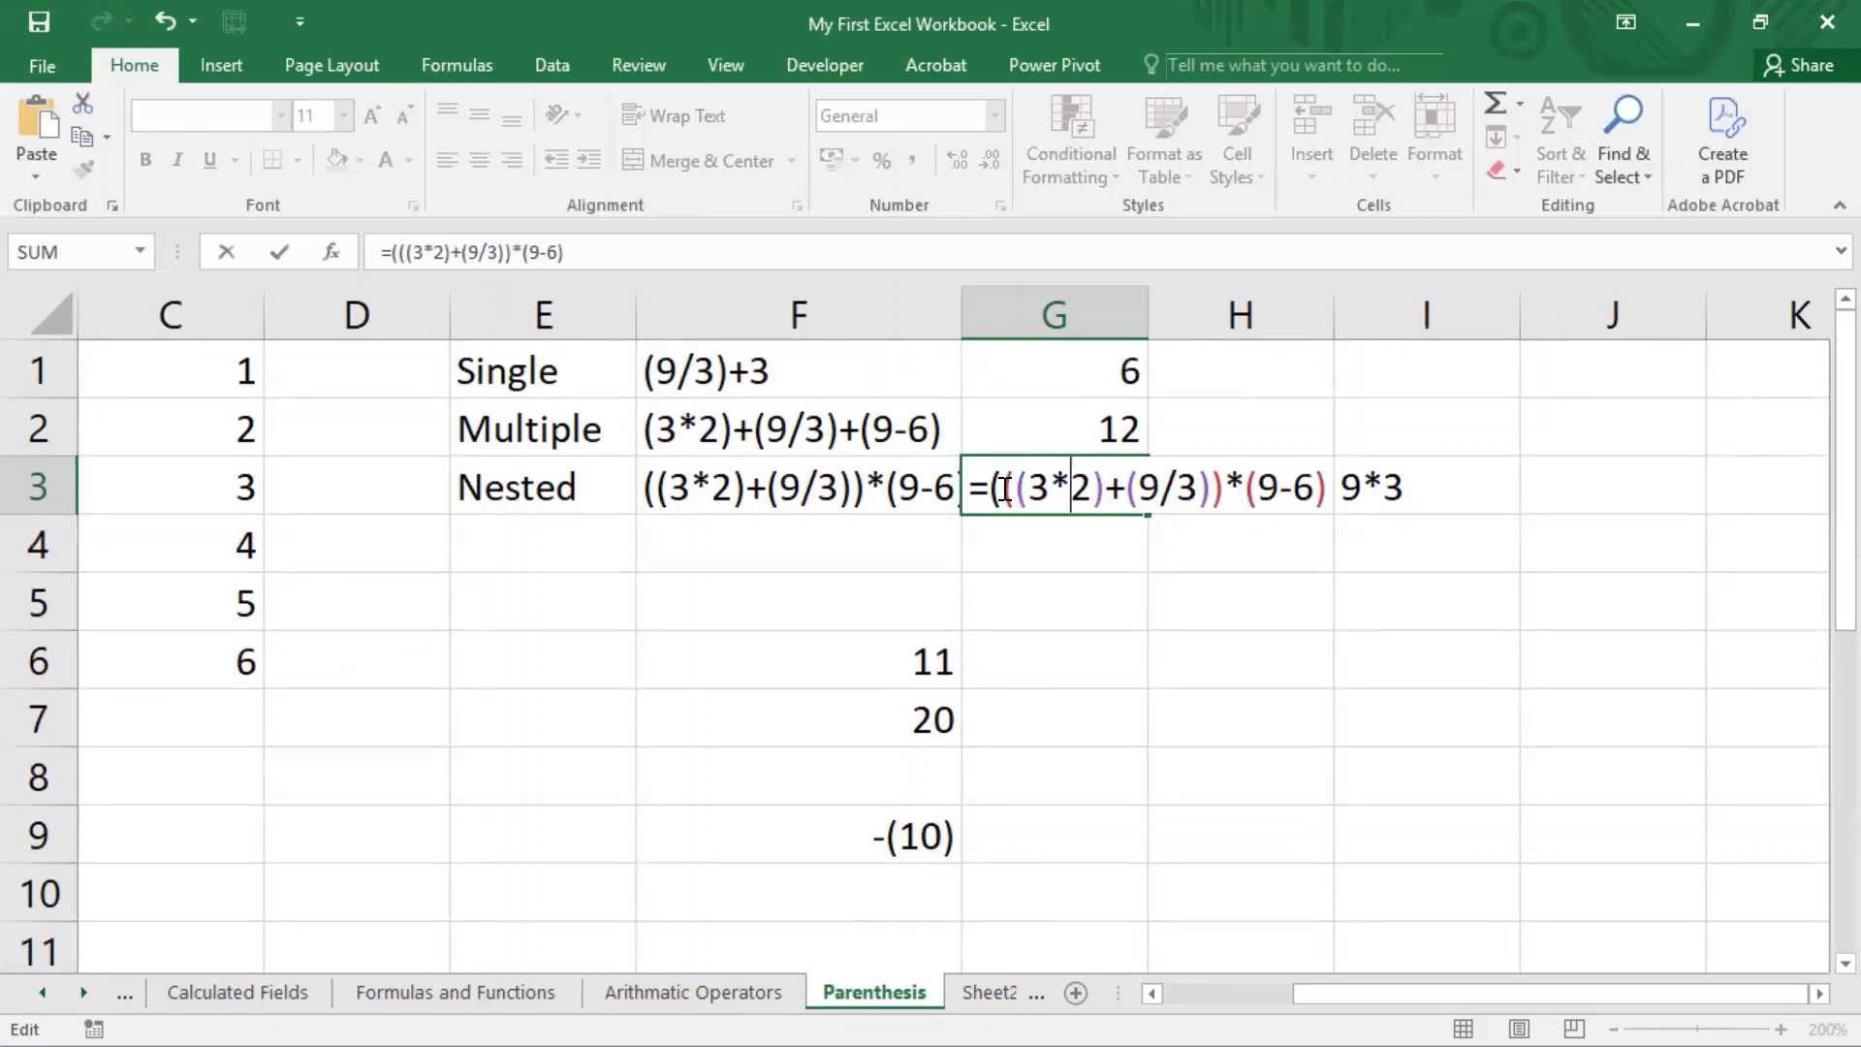
key(Right)
key(Right)
key(Right)
key(Right)
key(Right)
text())
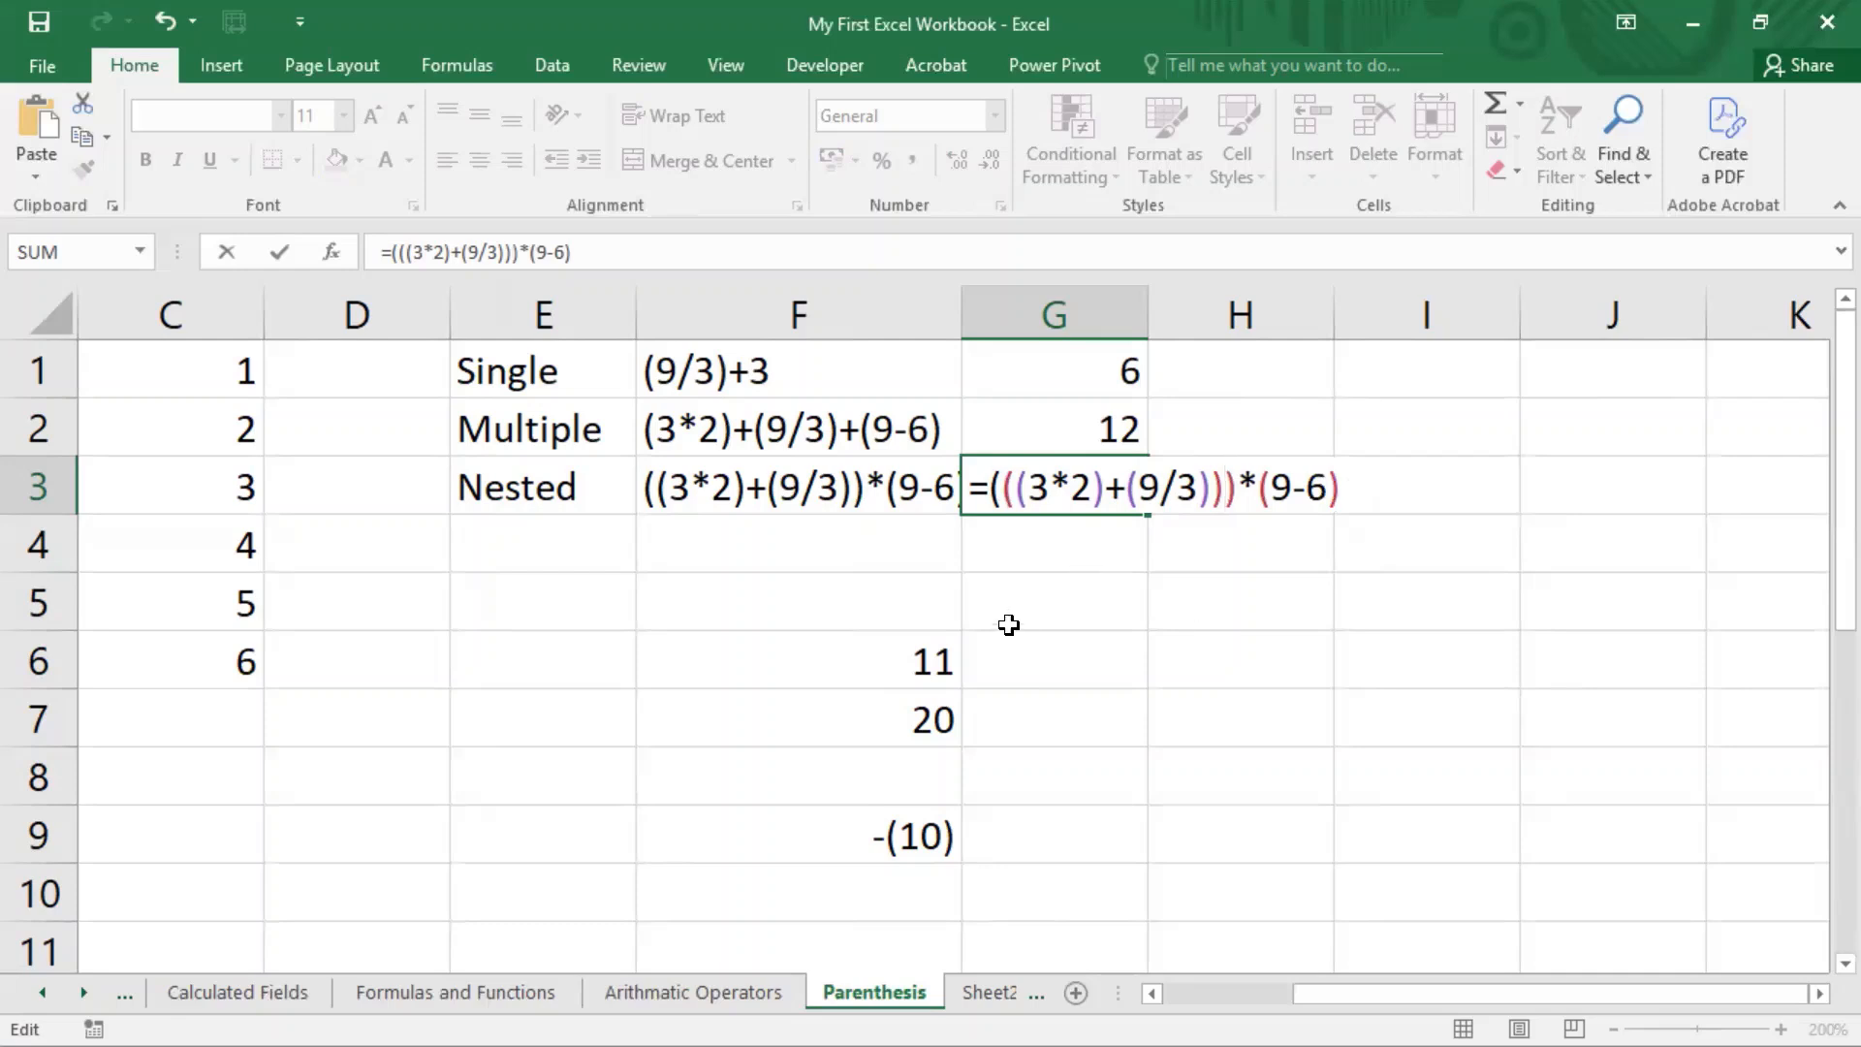
click(1135, 621)
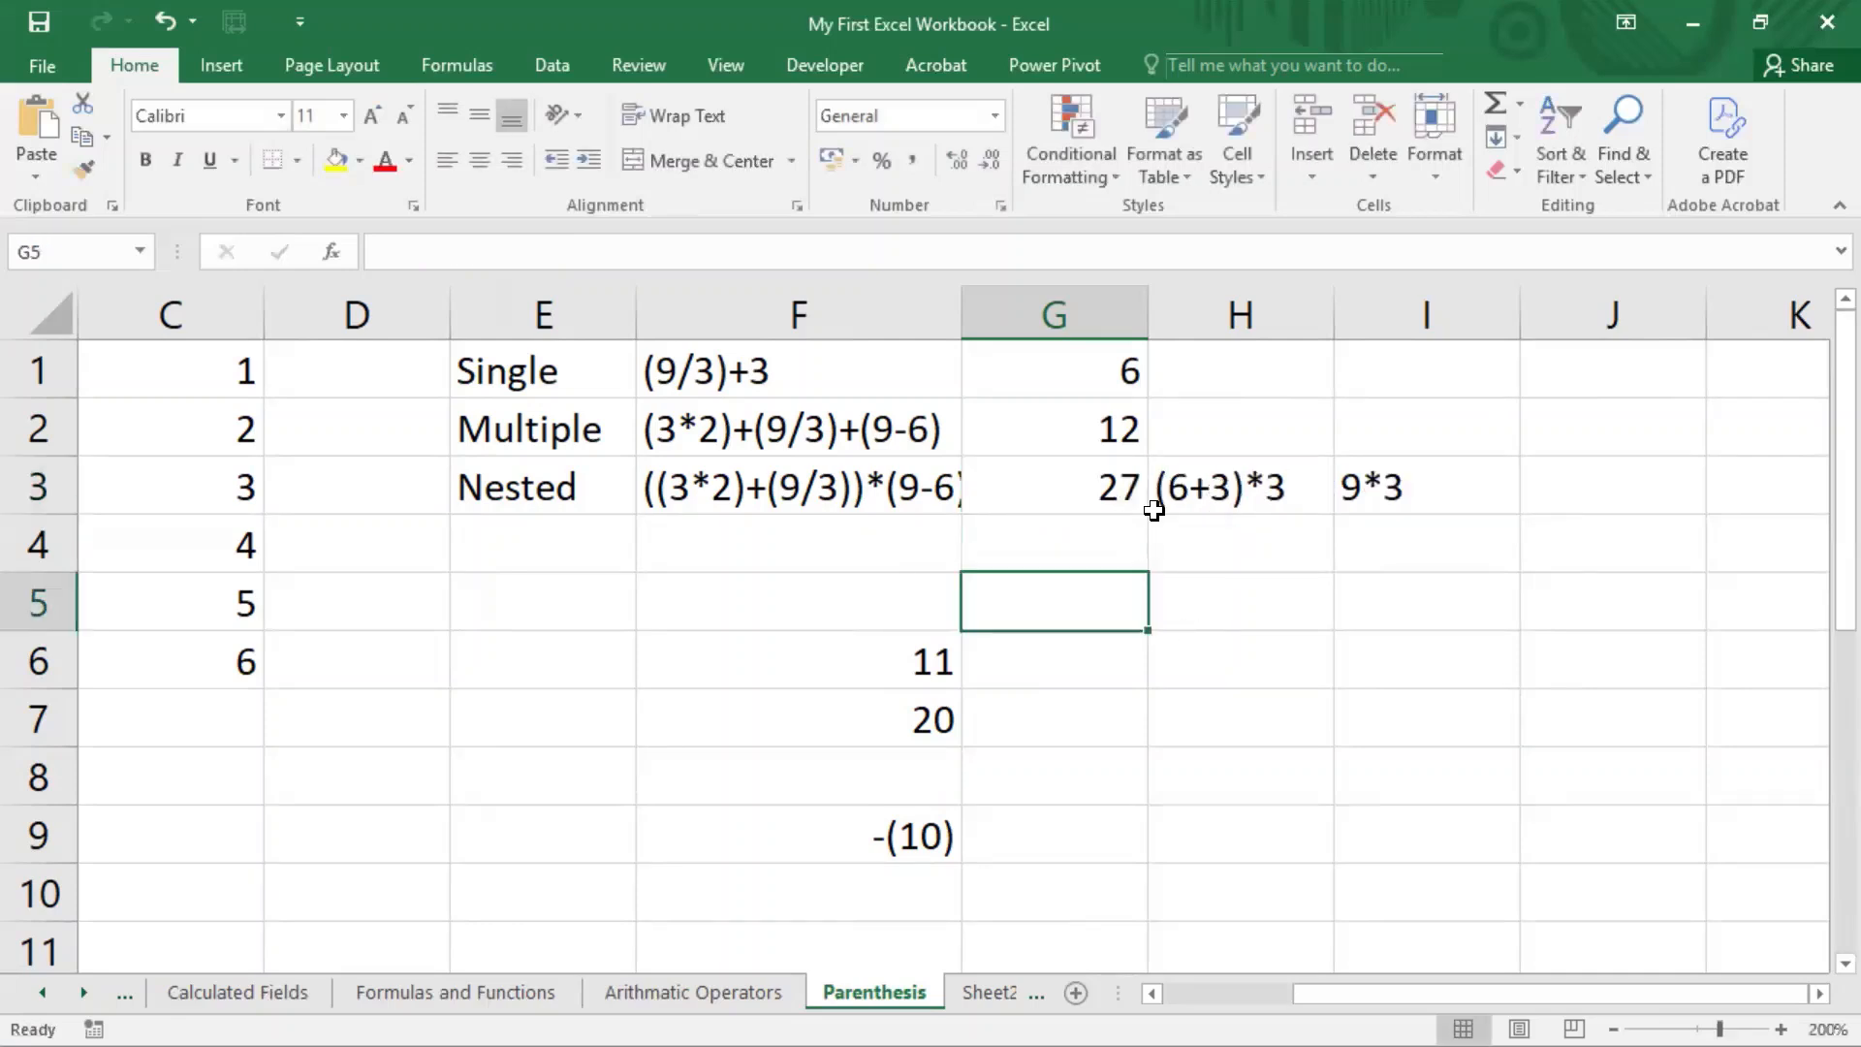
Step: Examine how the three levels of nested parentheses pair up around (3*2) and (9/3) in the G3 formula, leaving it unedited
double_click(1090, 492)
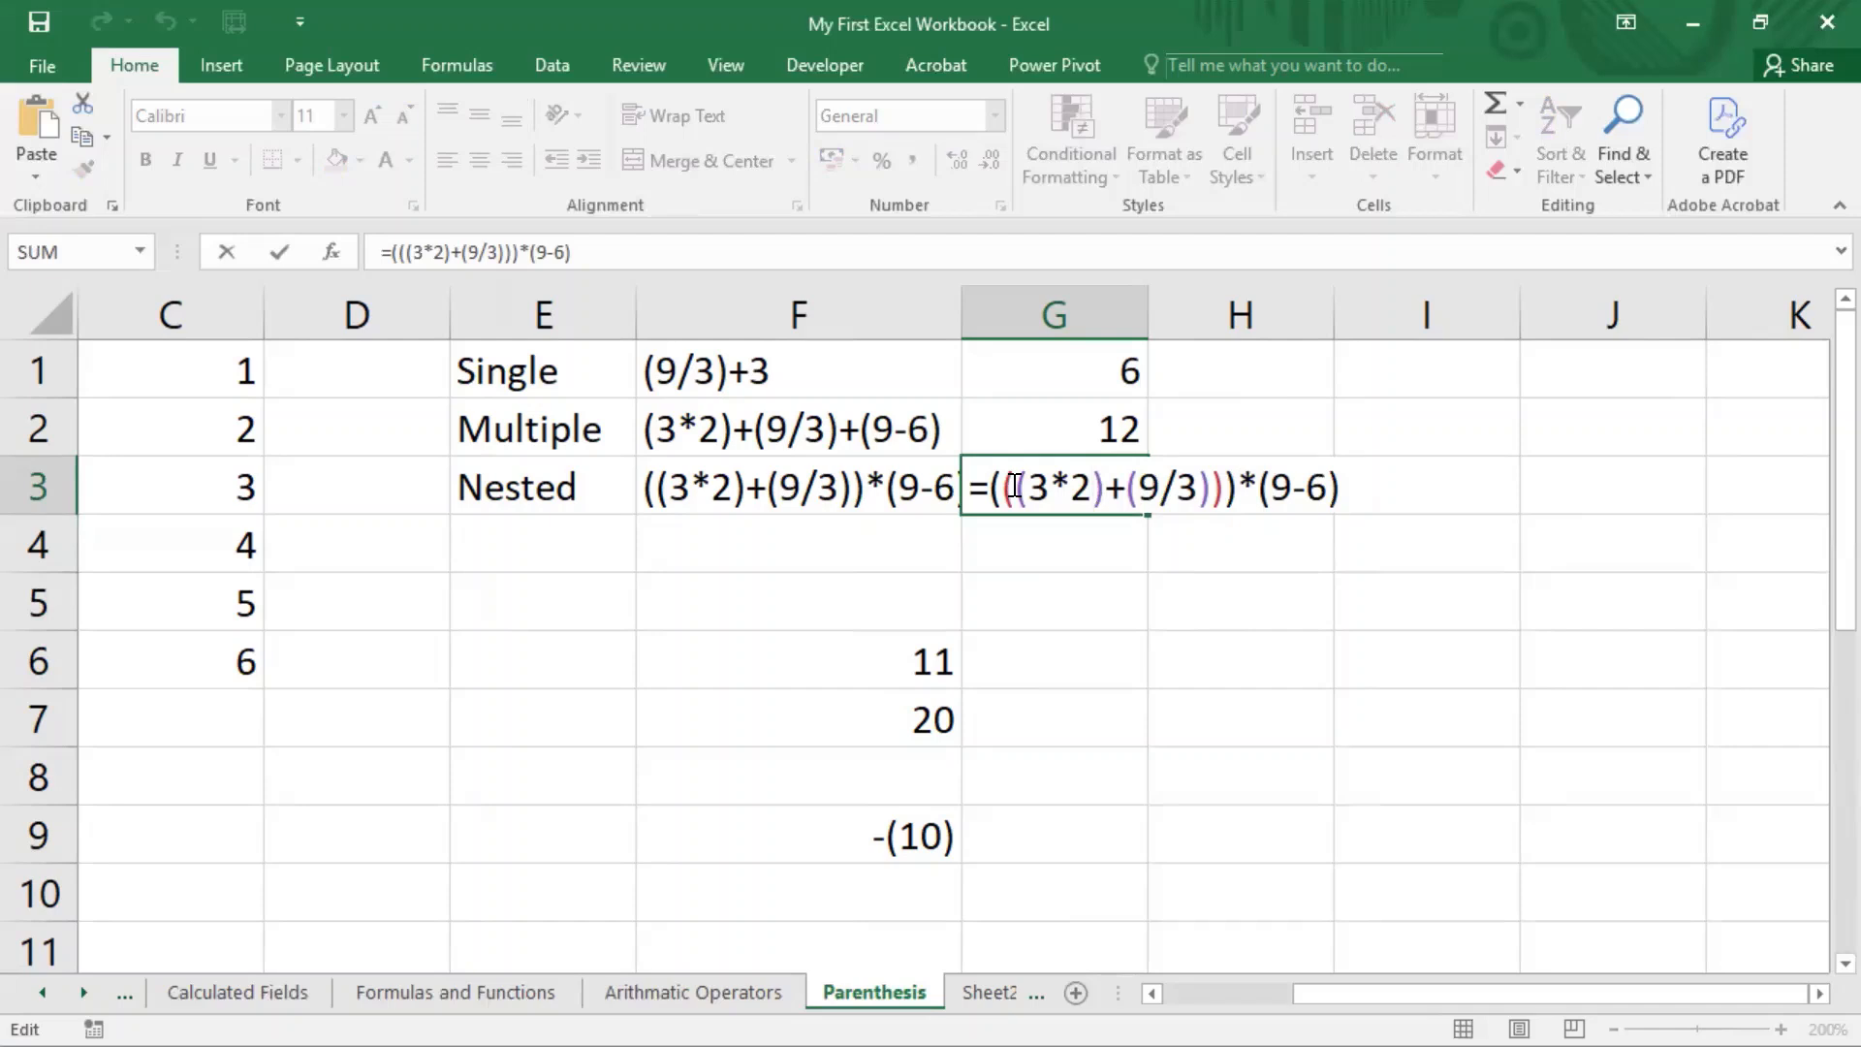
drag(1021, 487, 1099, 487)
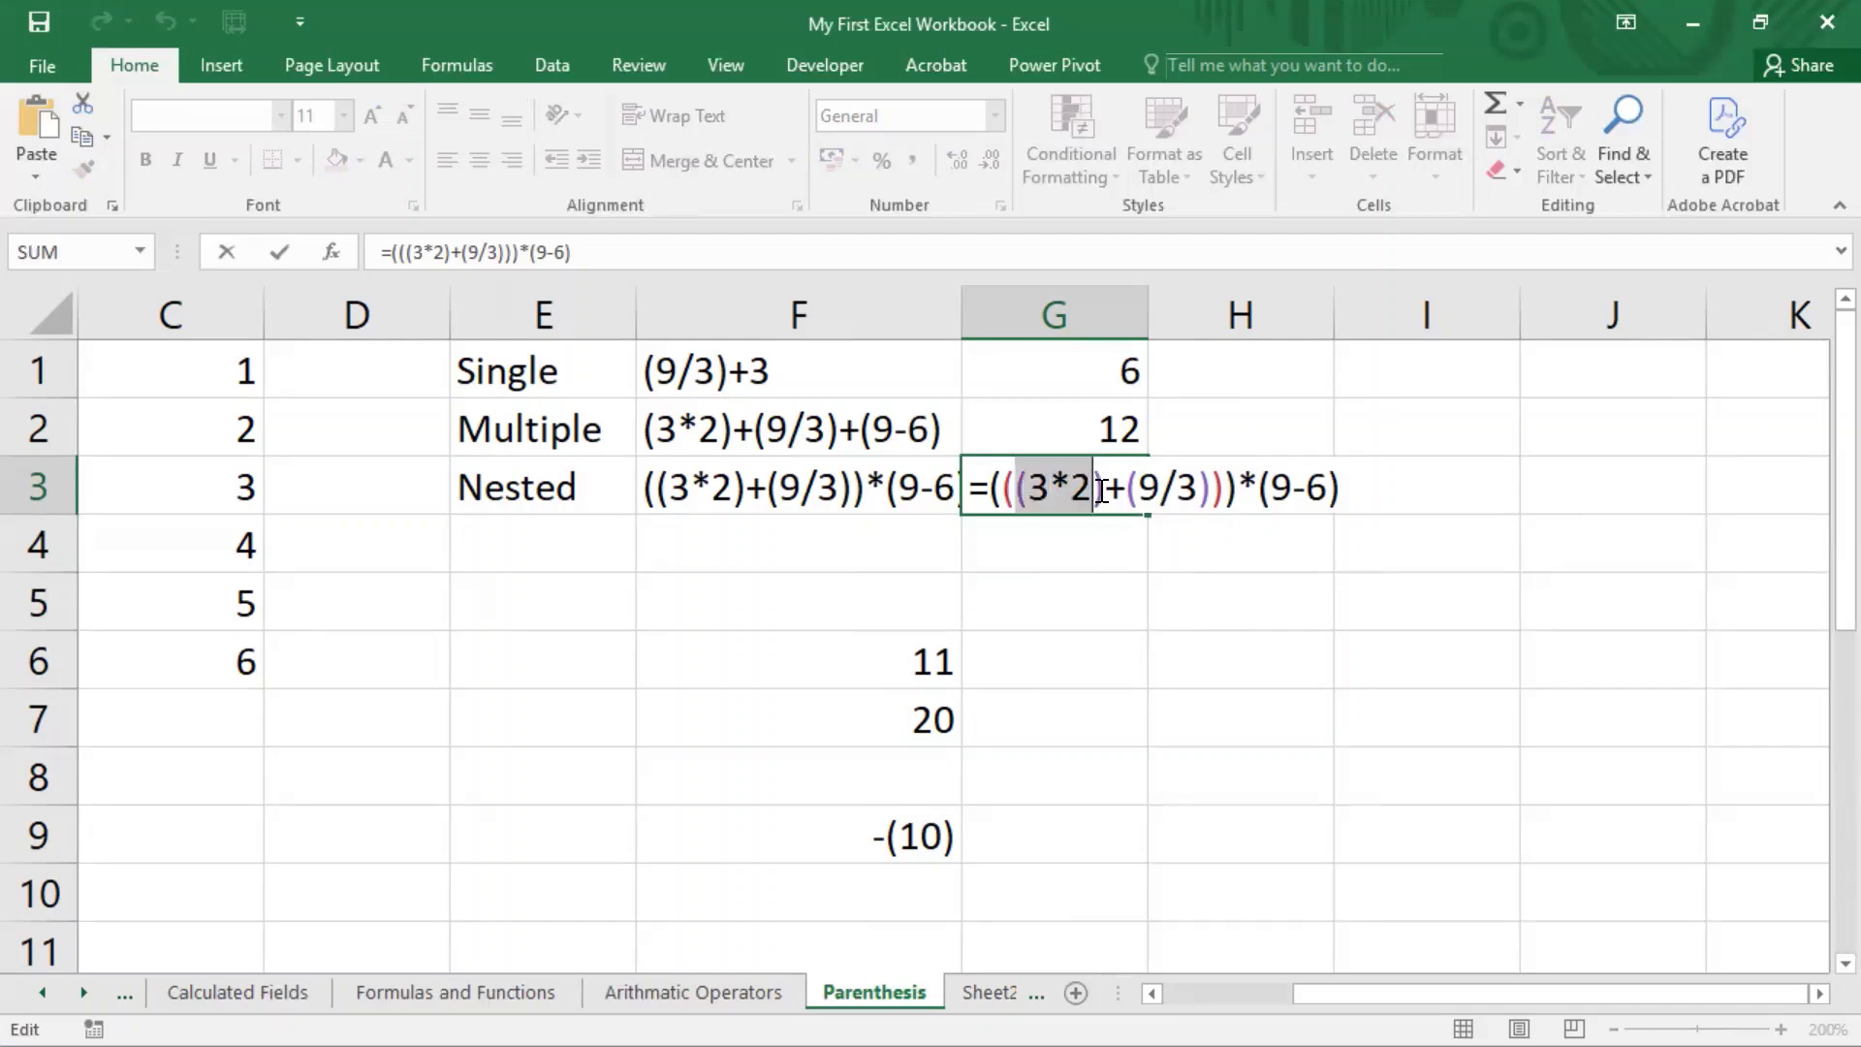
click(1102, 490)
drag(1102, 490, 1202, 492)
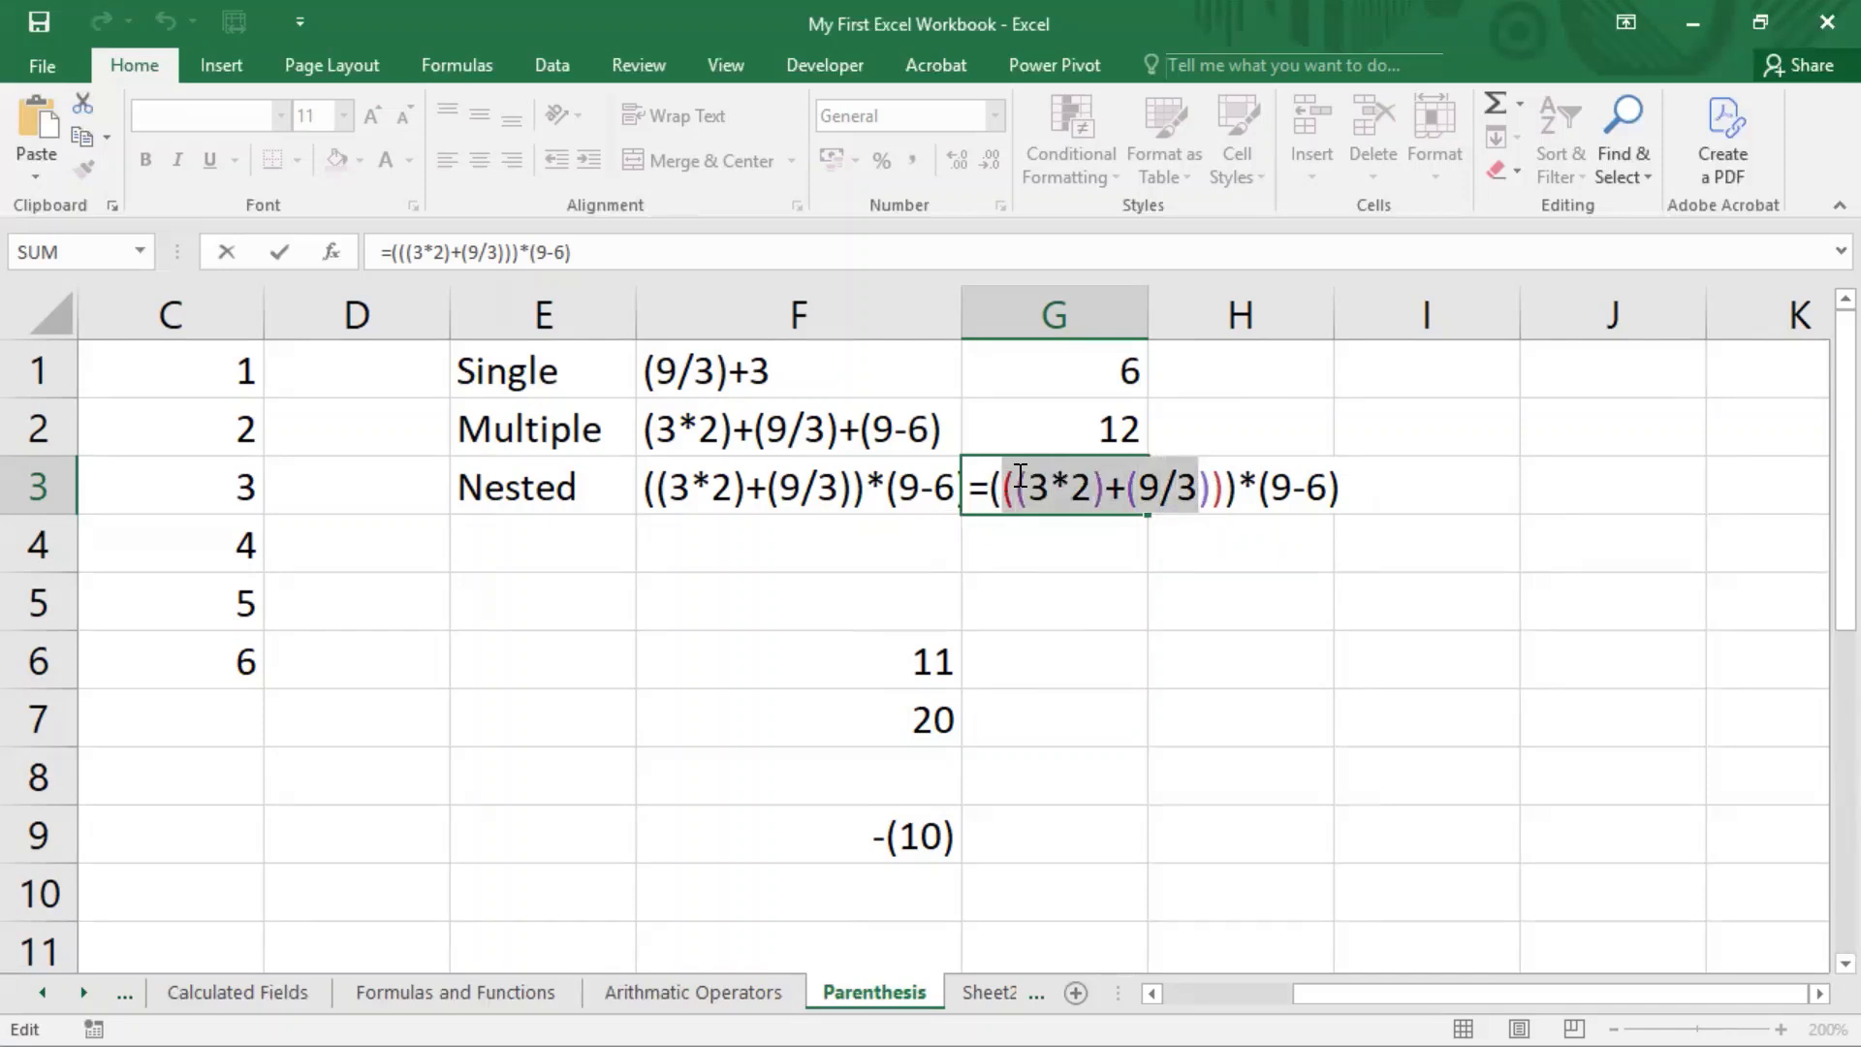
drag(1014, 490, 1005, 491)
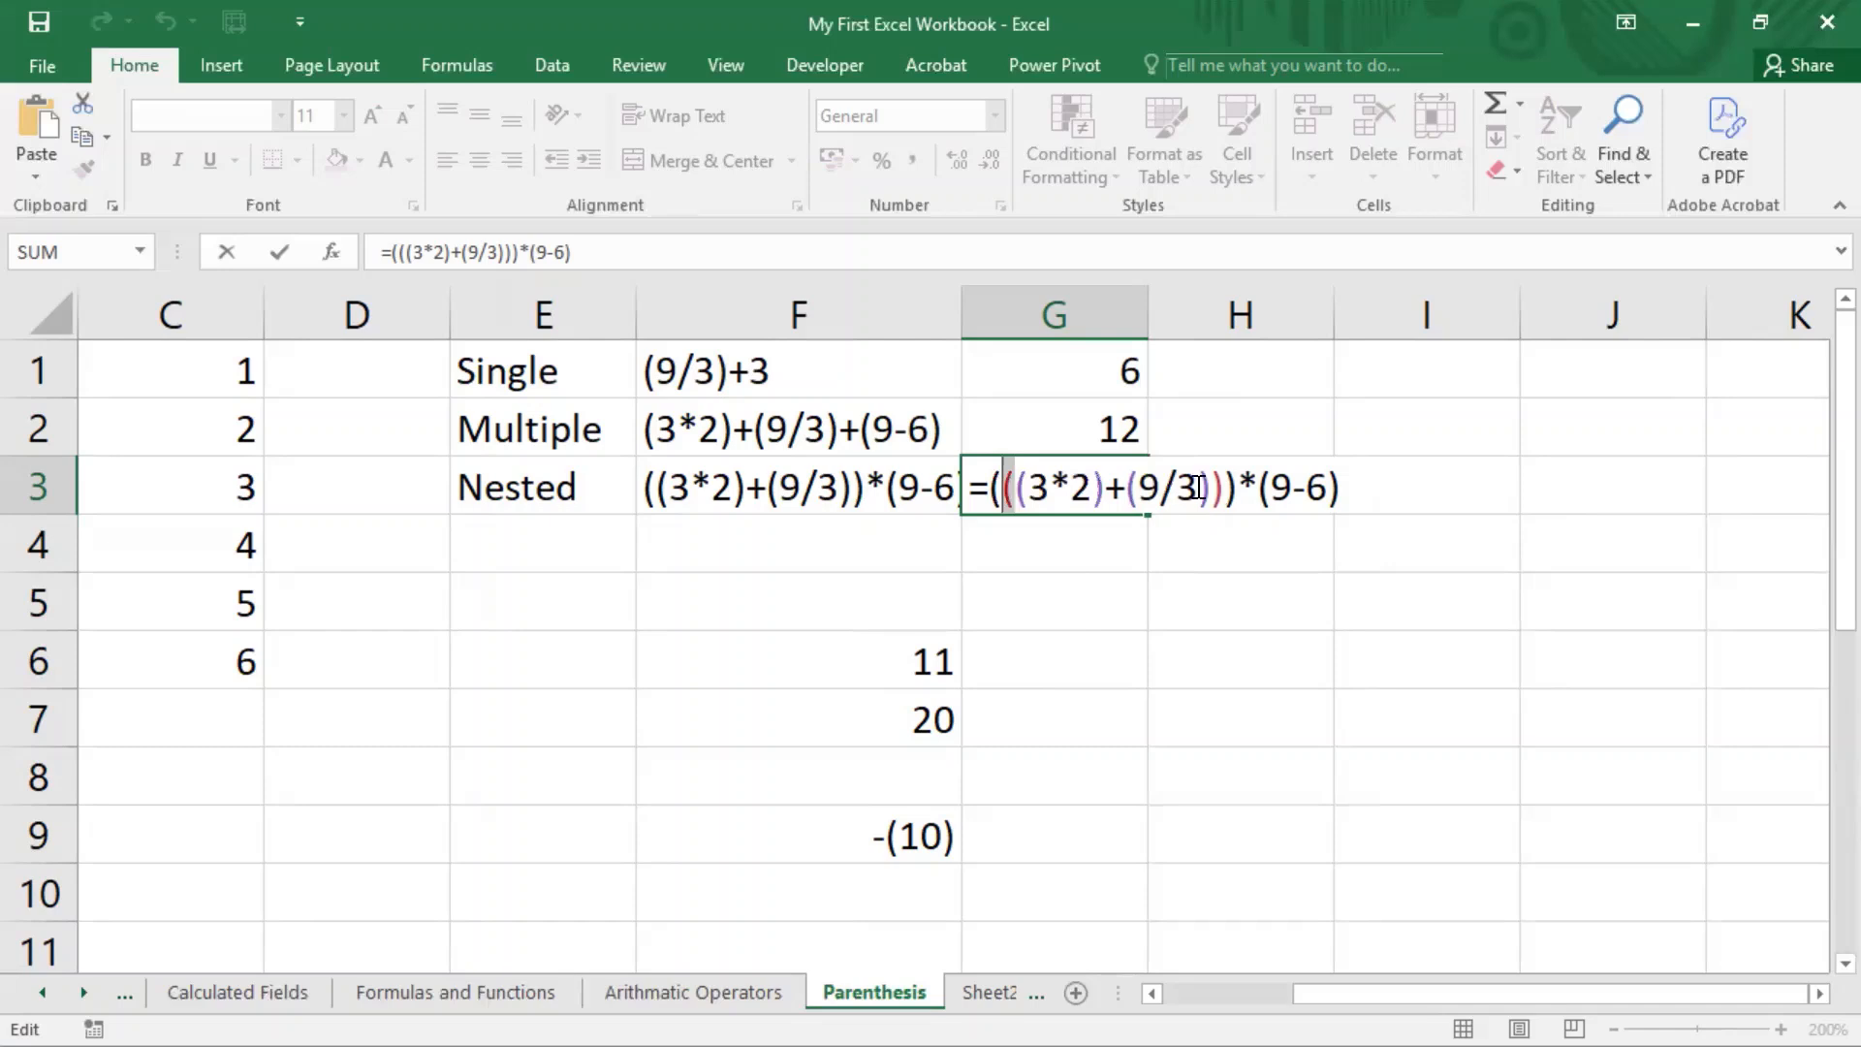
drag(1225, 488, 1210, 487)
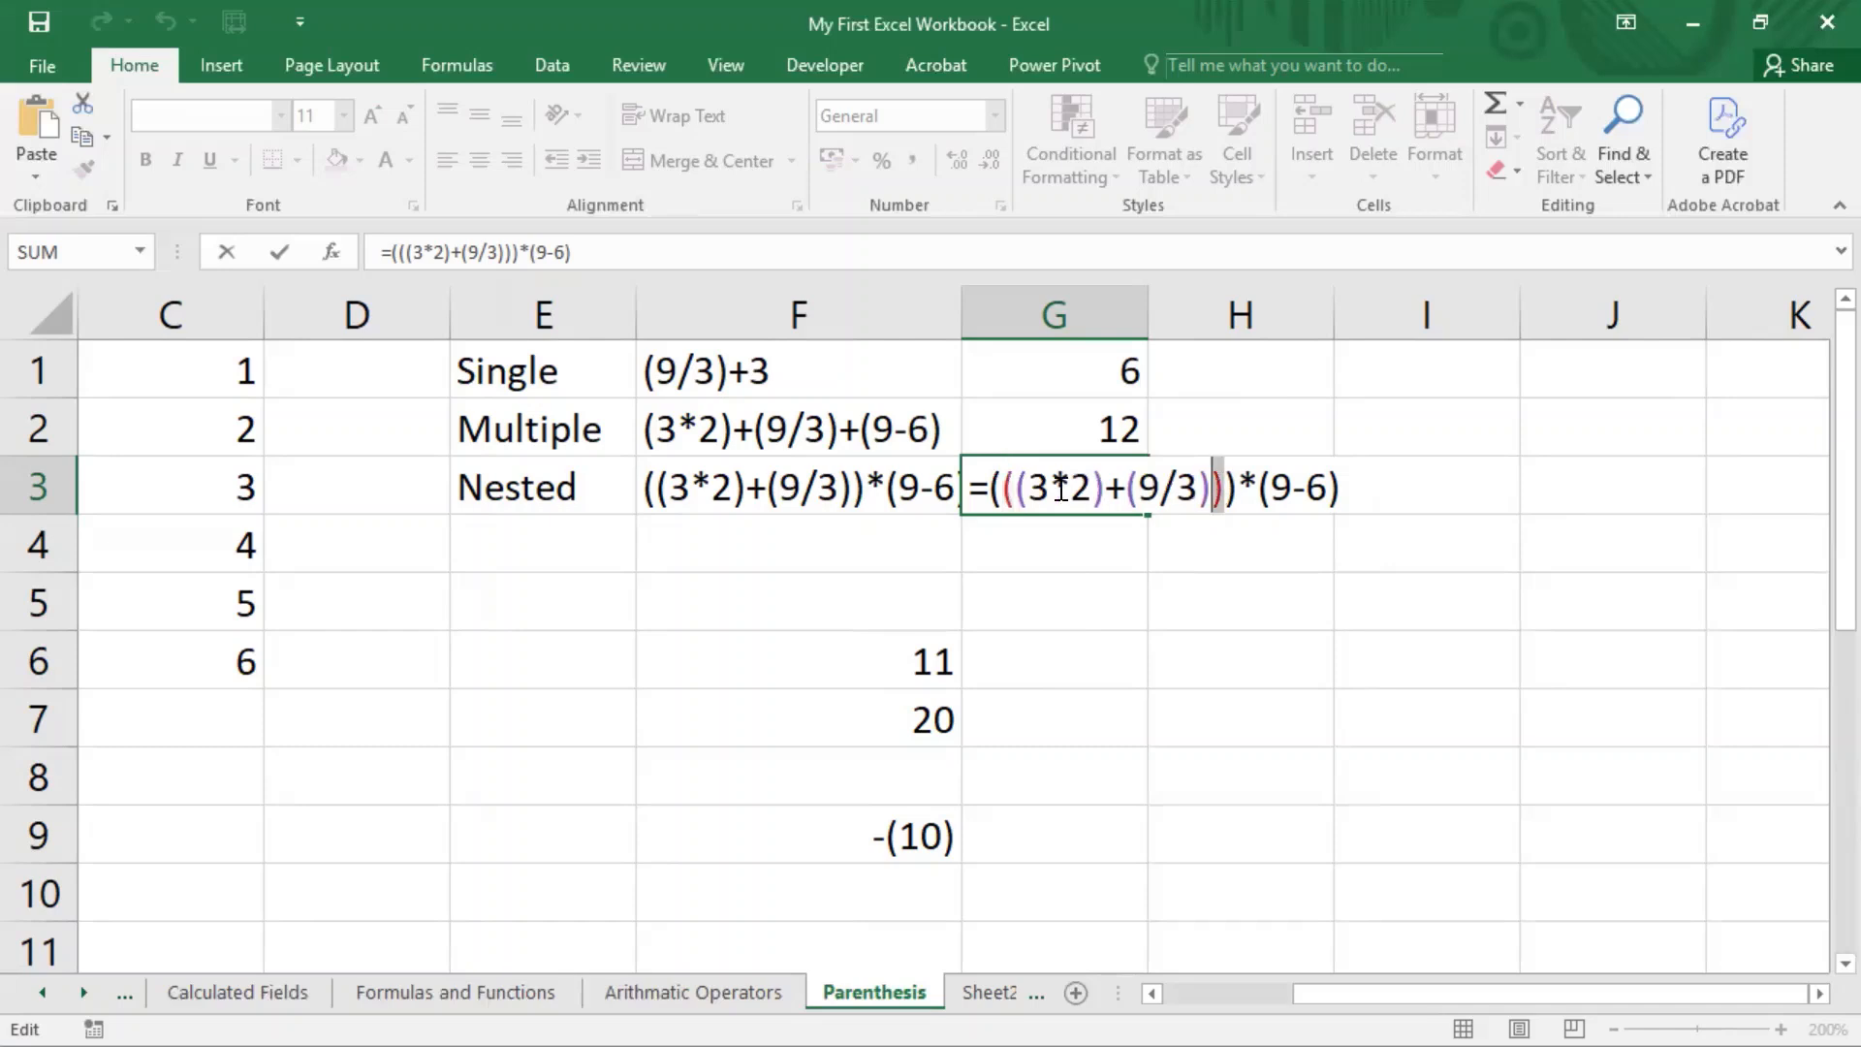
drag(1001, 487, 990, 488)
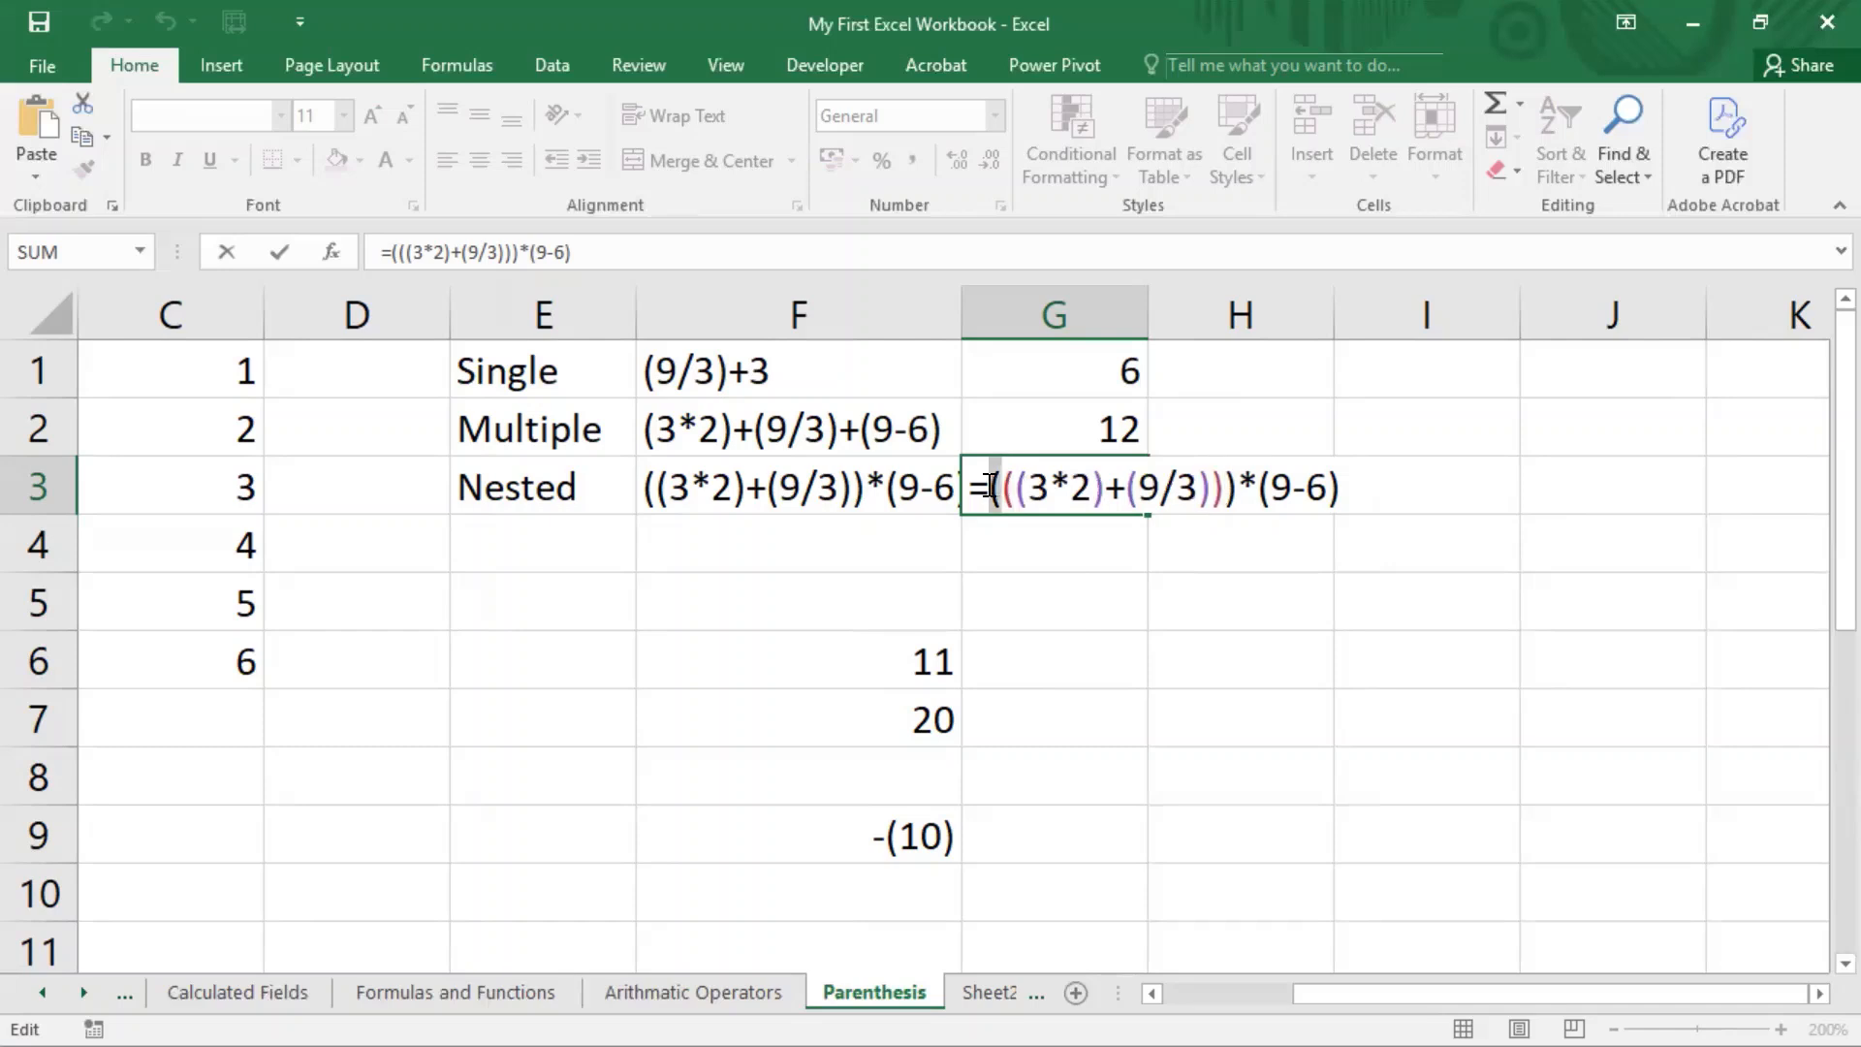
click(1230, 489)
drag(1230, 489, 1202, 488)
click(1223, 488)
click(1012, 487)
key(shift+Left)
drag(1212, 487, 1224, 488)
key(Escape)
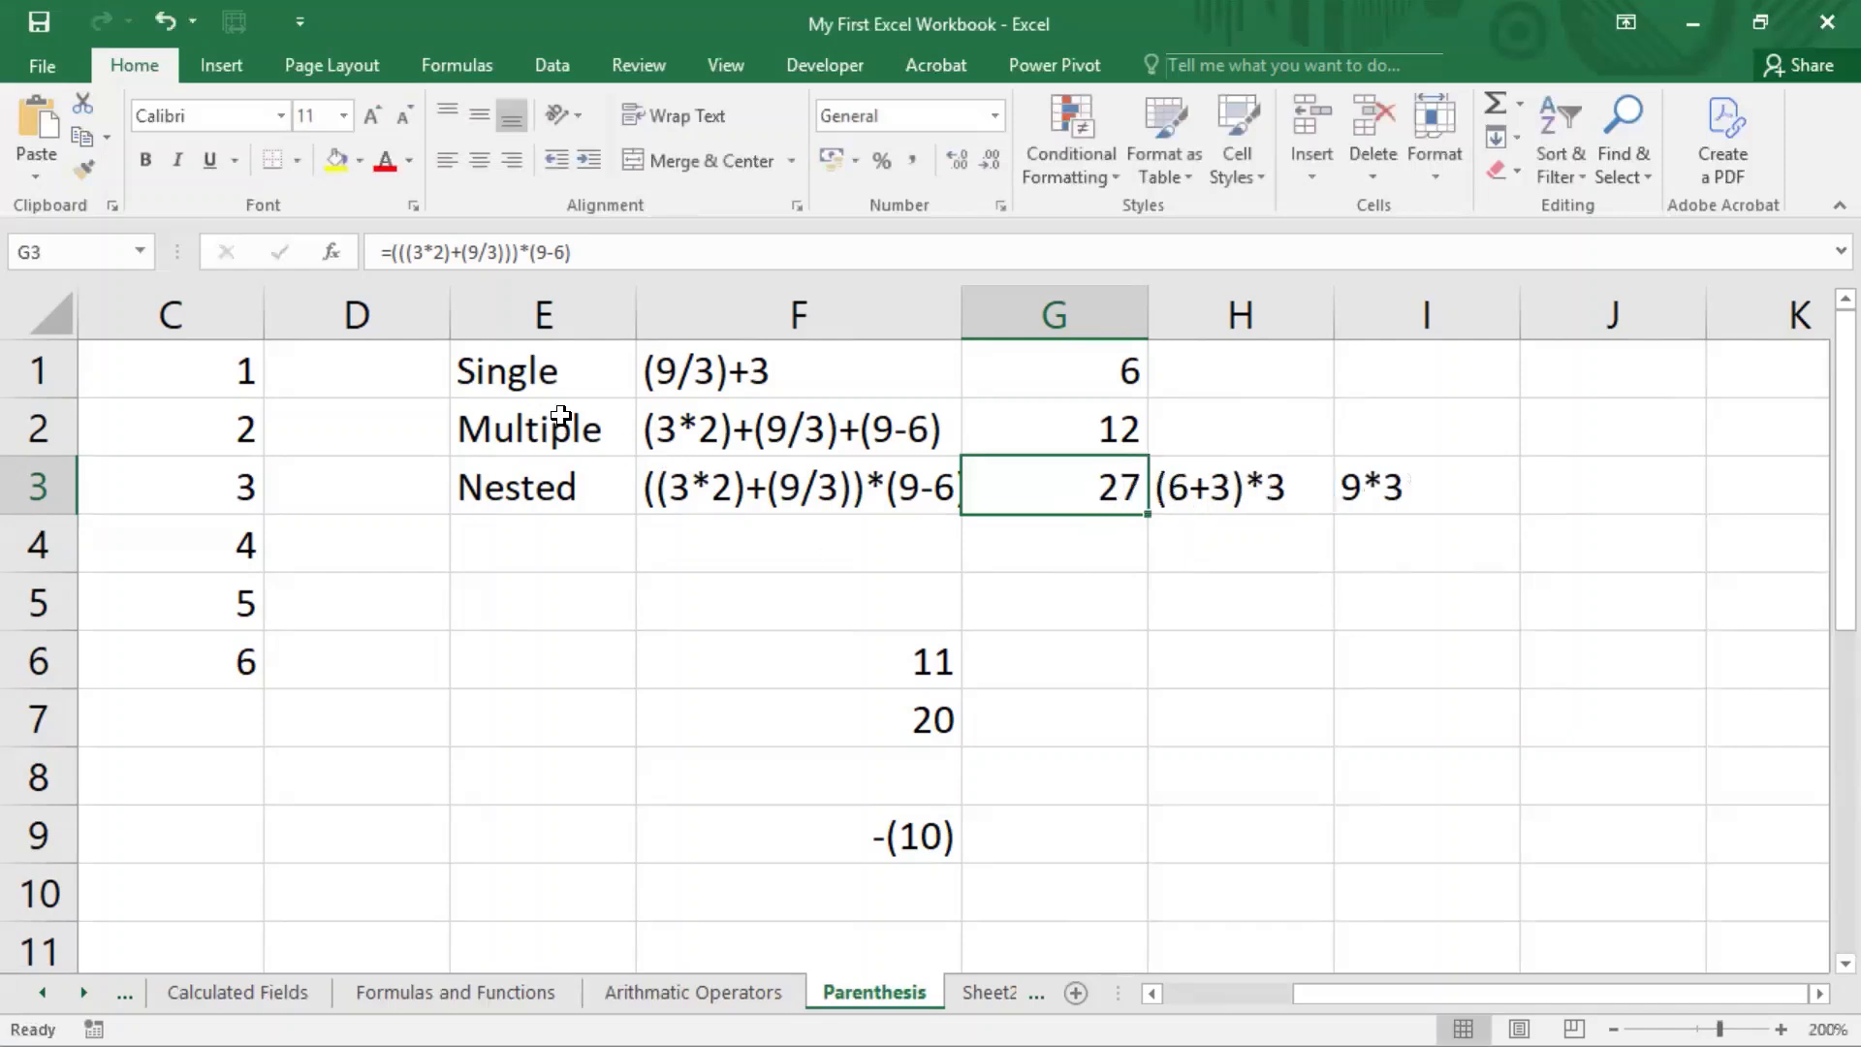
Step: Review the Single, Multiple and Nested labels in E1:E3 and read the full nested expression in F3
click(555, 378)
click(560, 430)
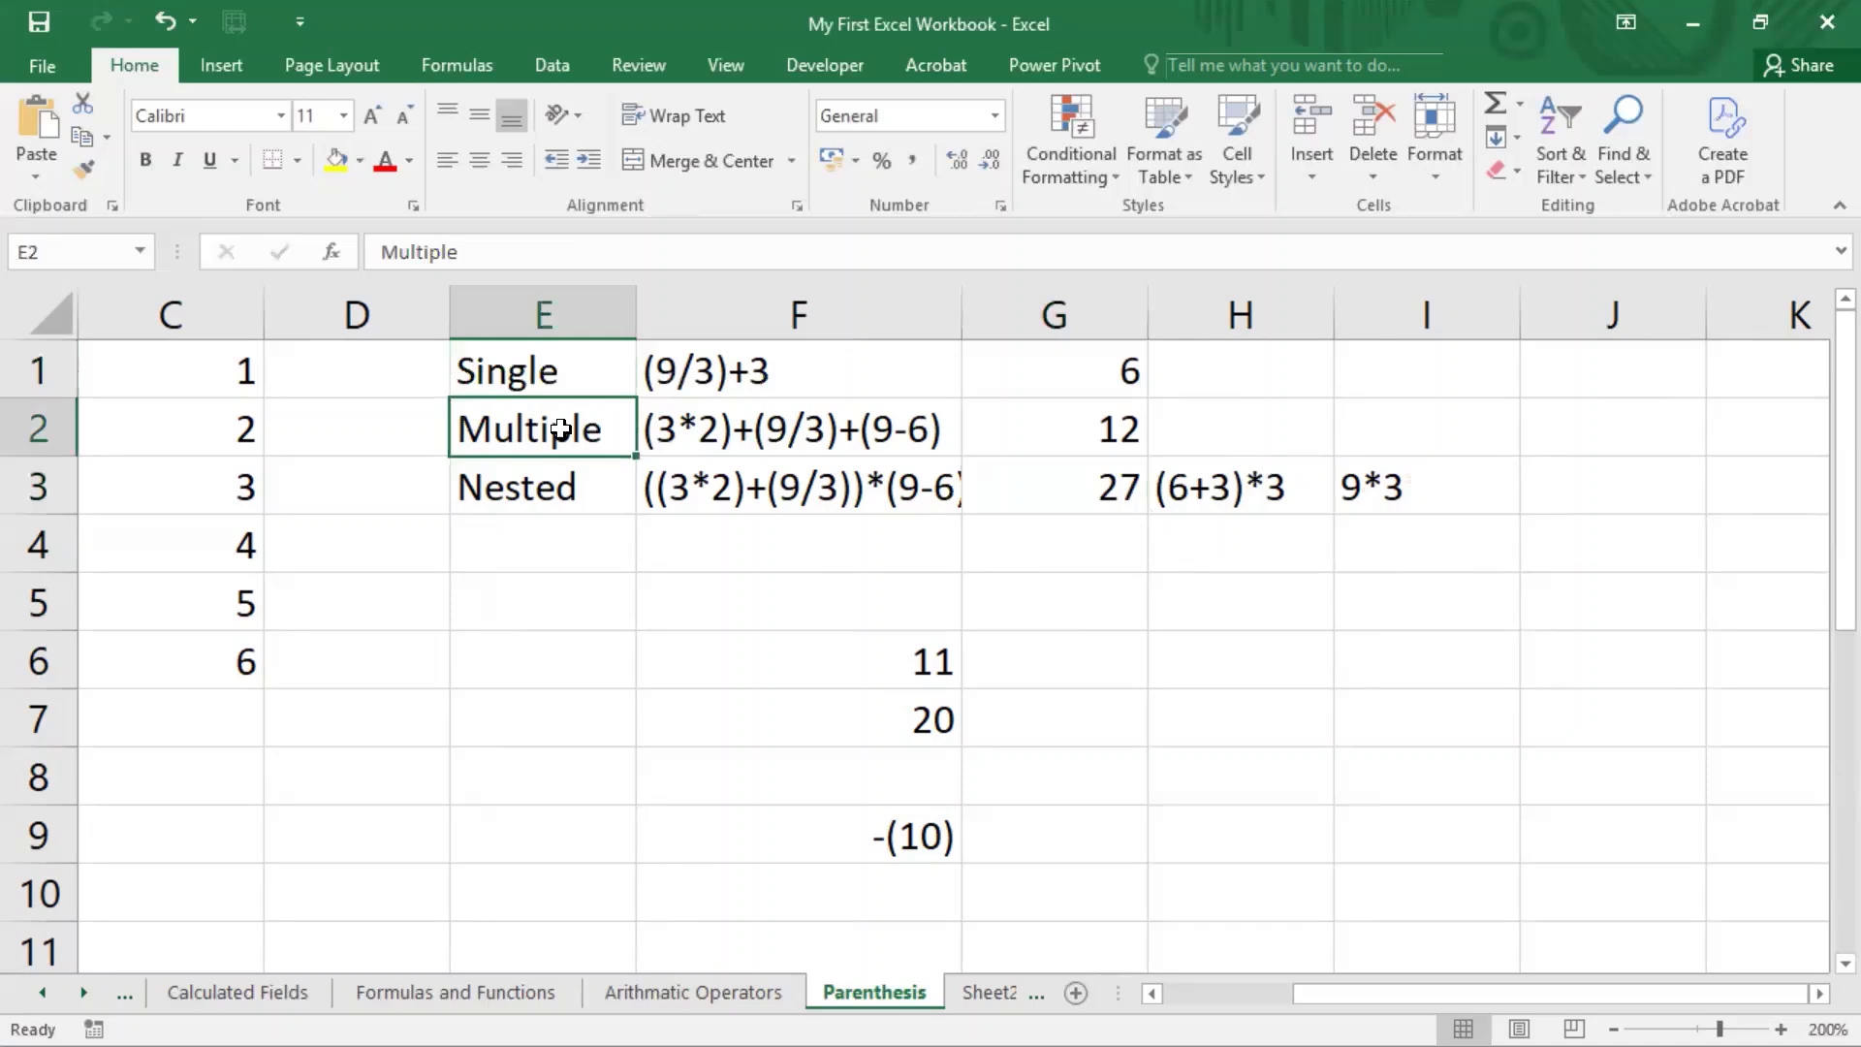
click(554, 489)
double_click(853, 492)
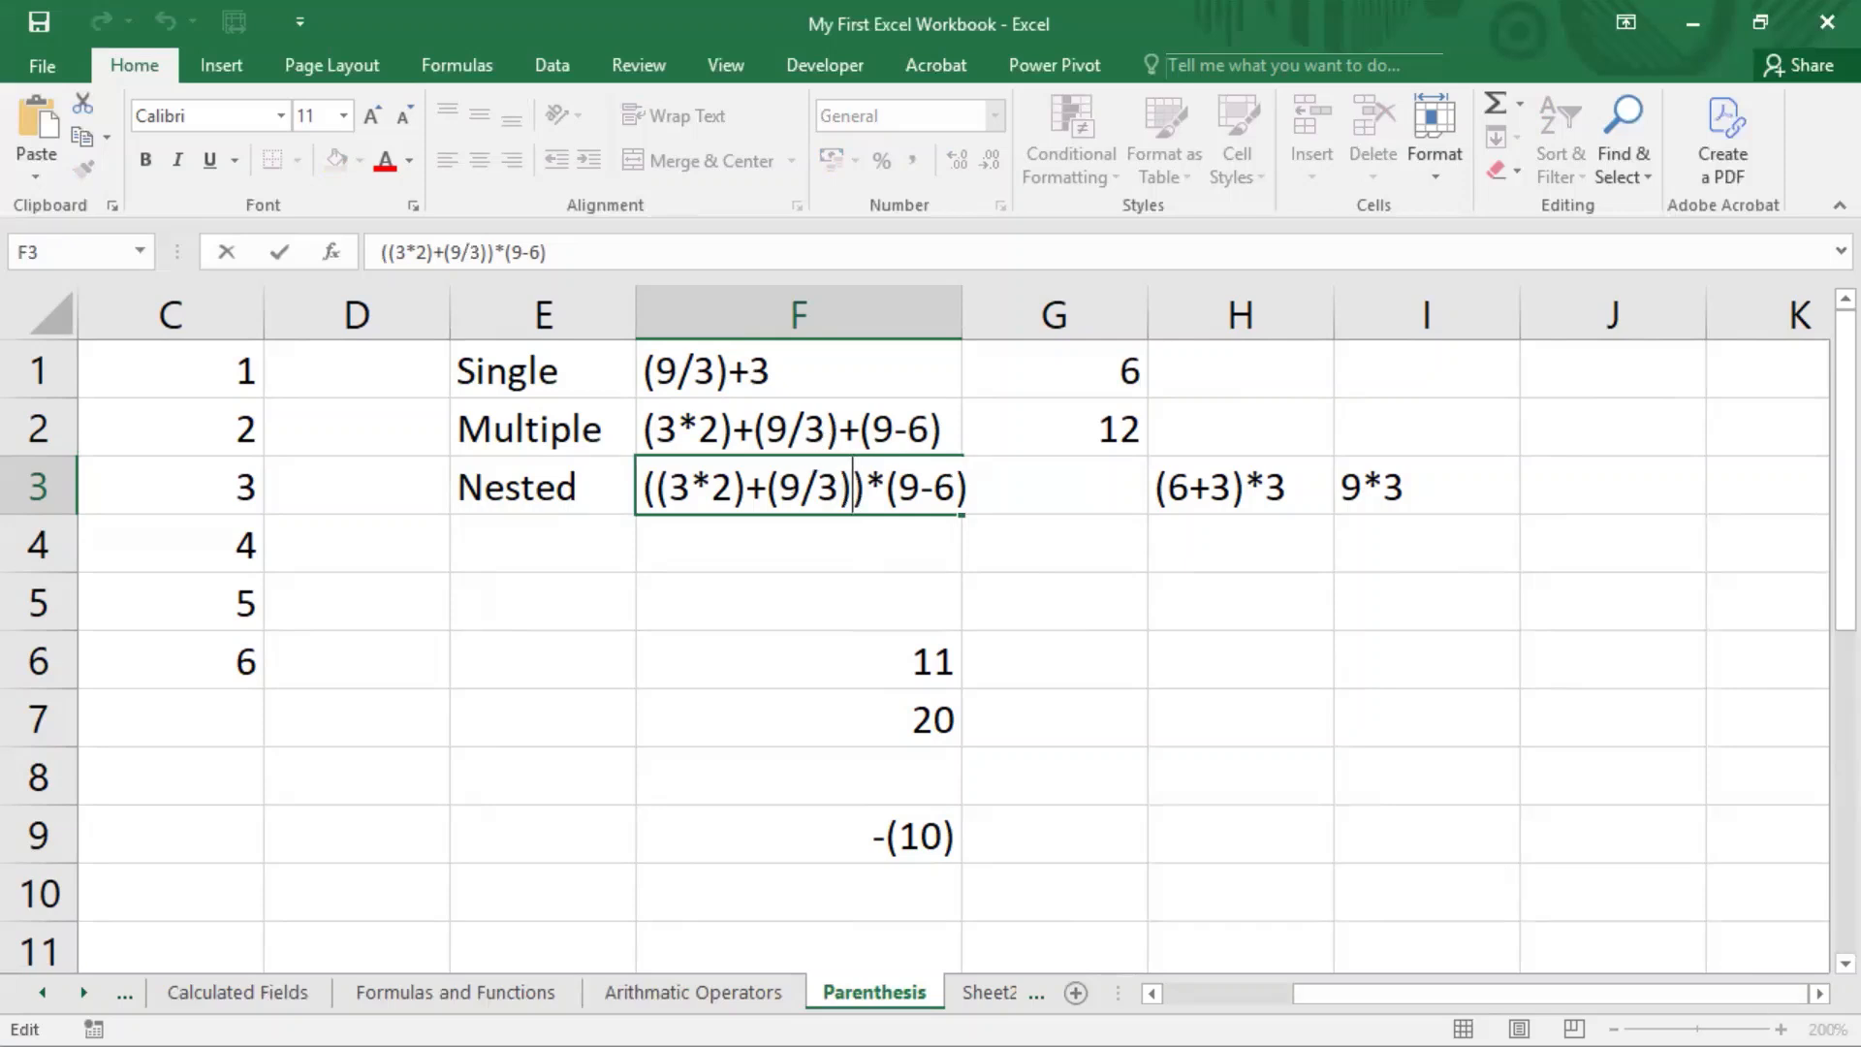
click(1541, 811)
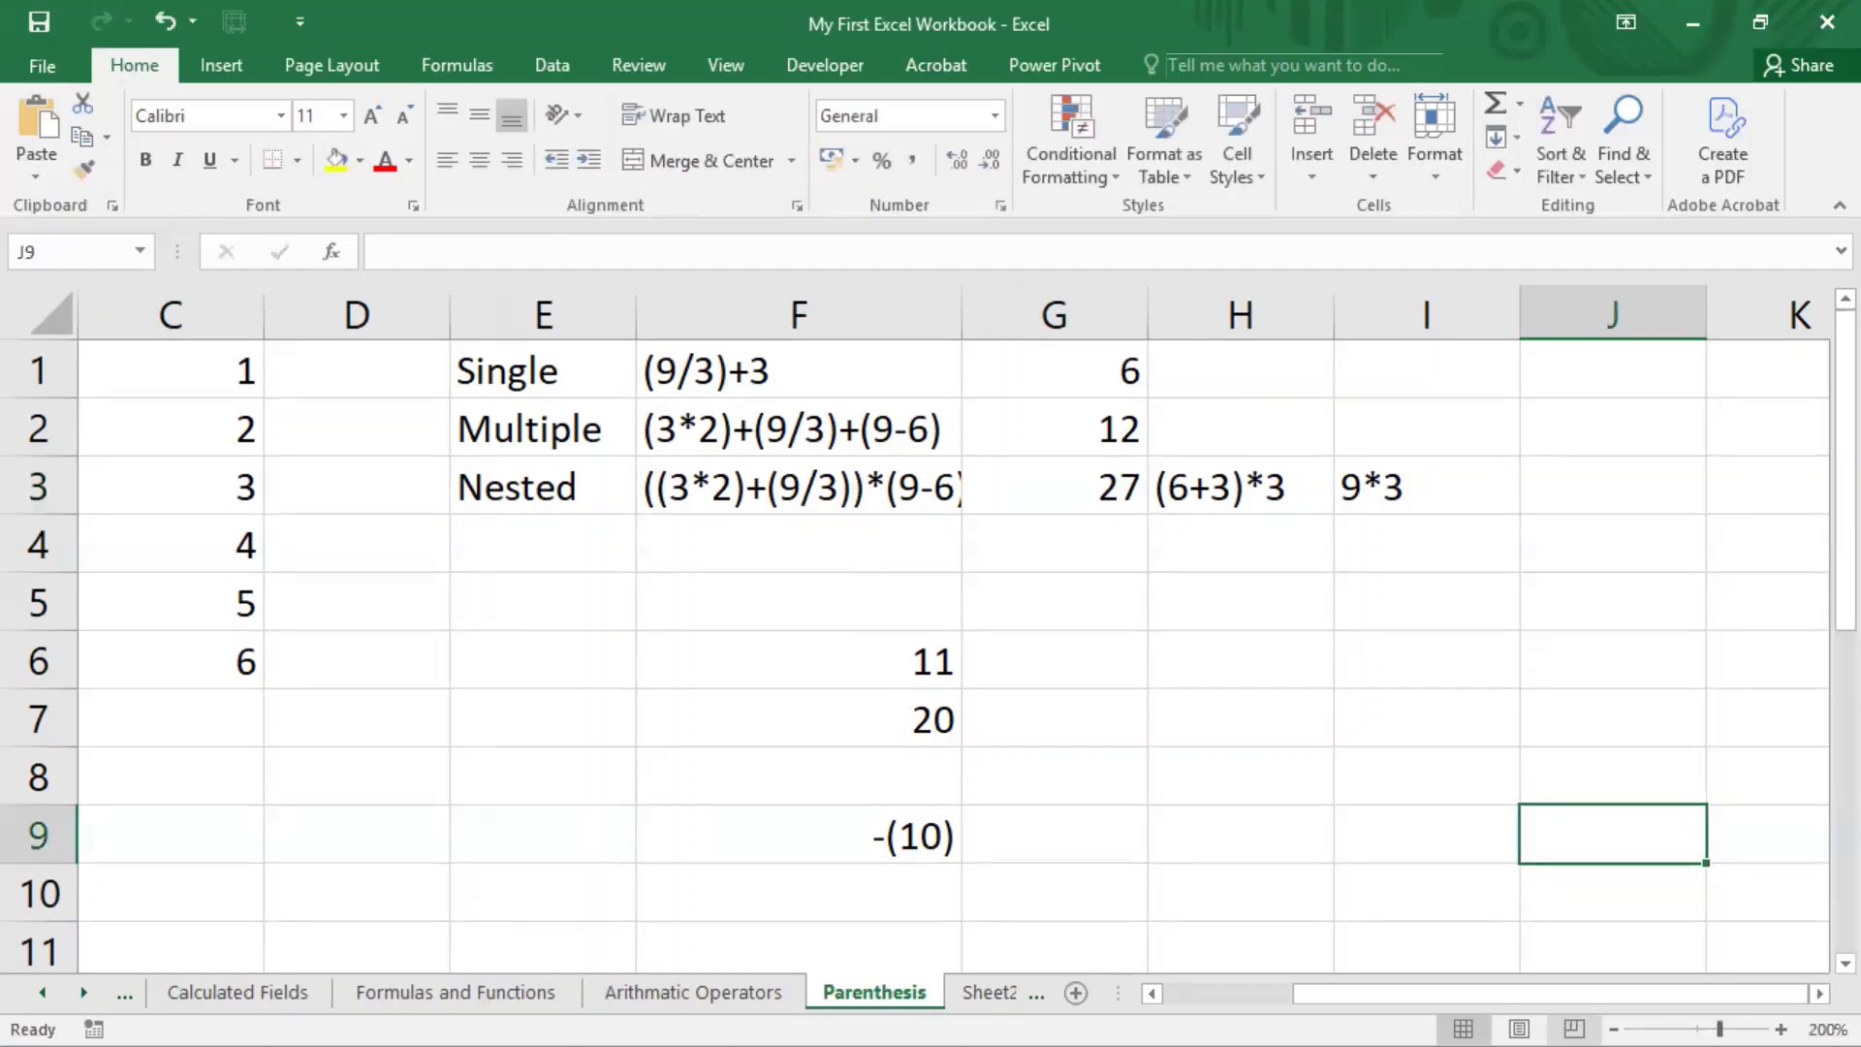
Step: Zoom the Parenthesis worksheet out to 100% to view the BODMAS list alongside the parenthesis examples
click(1614, 1030)
click(1614, 1029)
click(1614, 1029)
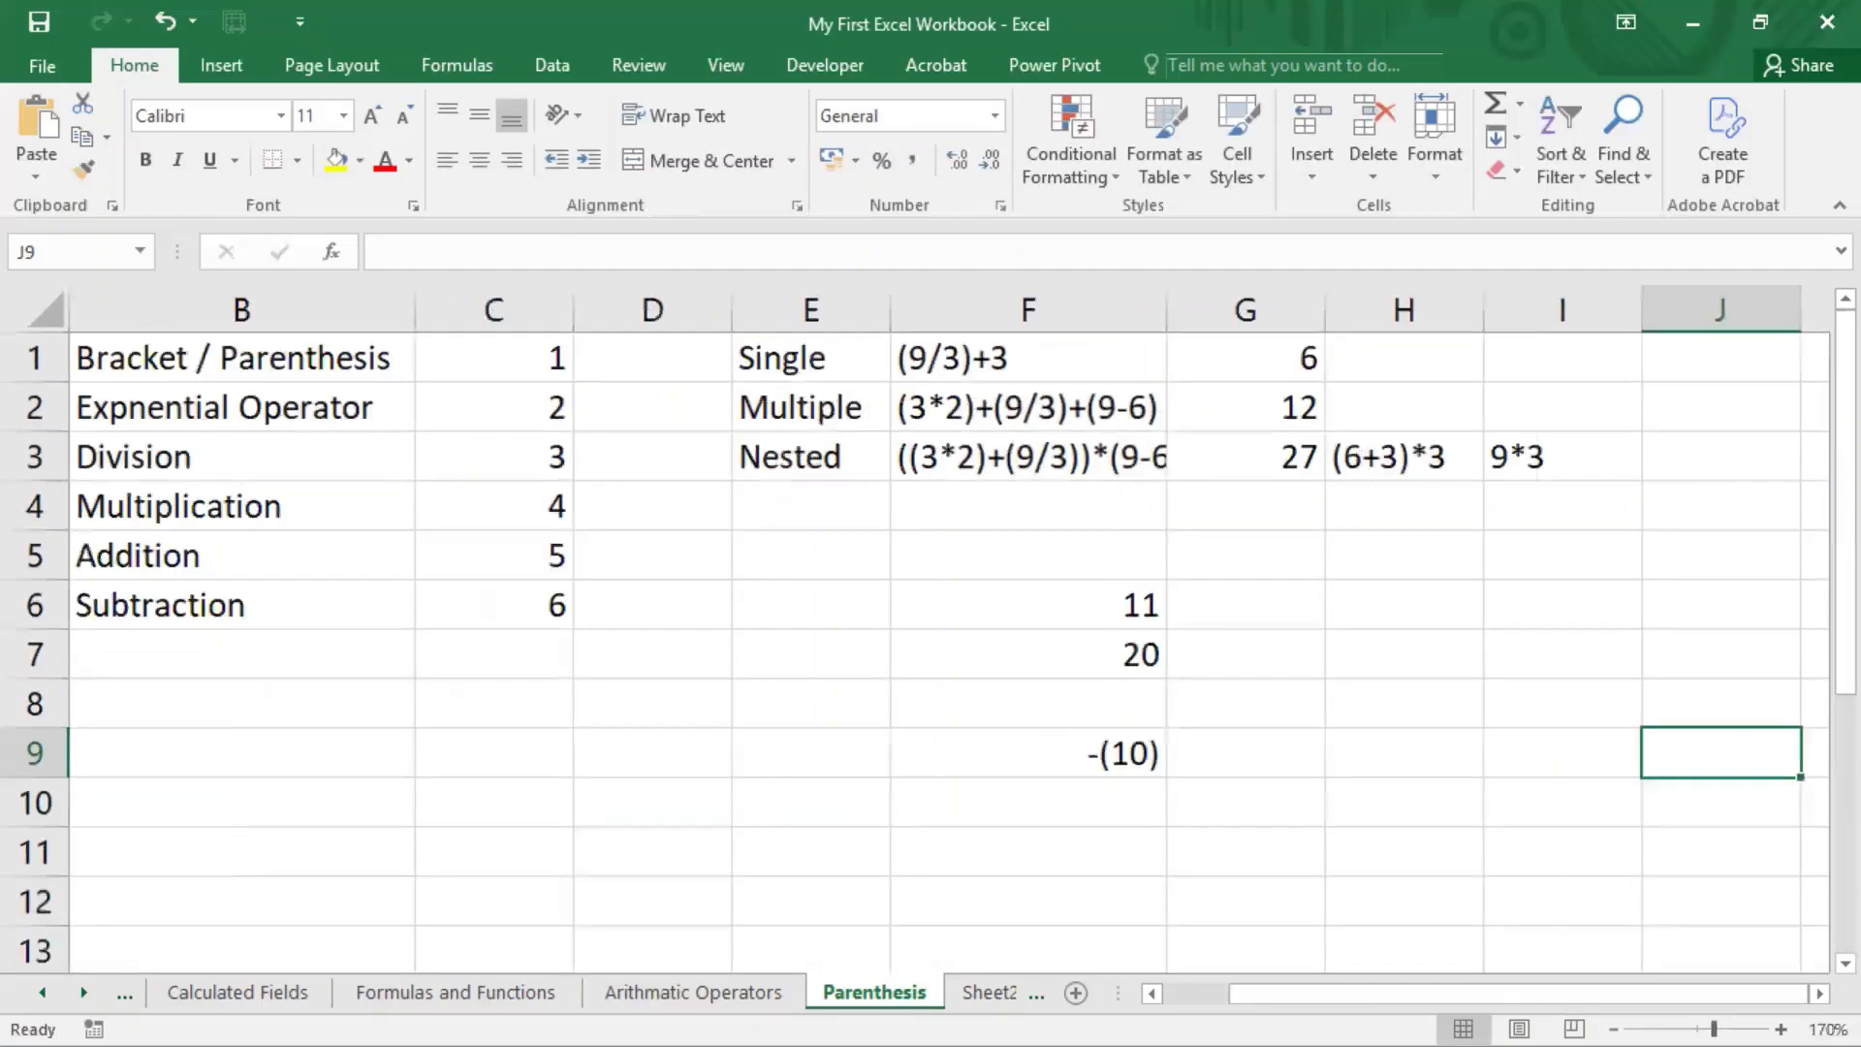
click(1614, 1030)
click(1614, 1029)
click(1614, 1029)
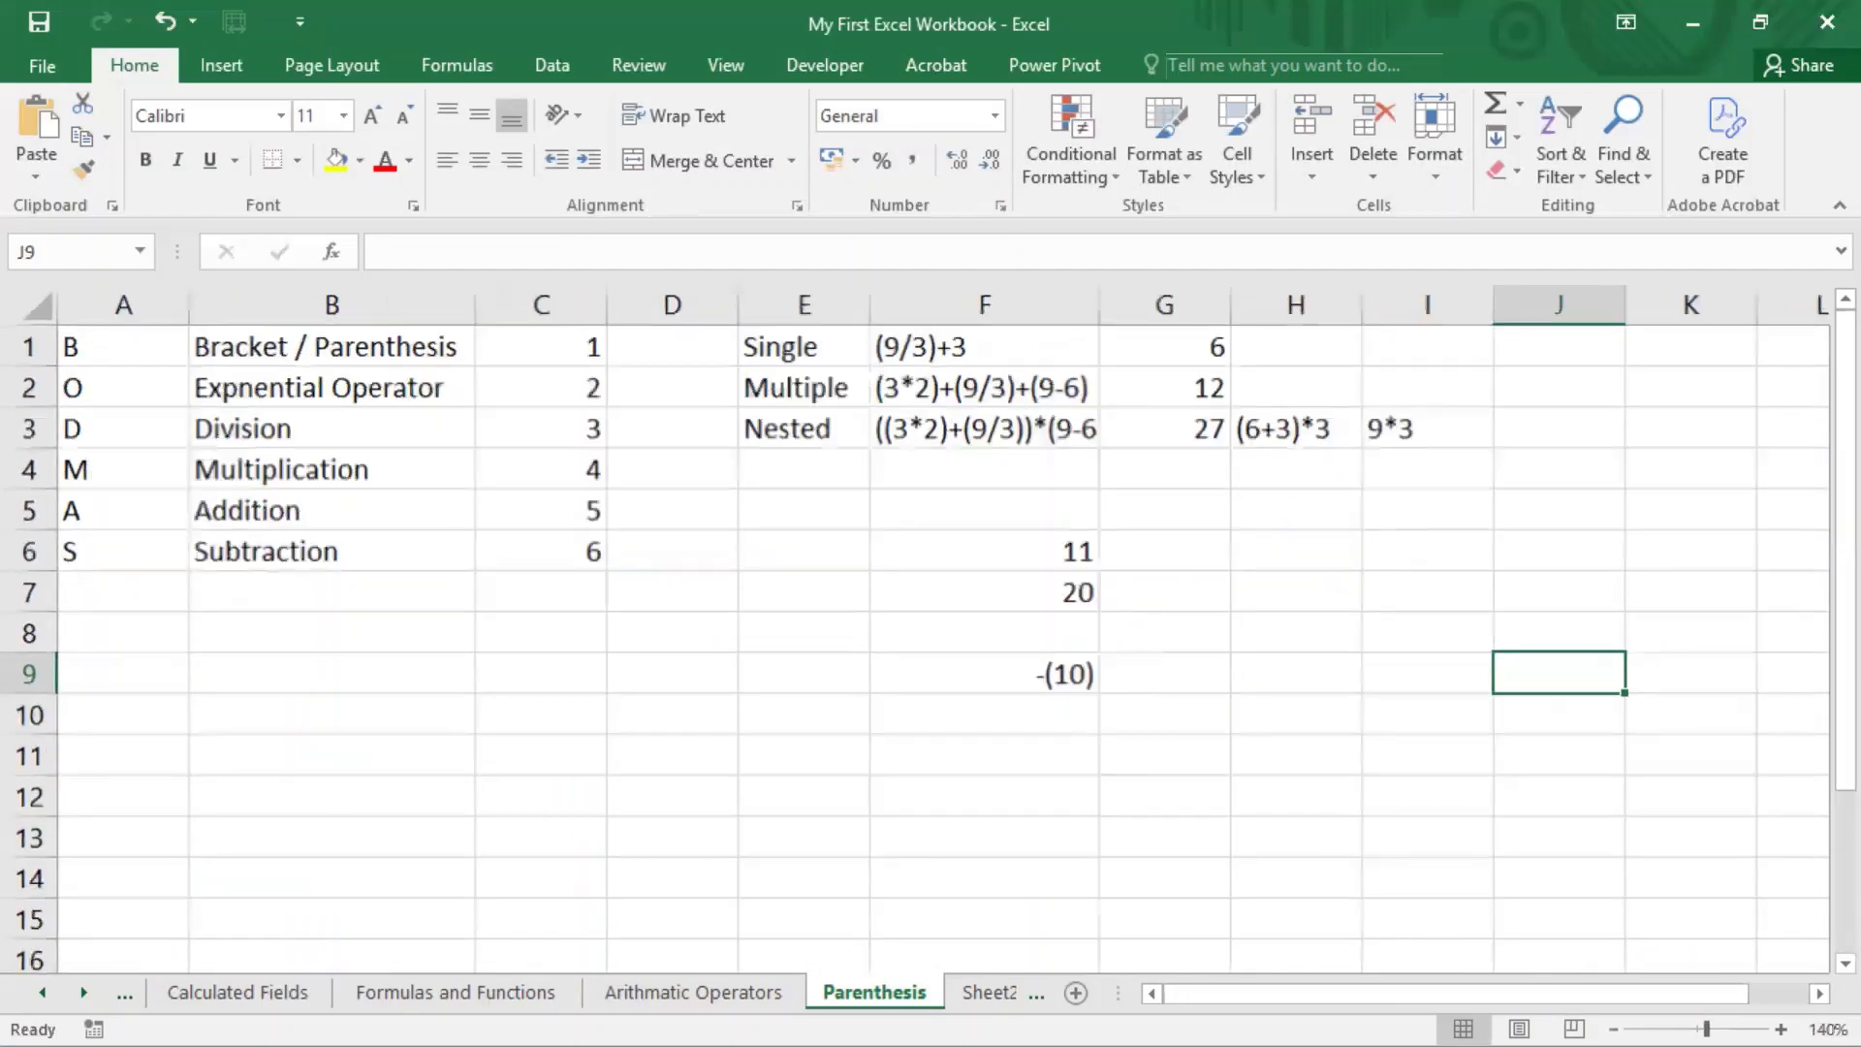
click(1614, 1030)
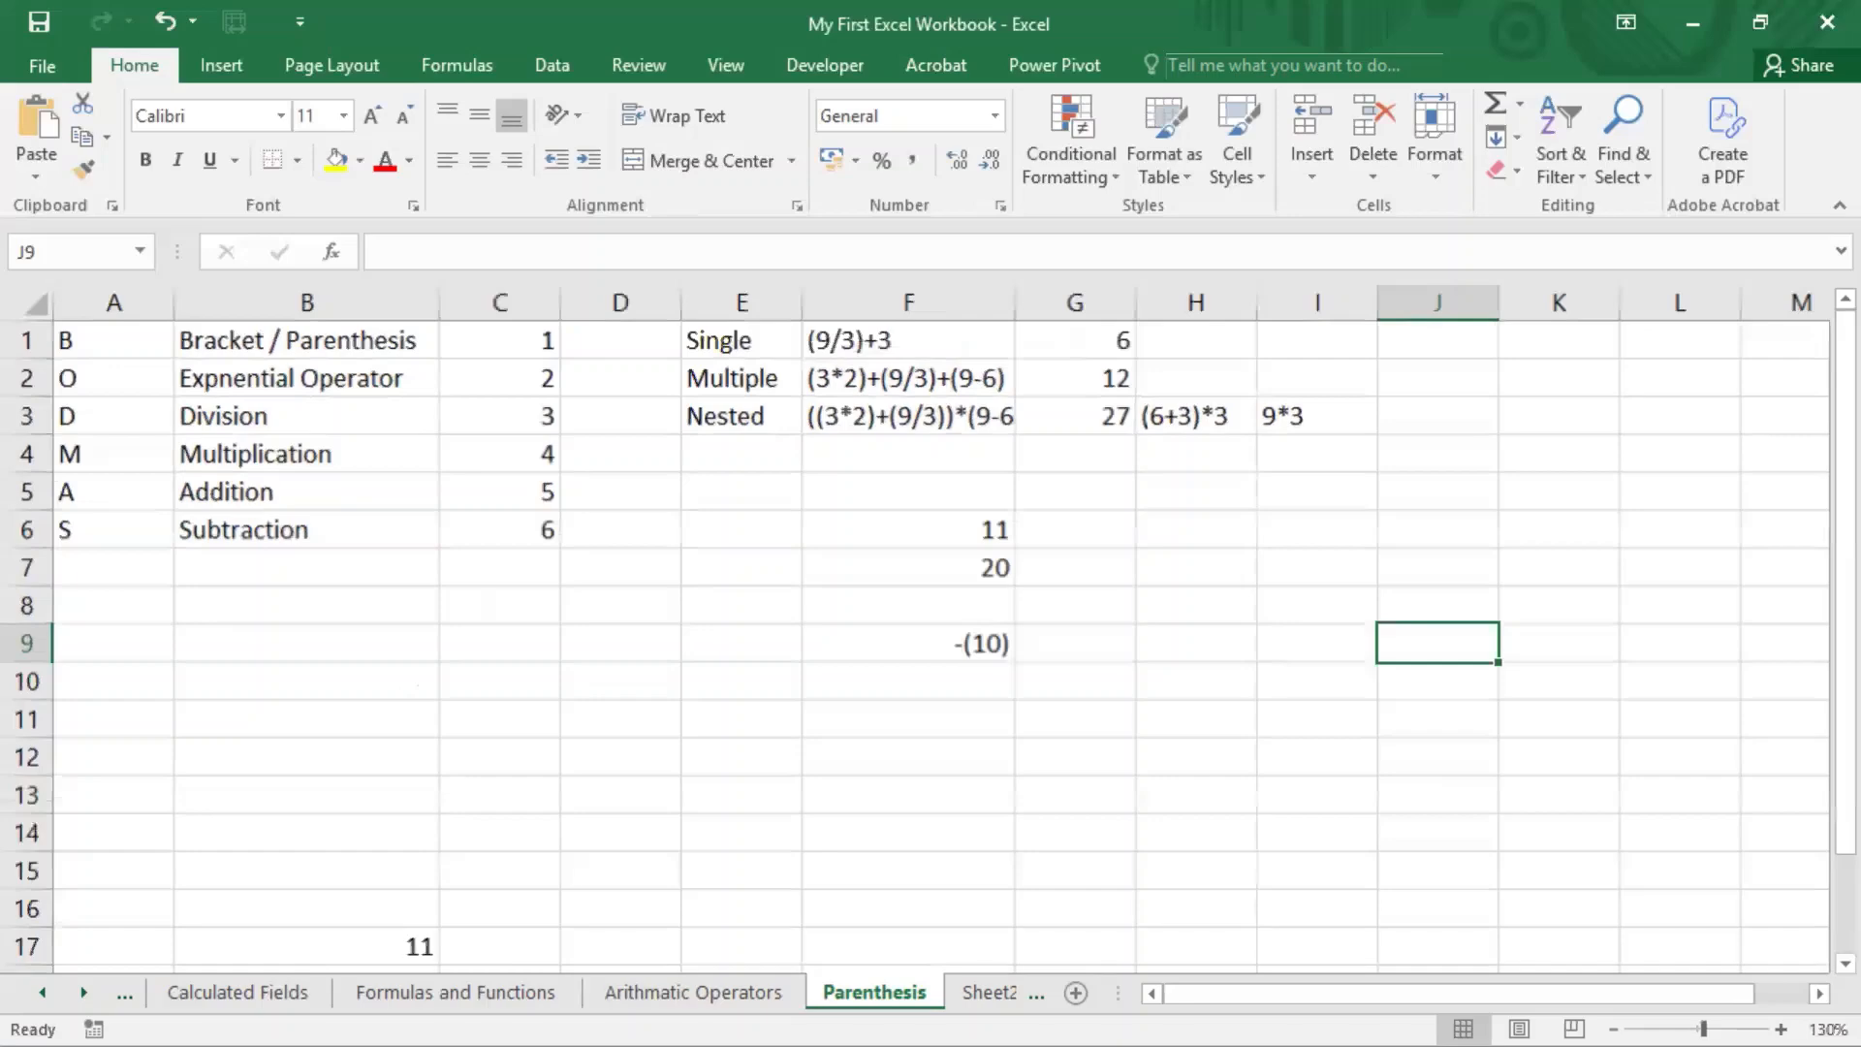
click(1614, 1029)
click(1614, 1030)
click(1614, 1030)
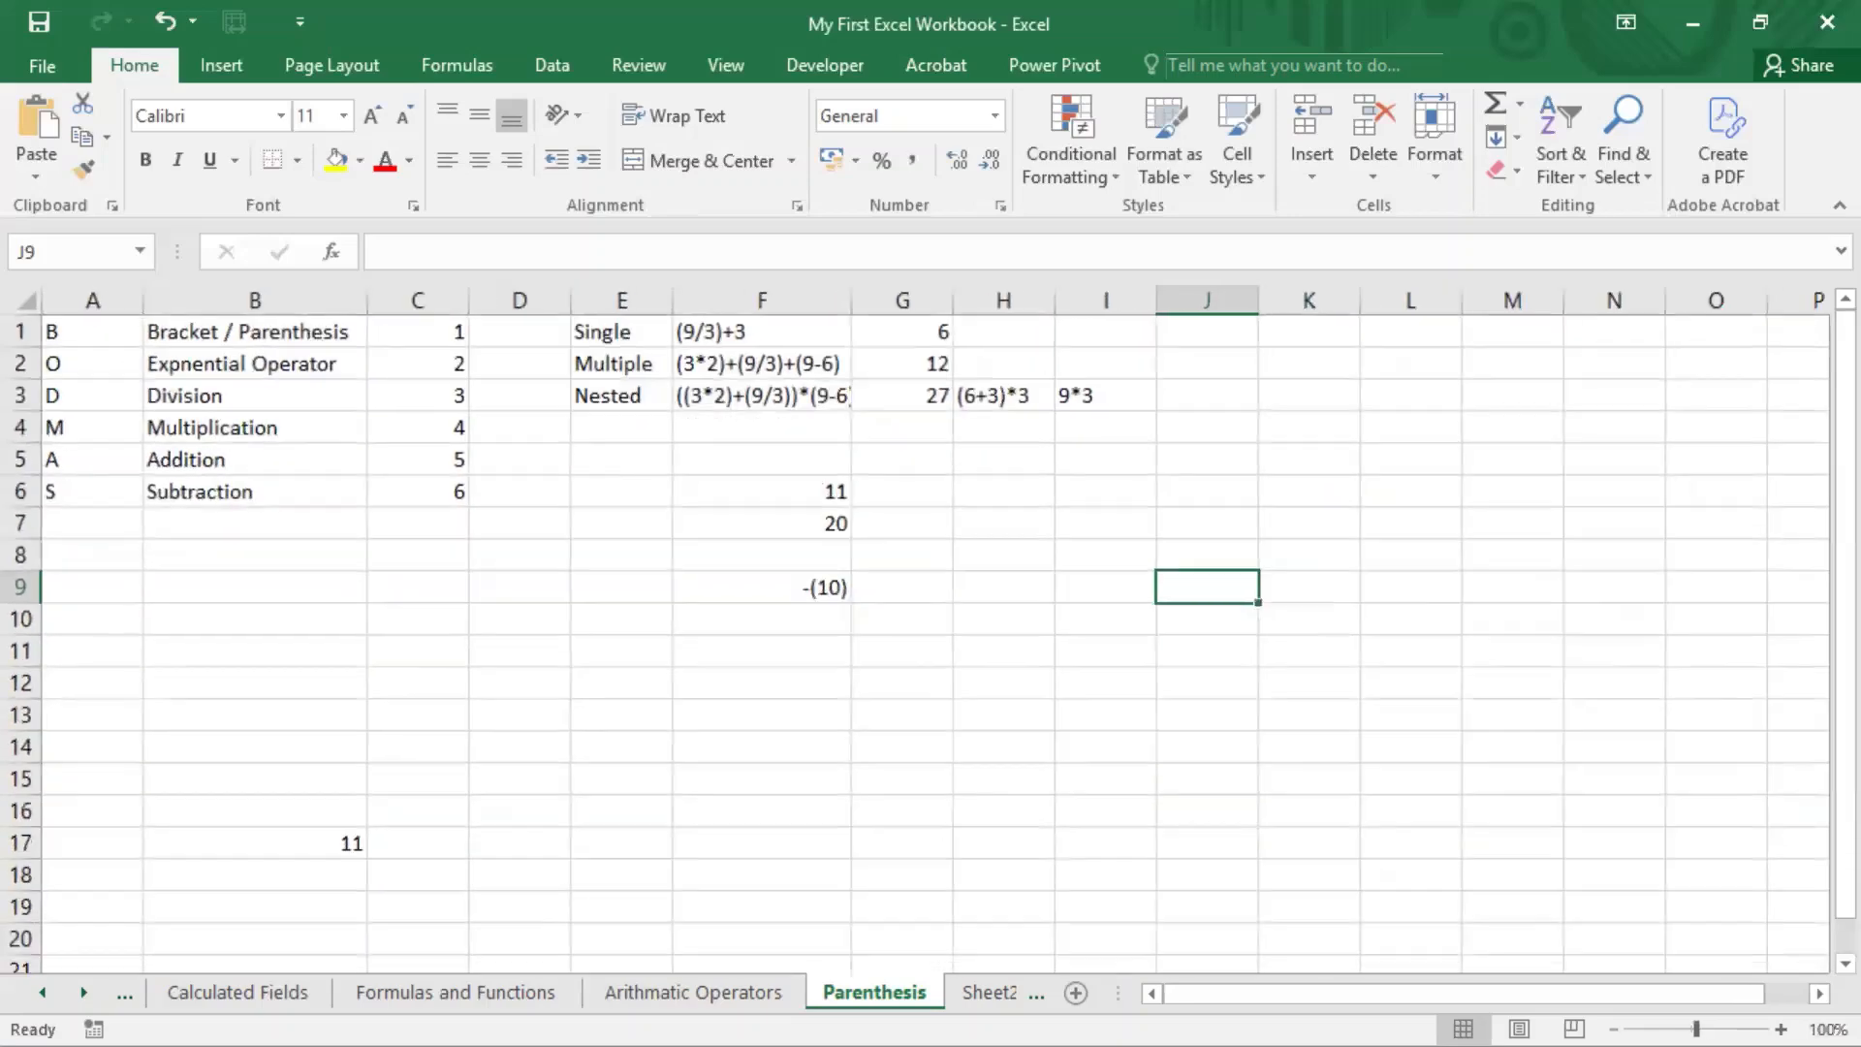